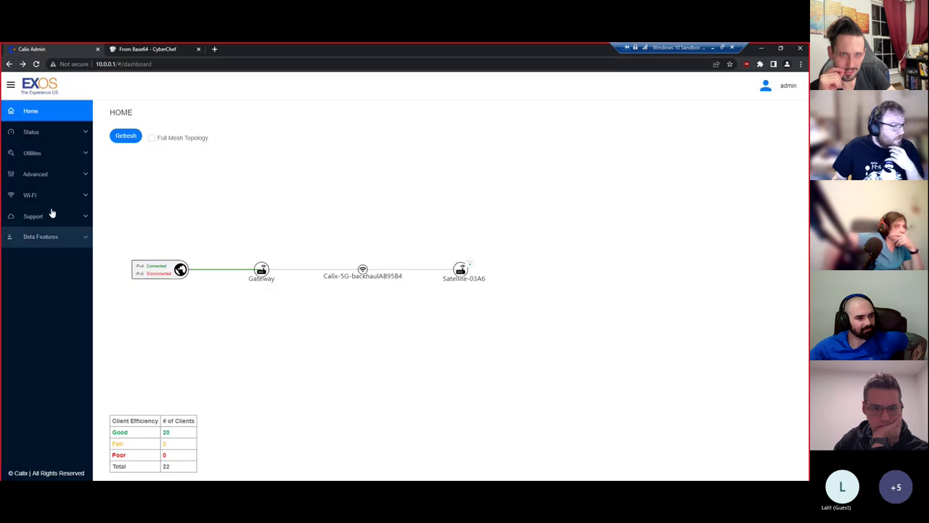
- Duplicate the Calix Admin tab, then expand Support and Beta Features in the sidebar
right_click(63, 50)
key("Escape")
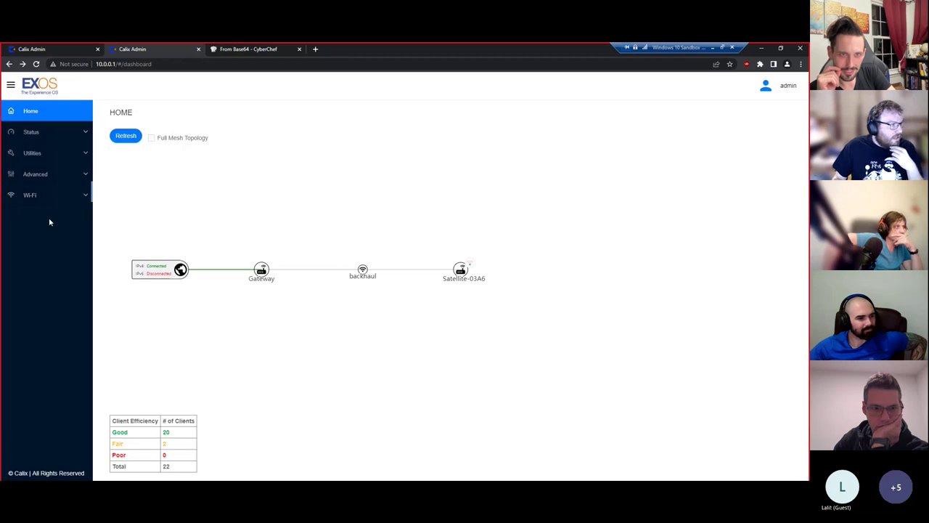
left_click(59, 51)
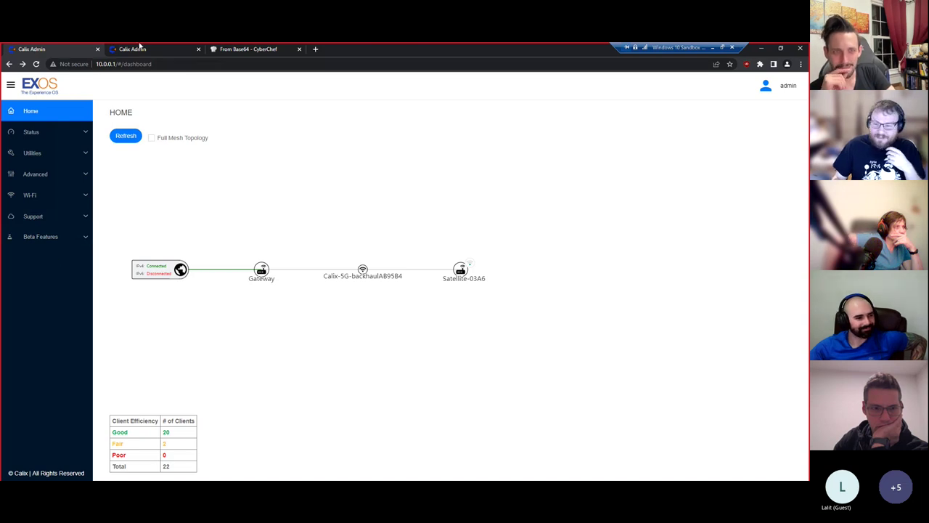
left_click(70, 217)
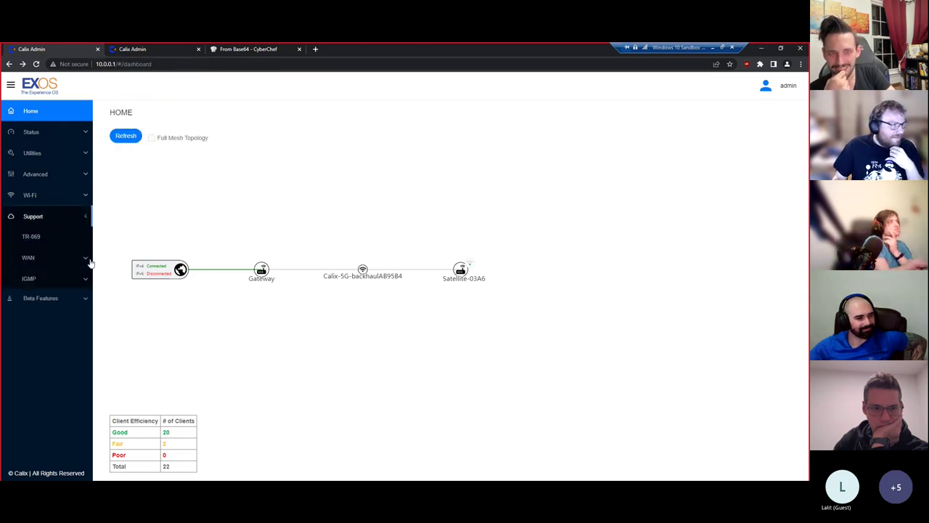
left_click(64, 430)
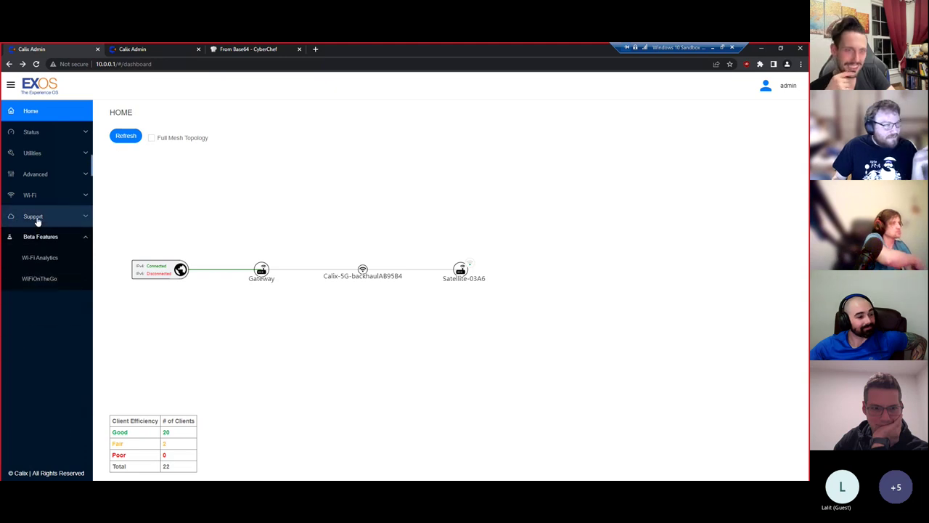
- Open the Wi-Fi Analytics charts under Beta Features, briefly expanding and collapsing Support
left_click(66, 266)
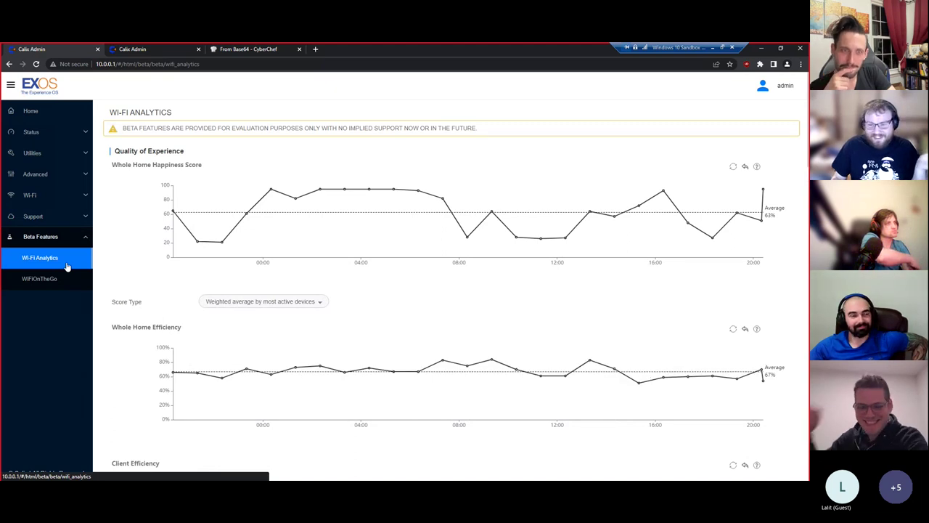
left_click(63, 219)
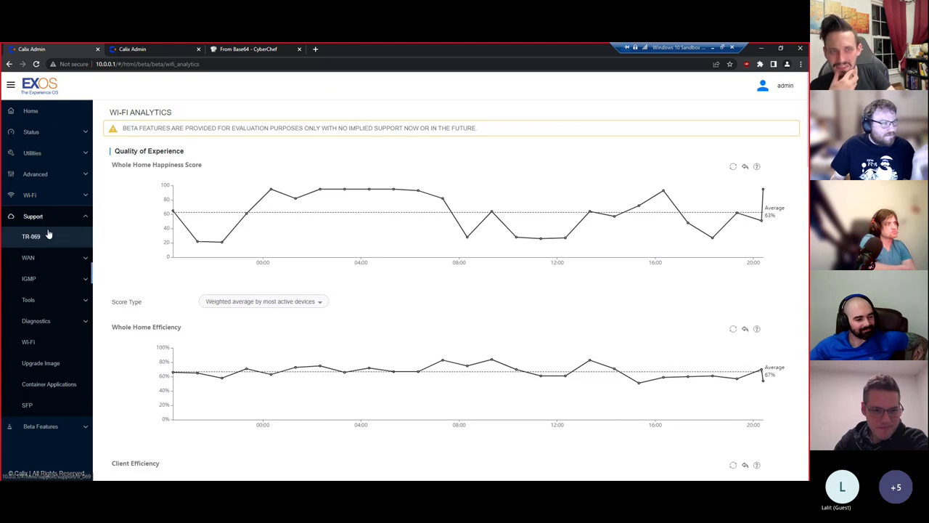
left_click(54, 218)
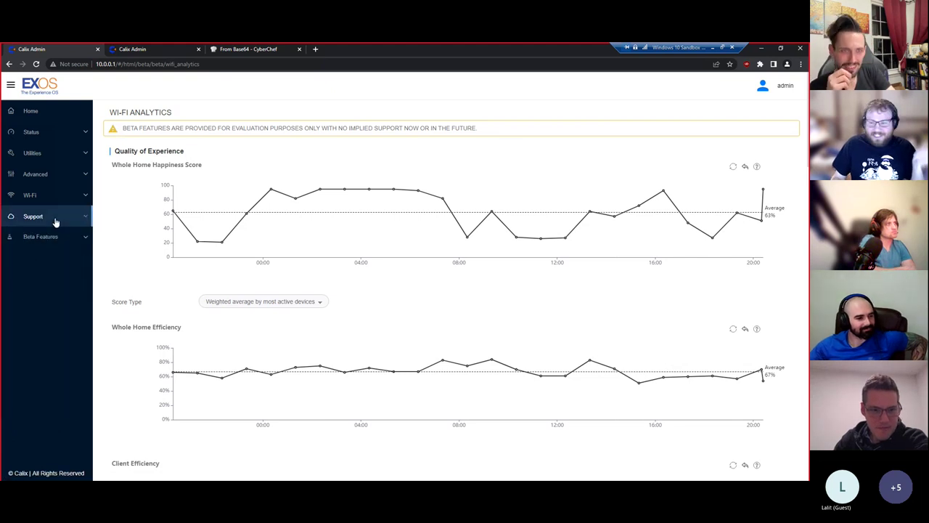
- Switch to Burp Suite, look at Intruder and Repeater, and settle on the Proxy section
key("alt+Tab")
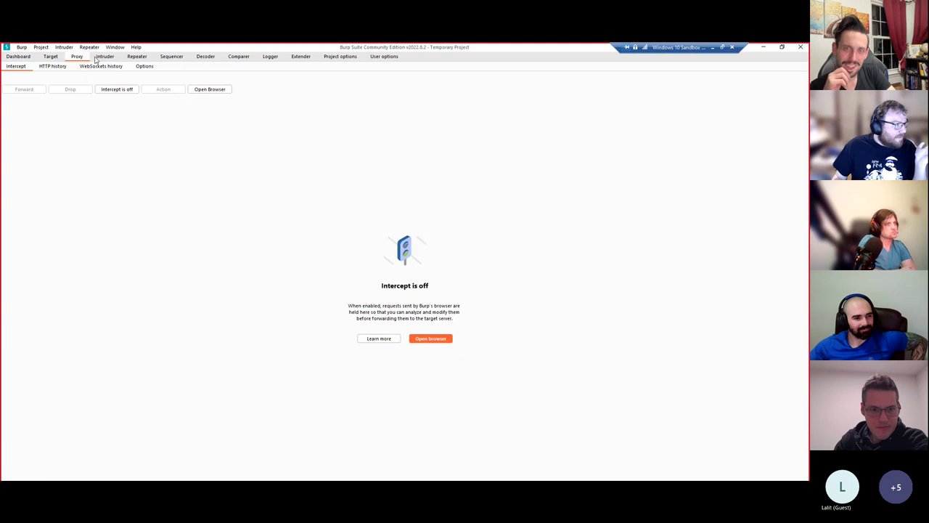
left_click(103, 57)
left_click(136, 57)
left_click(77, 57)
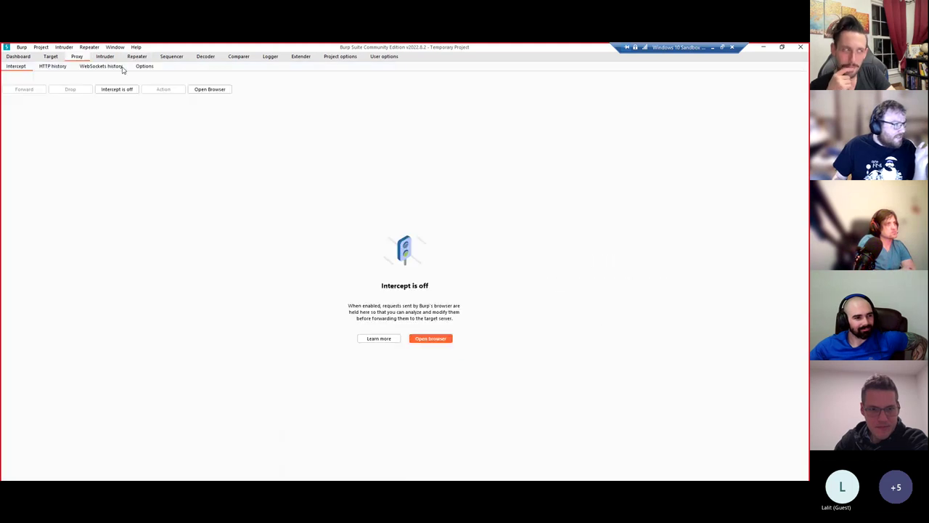
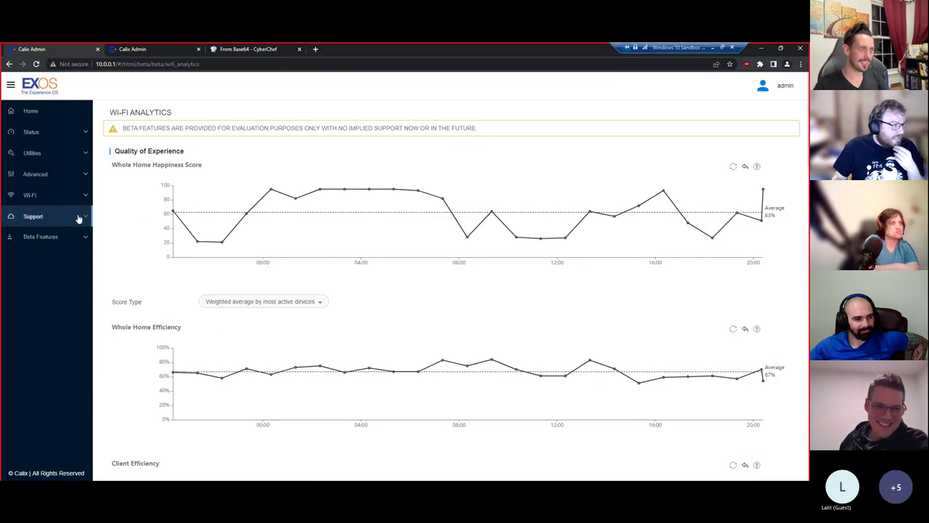
- Scroll through the TR-069 remote management settings under Support
left_click(77, 217)
left_click(65, 240)
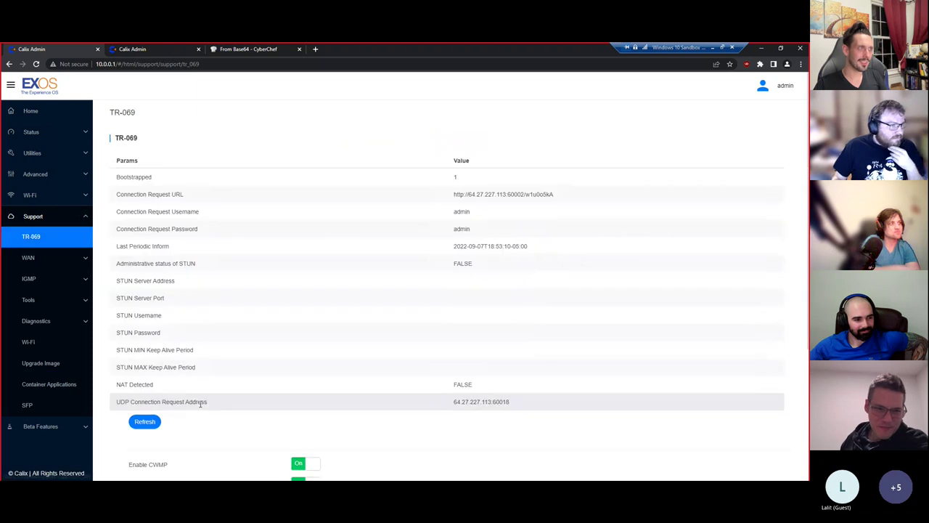
scroll(224, 300, "down", 3)
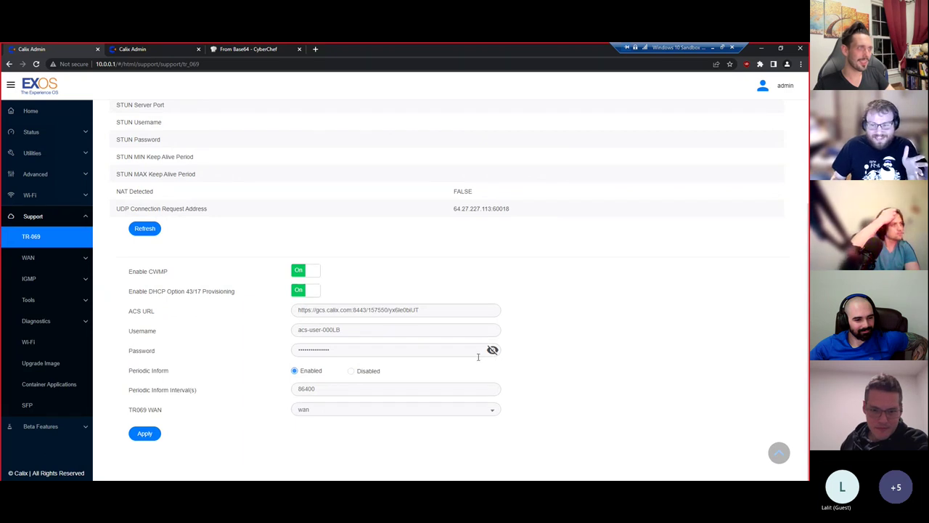
- Bring up the WAN VLAN settings table listing the wan and wan6 entries
left_click(40, 258)
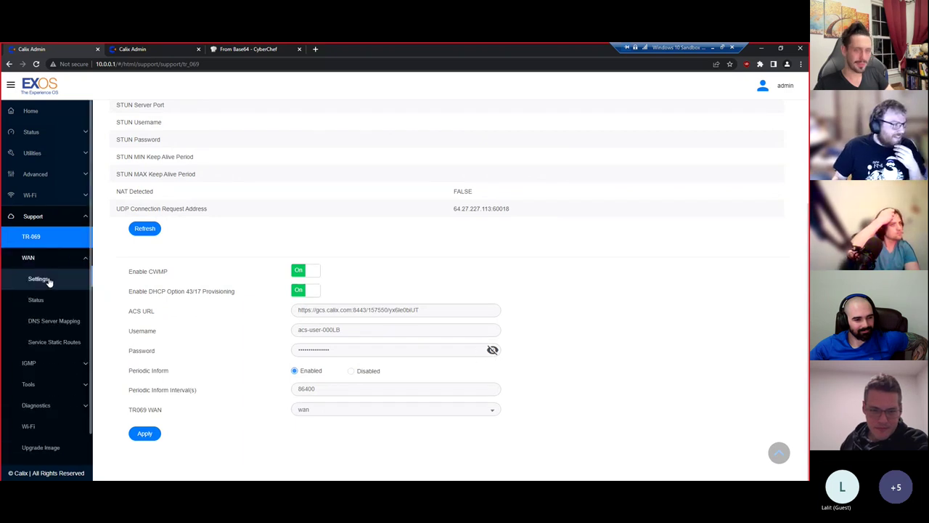
left_click(40, 278)
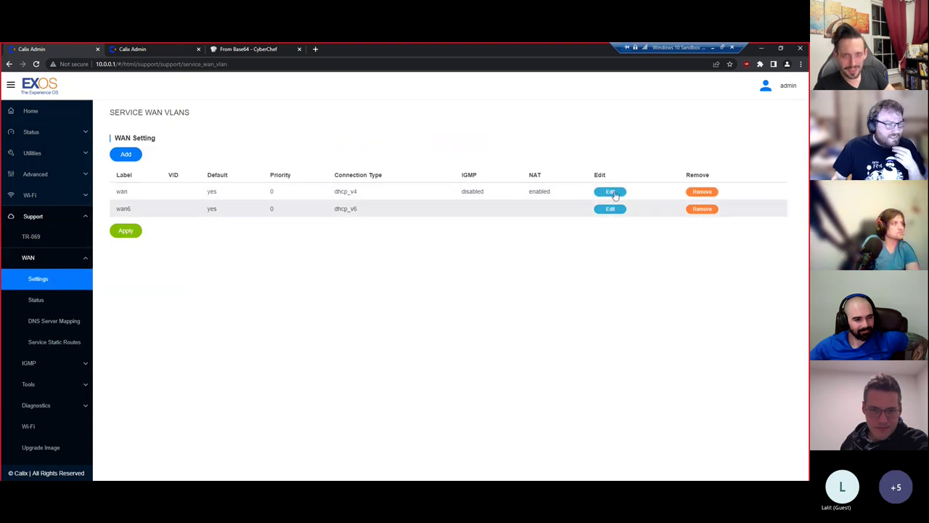
- Open the wan entry's settings, then scroll the WAN connection status page
left_click(239, 191)
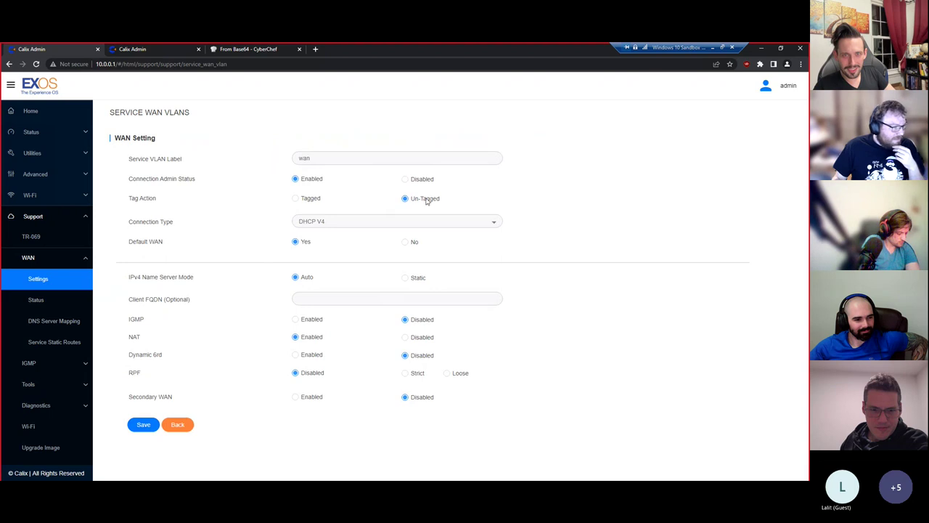
left_click(58, 301)
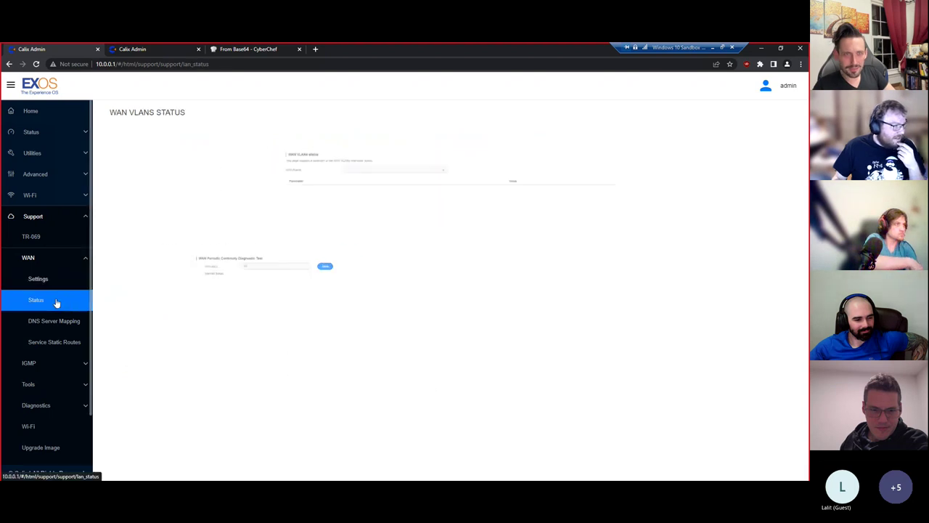
scroll(363, 306, "down", 1)
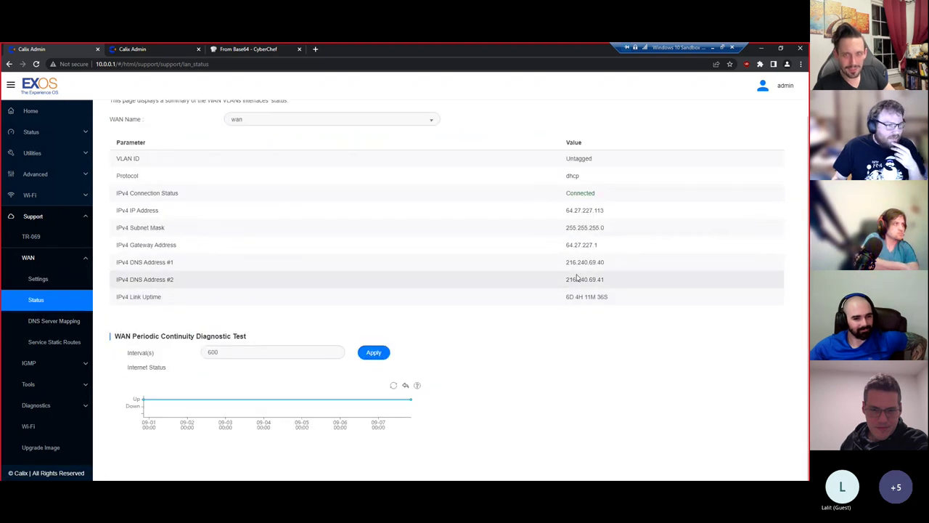
- Highlight the two DNS server address rows, then go to the DNS Server Mapping page
left_click_drag(541, 267, 529, 261)
left_click(490, 268)
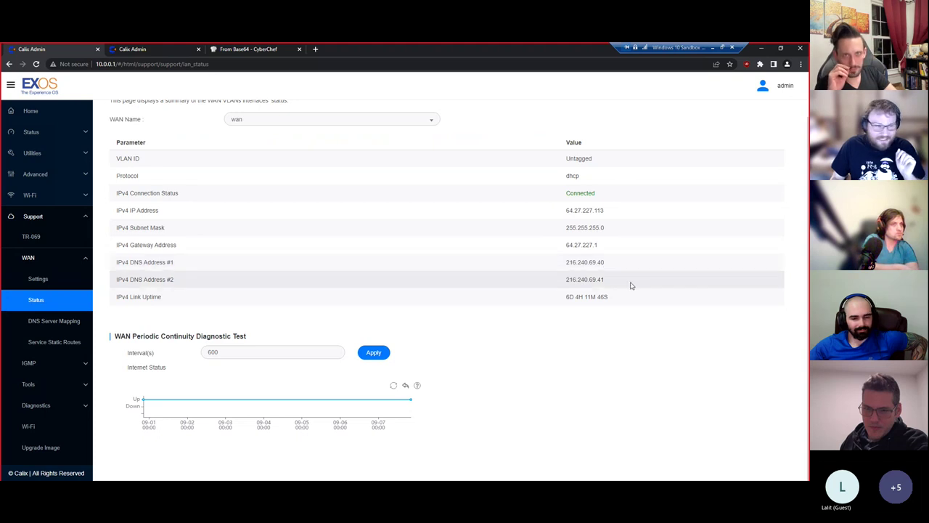
left_click_drag(621, 283, 116, 264)
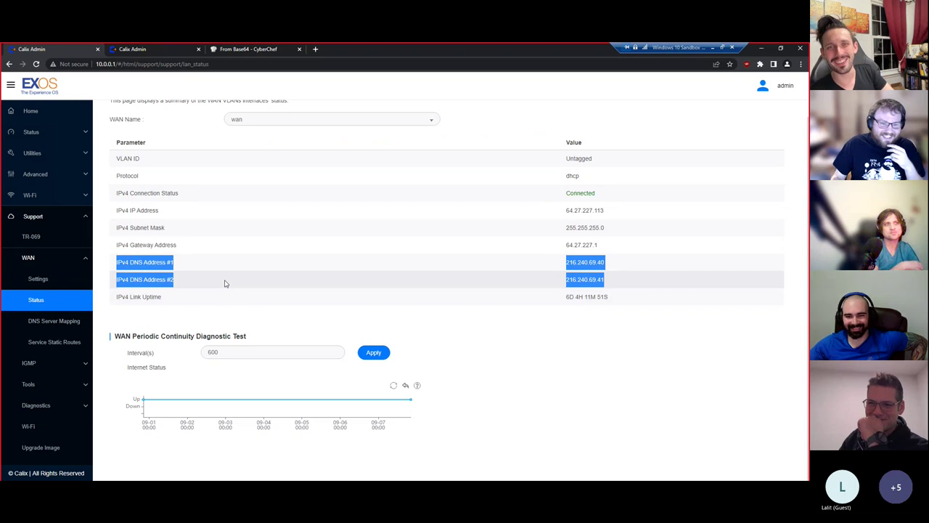
left_click(413, 285)
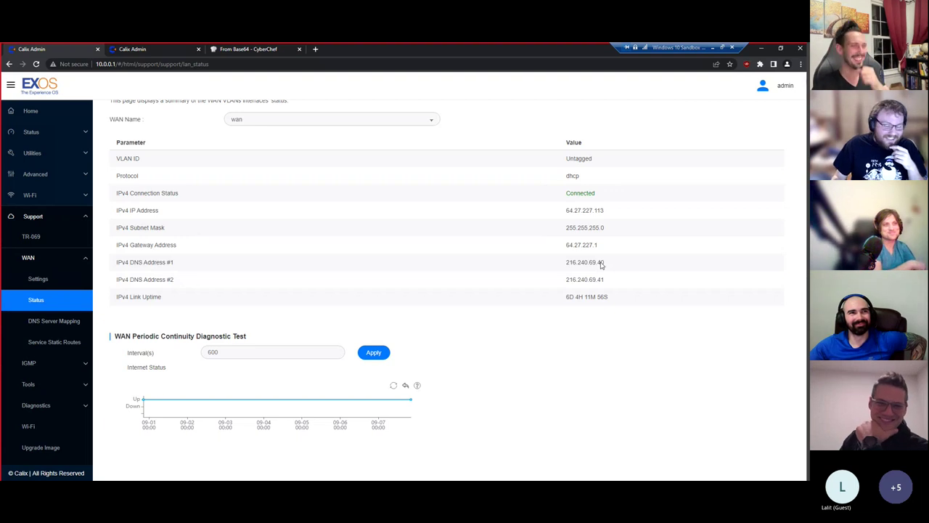
left_click(44, 323)
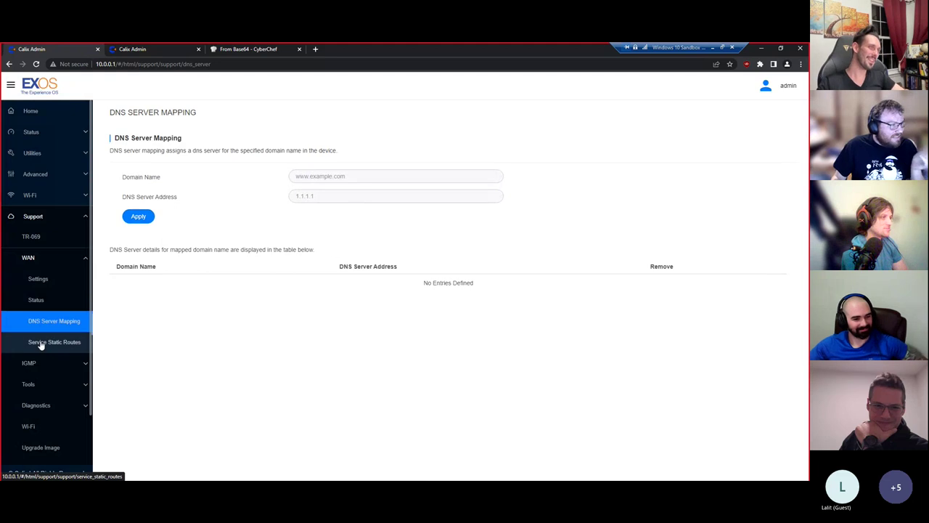
- View the Service Static Routes page and the IGMP Setup page
left_click(41, 343)
left_click(69, 363)
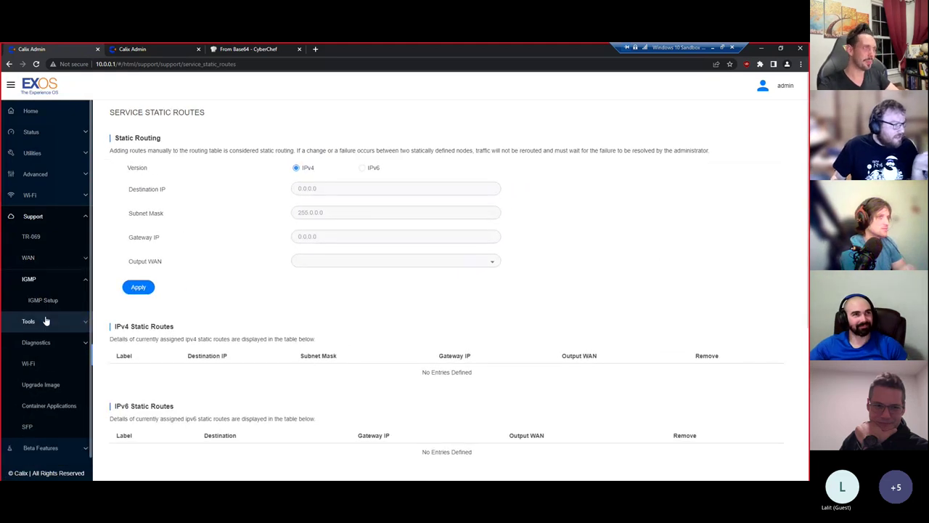
left_click(44, 301)
- Browse the Smart Activate, remote management, QoS(IPv4), traffic shaping and ACL tool pages
left_click(58, 322)
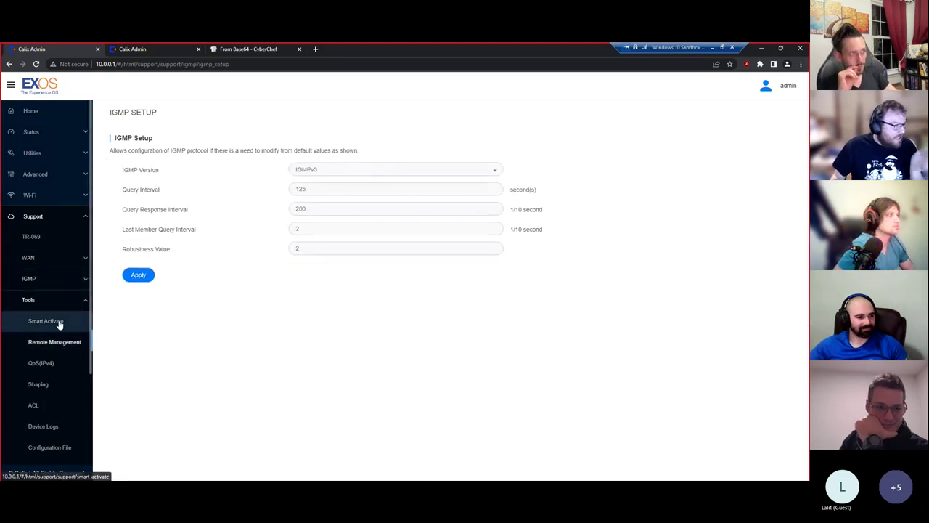
left_click(59, 323)
left_click(56, 342)
left_click(54, 321)
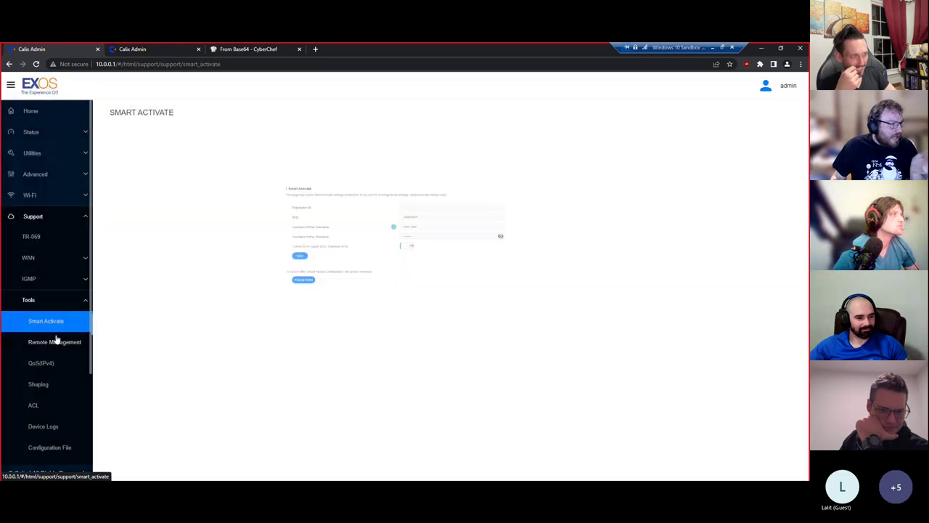
left_click(58, 363)
scroll(52, 370, "down", 1)
left_click(53, 370)
left_click(48, 363)
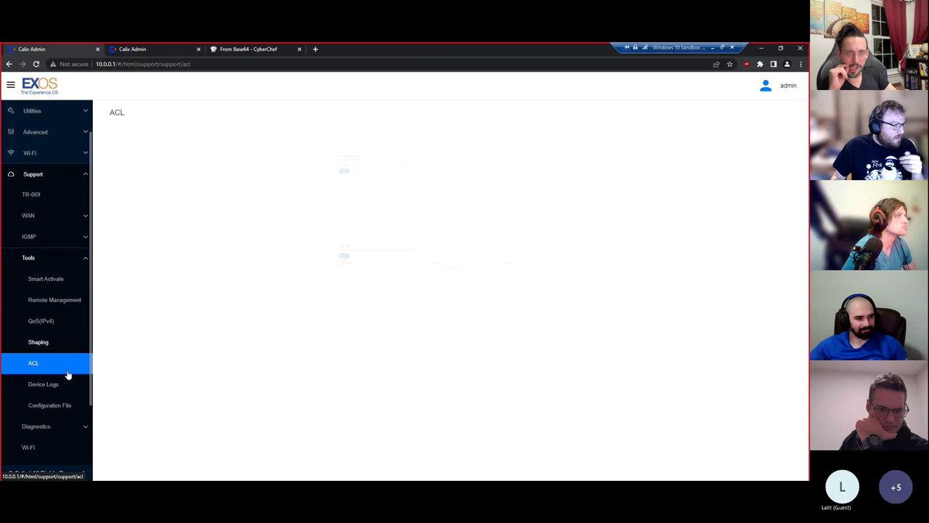
scroll(64, 370, "down", 1)
- Look over the Device Logs page, then move to Configuration File management
left_click(63, 384)
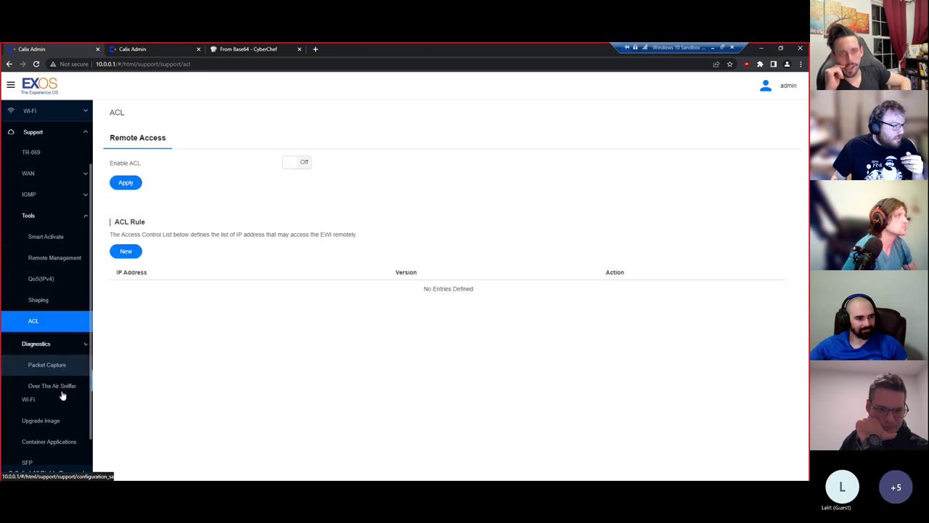
left_click(58, 215)
left_click(58, 338)
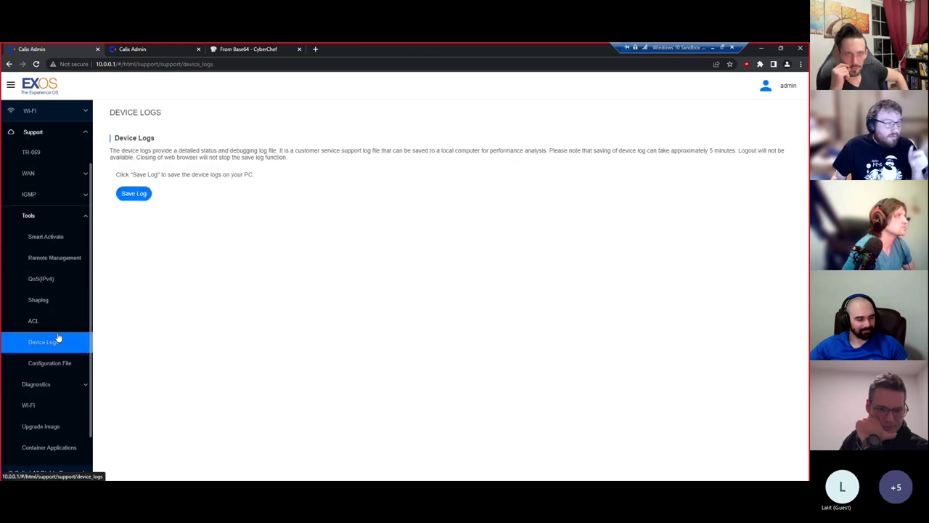
left_click_drag(113, 151, 277, 151)
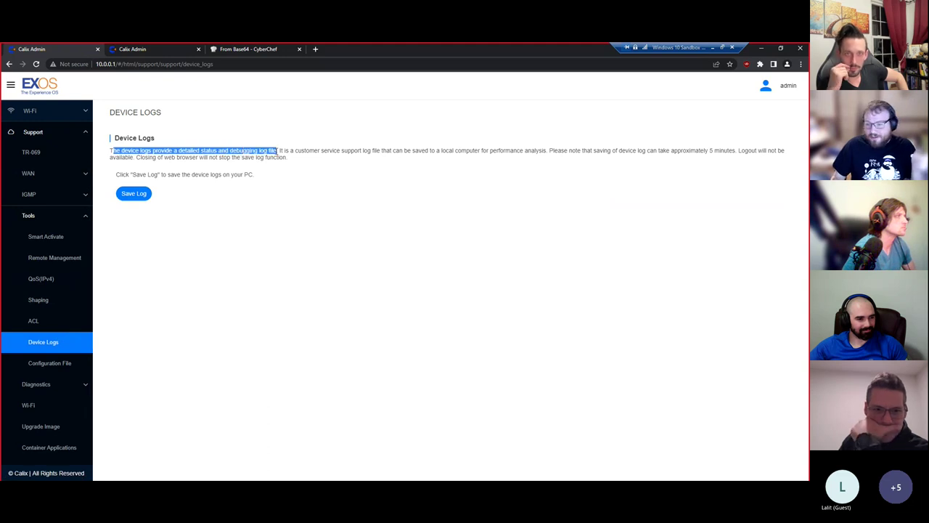
left_click(54, 363)
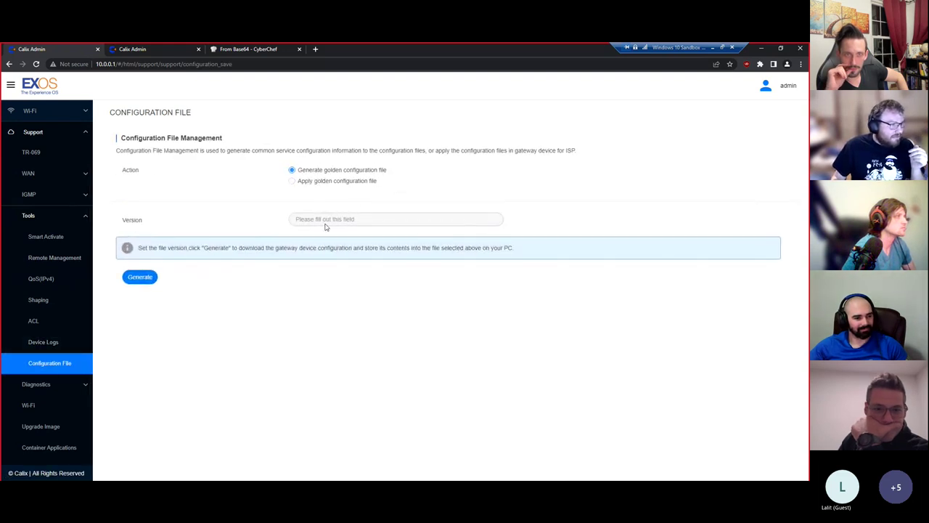
- Try generating a golden configuration file, first blank then with version 0.0.0.0; both are refused
left_click(131, 277)
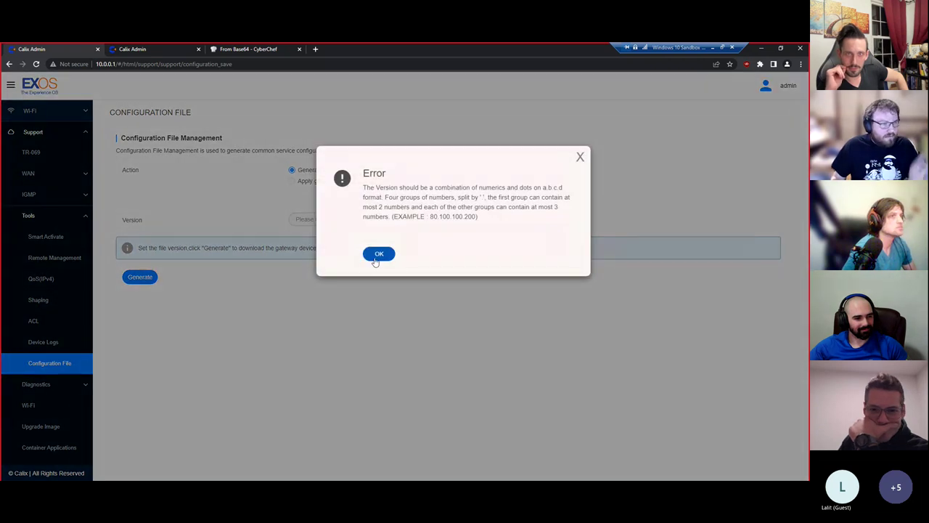
left_click(376, 259)
left_click(332, 221)
type("0.0.0.0")
left_click(138, 277)
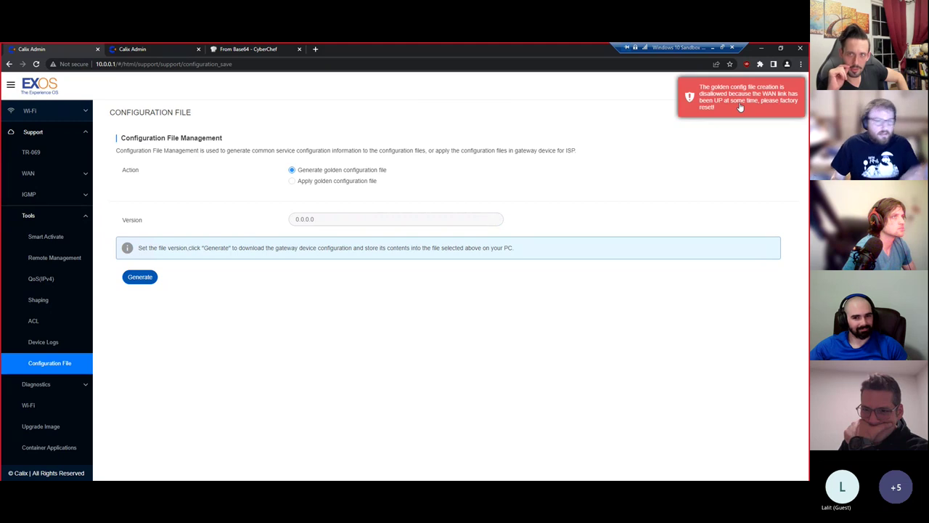
- Go to Diagnostics > Packet Capture and show the capture interface choices
left_click(44, 384)
left_click(68, 259)
left_click(330, 166)
- Capture on the 5 GHz ath0 interface, inspect the generated tcpdump expression, then open Over The Air Sniffer
left_click(330, 179)
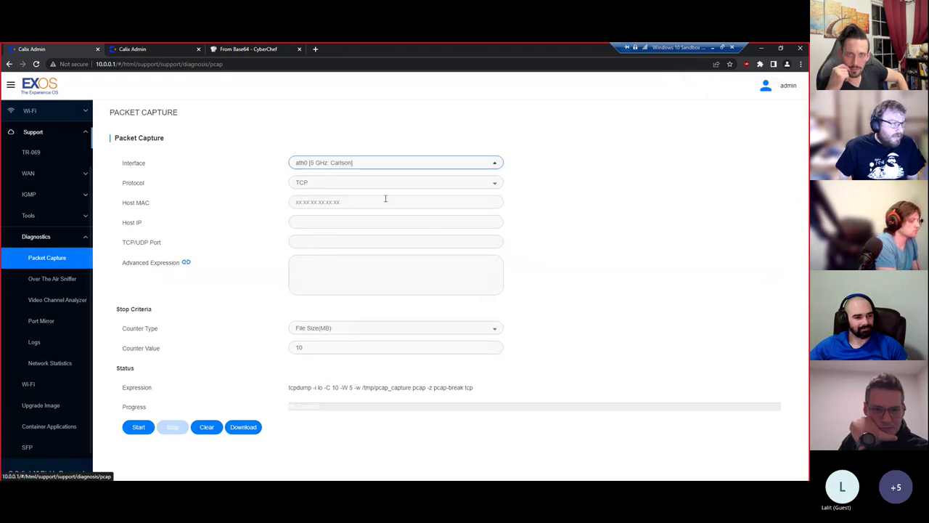
left_click(313, 278)
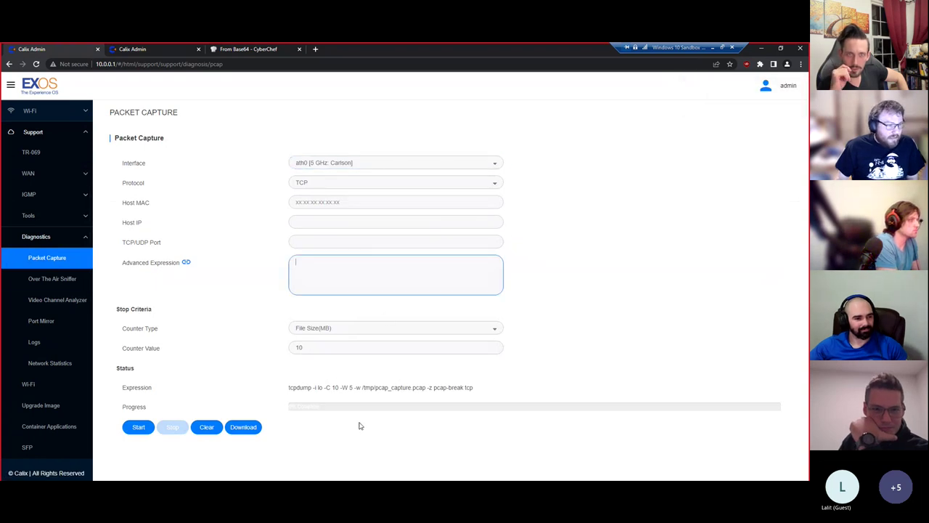
left_click_drag(289, 388, 468, 389)
left_click_drag(120, 386, 164, 395)
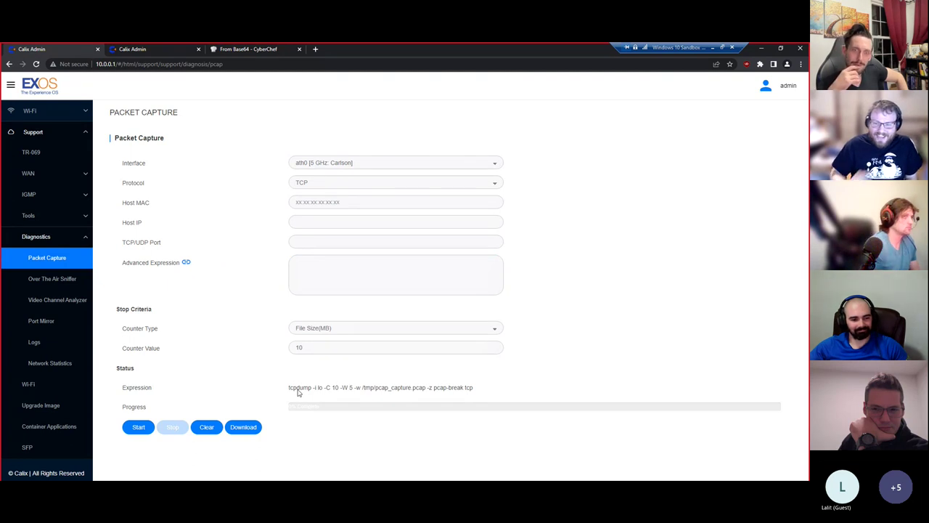
left_click(34, 277)
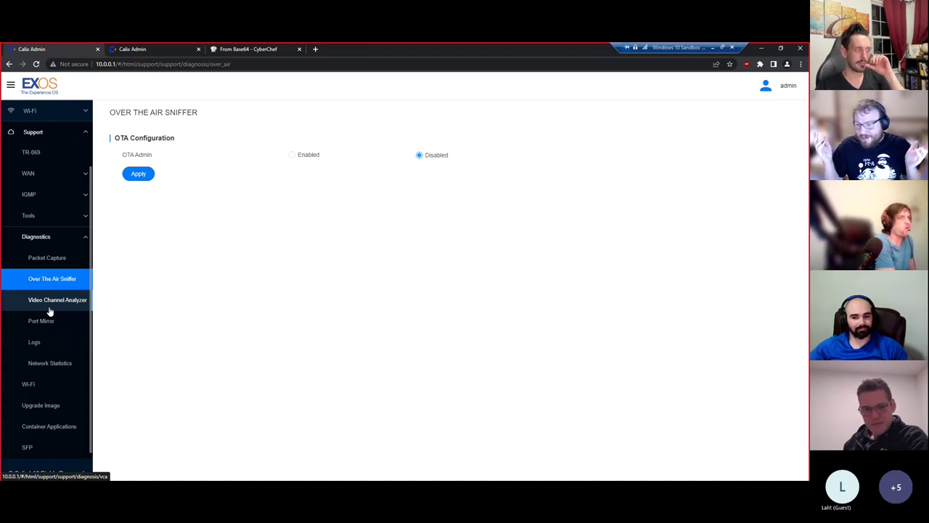
- Return to Packet Capture, then go to Tools > Device Logs
left_click(36, 259)
left_click(42, 198)
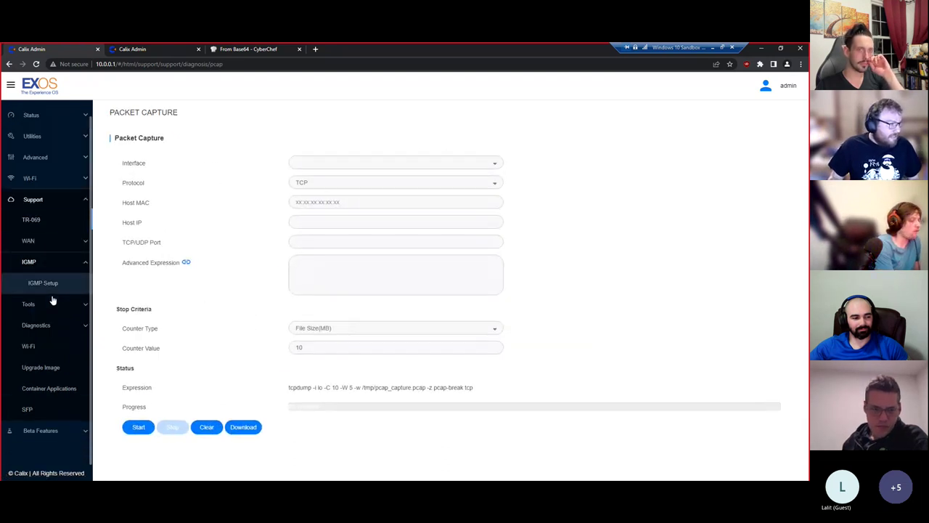
left_click(51, 306)
left_click(54, 410)
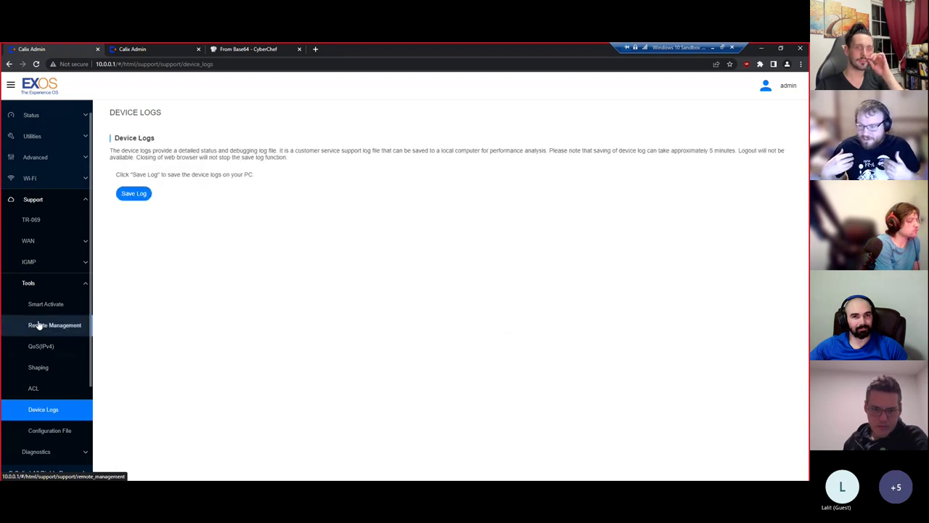
- Toggle the sidebar's support tools, beta features, support and diagnostics sections
left_click(55, 284)
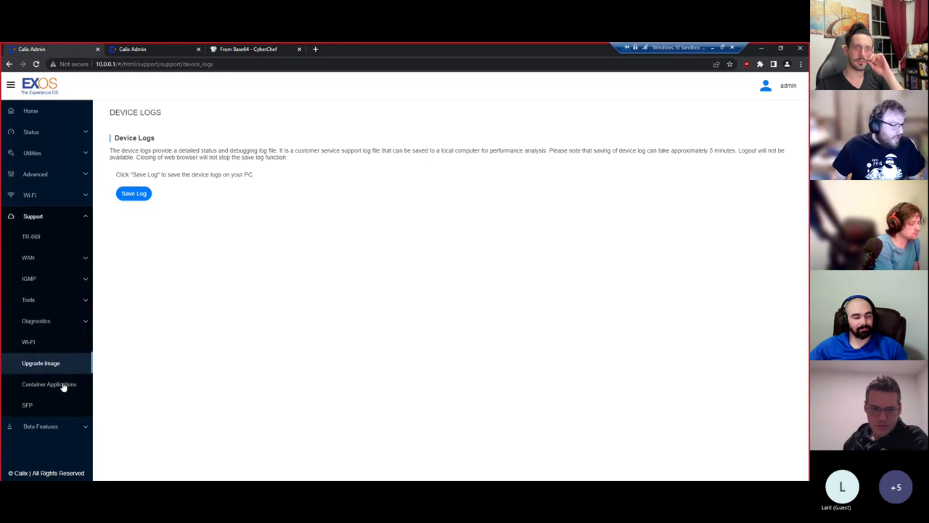
left_click(56, 400)
left_click(56, 216)
left_click(53, 321)
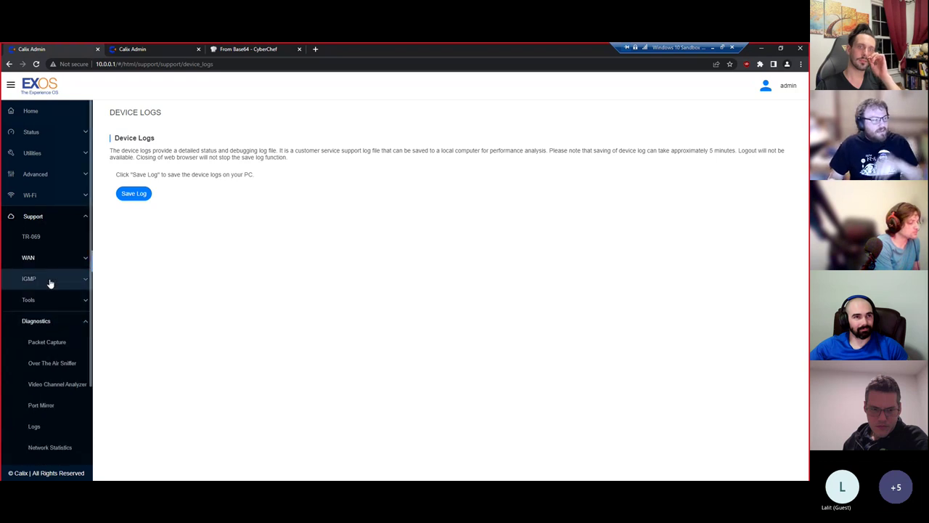
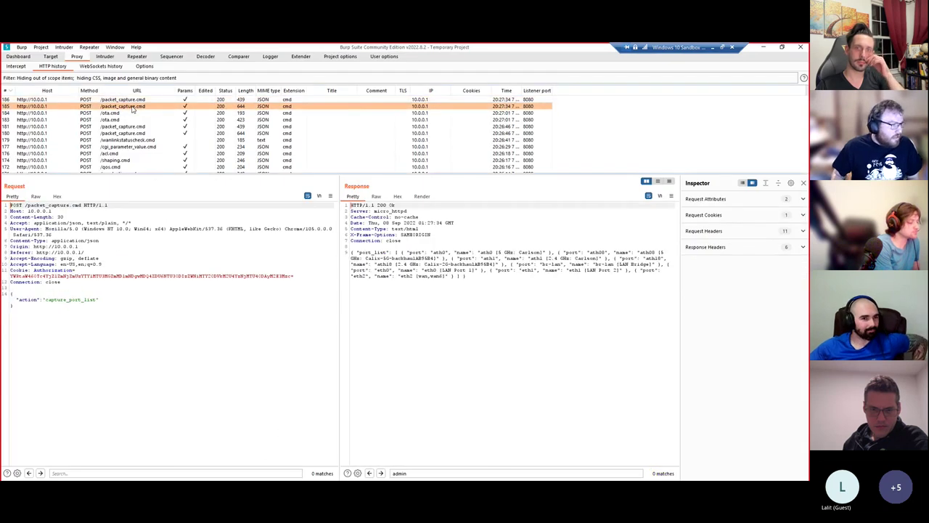
- Move down the Proxy HTTP history list to the /wanlinkstatuscheck.cmd request
key("Down")
key("Down")
key("Down")
key("Down")
key("Down")
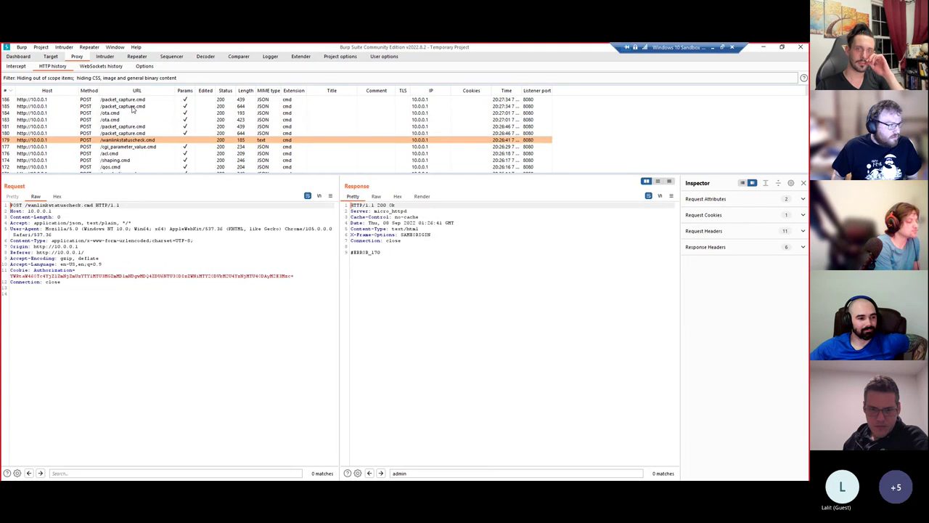
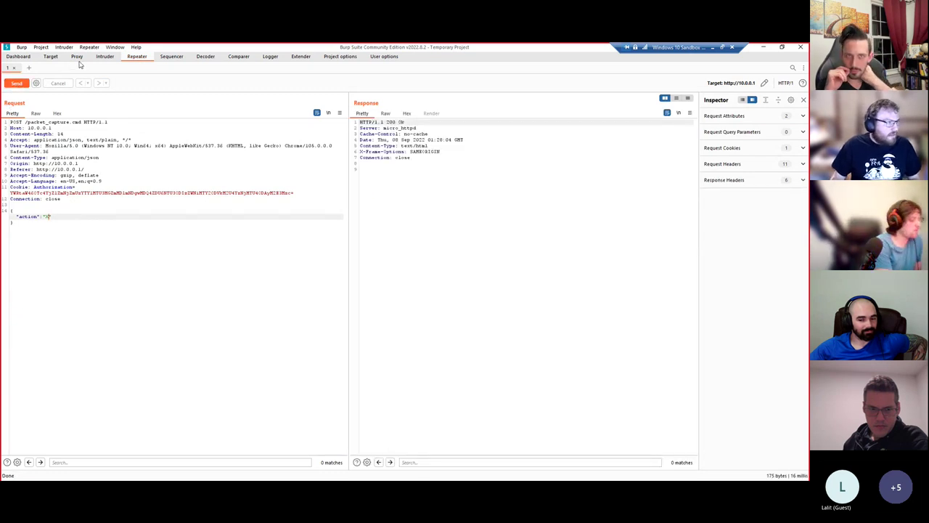
- Find the cgi_parameter_value.cmd request in Proxy HTTP history and bring up its actions menu
left_click(77, 56)
left_click(131, 108)
left_click(130, 114)
right_click(133, 115)
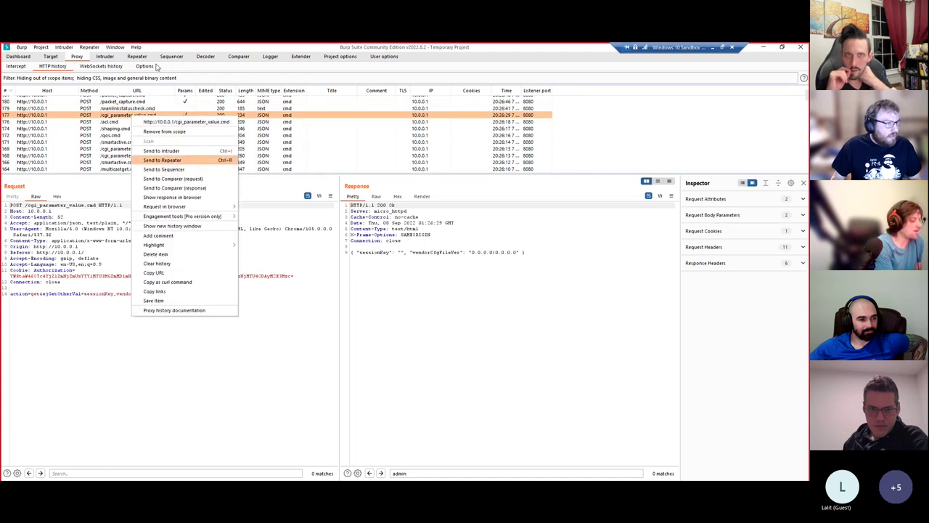
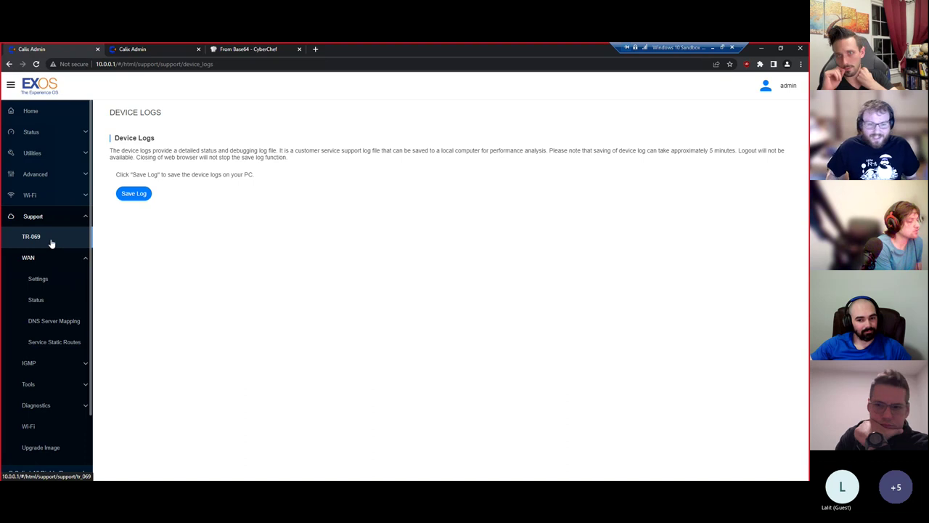
- From Support > Tools on the Device Logs page, start Save Log to export the device log to the PC
scroll(55, 323, "down", 2)
left_click(58, 338)
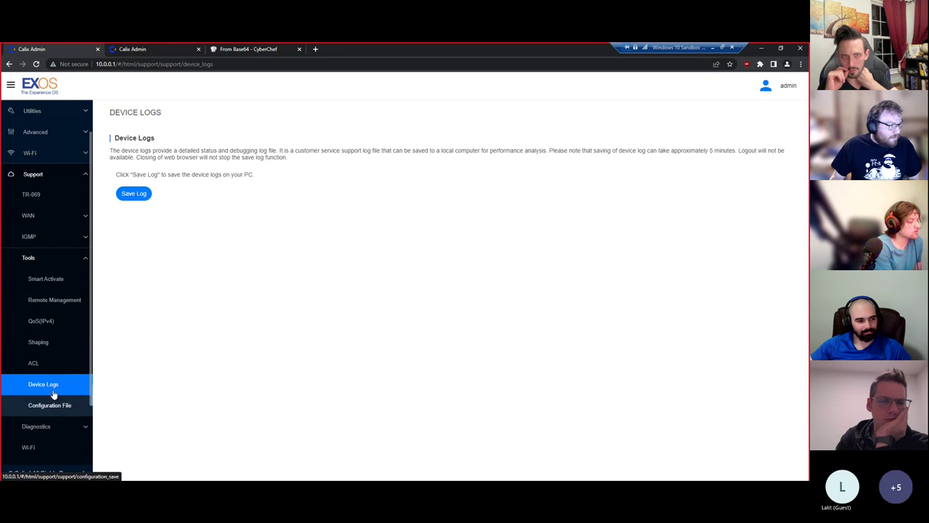
left_click(130, 197)
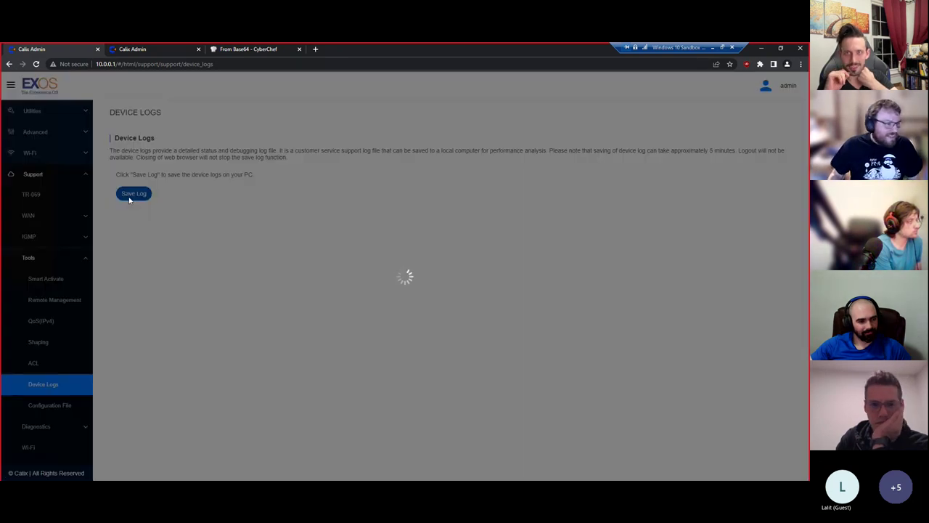
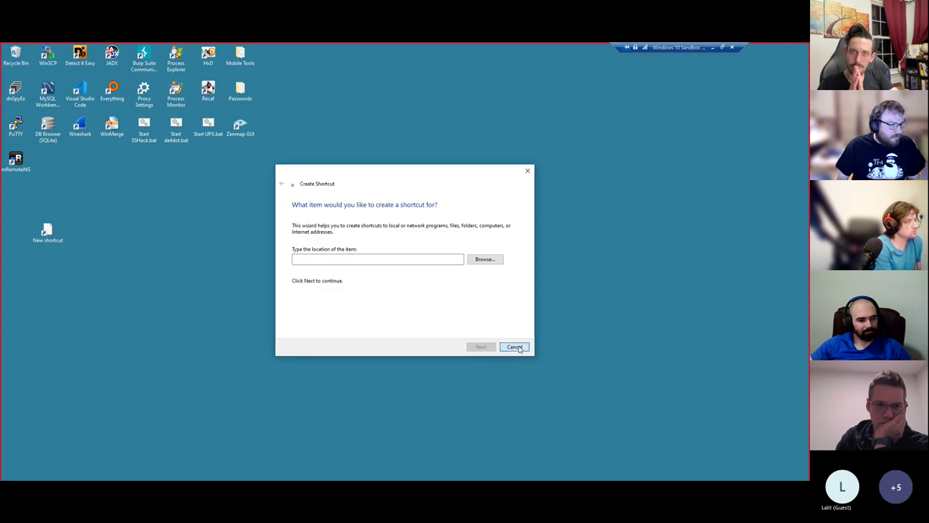
- Dismiss the shortcut wizard and create a New folder on the desktop
key("Escape")
right_click(41, 213)
left_click(139, 279)
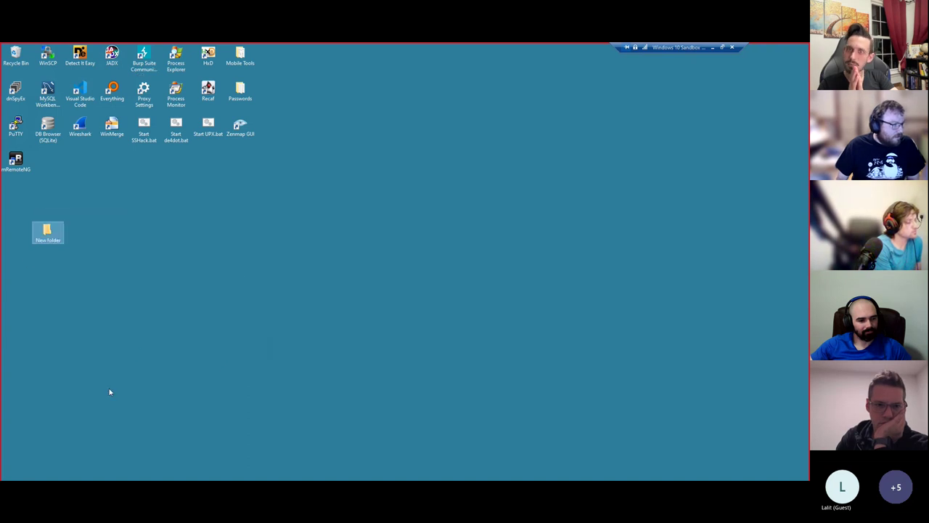
- Show the downloaded logproxy.tar.gz in Downloads and bring up its 7-Zip options
key("alt+Tab")
left_click(89, 468)
left_click(108, 440)
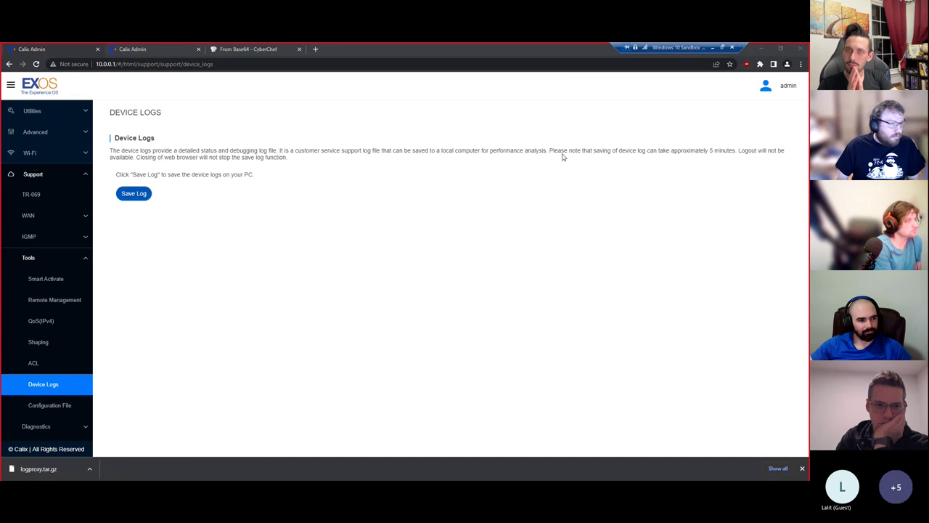
left_click(744, 51)
left_click(760, 48)
right_click(231, 212)
- Open logproxy.tar.gz in 7-Zip, drill into logproxy.tar and its top-level folder, and maximize the window
mouse_move(290, 236)
left_click(373, 237)
double_click(99, 216)
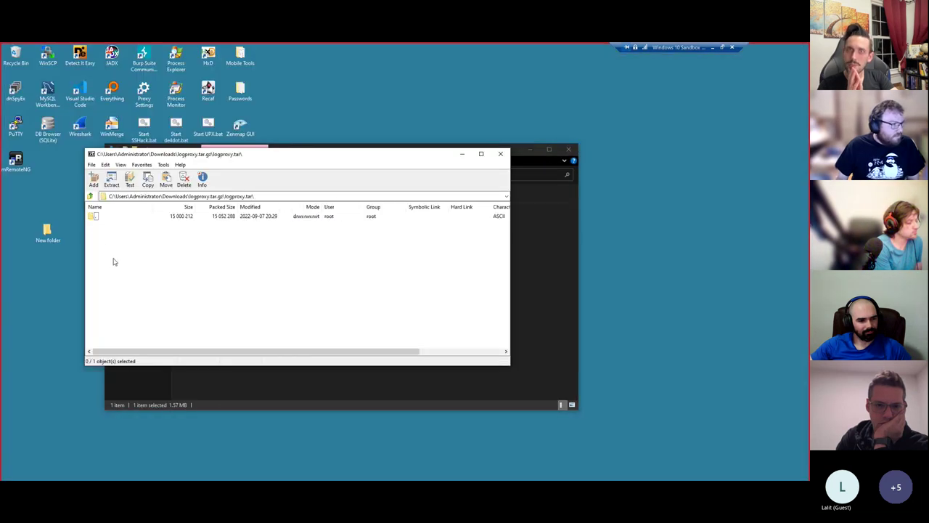
double_click(94, 216)
scroll(145, 288, "down", 3)
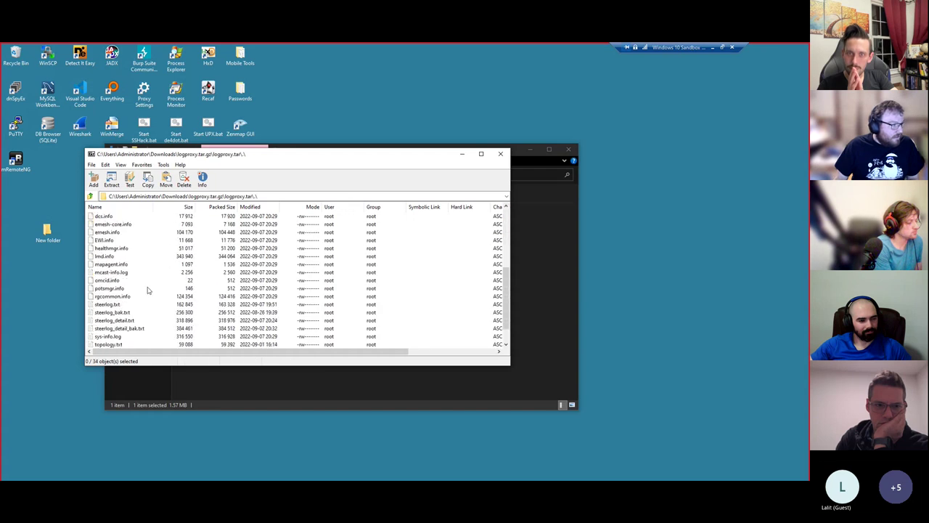
scroll(147, 290, "up", 3)
left_click(480, 153)
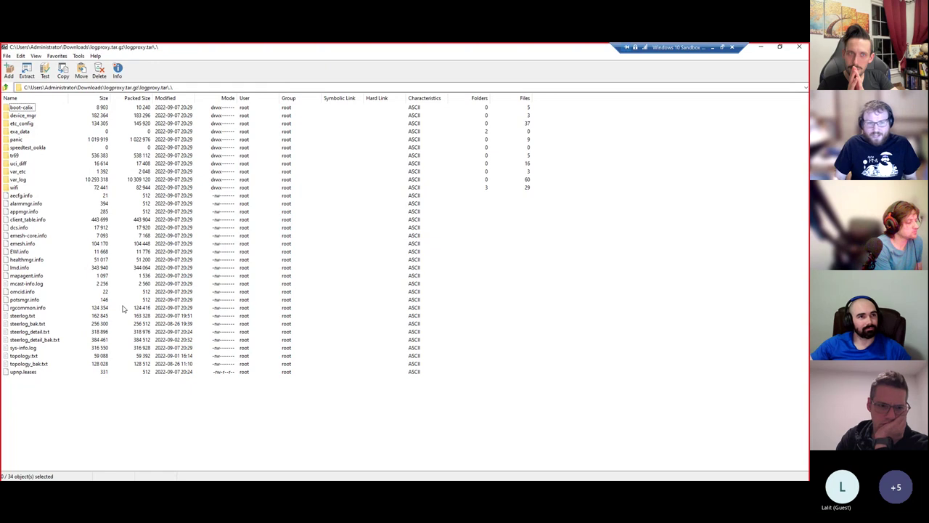
- Browse the boot-calix, device_mgr and tr69 folders, returning to the top level each time
double_click(22, 107)
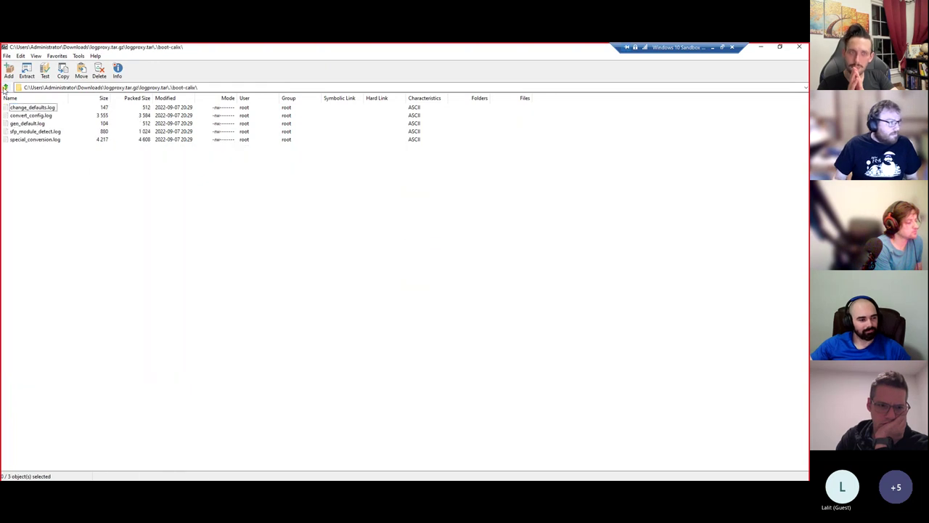
left_click(5, 88)
key("Down")
key("Return")
left_click(5, 88)
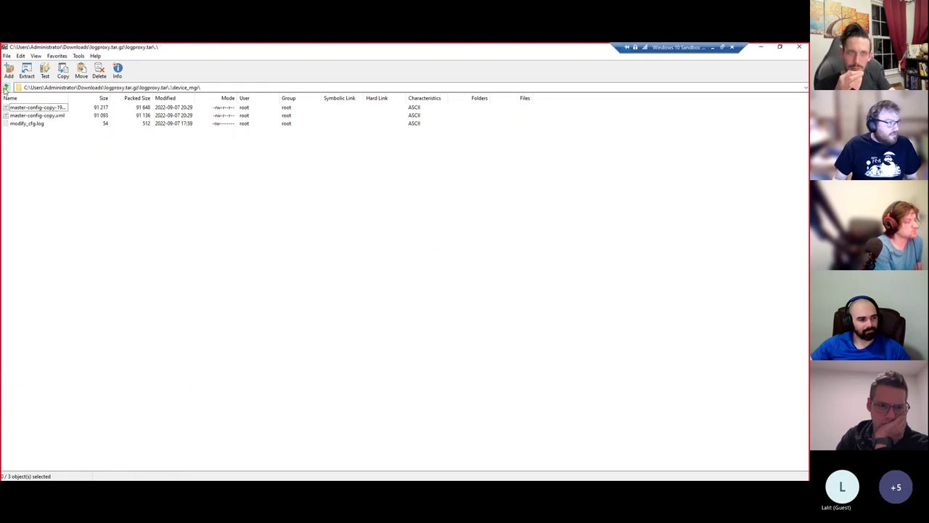
key("Return")
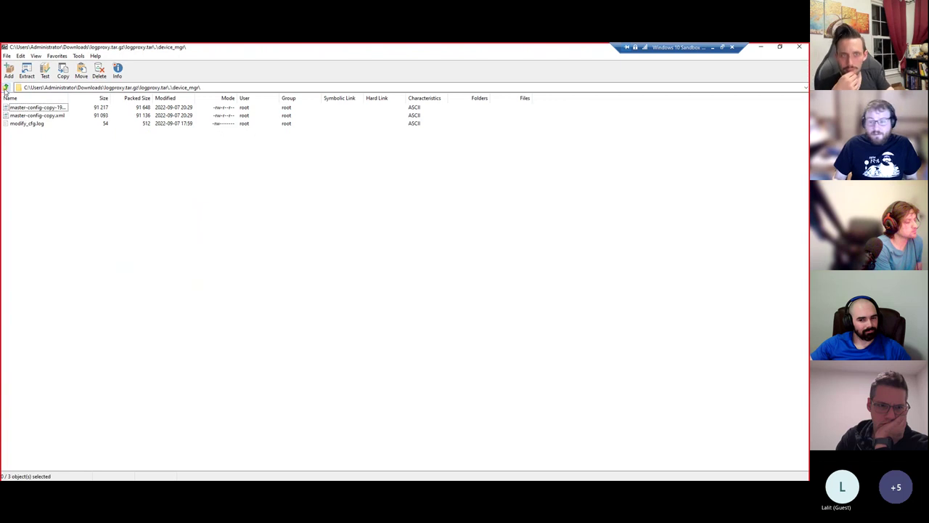
left_click(5, 88)
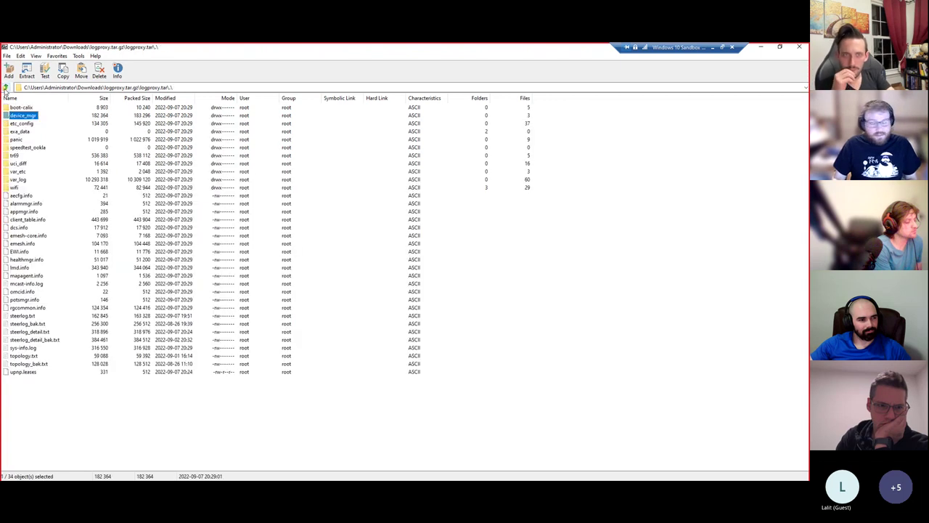
double_click(16, 156)
left_click(5, 88)
- Inspect var_log's 128k_httpcgi and 128k_httpsvr file sizes, then return to the top level
double_click(18, 181)
scroll(83, 215, "down", 5)
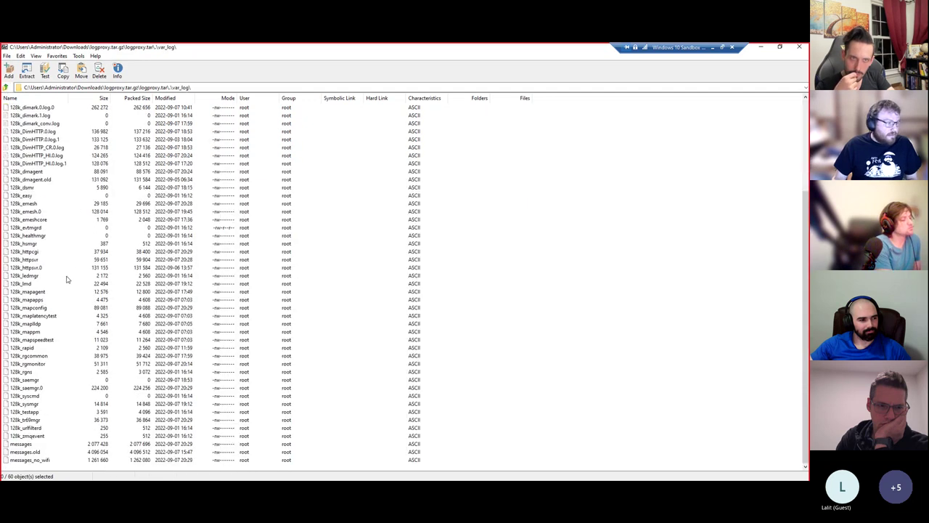
scroll(65, 276, "up", 5)
scroll(66, 276, "down", 5)
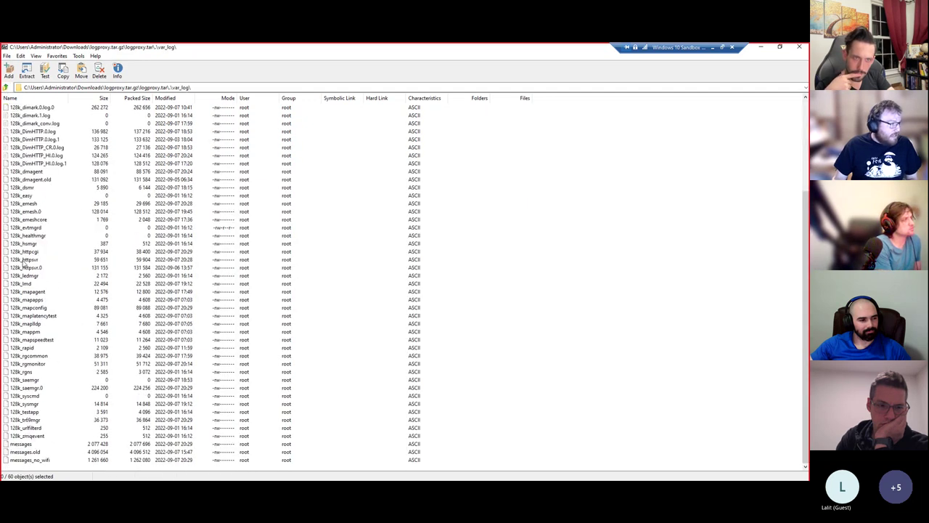
left_click(24, 252)
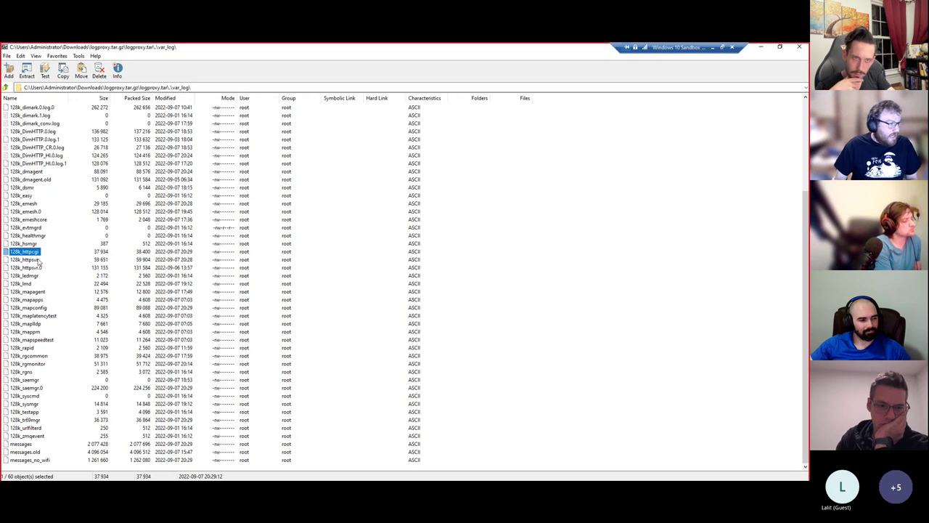
left_click(38, 259)
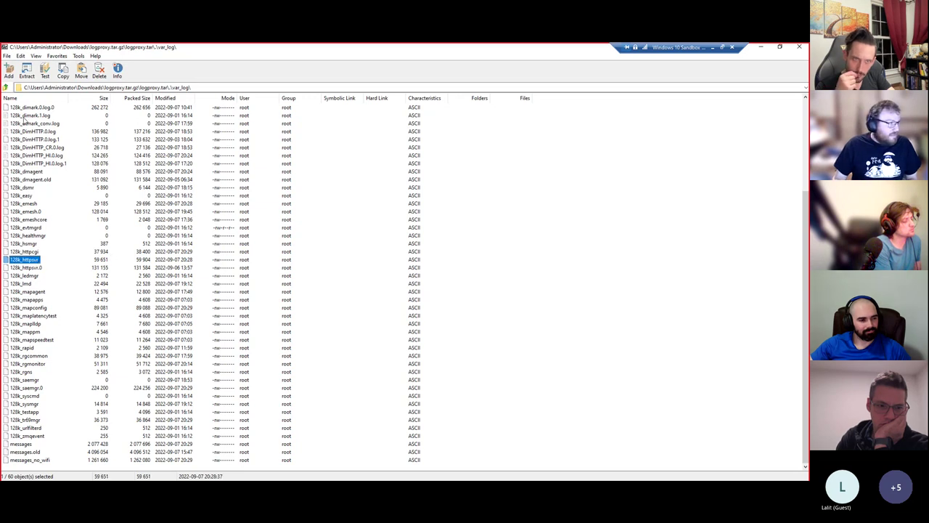
key("BackSpace")
- Select all 34 logproxy.tar items in 7-Zip and drag them into the desktop New folder
double_click(288, 57)
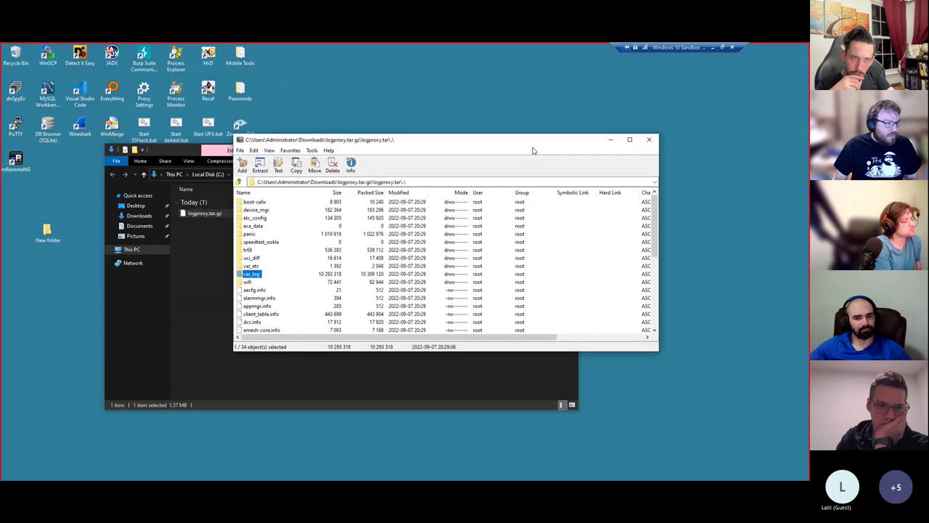
left_click_drag(531, 141, 651, 125)
key("ctrl+a")
left_click(296, 252)
double_click(48, 231)
left_click(378, 236)
left_click_drag(260, 313, 321, 366)
scroll(410, 293, "down", 4)
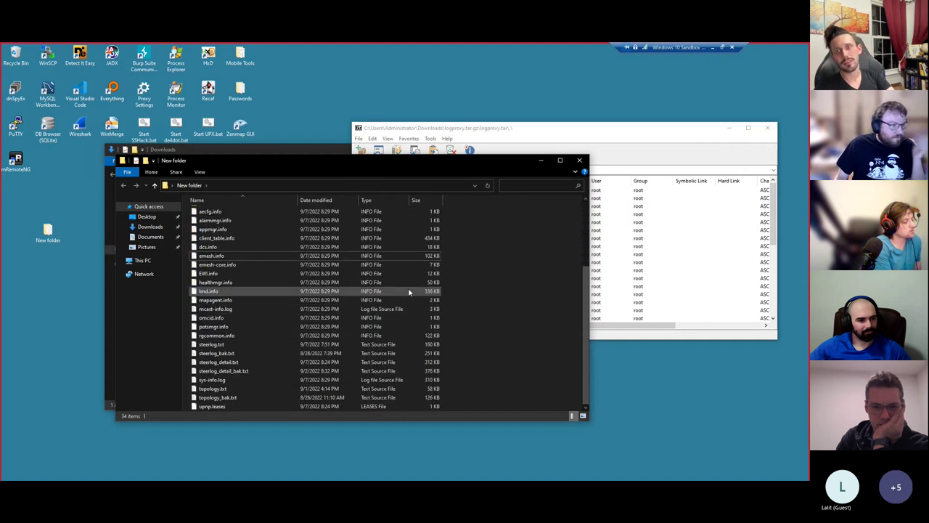
left_click(560, 160)
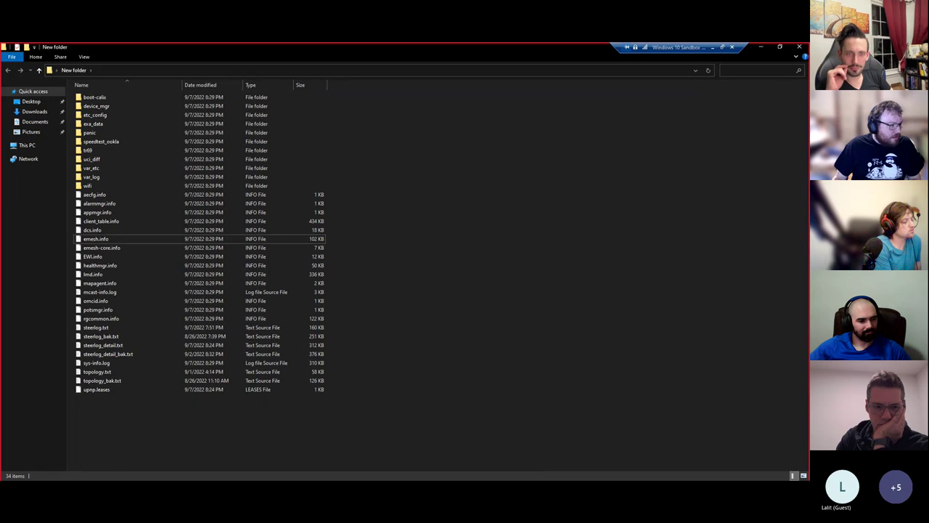
key("alt+Tab")
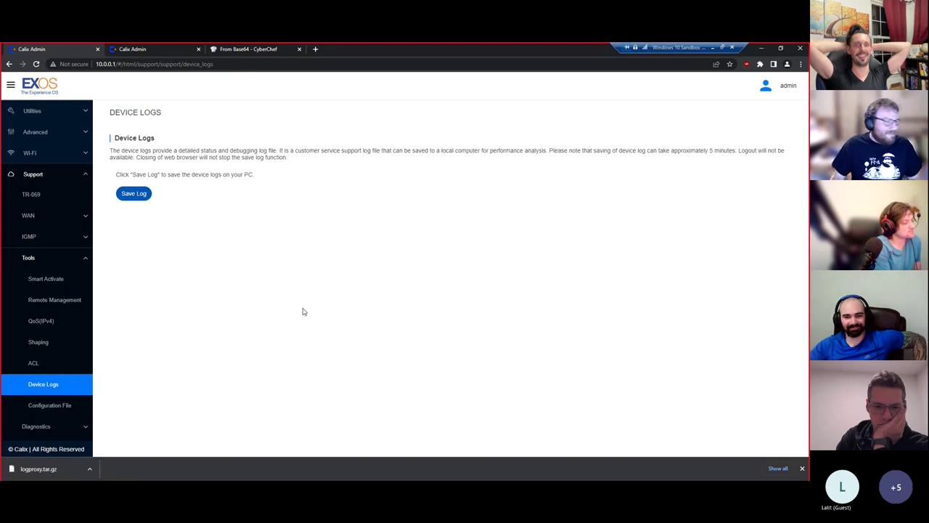
- Create a new file named secret-searcher.py in New folder
left_click(761, 48)
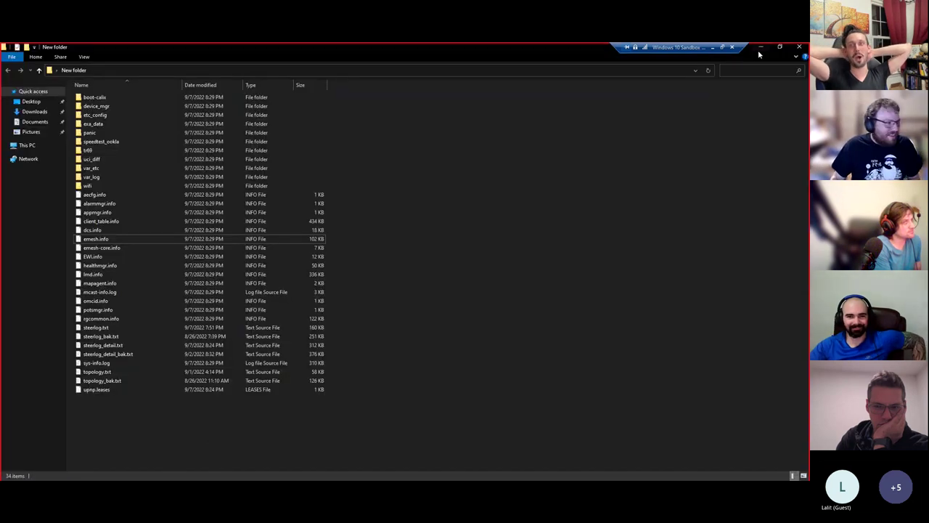
right_click(134, 412)
mouse_move(211, 395)
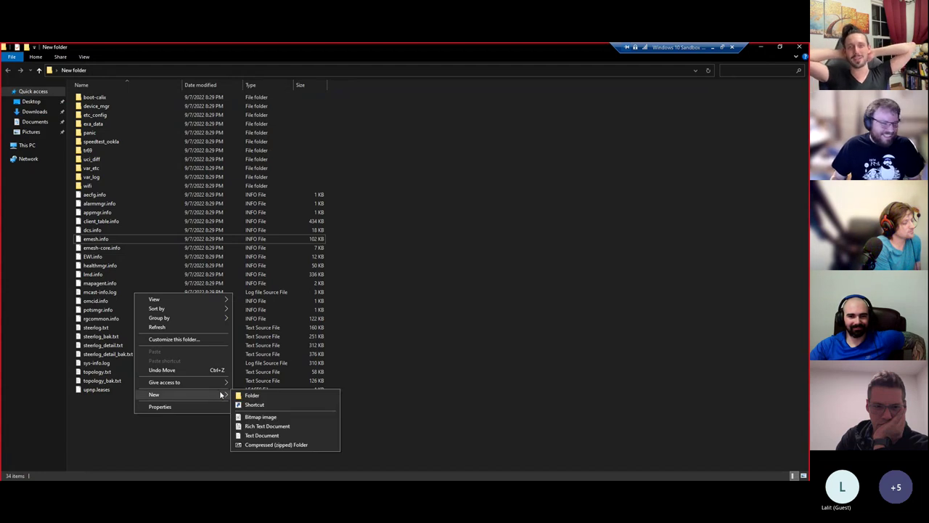
left_click(264, 435)
type("secre")
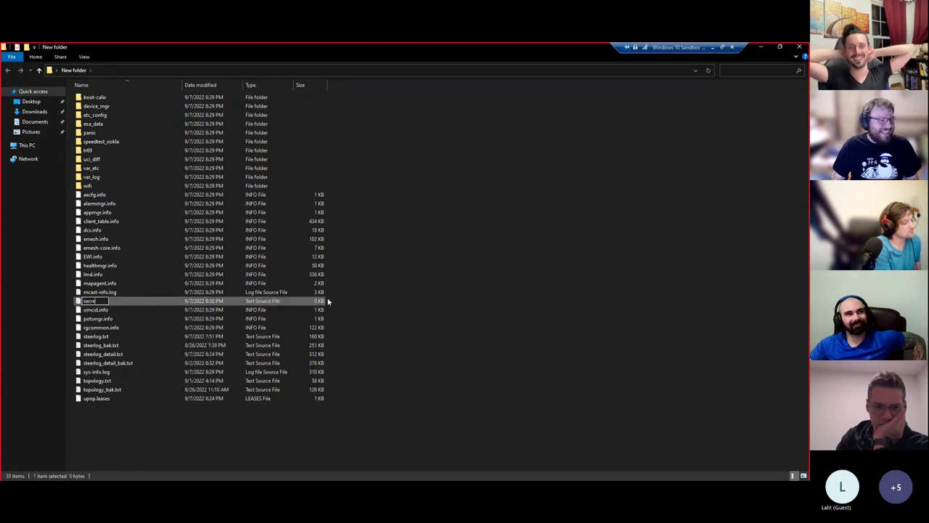
type("t-searcher.py")
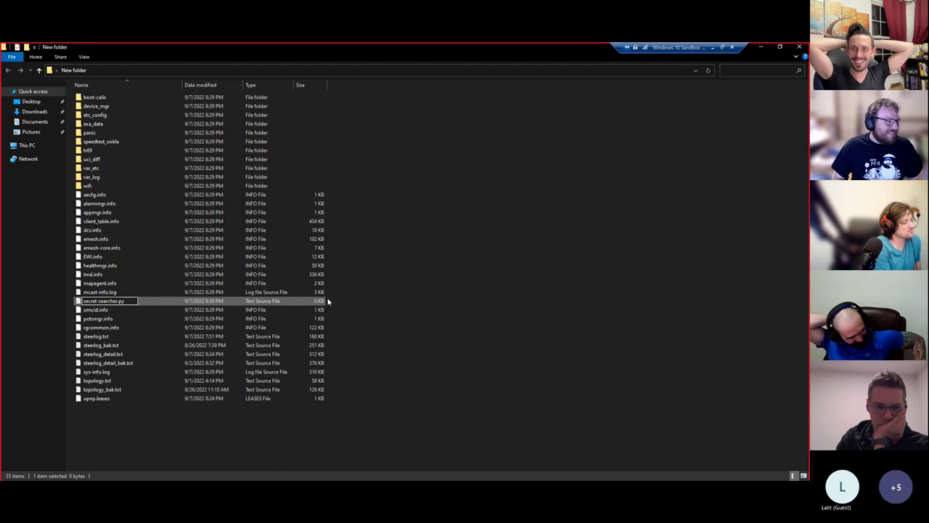
key("Return")
- Paste the Python search script into secret-searcher.py, save it, and close the editor
double_click(280, 303)
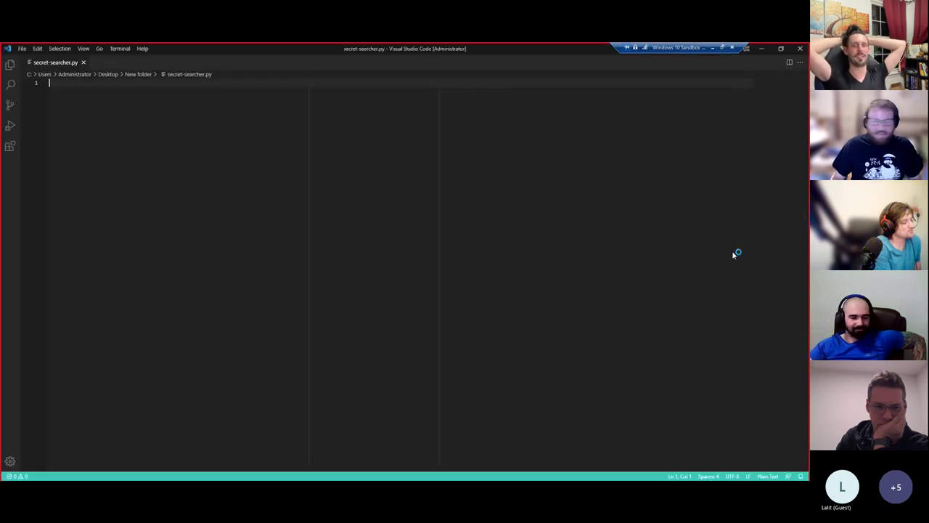
key("ctrl+v")
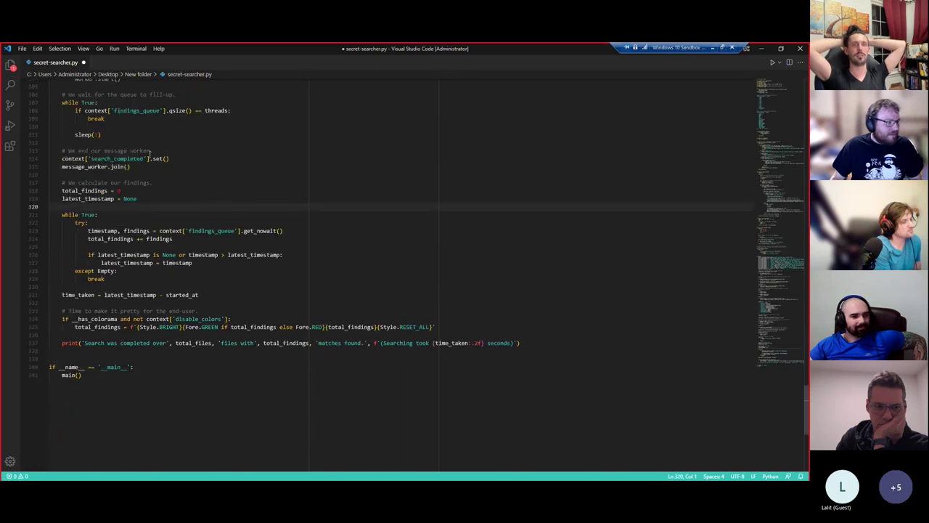
key("ctrl+s")
key("ctrl+w")
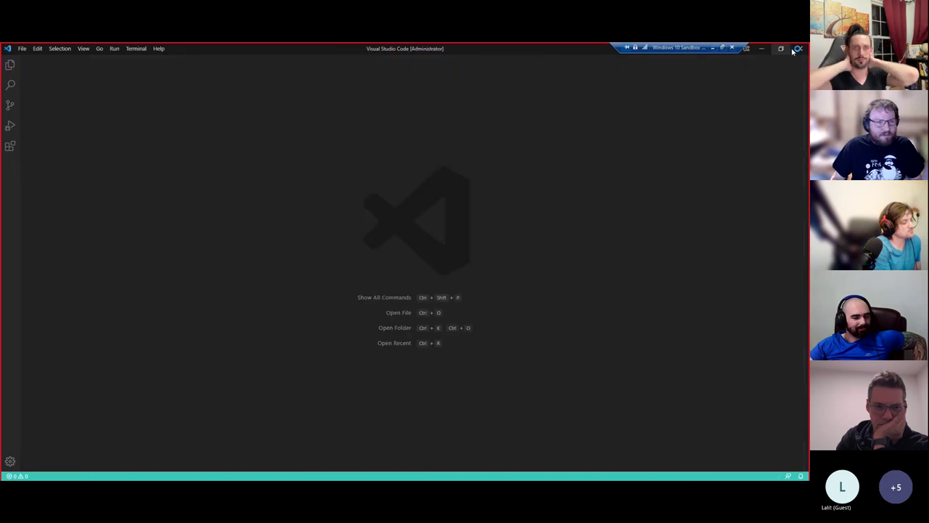
left_click(798, 49)
- Open a Command Prompt in New folder and run python secret-searcher.py --help
left_click(180, 73)
type("cmd")
key("Return")
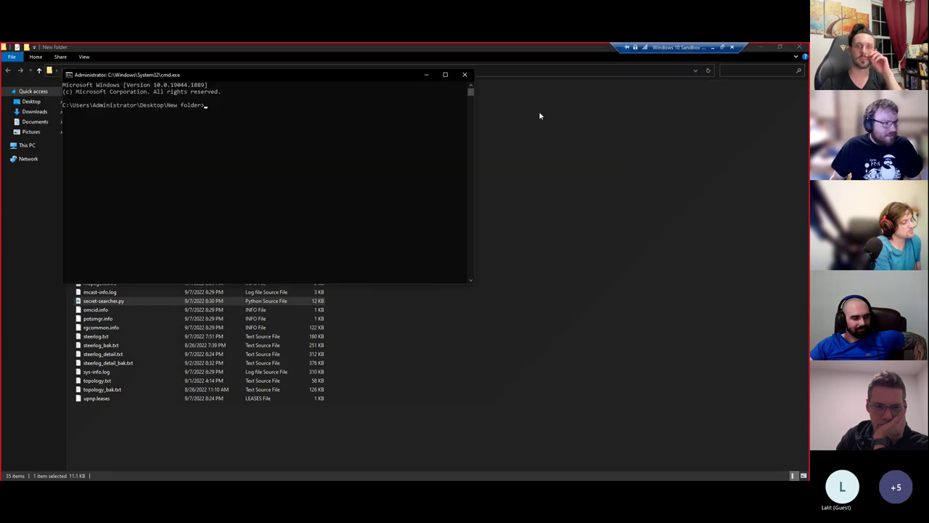
type("python se")
key("Tab")
type("--help")
key("Return")
- Start typing the search command python secret-searcher.py . -s "admin"
left_click(675, 114)
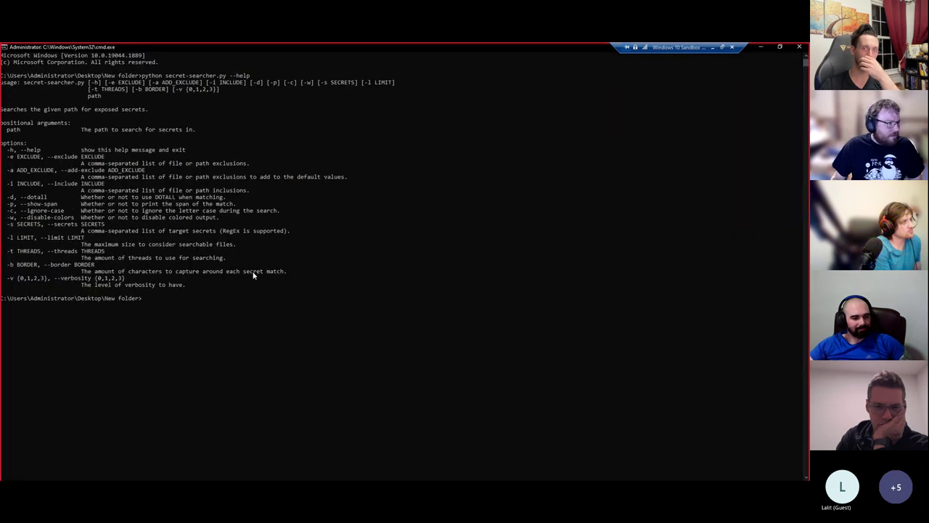
type("python sec")
key("Tab")
type(". -s ")
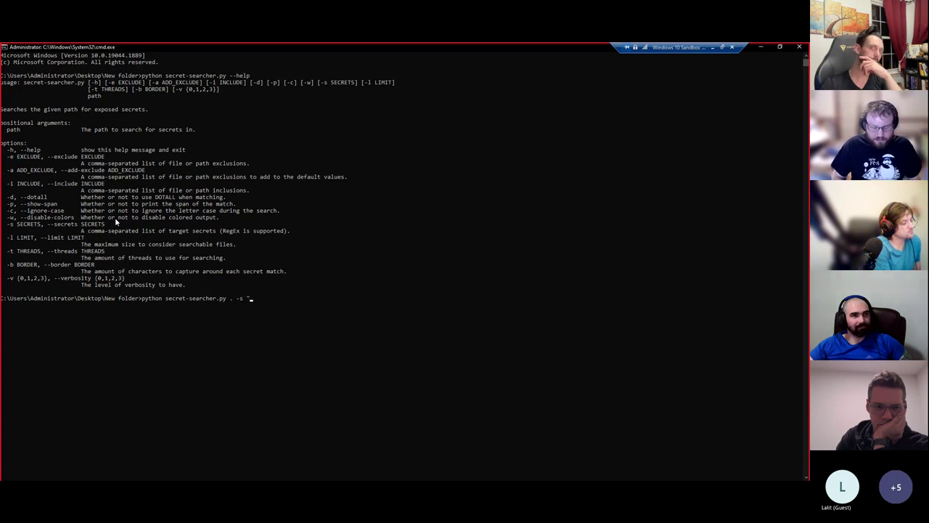
type("\"admin\" -c")
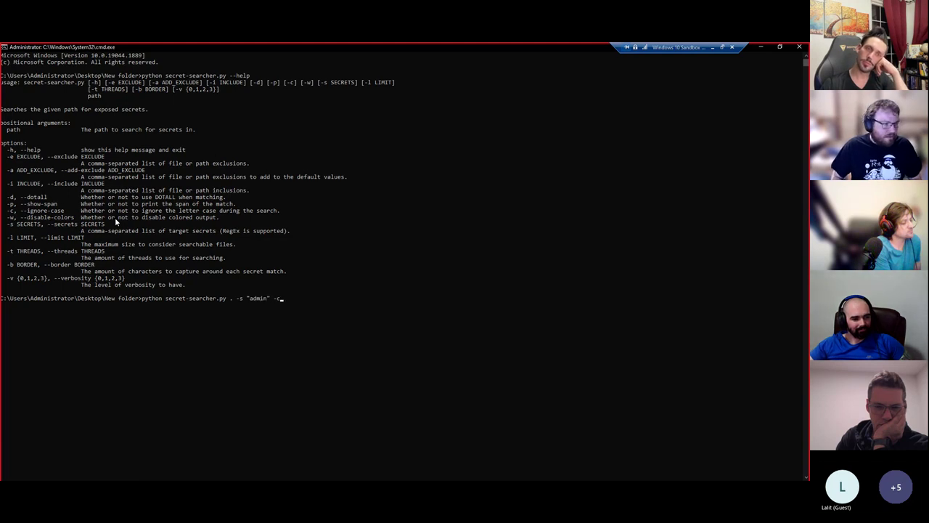
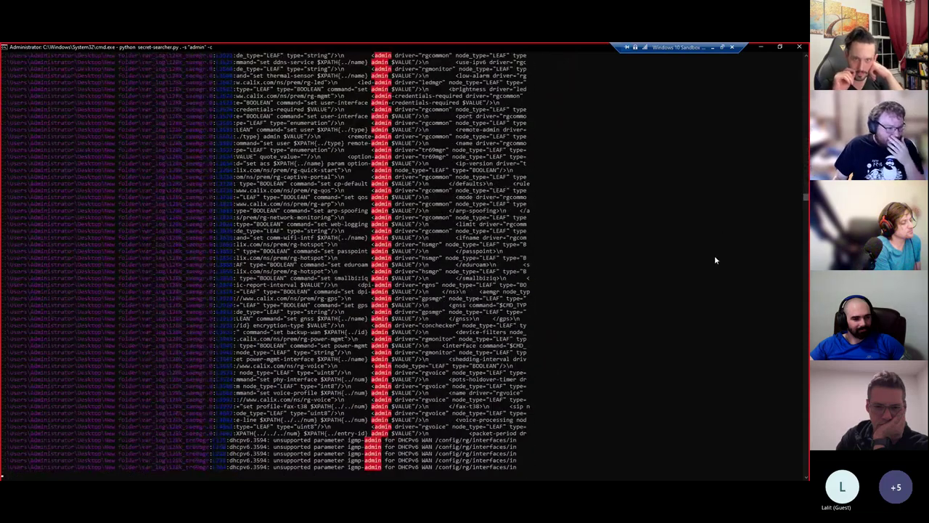
- Scroll through the red-highlighted admin matches in the secret search output
left_click_drag(804, 191, 805, 64)
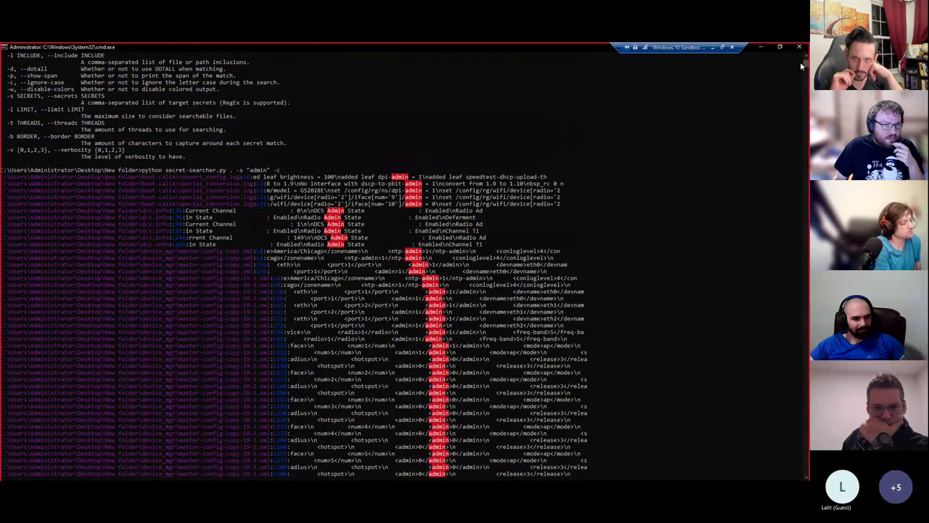
left_click_drag(804, 65, 801, 182)
scroll(390, 253, "up", 5)
scroll(391, 254, "up", 4)
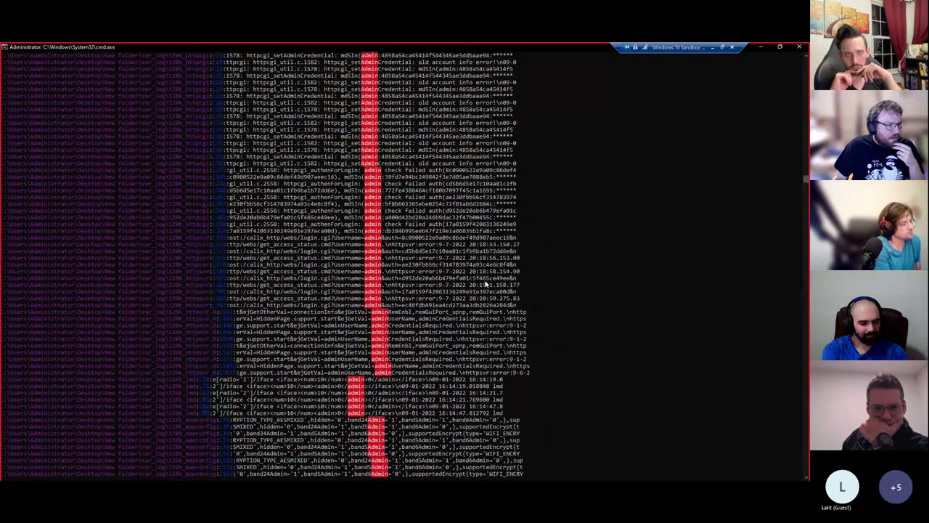
- Highlight part of a failed auth line, then bring up the New folder window in File Explorer
left_click_drag(404, 226, 514, 226)
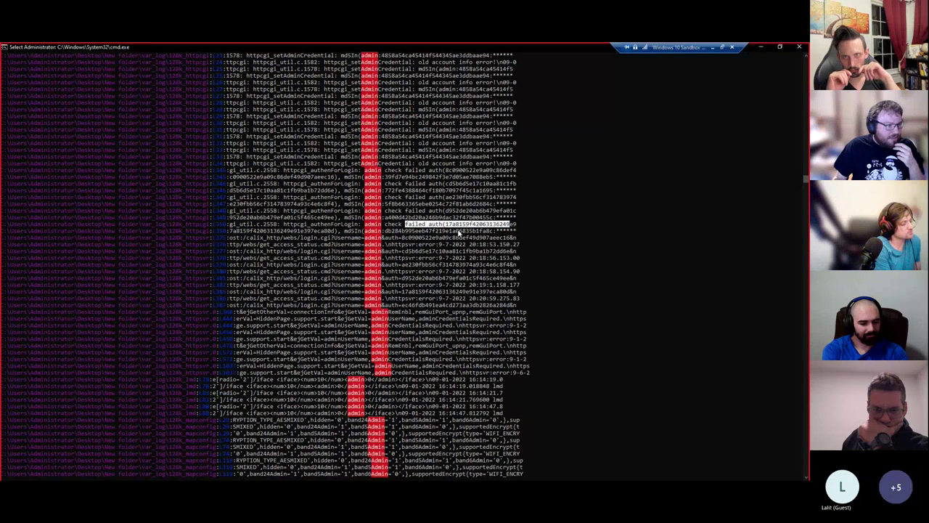
left_click_drag(348, 222, 460, 224)
left_click(368, 231)
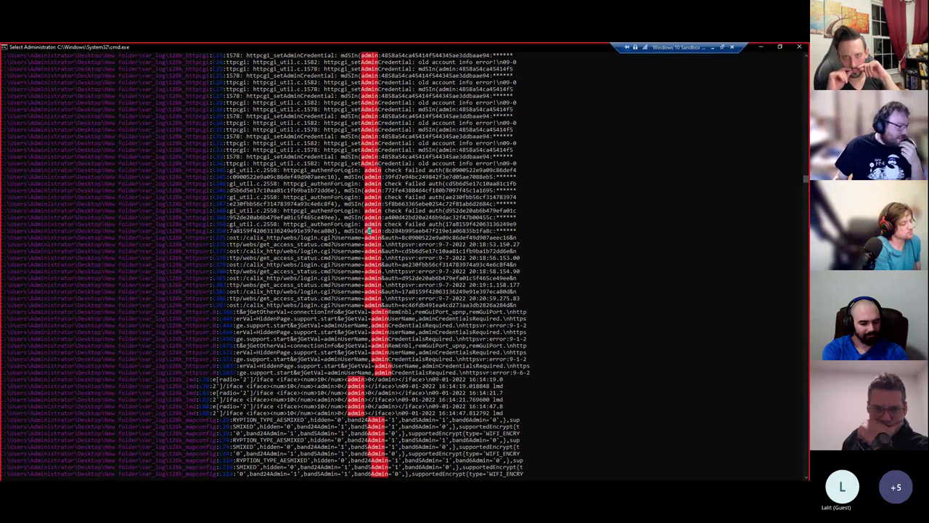
left_click(137, 438)
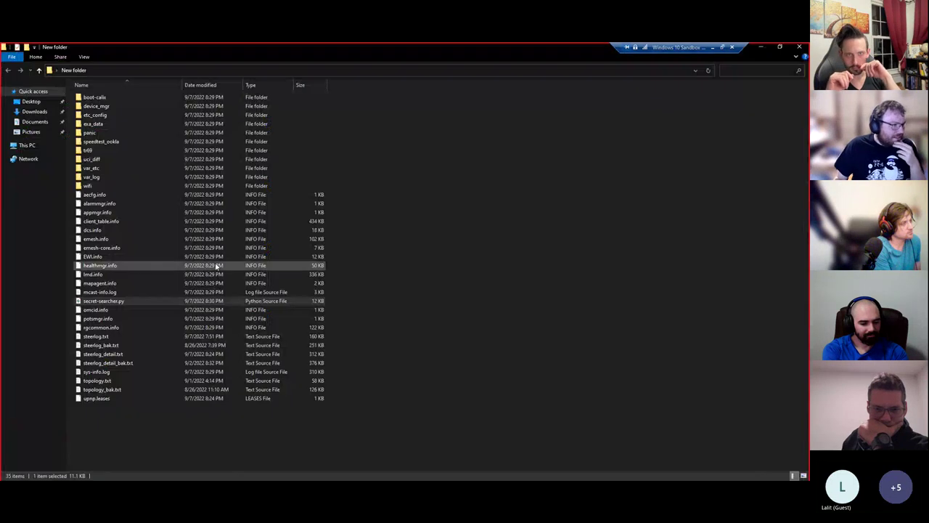
- Open the 128k_httpcgi file from the var_log folder in Visual Studio Code
double_click(112, 177)
scroll(141, 244, "down", 5)
scroll(122, 236, "down", 2)
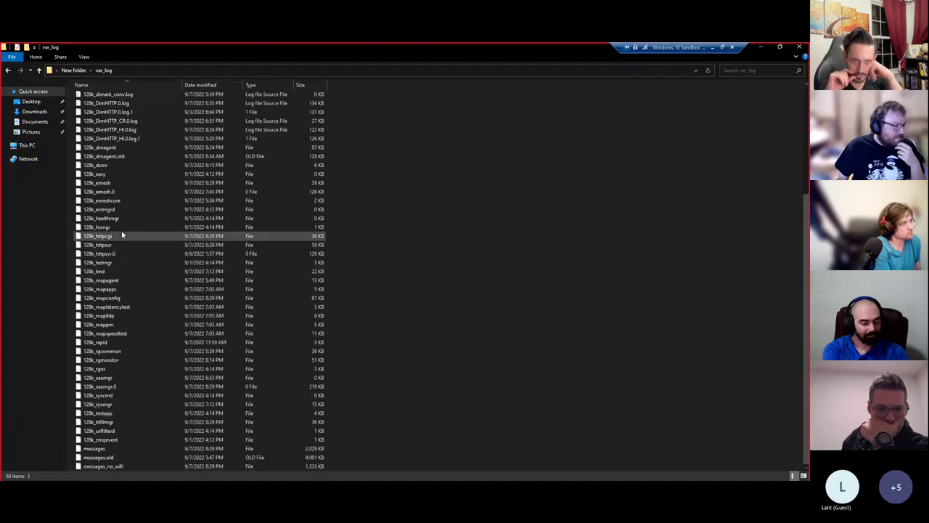
right_click(126, 236)
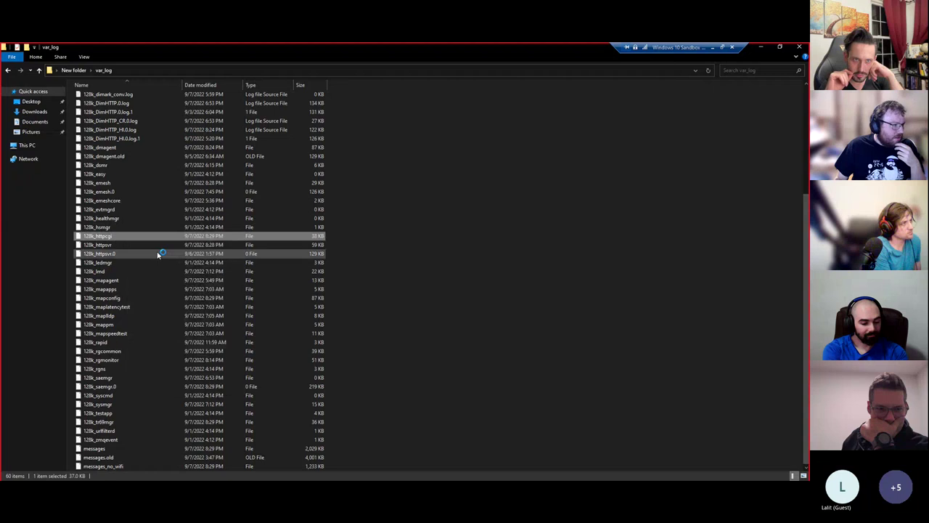
left_click(160, 251)
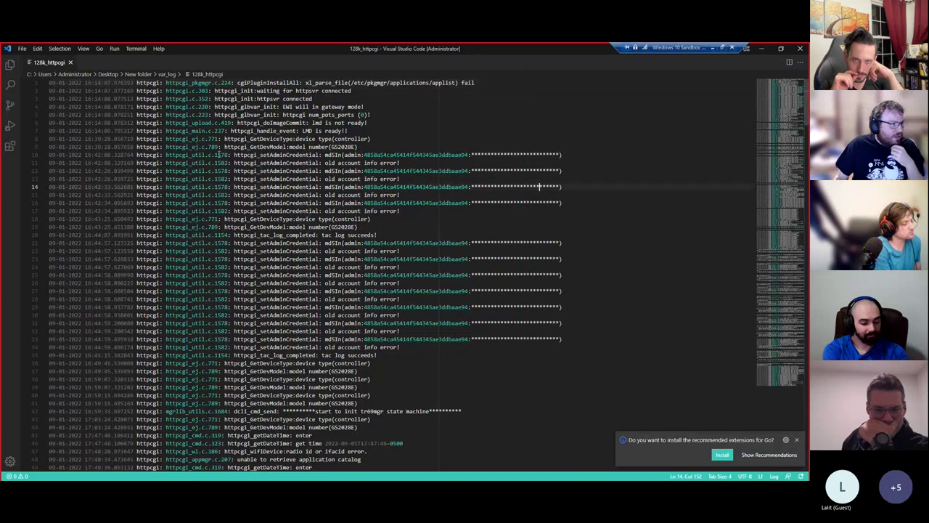
- Inspect the setAdminCredential entries on lines 10 and 11 of the log
left_click_drag(193, 155, 573, 153)
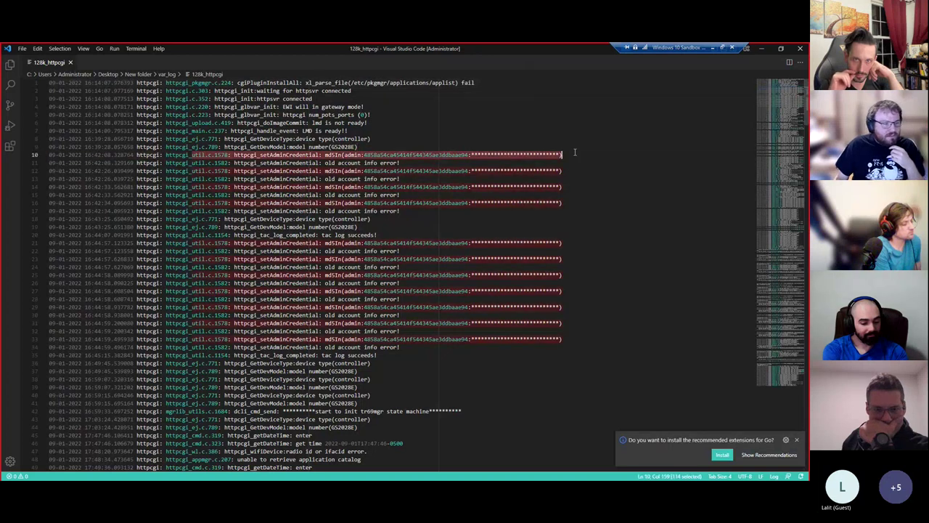
left_click_drag(276, 154, 508, 160)
left_click(508, 161)
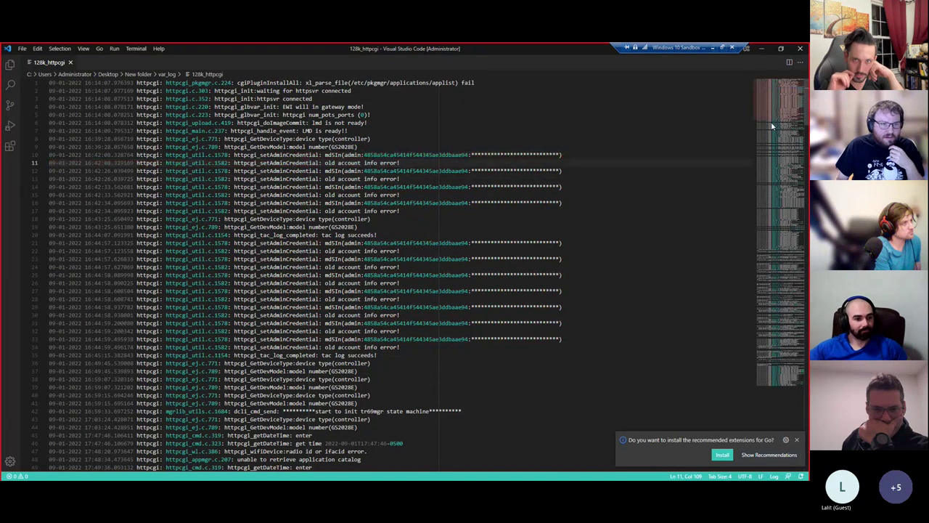
- Jump to line 347's httpcgi_authenForLogin failure and select its md5In admin hash
left_click_drag(772, 114, 763, 385)
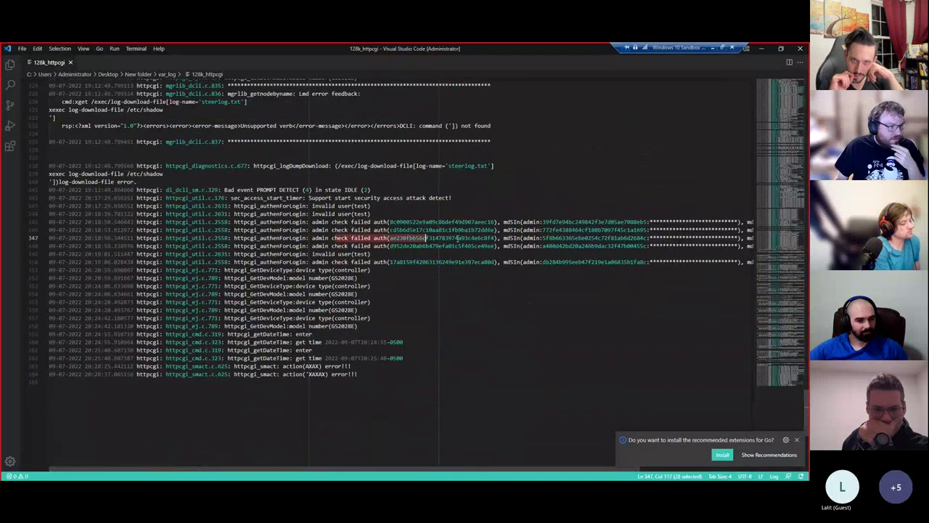
left_click(301, 238)
left_click_drag(287, 472, 402, 472)
left_click(384, 238)
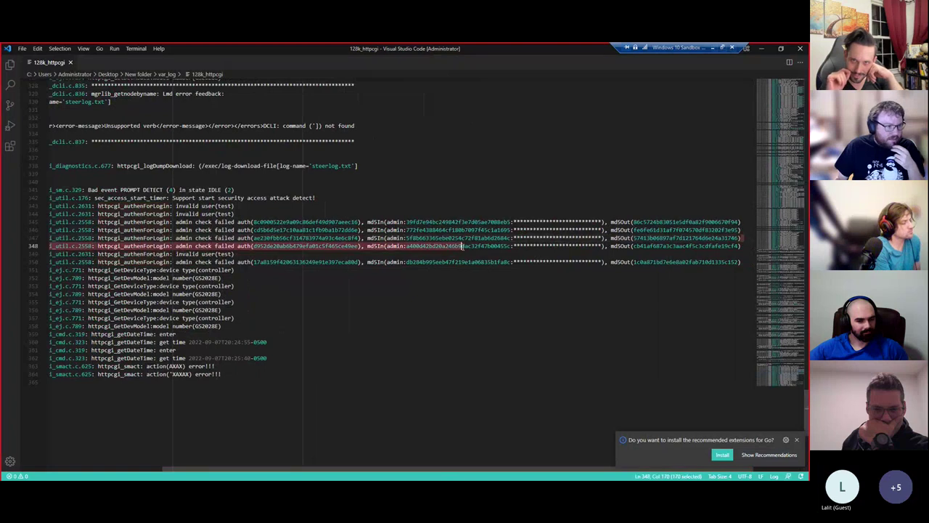
double_click(458, 238)
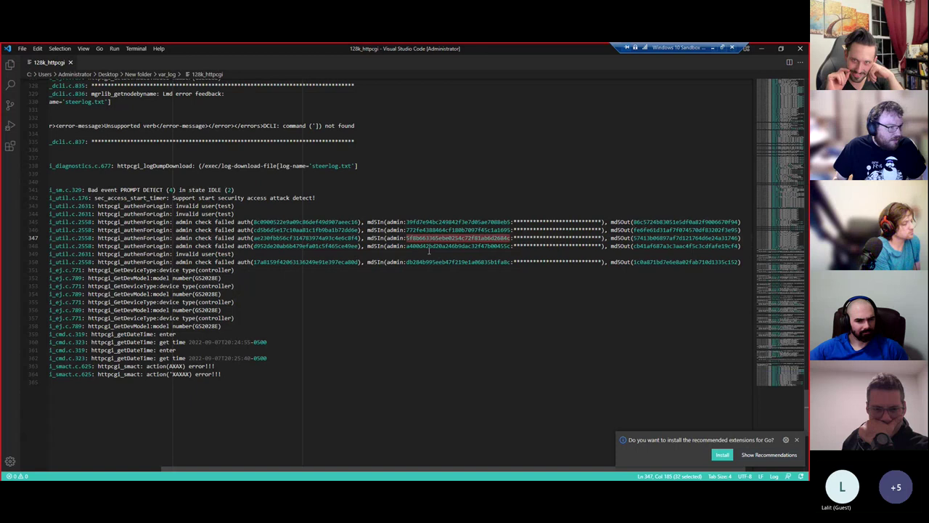
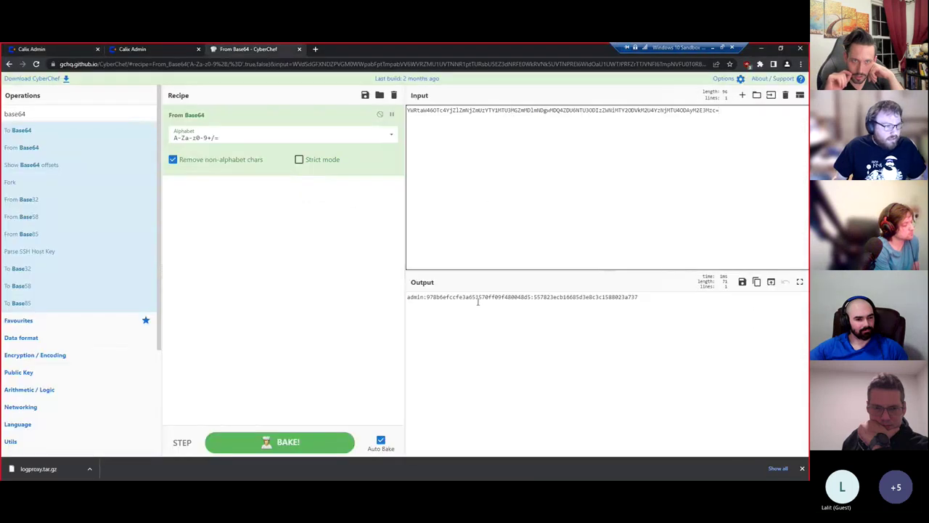
- Select the hash after 'admin:' in CyberChef's Output, then bring up the 128k_httpcgi log in VS Code
double_click(477, 298)
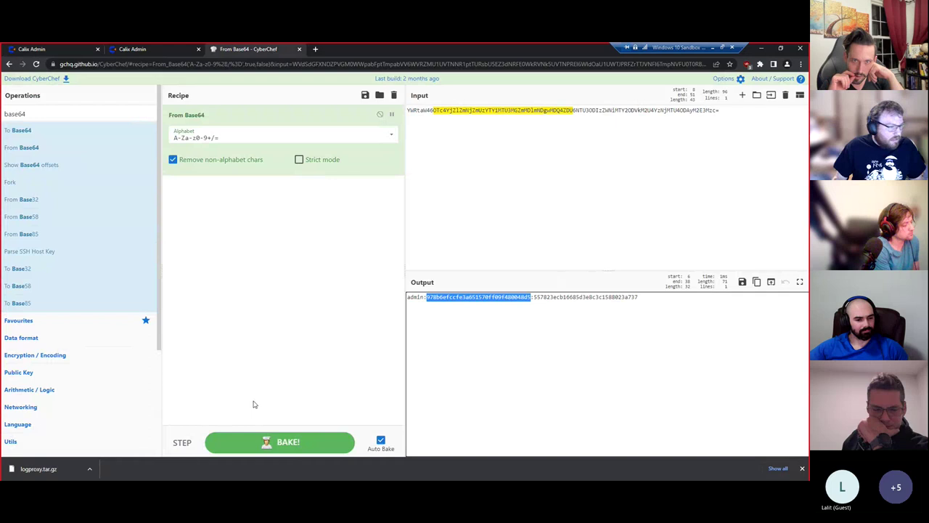
mouse_move(133, 485)
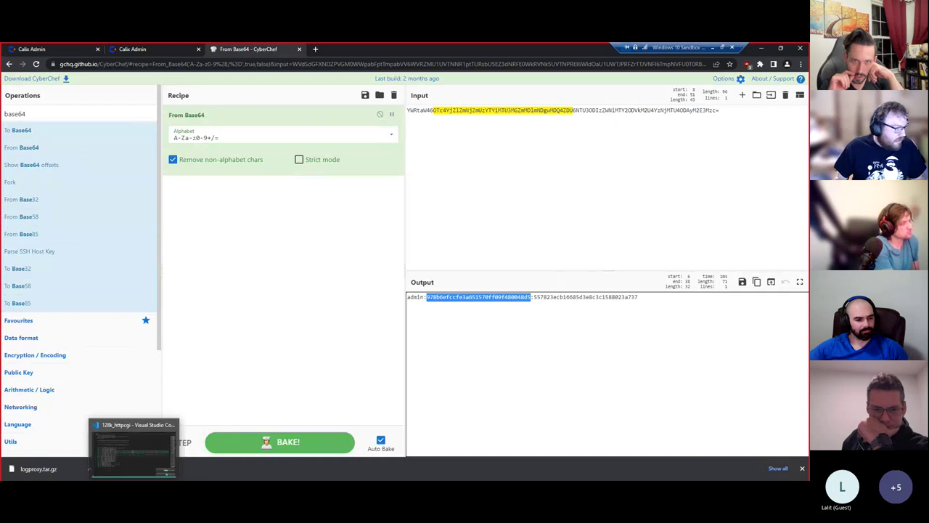
left_click(132, 449)
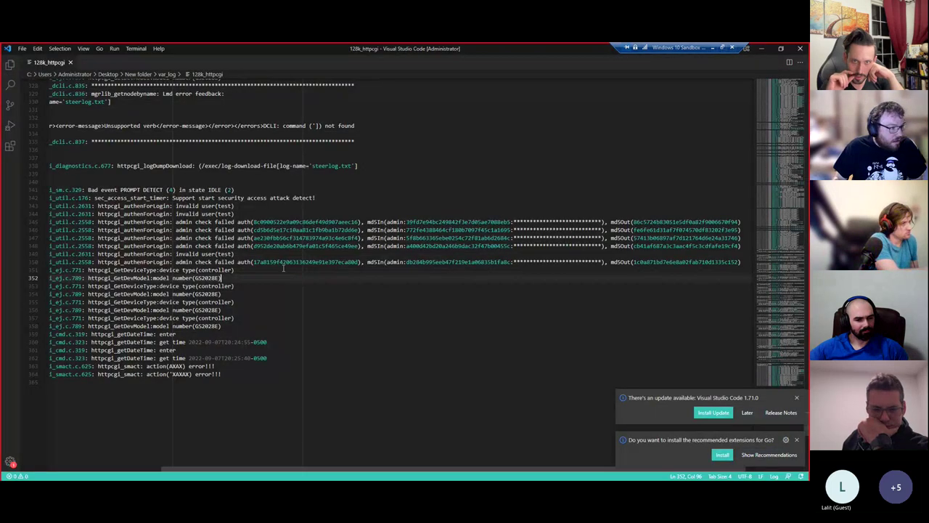
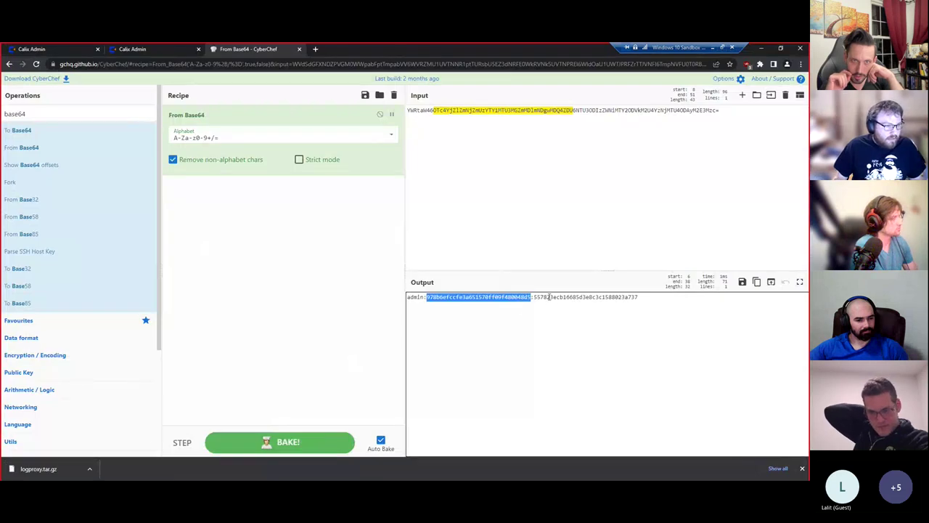
- Open a duplicate of the current CyberChef tab
key("ctrl+a")
right_click(270, 48)
key("Escape")
key("alt+d")
key("alt+Return")
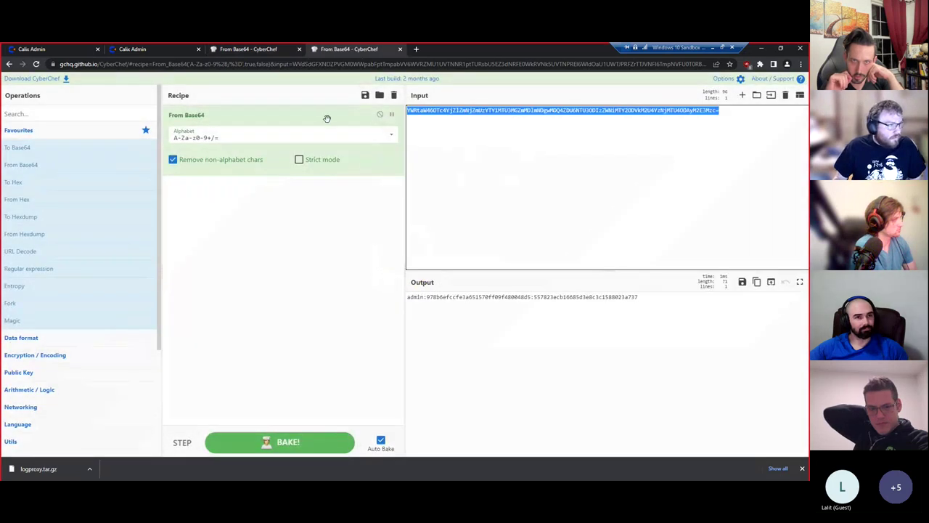
- Remove From Base64 and clear the input, then select line 350's auth hash in VS Code
left_click_drag(326, 120, 72, 156)
left_click(556, 148)
key("ctrl+a")
key("BackSpace")
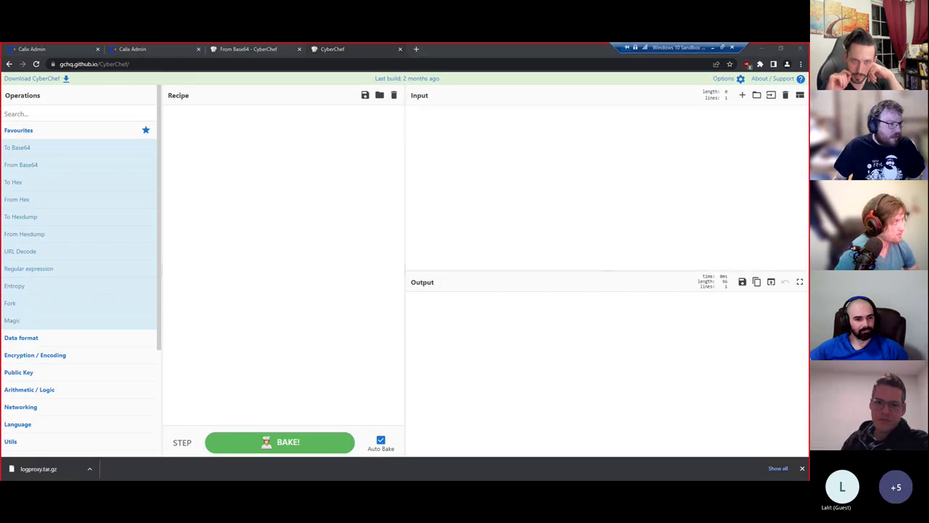
key("alt+Tab")
left_click_drag(253, 262, 335, 262)
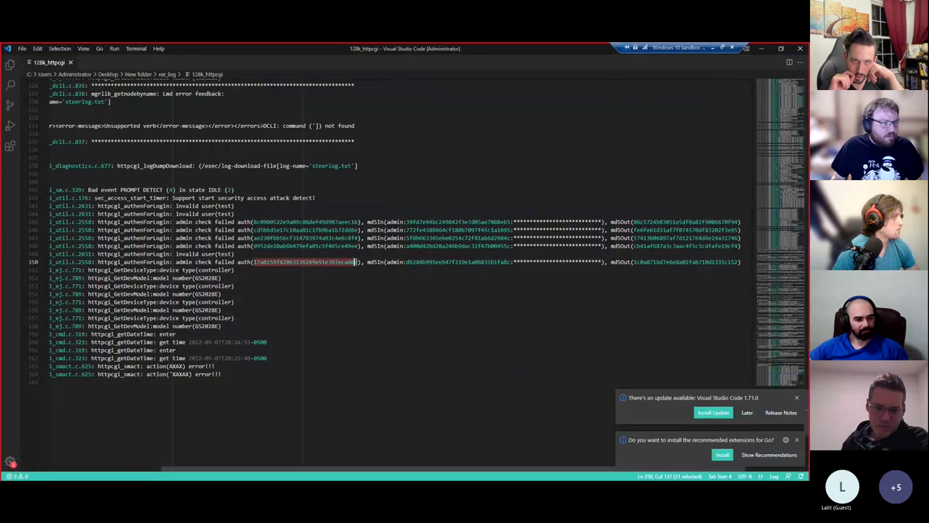
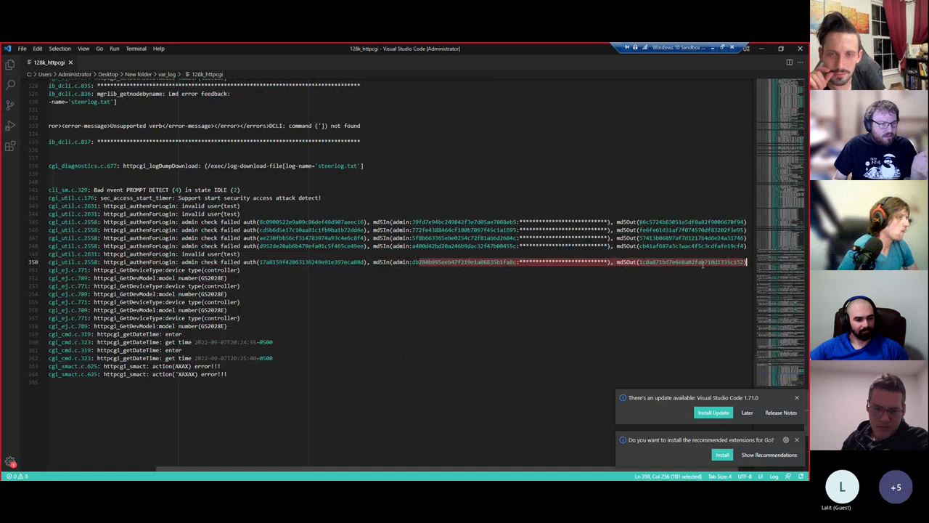
- On line 350 of the log, select the md5In hash, then the auth() hash
left_click(537, 266)
double_click(464, 262)
double_click(355, 262)
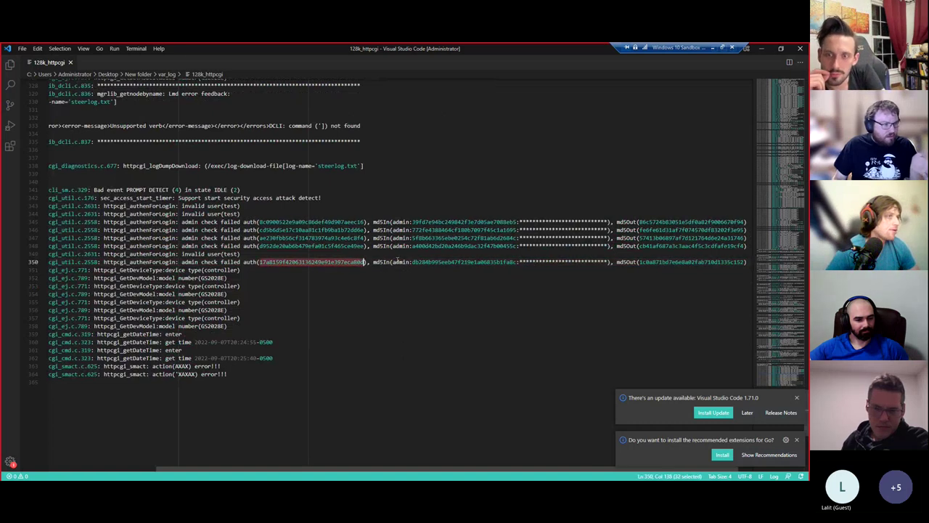
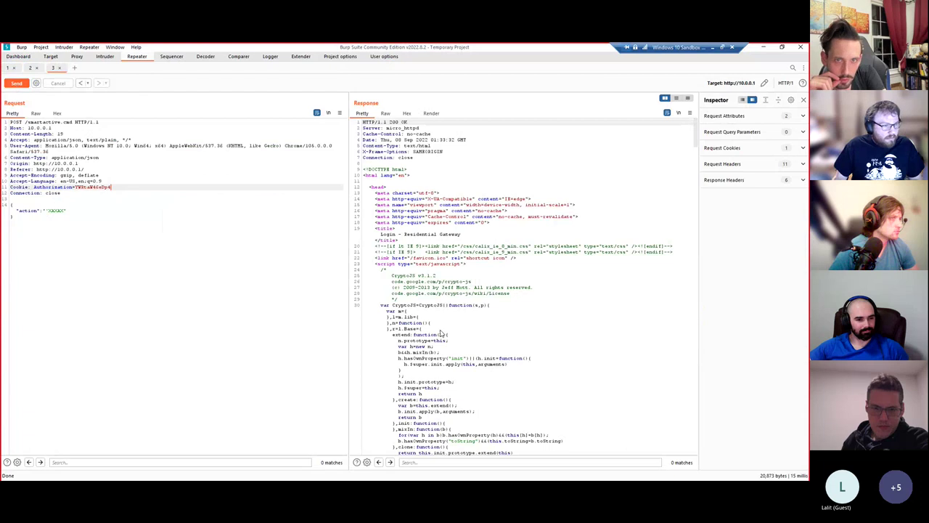
- Select the page title 'Login - Residential Gateway' in the Repeater response HTML
scroll(453, 296, "down", 4)
left_click_drag(380, 163, 506, 170)
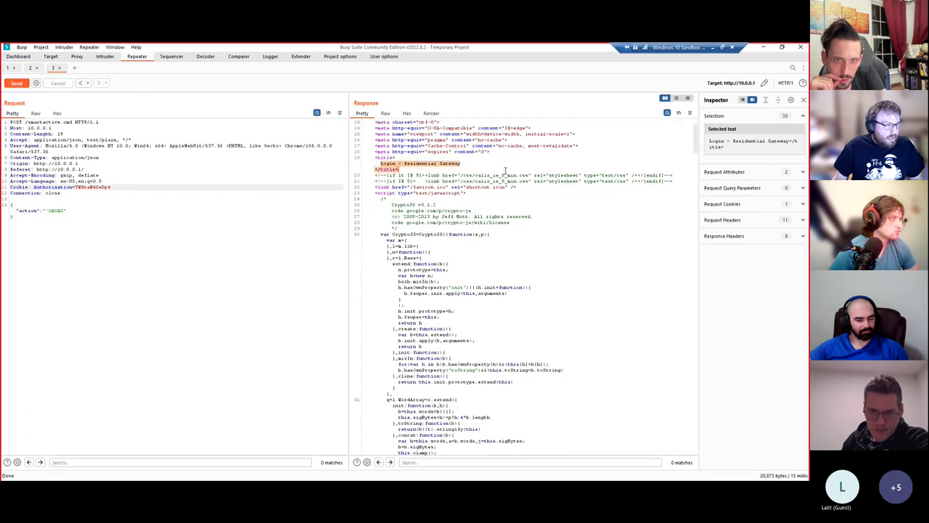
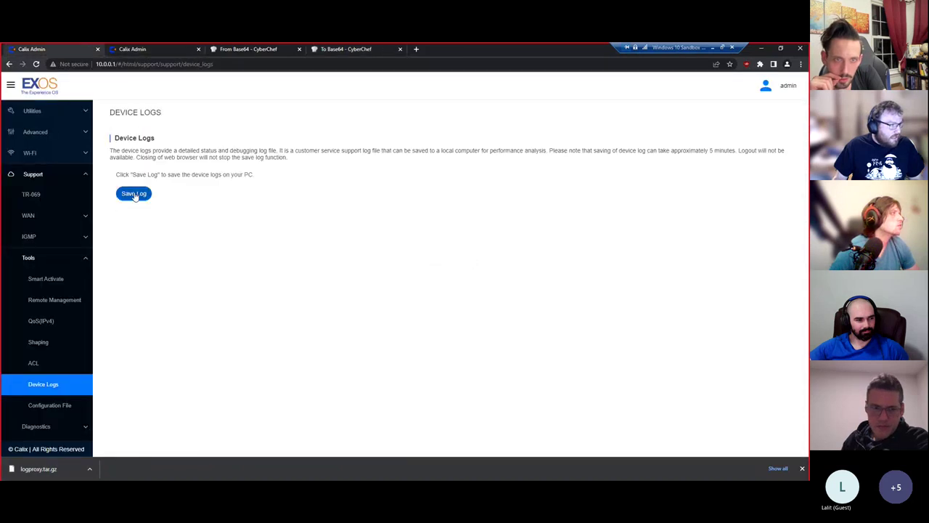
- Start saving a fresh device log from the router and minimise the open windows
left_click(135, 194)
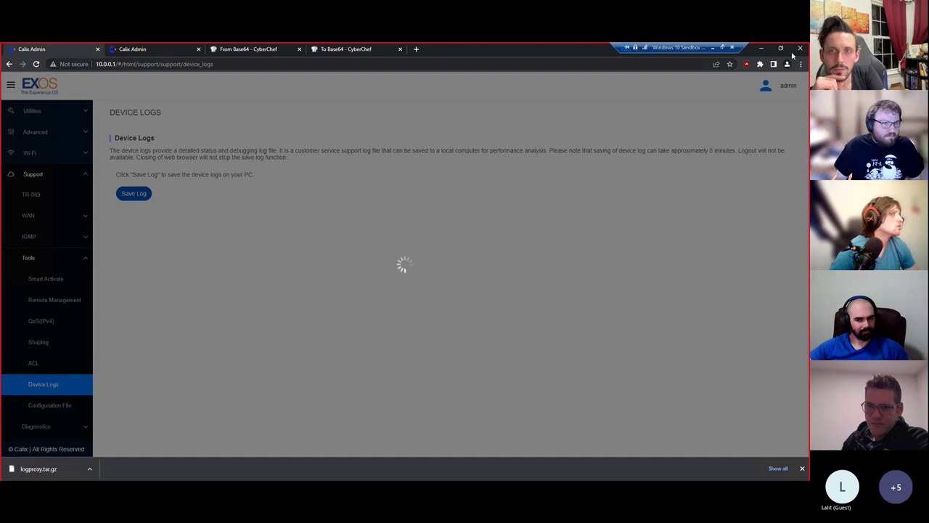
left_click(764, 48)
left_click(758, 48)
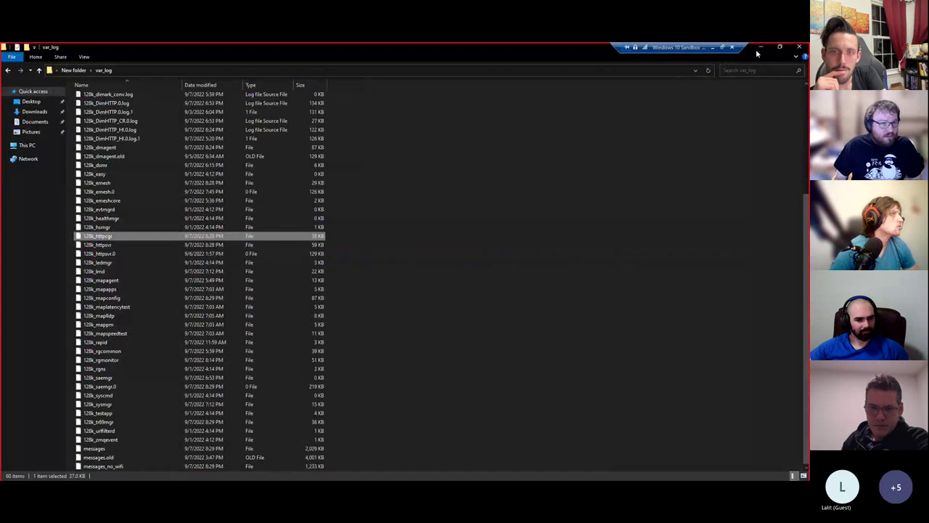
left_click(760, 48)
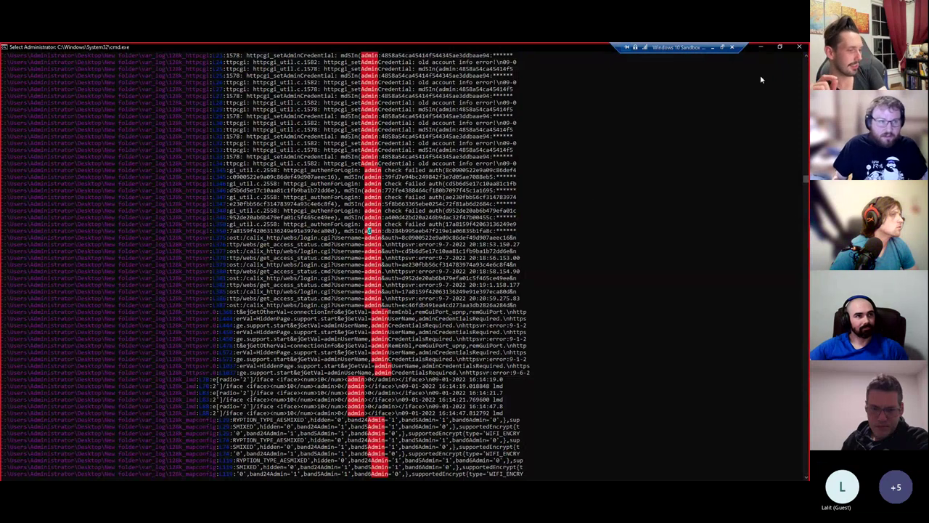
left_click(765, 47)
left_click(345, 261)
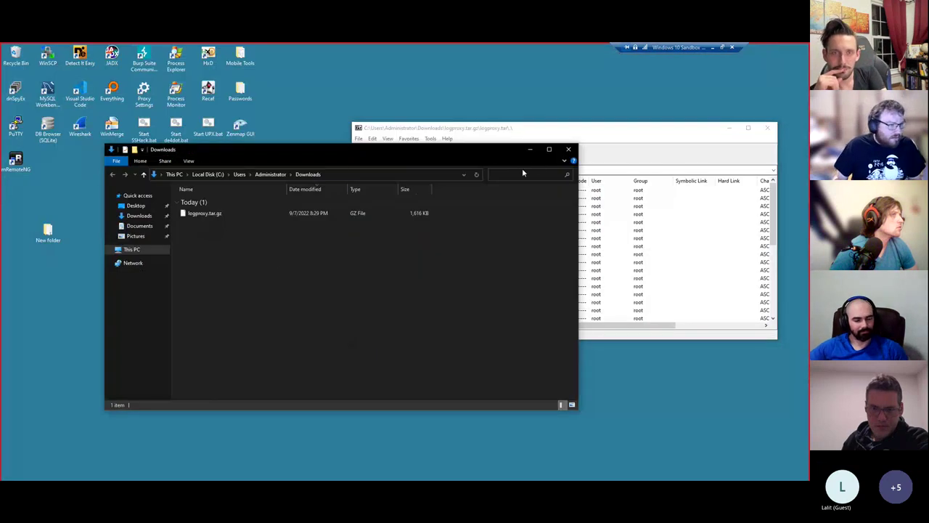
left_click(530, 150)
- Inspect the md5In hash and masked asterisks on line 350 of 128k_httpcgi, then minimise the editor
key("alt+Tab")
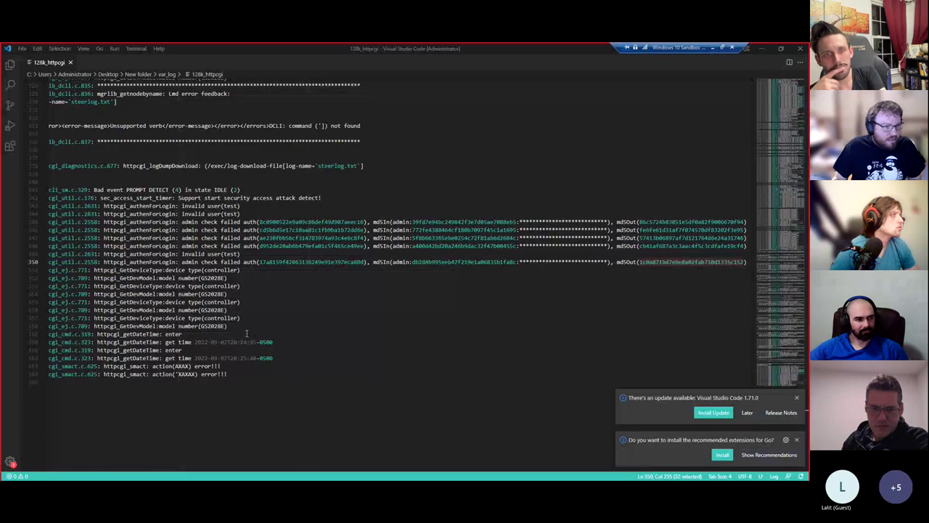
scroll(238, 260, "down", 1)
left_click_drag(276, 241, 556, 241)
double_click(475, 241)
left_click(515, 303)
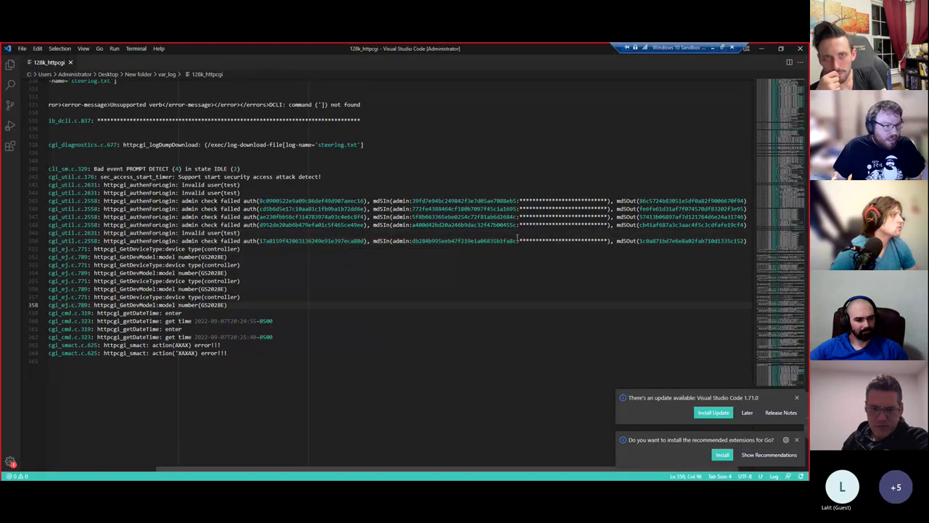
left_click_drag(519, 240, 607, 240)
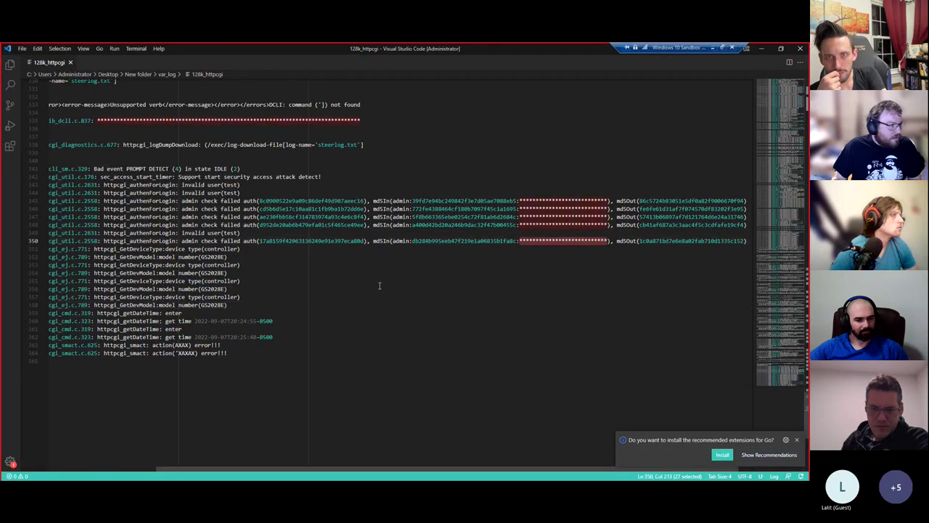
scroll(379, 286, "up", 2)
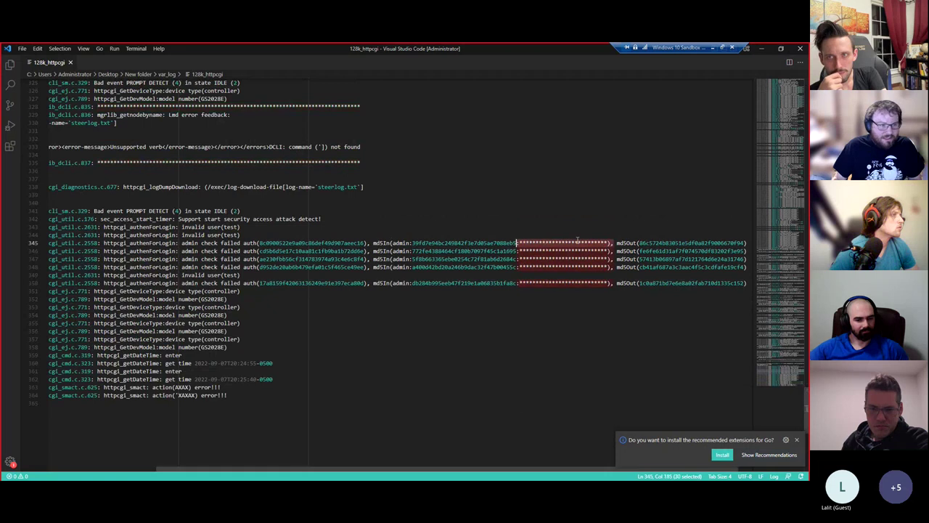
left_click(761, 48)
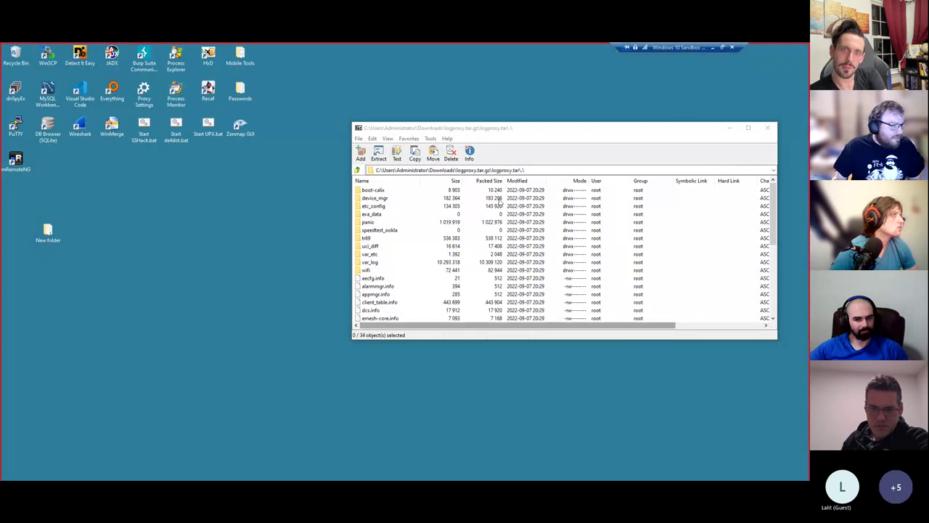
- Recycle the old desktop New folder after closing 7-Zip, VS Code and the var_log window locking it
left_click(767, 128)
left_click_drag(48, 229, 16, 57)
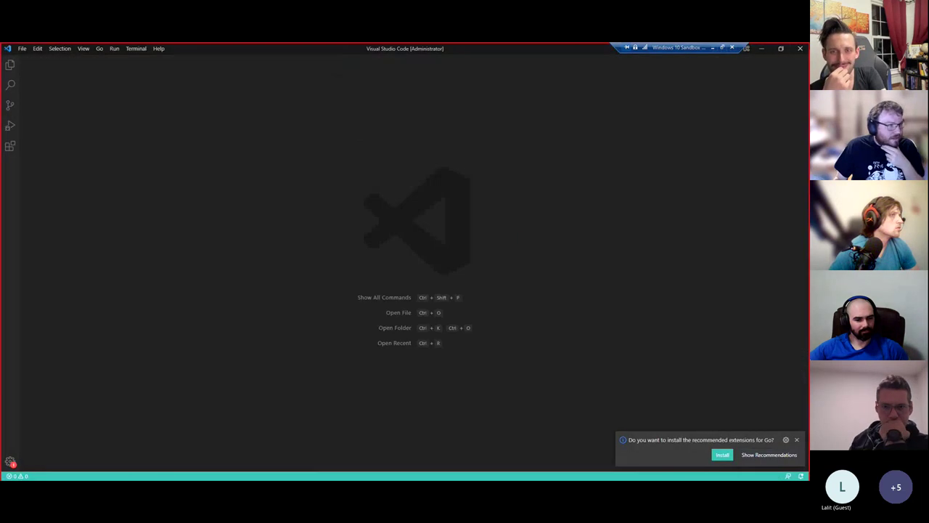
left_click(798, 49)
left_click(434, 229)
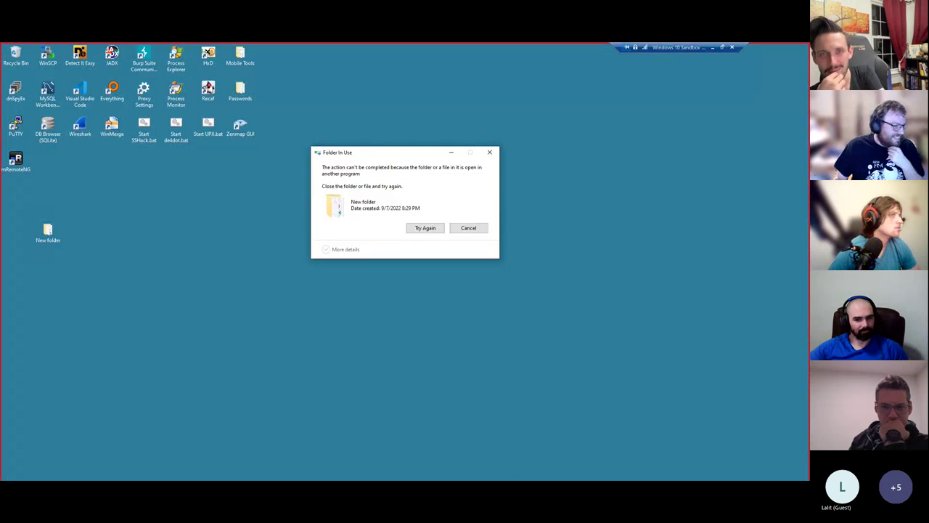
left_click(135, 480)
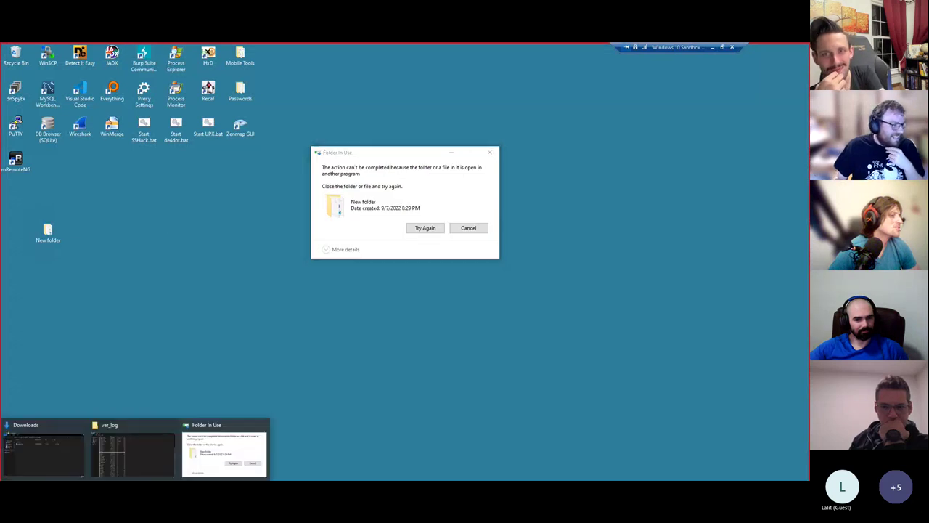
left_click(172, 425)
left_click(425, 228)
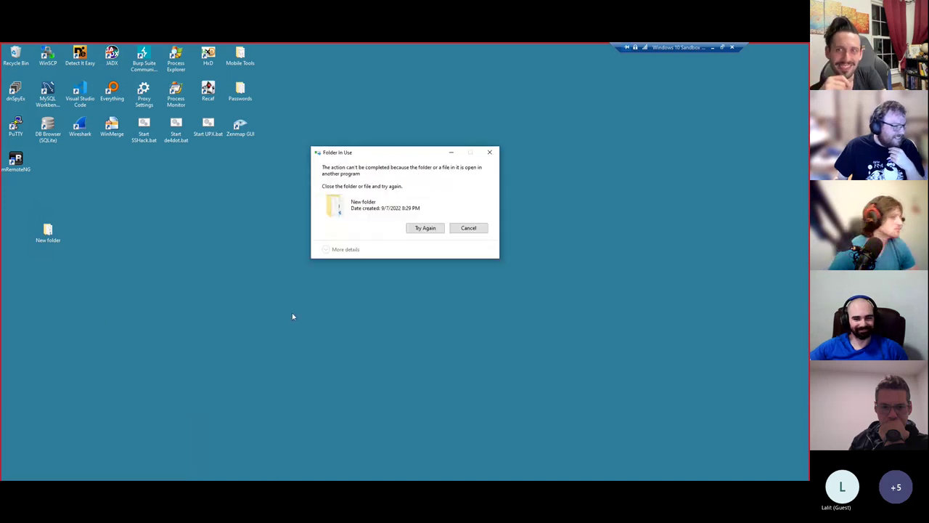
left_click(425, 227)
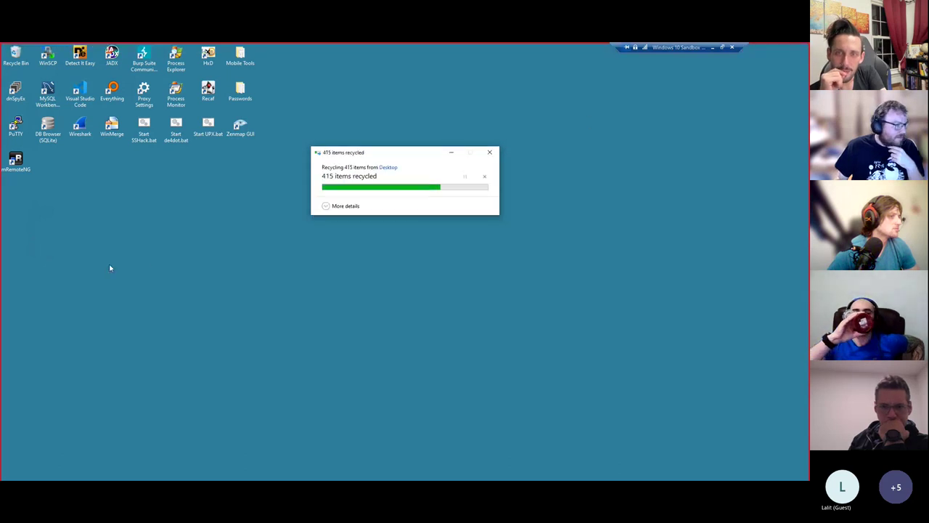
- Create a new empty folder on the desktop
right_click(30, 217)
right_click(95, 279)
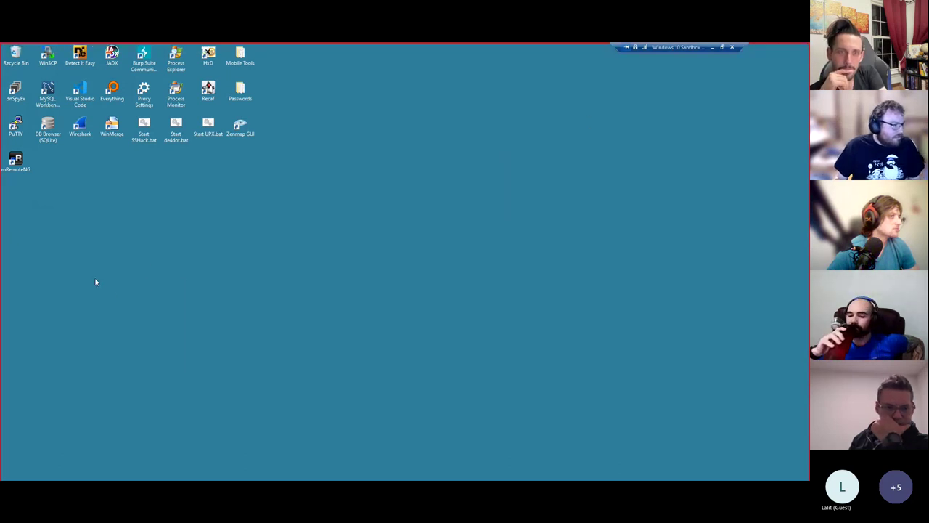
mouse_move(141, 343)
left_click(196, 348)
- Open the downloaded logproxy (1).tar.gz and its inner tar archive in 7-Zip
key("alt+Tab")
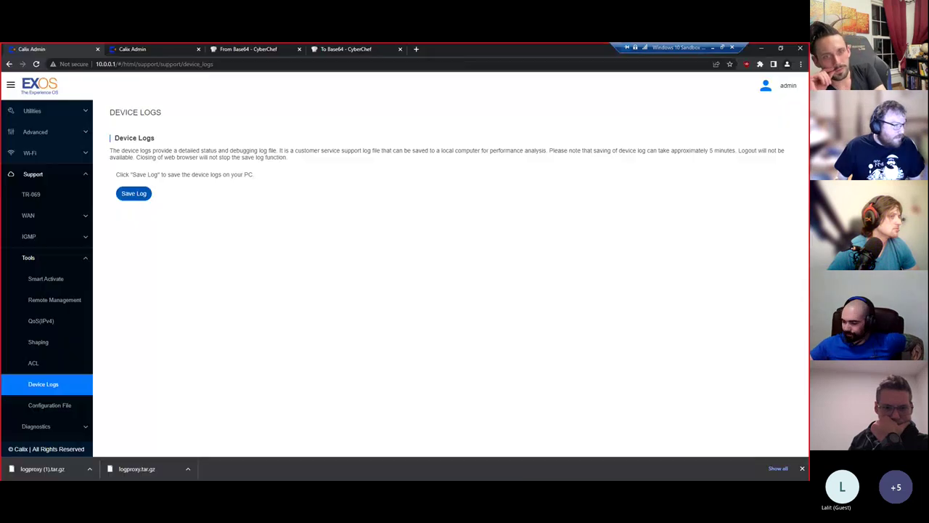
left_click(90, 469)
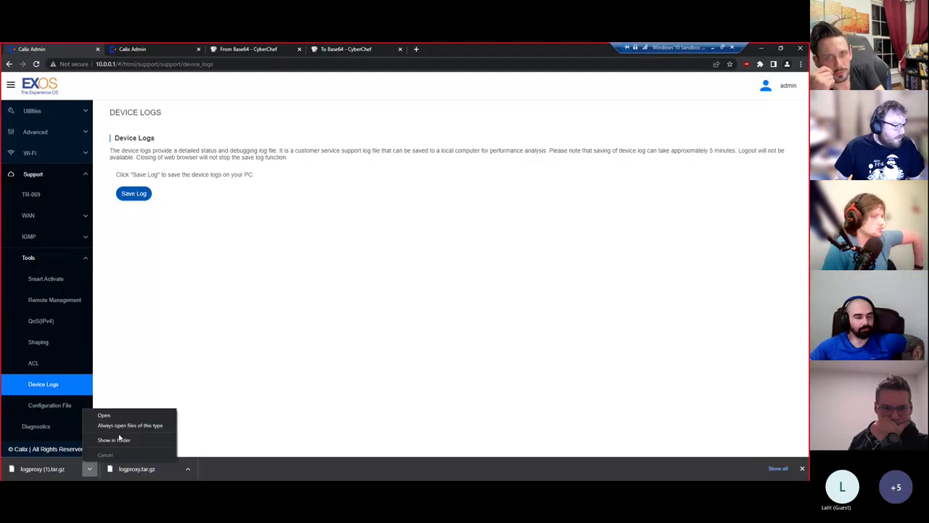
left_click(118, 440)
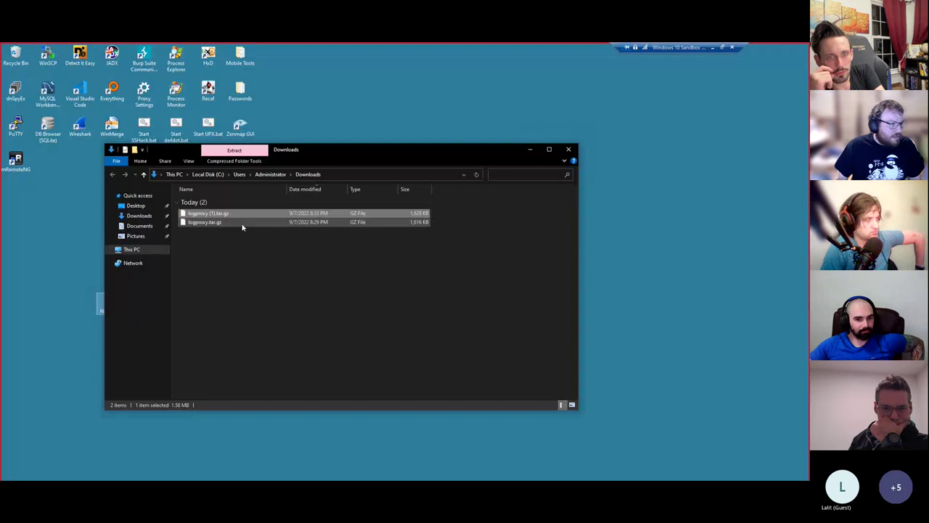
right_click(240, 214)
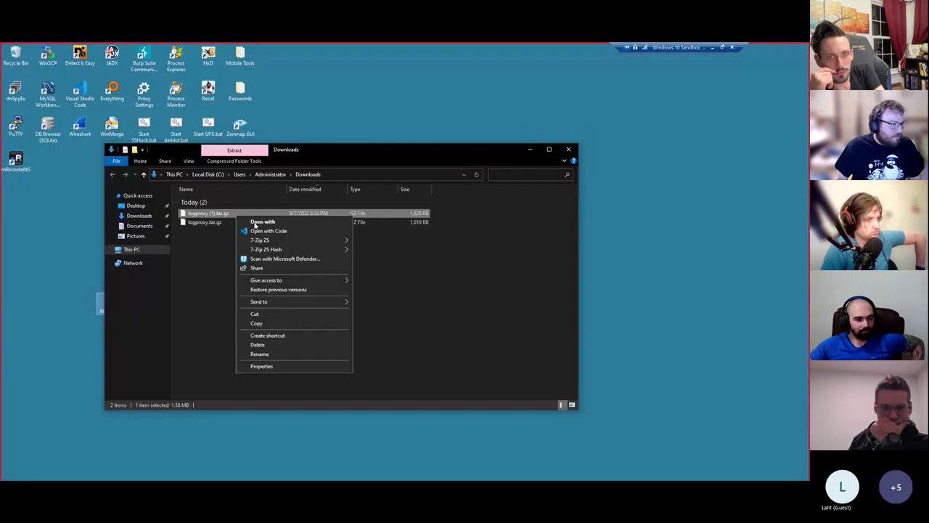
mouse_move(262, 240)
left_click(385, 240)
double_click(379, 190)
- Extract all the archive's contents into the empty New folder
left_click_drag(102, 308, 166, 291)
double_click(101, 303)
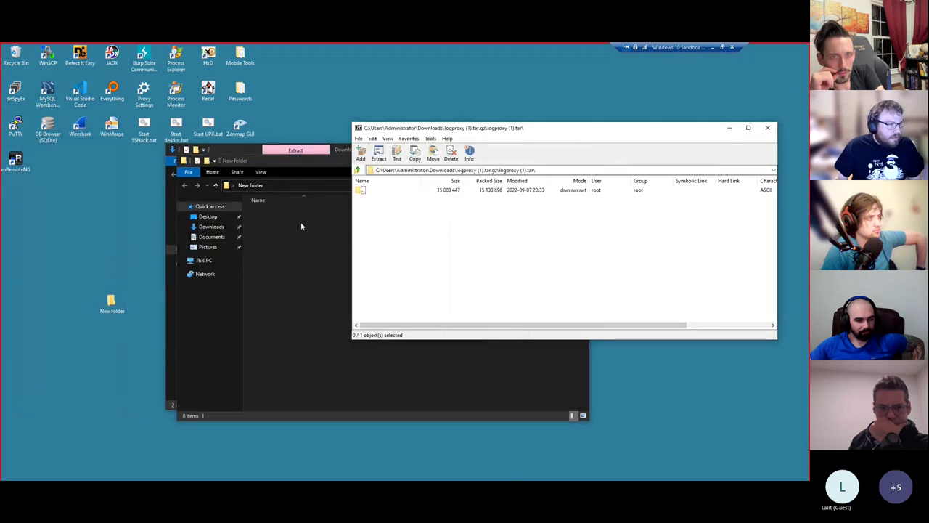
double_click(363, 190)
key("ctrl+a")
left_click_drag(372, 226, 280, 270)
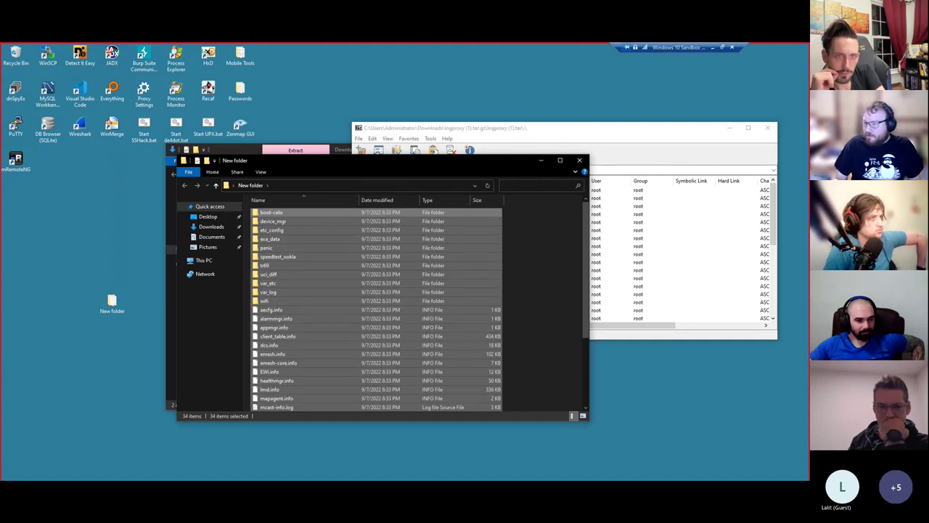
- Open the 128k_httpcgi log from var_log in Visual Studio Code
left_click(549, 299)
scroll(363, 327, "down", 2)
left_click(280, 406)
scroll(363, 327, "down", 3)
left_click(320, 185)
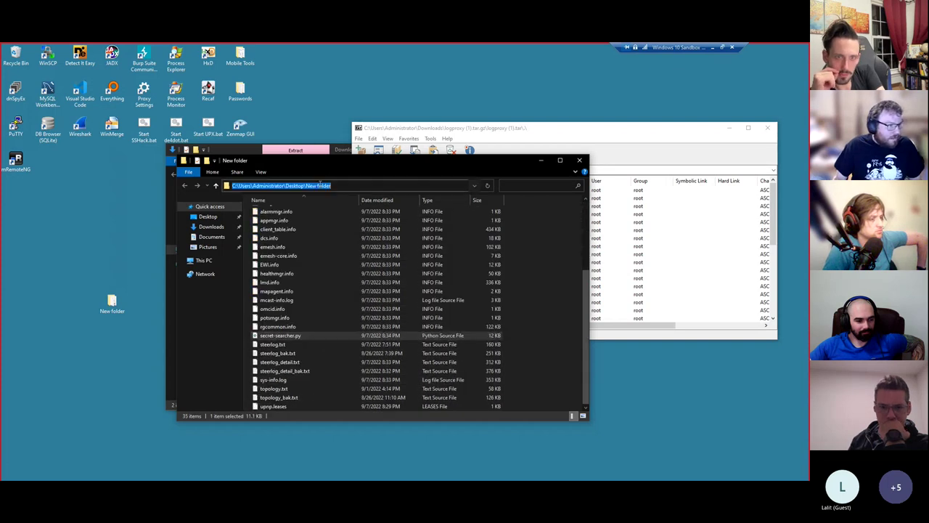
scroll(275, 276, "up", 5)
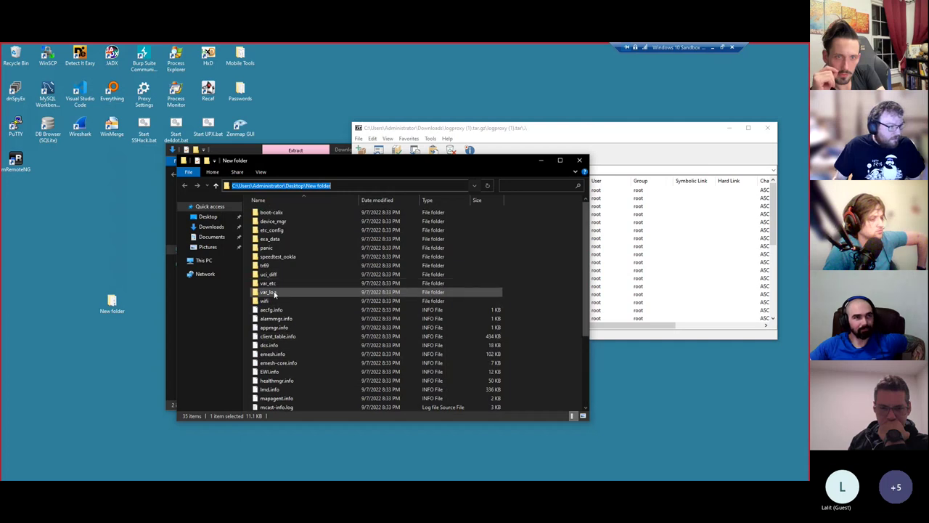
double_click(272, 293)
scroll(316, 310, "down", 6)
left_click(292, 353)
double_click(292, 353)
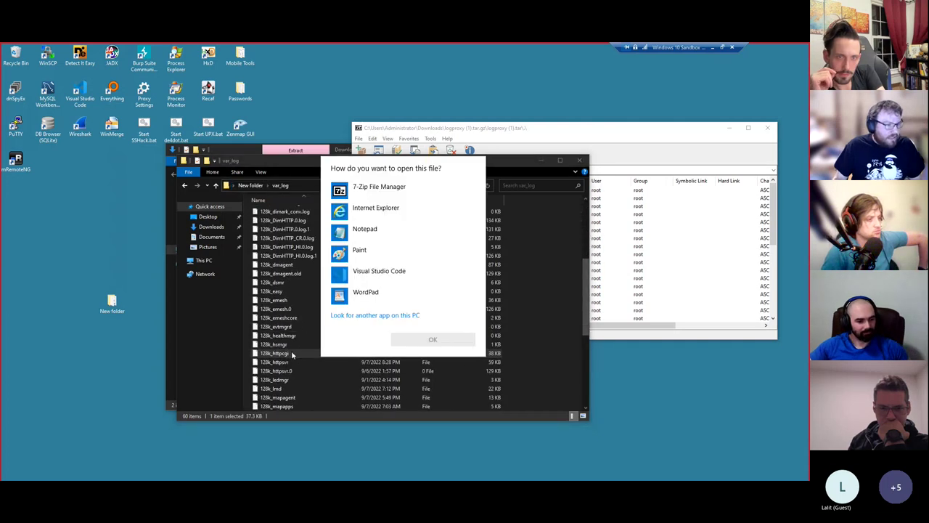
double_click(375, 279)
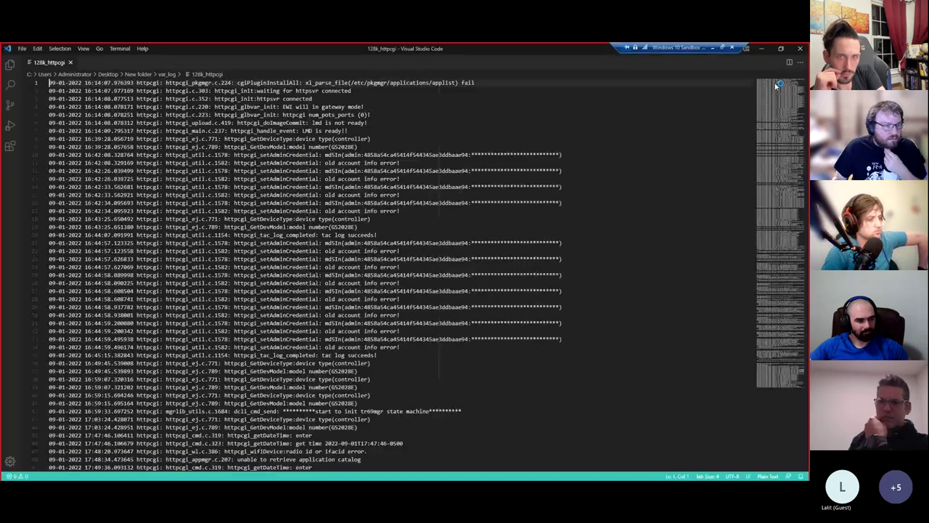
- Examine the auth(x:x) admin failure on line 366 and set the file's language mode to Log
left_click_drag(312, 331, 404, 331)
double_click(396, 331)
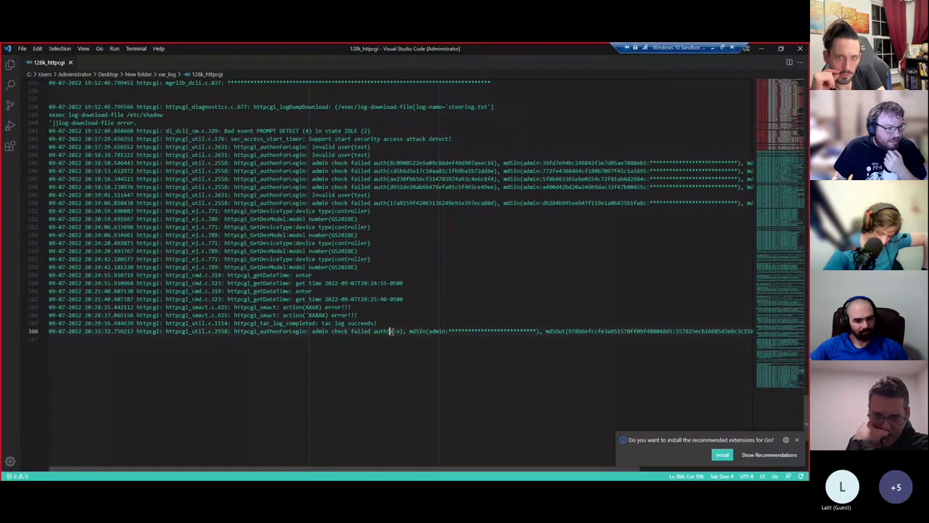
left_click_drag(428, 331, 445, 331)
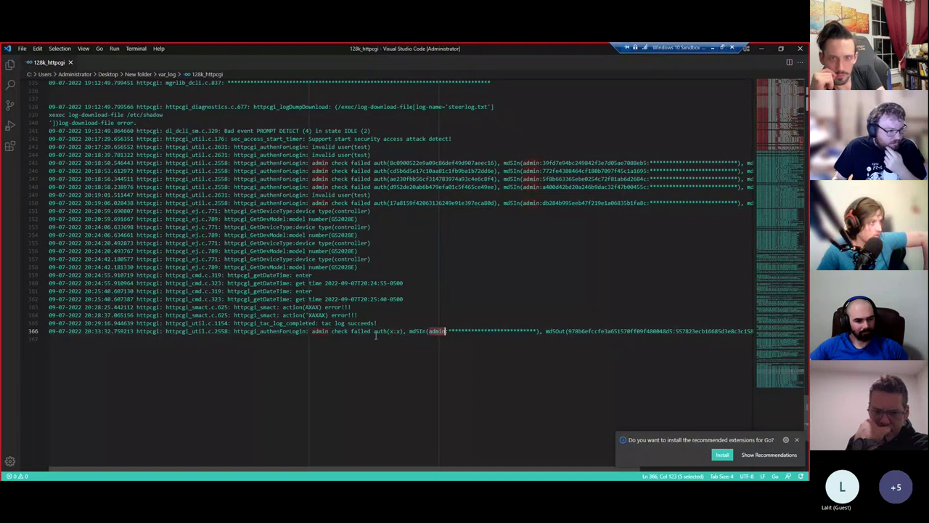
left_click_drag(389, 331, 462, 331)
left_click(775, 477)
type("log")
key("Return")
left_click(351, 323)
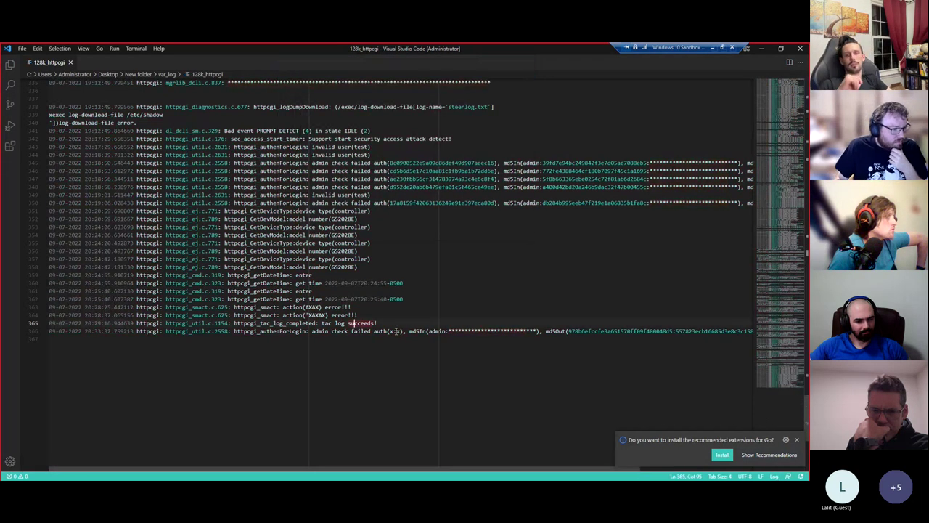
- Select and copy the md5Out hash on line 366, then return to CyberChef in the browser
left_click_drag(400, 331, 390, 331)
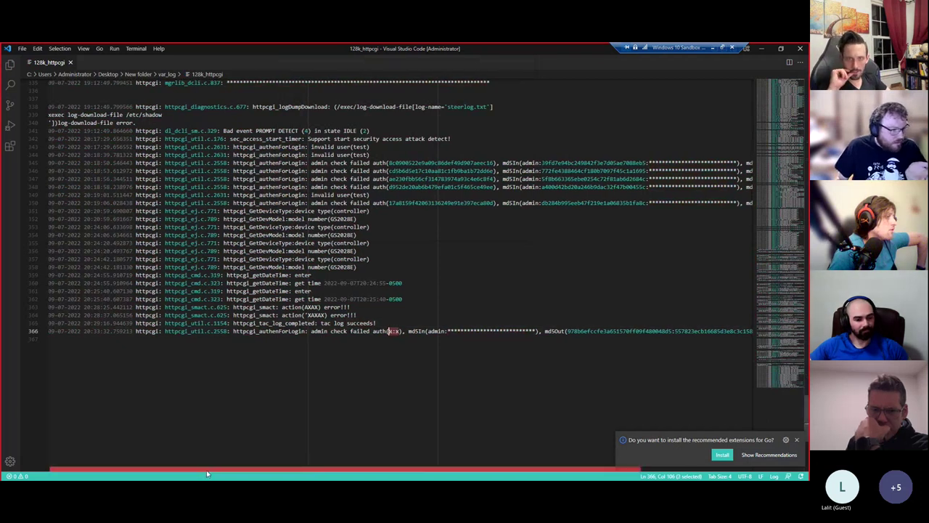
scroll(337, 331, "right", 3)
left_click(338, 331)
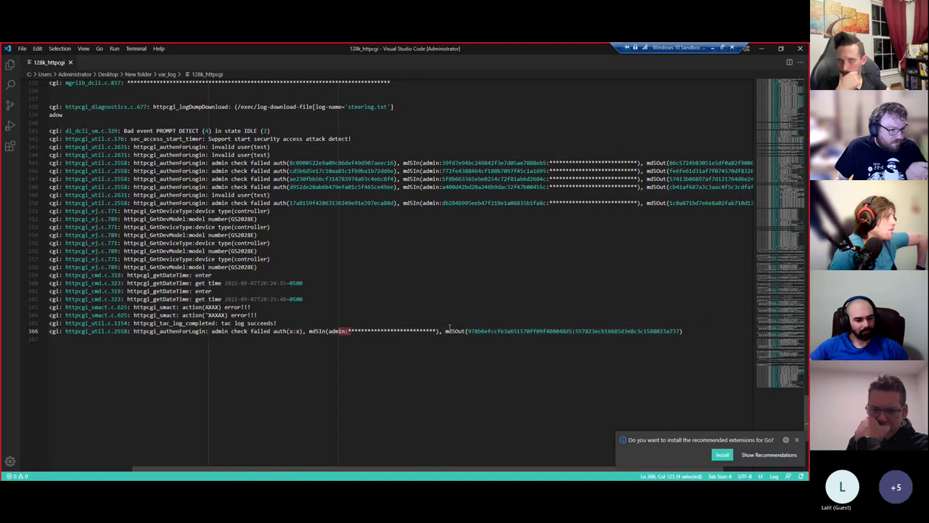
left_click_drag(468, 331, 478, 331)
left_click_drag(588, 335, 744, 331)
key("ctrl+c")
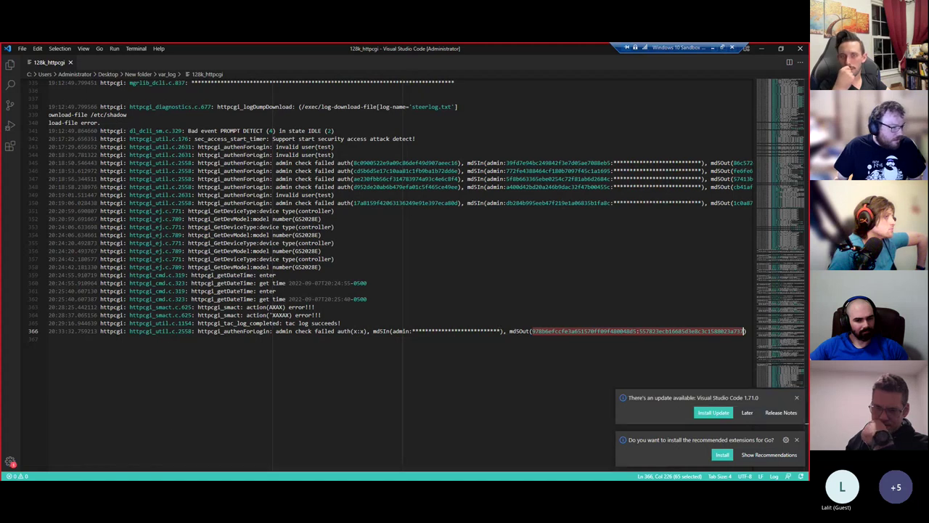
key("alt+Tab")
key("ctrl+Tab")
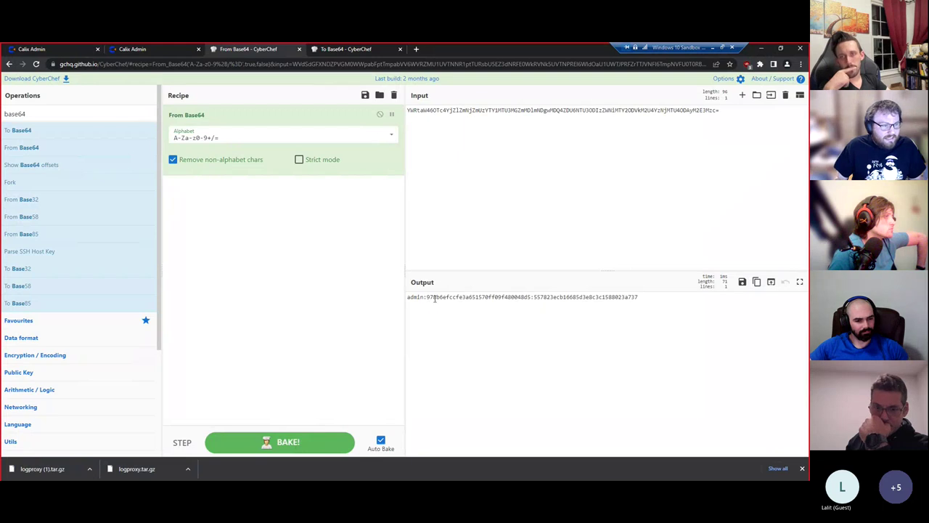
- In the To Base64 tab, replace the input with 'admin:' followed by the pasted md5Out hash
left_click(338, 48)
key("ctrl+a")
key("ctrl+v")
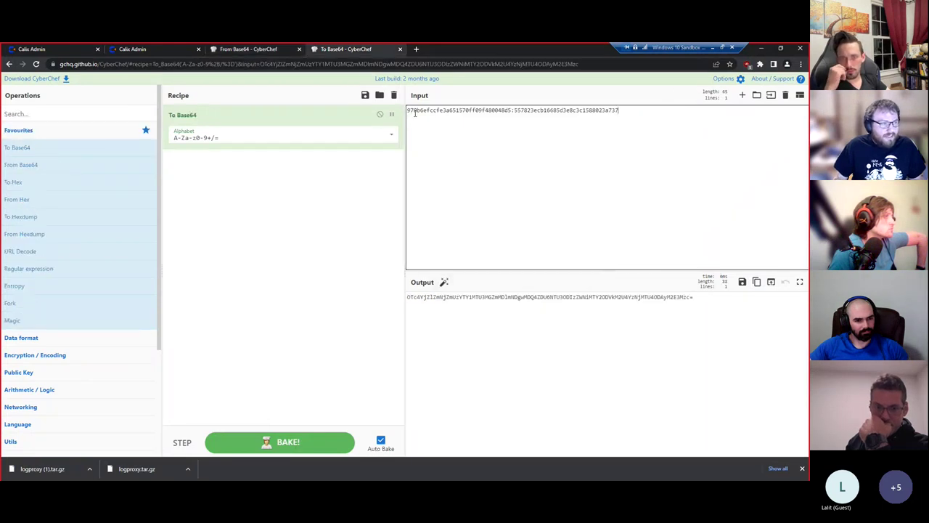
left_click(408, 111)
type("admin:")
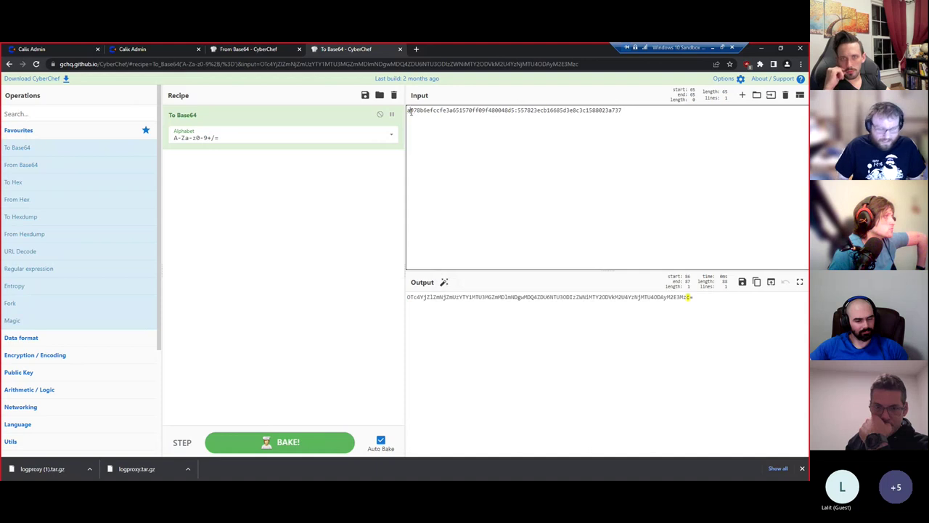
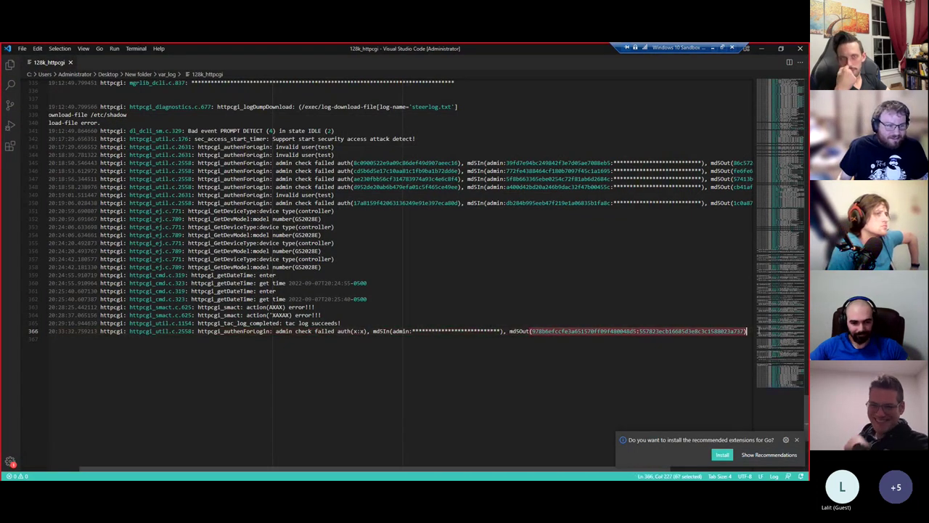
- Clear the md5Out hash selection and briefly highlight the XAXAX error text on line 364
left_click(361, 332)
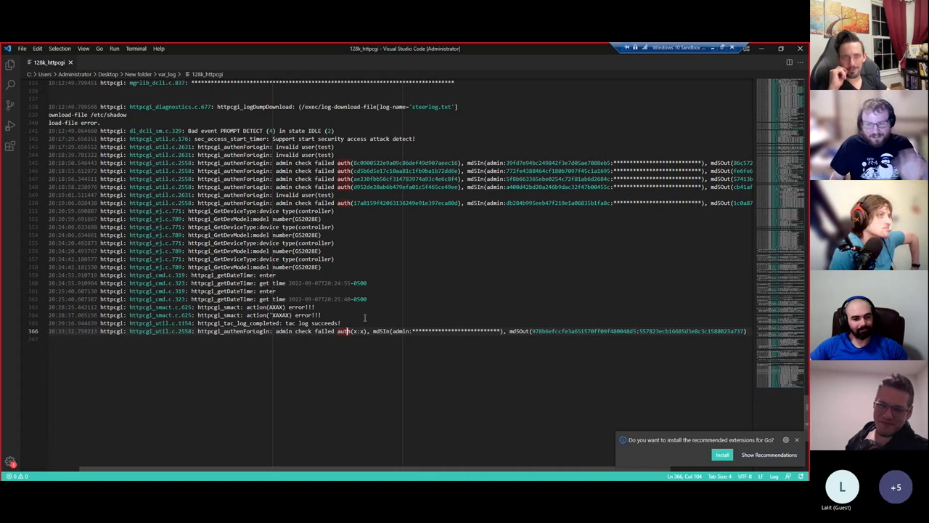
left_click_drag(329, 314, 269, 308)
left_click(305, 323)
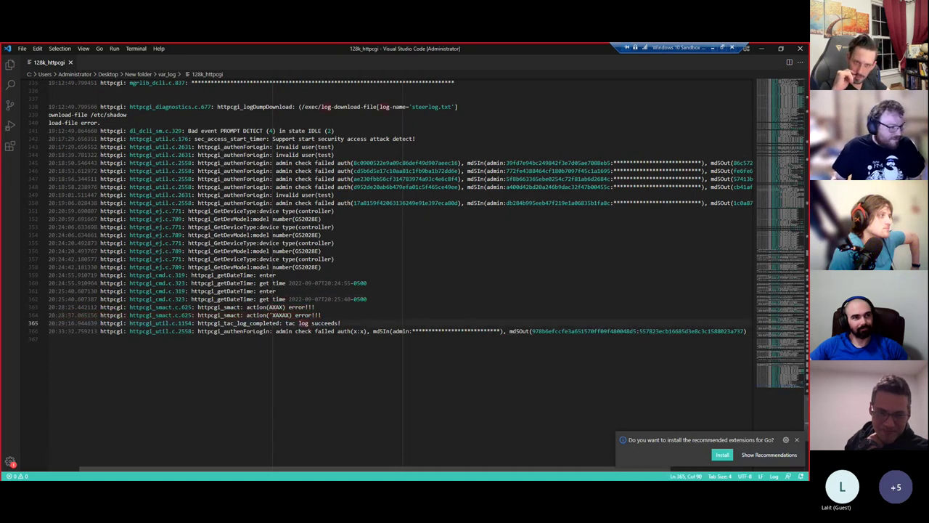
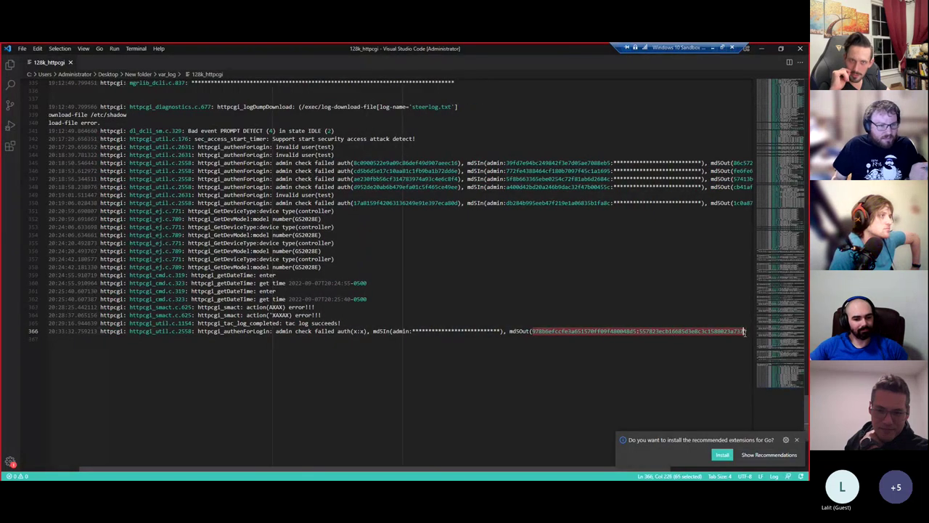
- Deselect the hash in the httpcgi log and select the var_log folder's address bar path
left_click(372, 292)
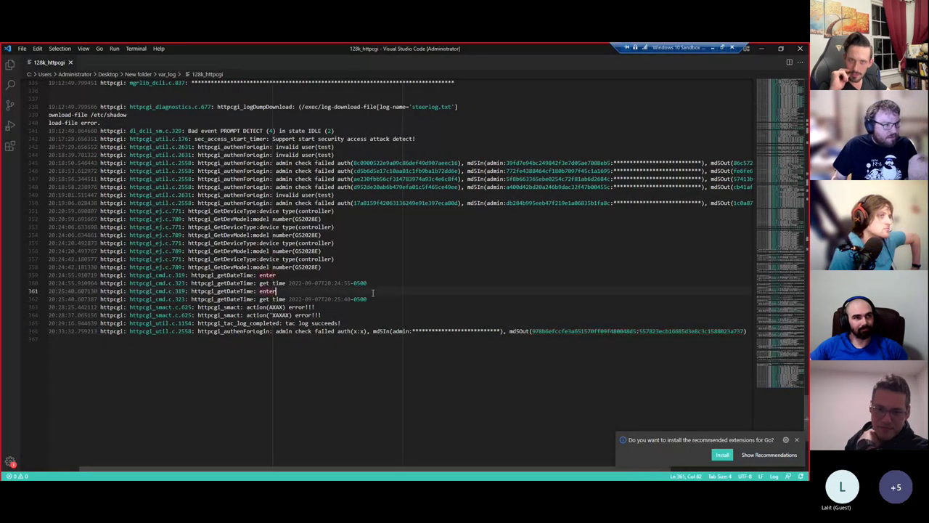
scroll(372, 293, "up", 3)
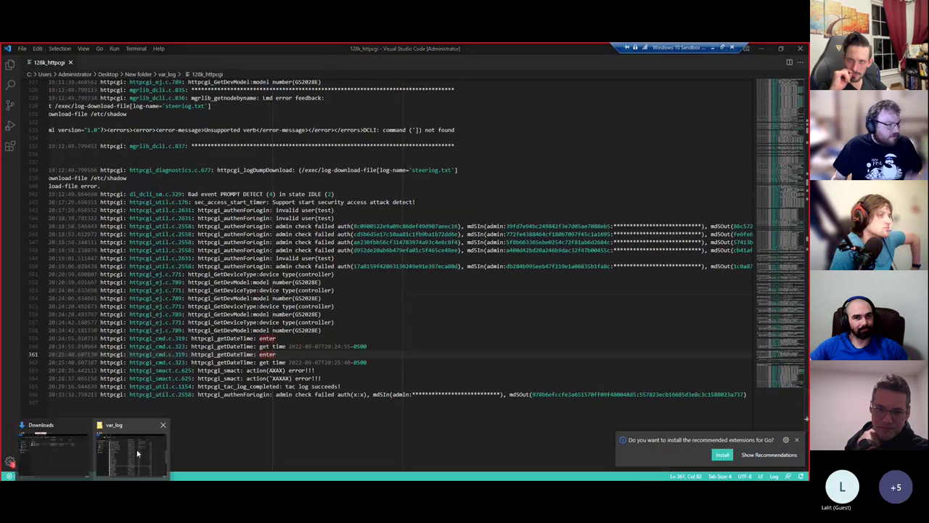
left_click(132, 436)
left_click(365, 187)
- Open a Command Prompt in var_log and move up into New folder with cd .
type("cmd")
key("Return")
type("py")
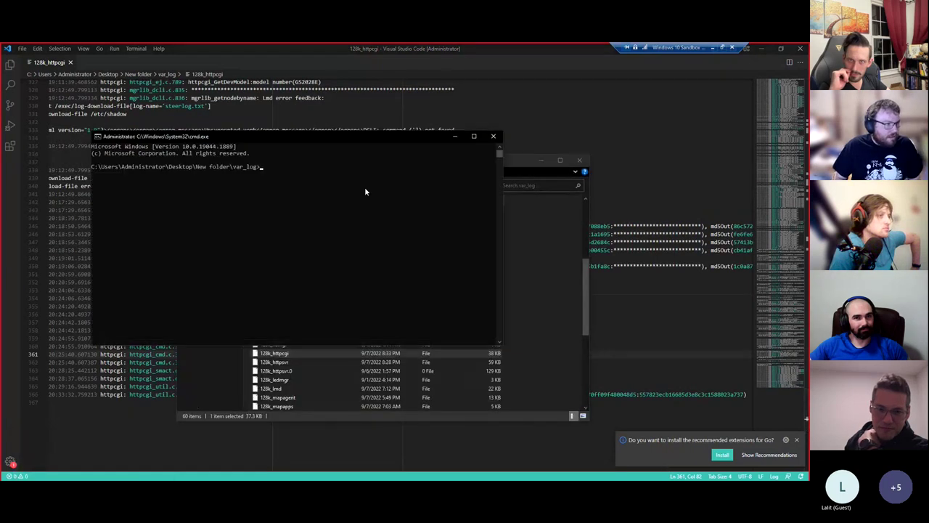
type("thon ")
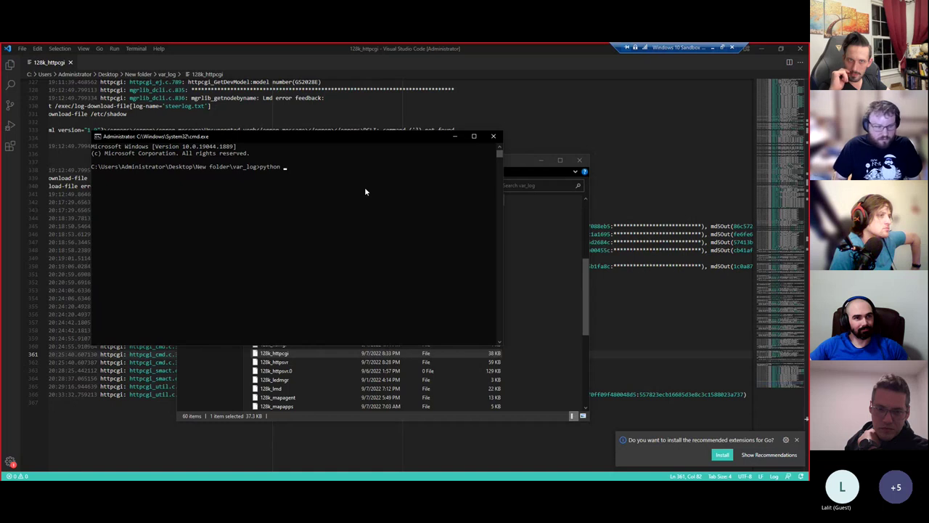
type("sec")
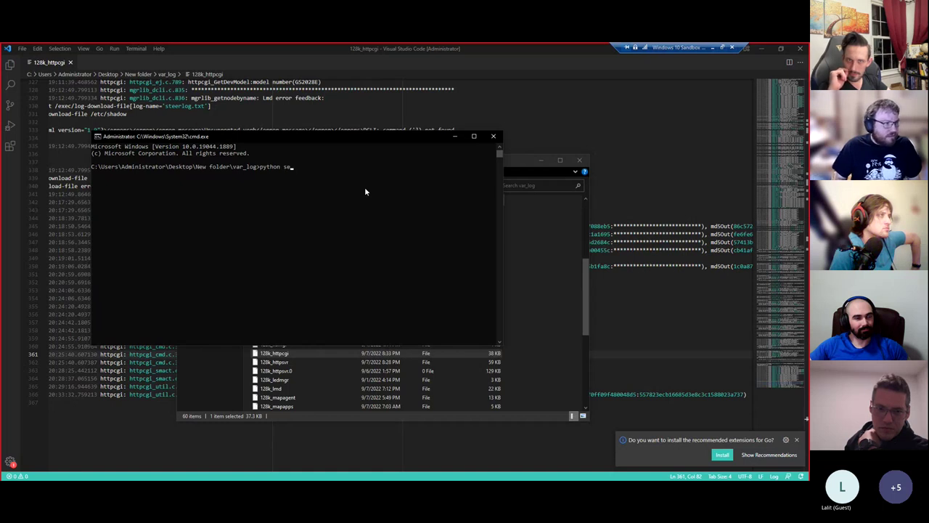
key("BackSpace")
key("BackSpace")
key("BackSpace")
key("BackSpace")
key("BackSpace")
key("BackSpace")
key("BackSpace")
key("BackSpace")
key("BackSpace")
key("BackSpace")
type("cd ..")
key("Return")
- Run python secret-searcher.py . -s "user", maximize the console, then stop it with Ctrl+C
type("python se")
key("Tab")
type(". -s ")
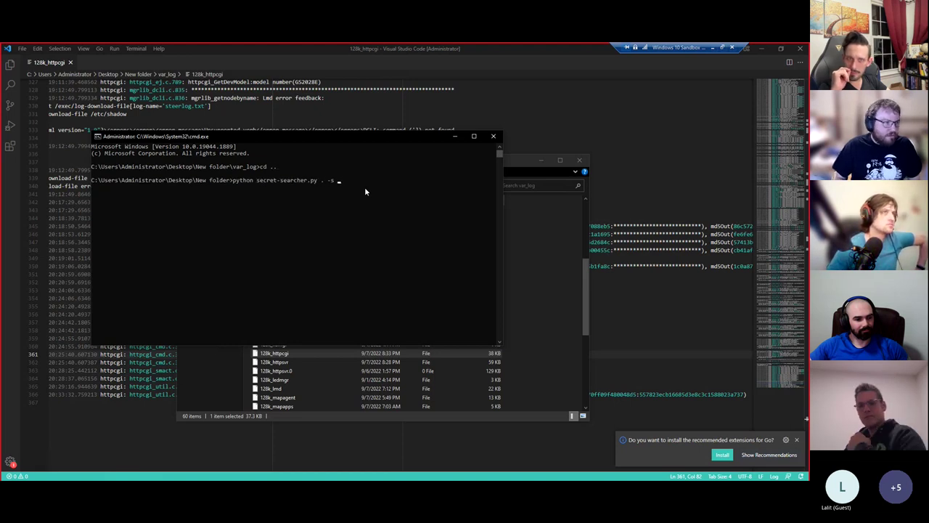
type("\"user\"")
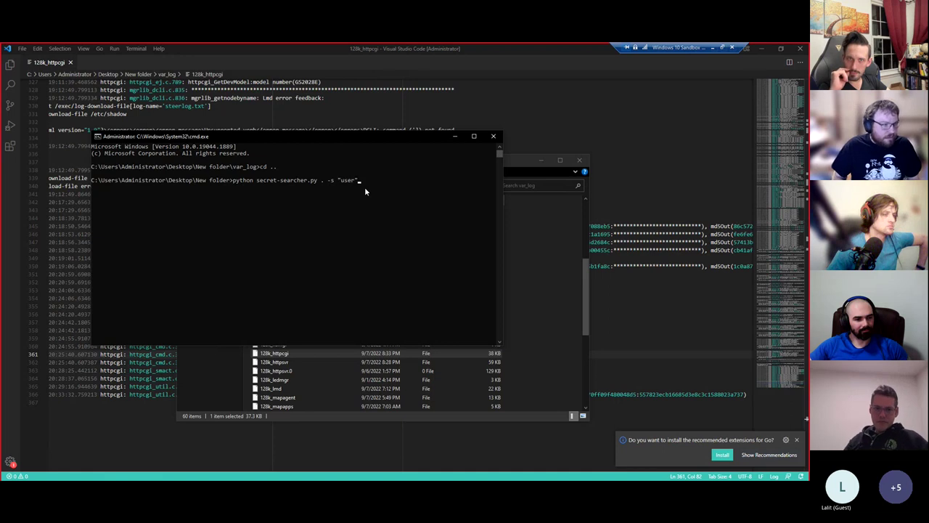
key("Return")
left_click(473, 136)
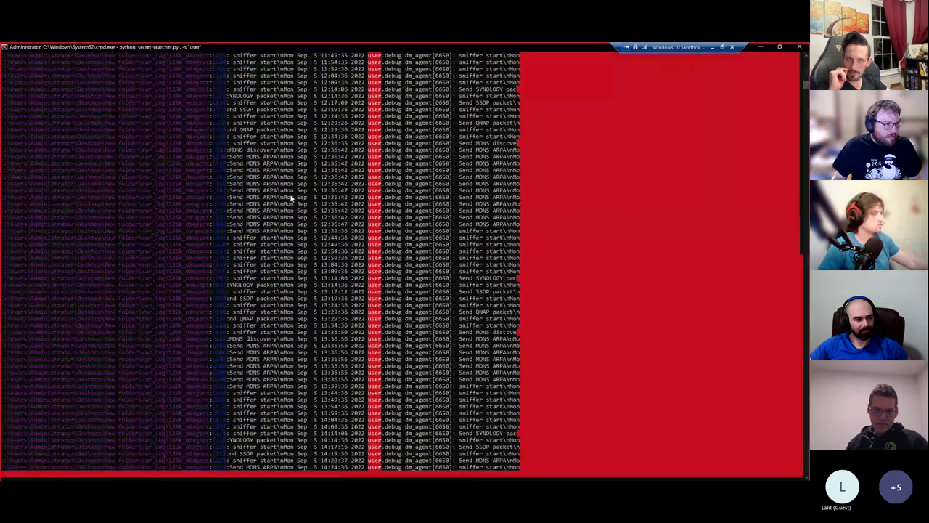
key("ctrl+c")
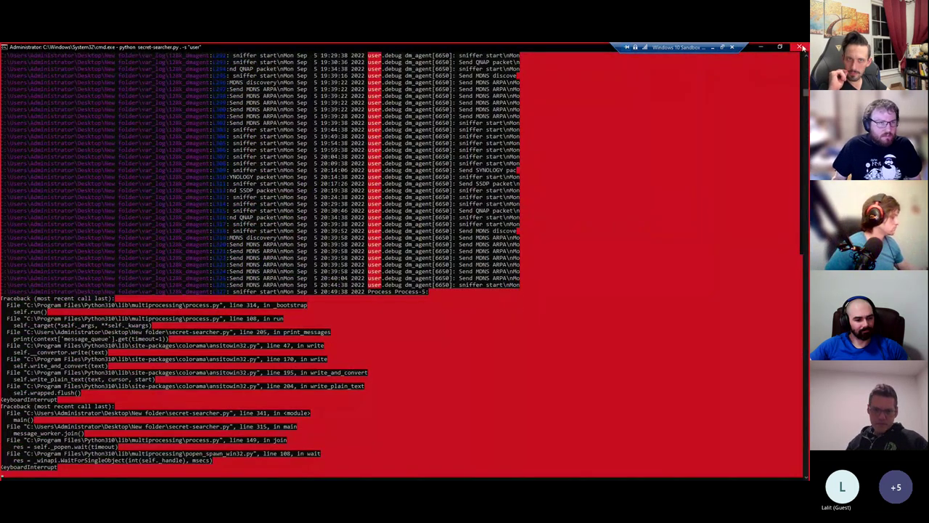
- Reopen a fresh maximized Command Prompt from var_log and cd .. into New folder
left_click(799, 46)
left_click(305, 185)
type("cmd")
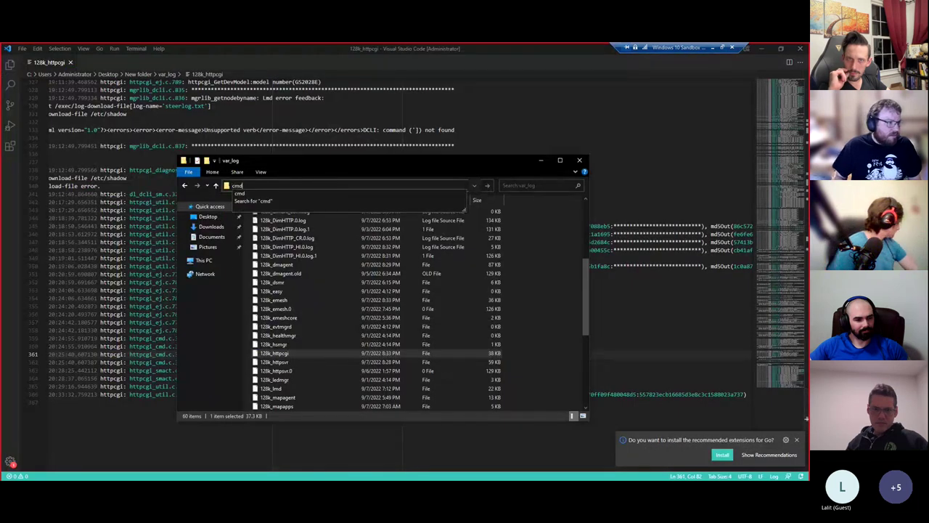
key("Return")
type("cd ..")
key("Return")
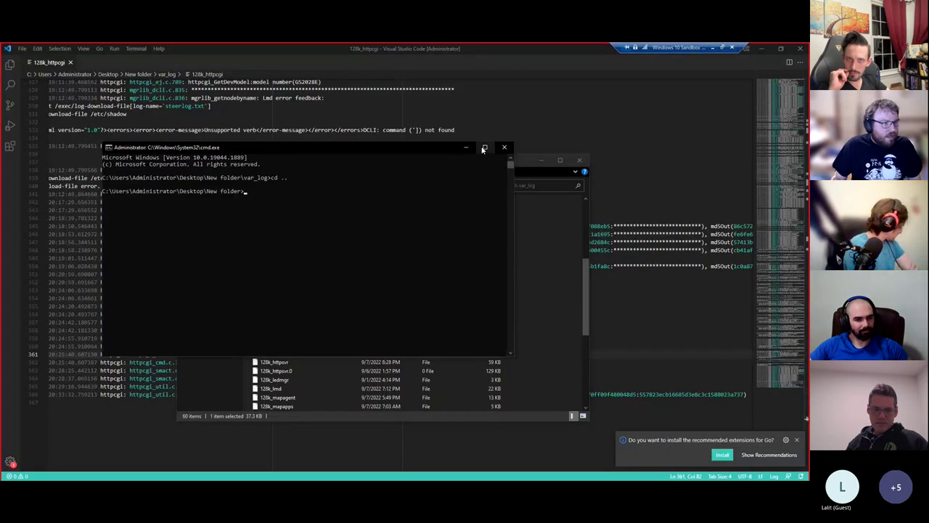
left_click(484, 147)
- Rerun python secret-searcher.py . -s "user" over the folder
type("pt")
type("thon s")
key("Tab")
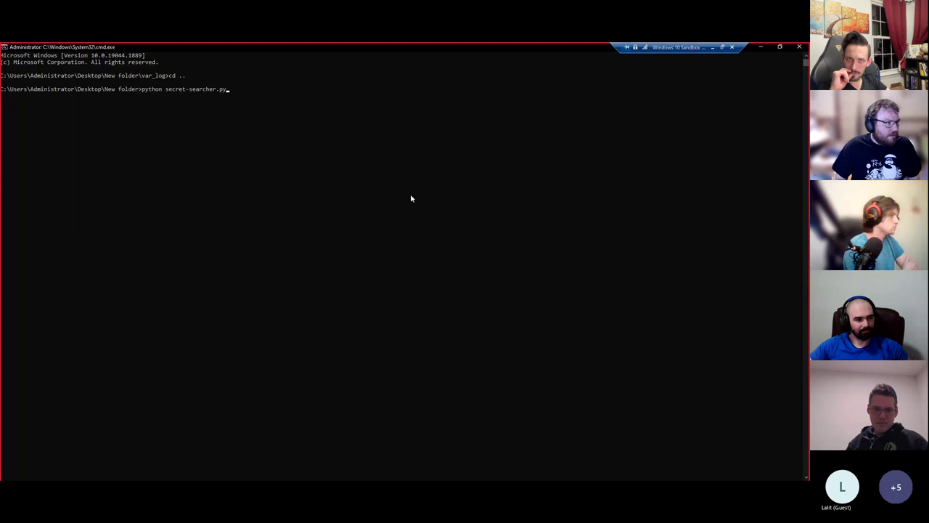
type(". -s \"use")
key("BackSpace")
key("BackSpace")
type("ser\"")
key("Return")
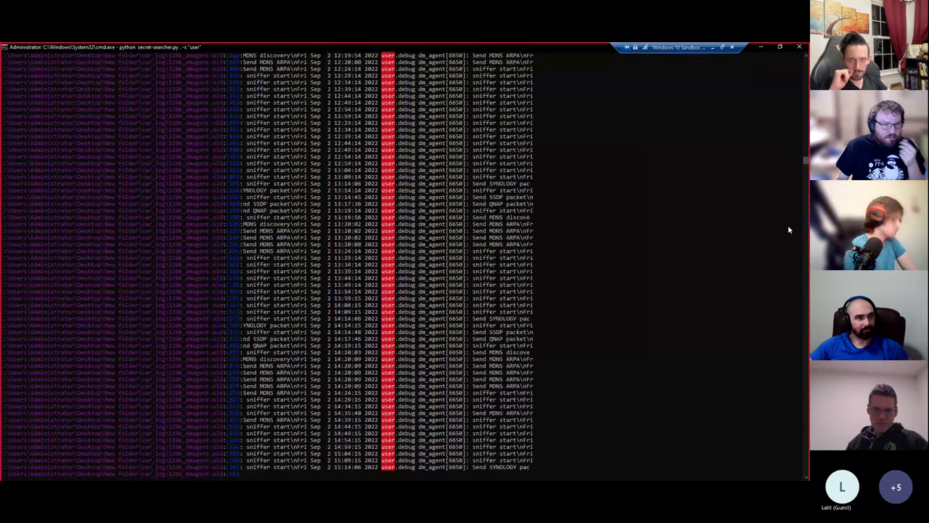
- Pause the output and scroll back to the earliest master-config XML and dm_agent matches
left_click(611, 226)
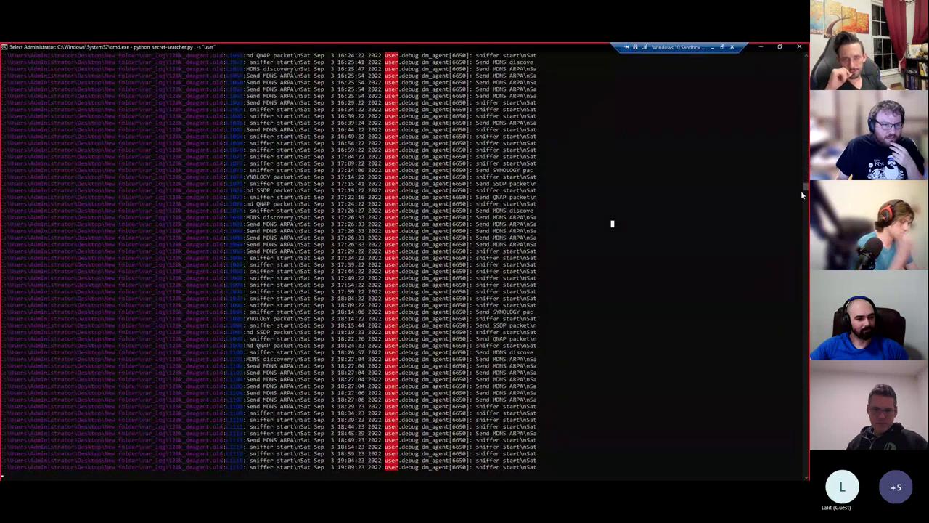
left_click(806, 94)
scroll(468, 170, "up", 15)
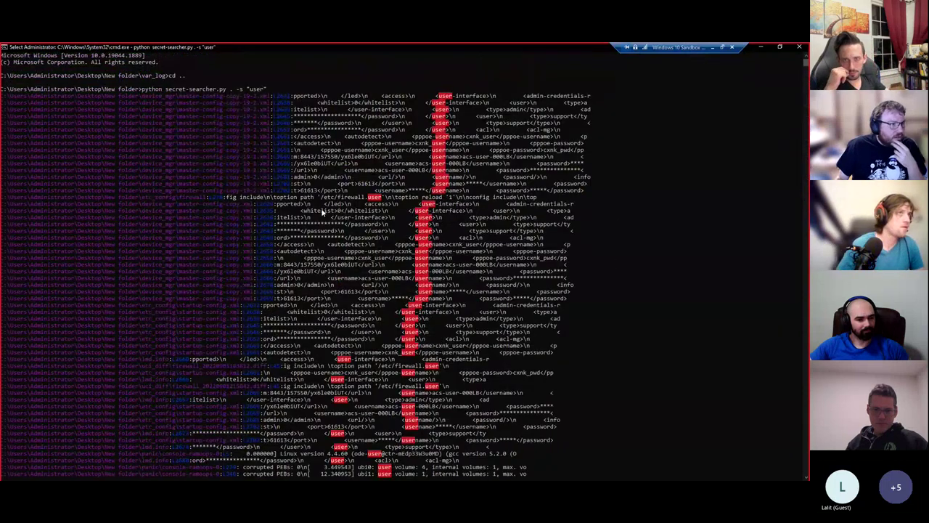
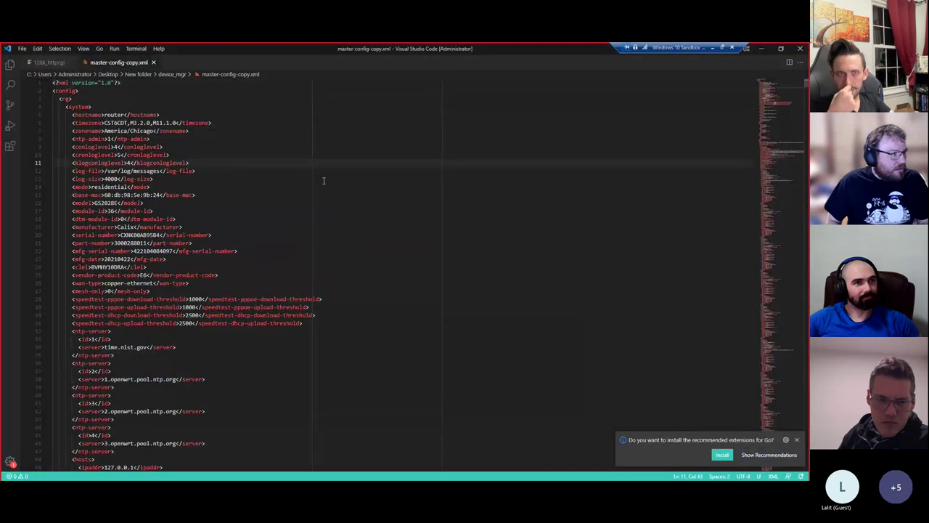
- Search master-config-copy.xml for 'admin', then for 'user', to reach the access section at line 2629
key("ctrl+f")
type("admin")
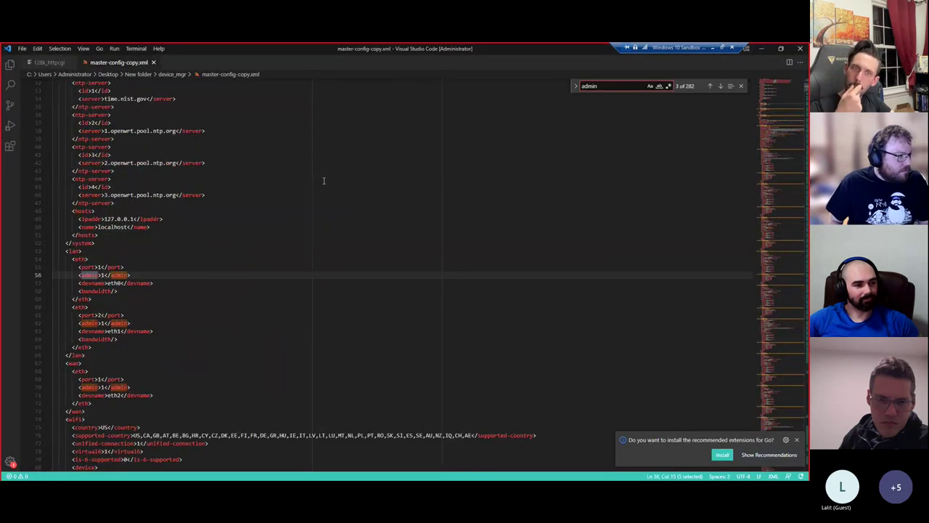
key("ctrl+a")
type("user")
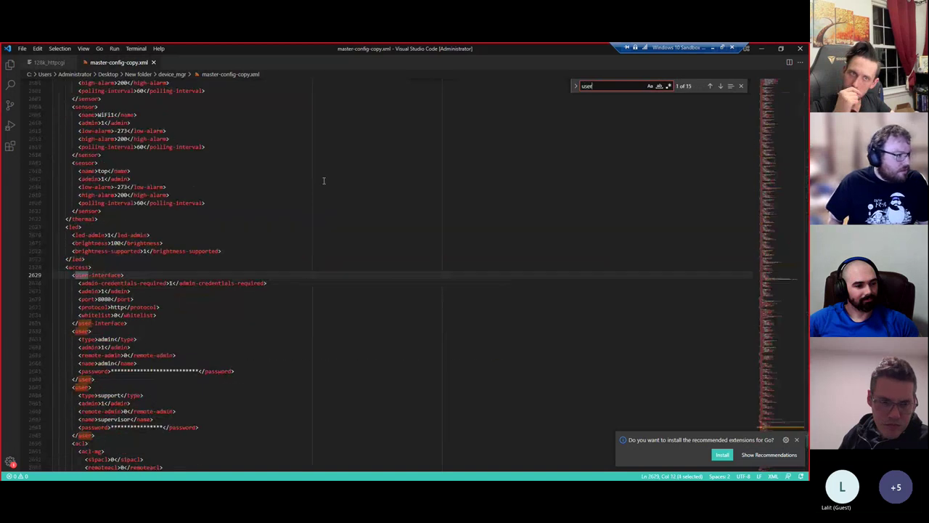
scroll(125, 259, "down", 3)
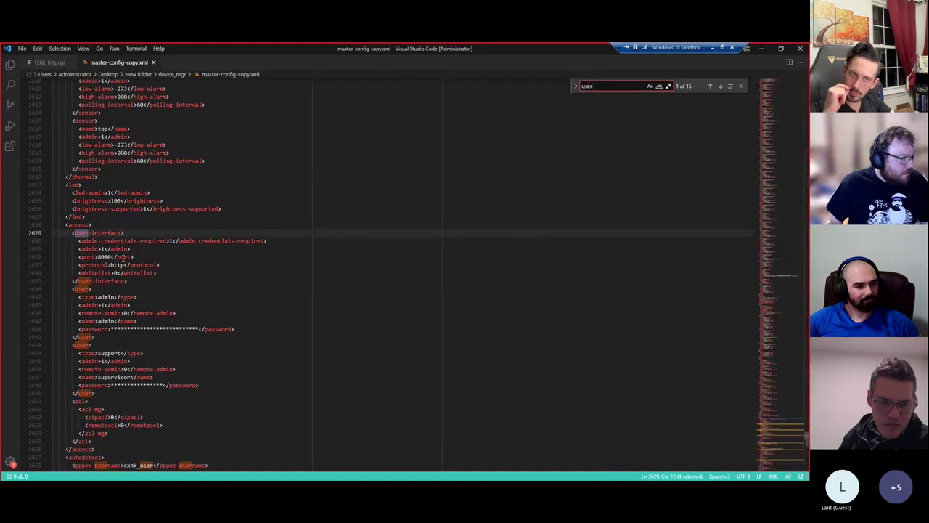
left_click(112, 307)
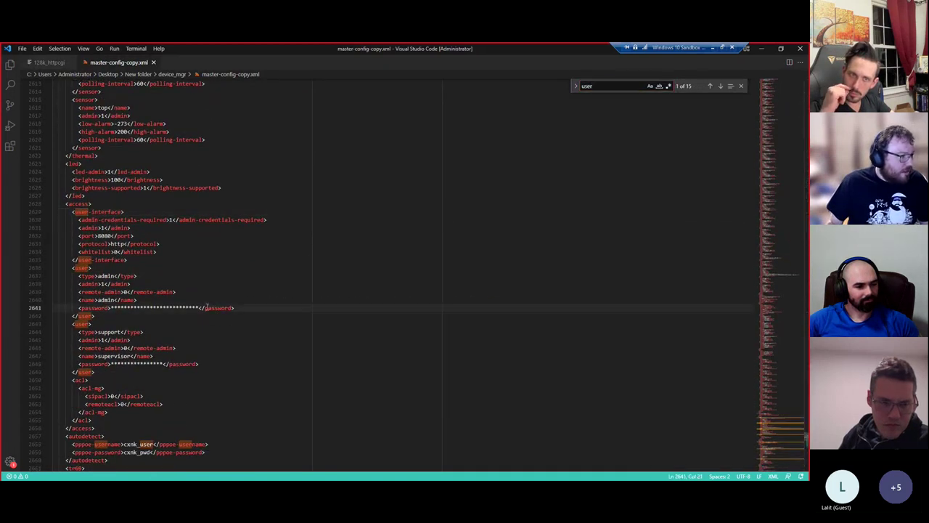
left_click_drag(199, 308, 107, 307)
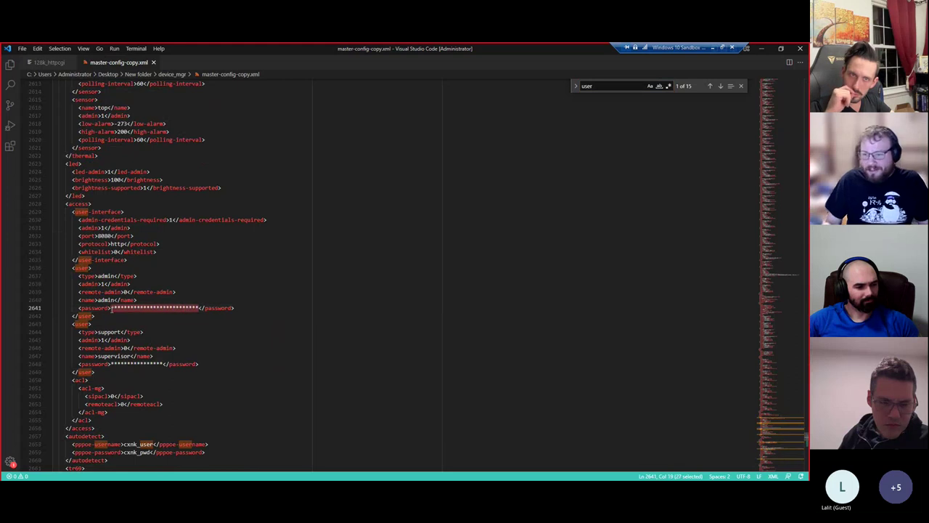
scroll(145, 330, "down", 1)
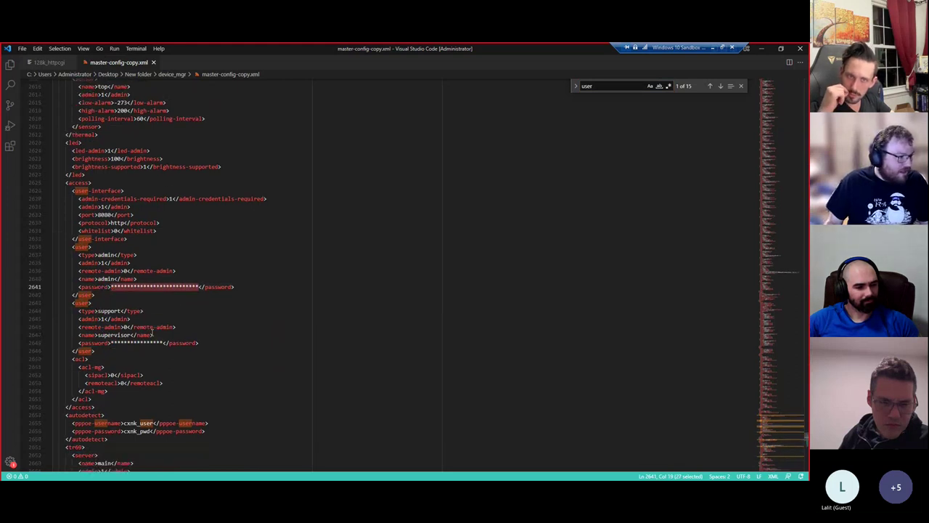
left_click(102, 310)
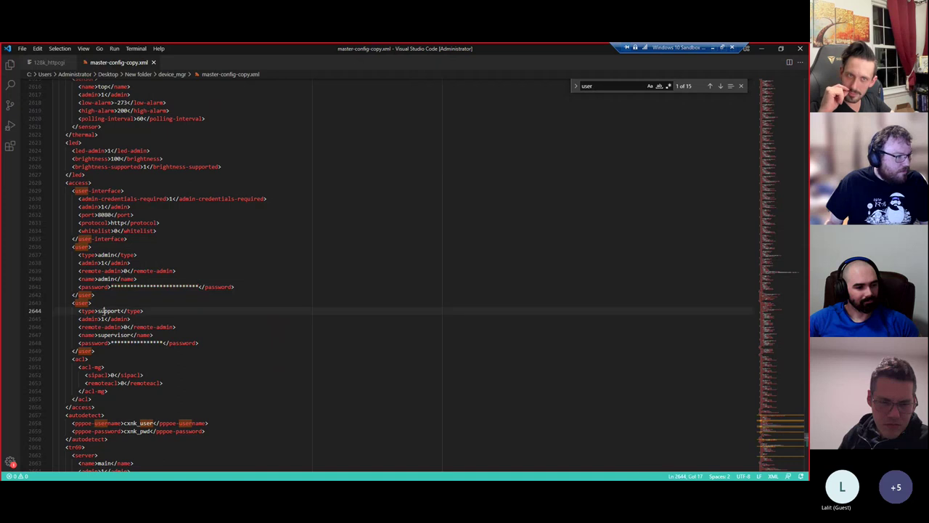
double_click(106, 255)
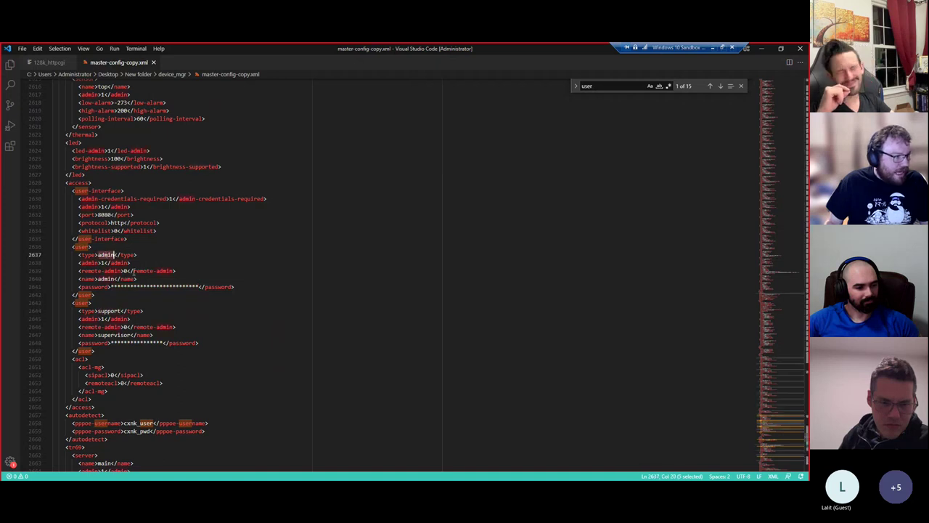
left_click_drag(204, 287, 108, 287)
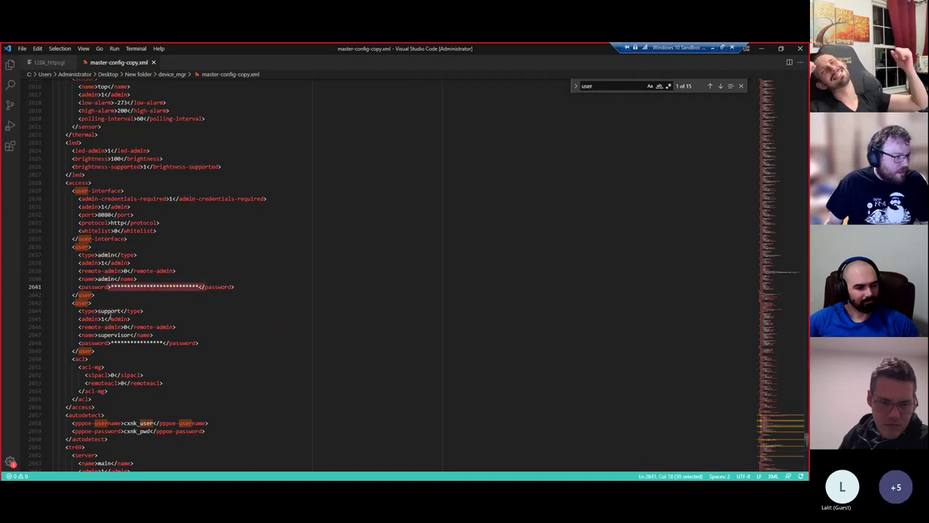
double_click(108, 310)
double_click(117, 335)
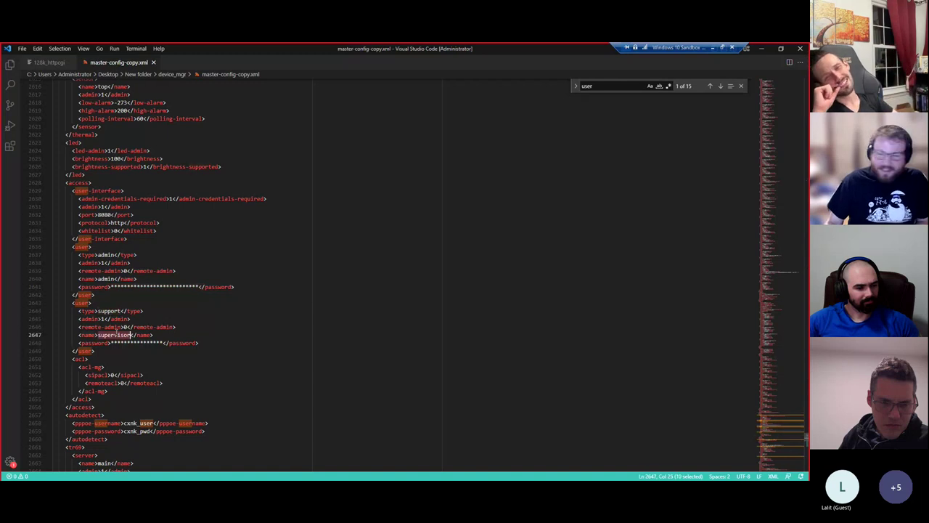
double_click(130, 342)
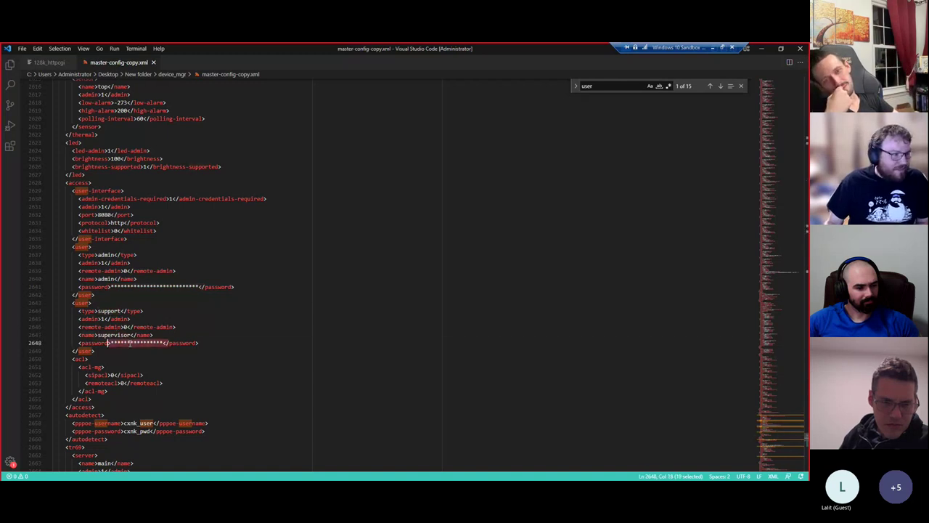
left_click(134, 343)
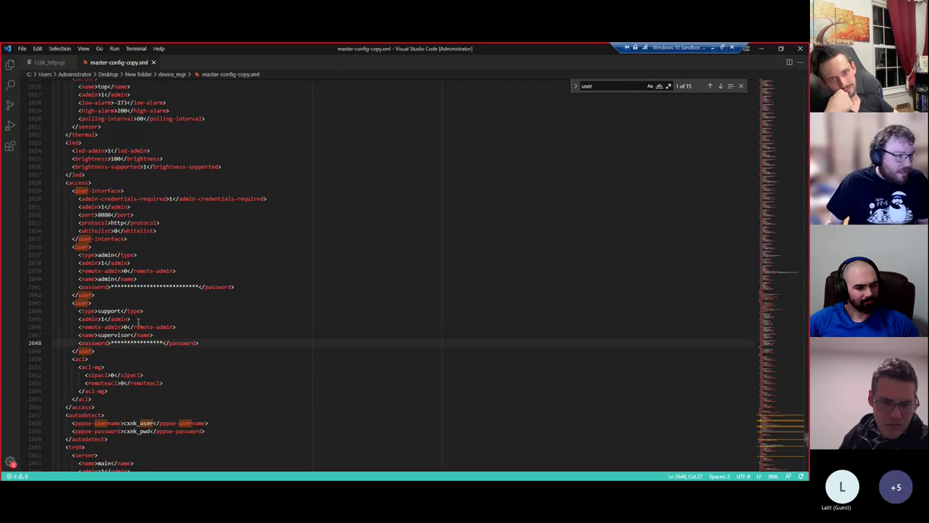
left_click_drag(112, 288, 196, 286)
left_click_drag(161, 342, 127, 343)
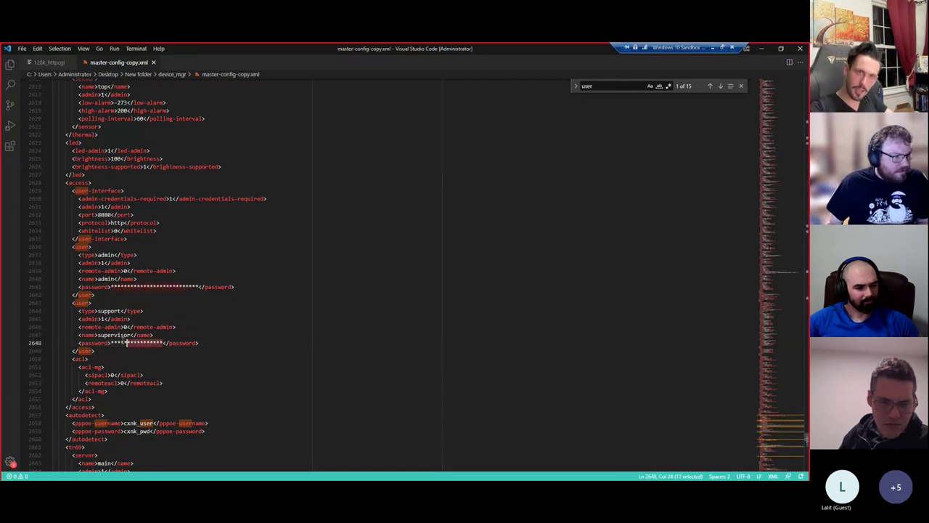
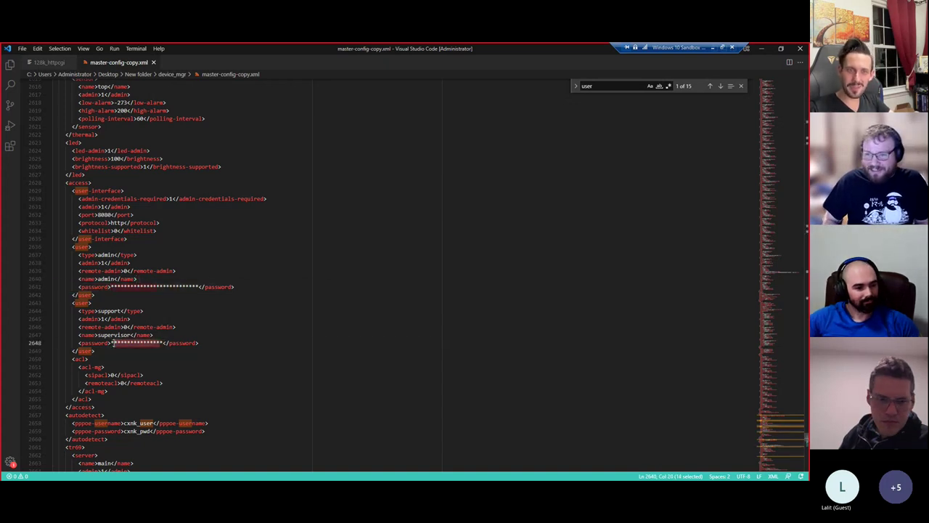
- Select the support account's user name on the line above the masked password in master-config-copy.xml
left_click(112, 343)
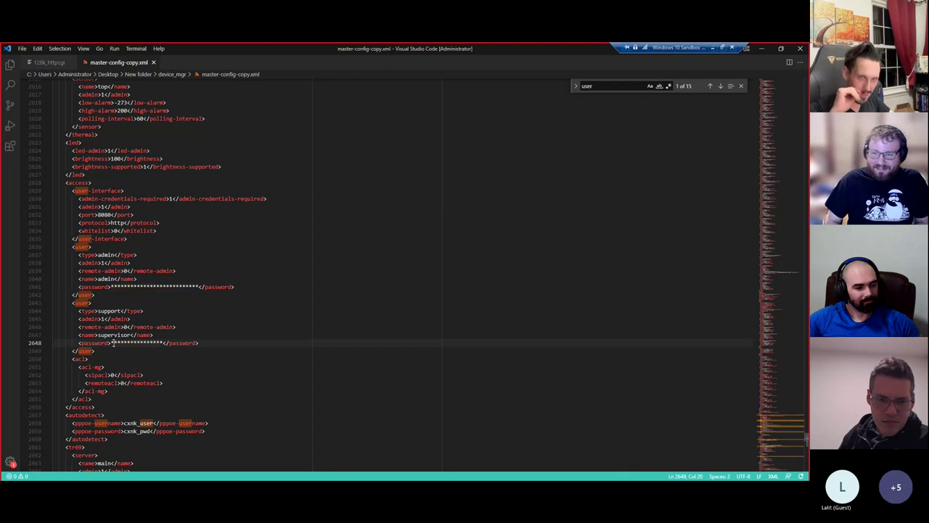
key("Up")
key("ctrl+d")
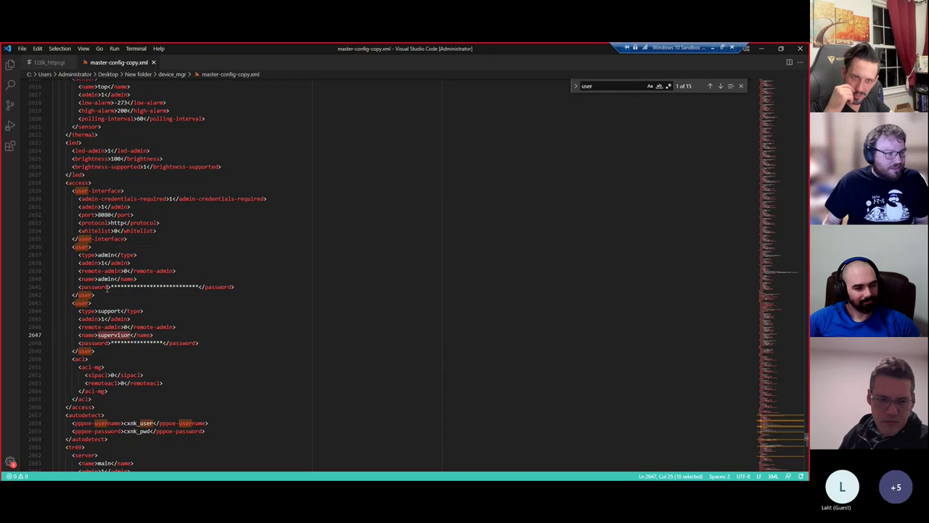
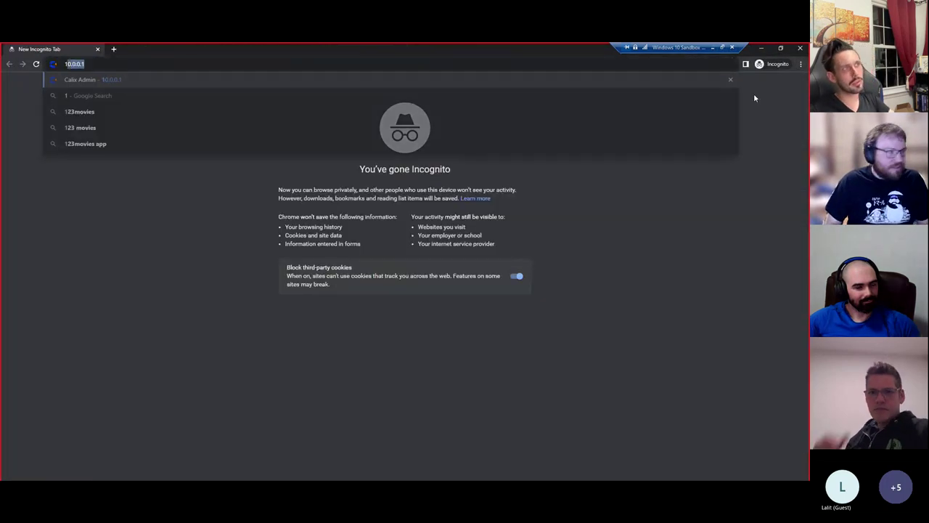
- Load the 10.0.0.1 router login page, try signing in with test credentials, then select the username to replace it
type("0.0.1")
key("Return")
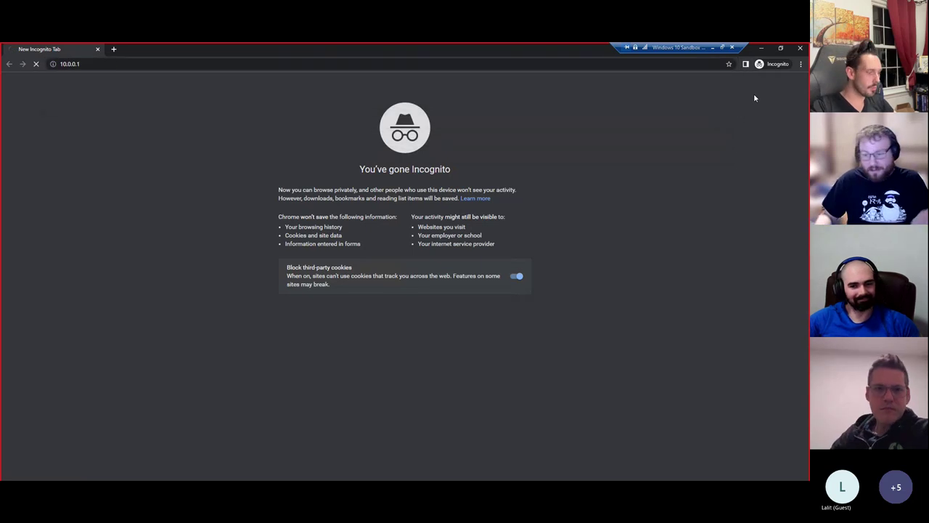
left_click(411, 260)
type("test")
left_click(373, 297)
type("test")
left_click(389, 342)
double_click(406, 244)
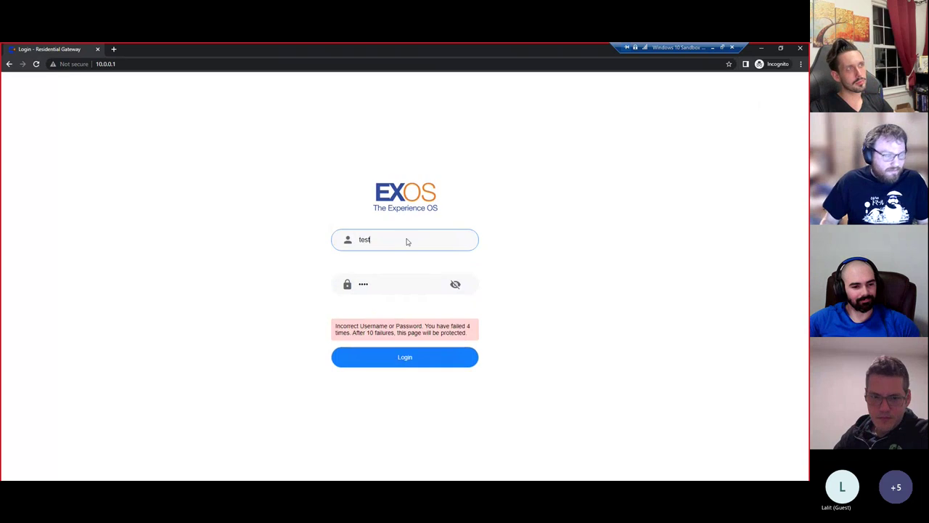
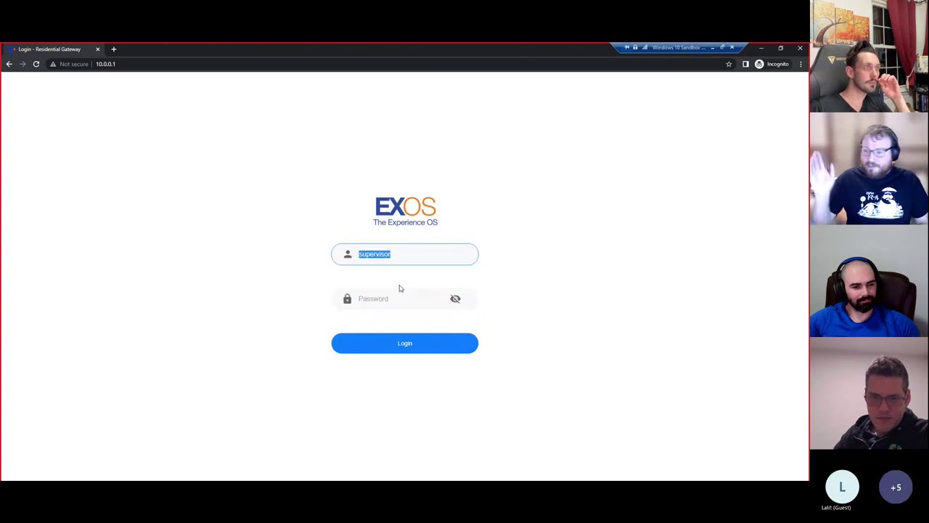
- Clear the EXOS login username field and switch to master-config-copy.xml in Visual Studio Code
key("BackSpace")
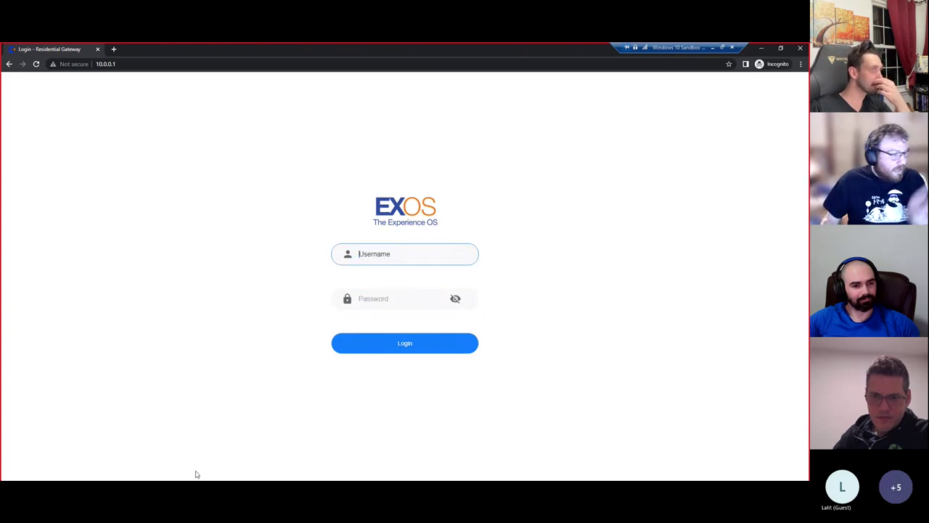
key("alt+Tab")
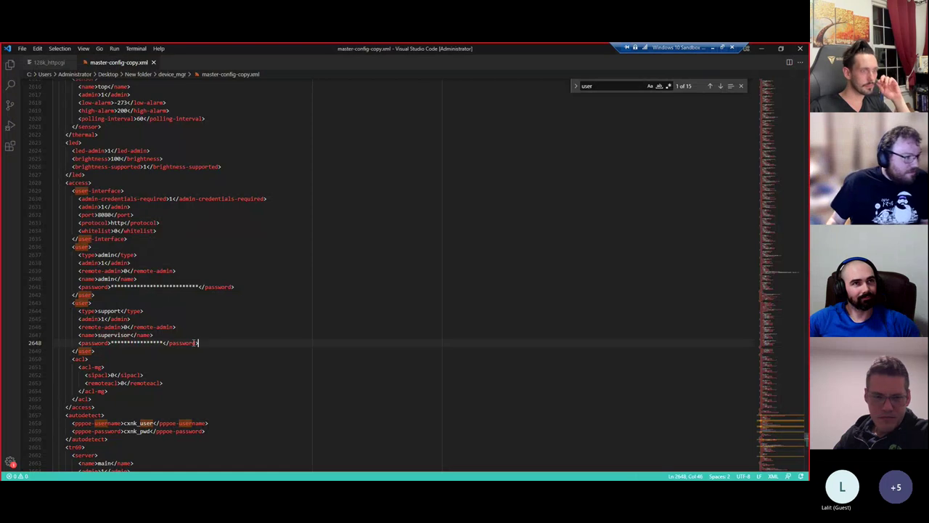
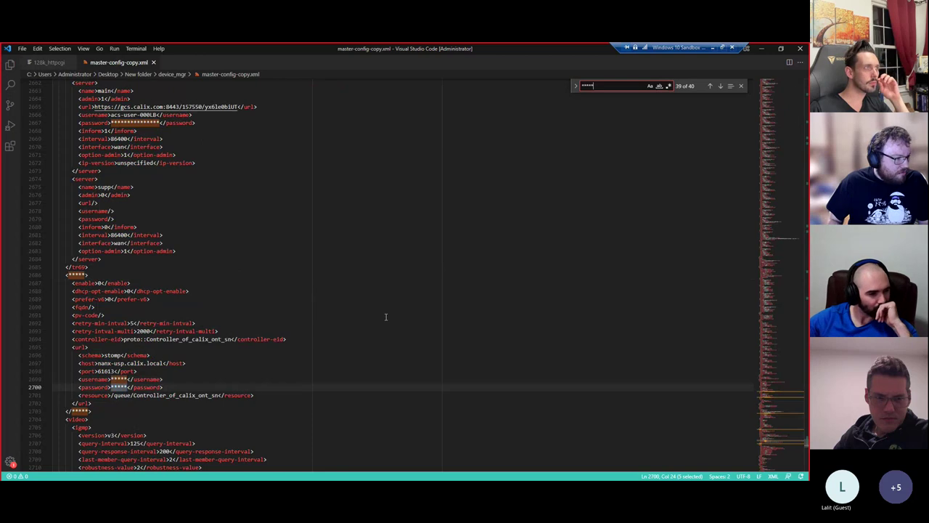
key("Return")
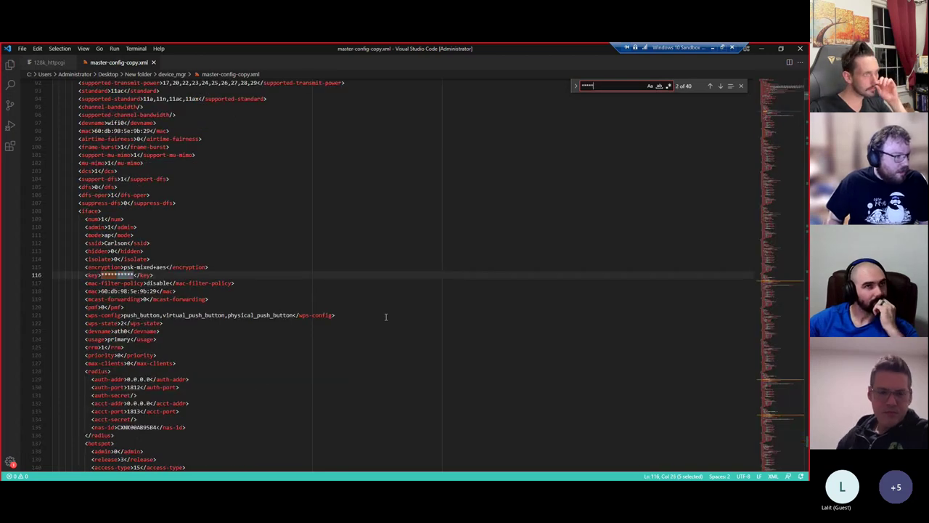
- Step through the ***** matches down to the masked password at line 2667
key("Return")
key("Return")
key("Return")
key("Return")
key("Return")
key("Return")
key("Return")
key("Return")
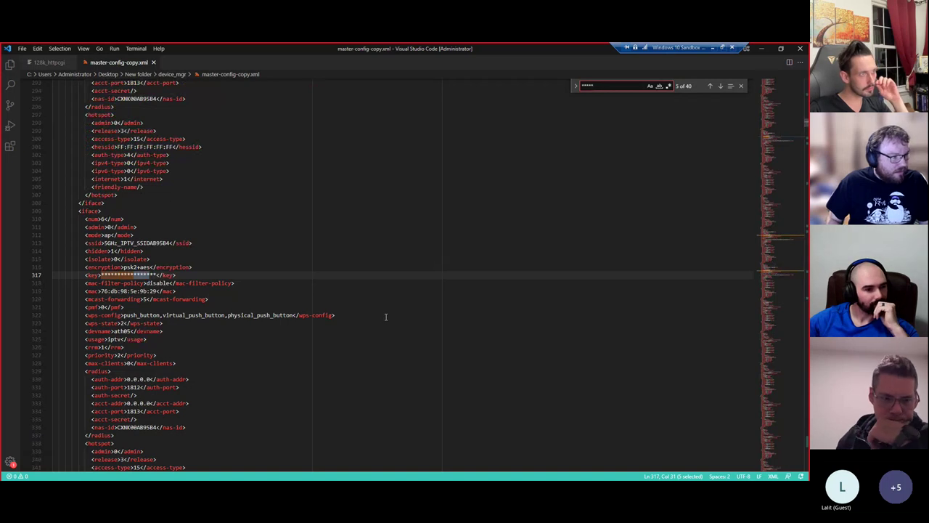
key("Return")
key("Return")
key("Return")
key("Return")
key("Return")
key("Return")
key("Return")
key("Return")
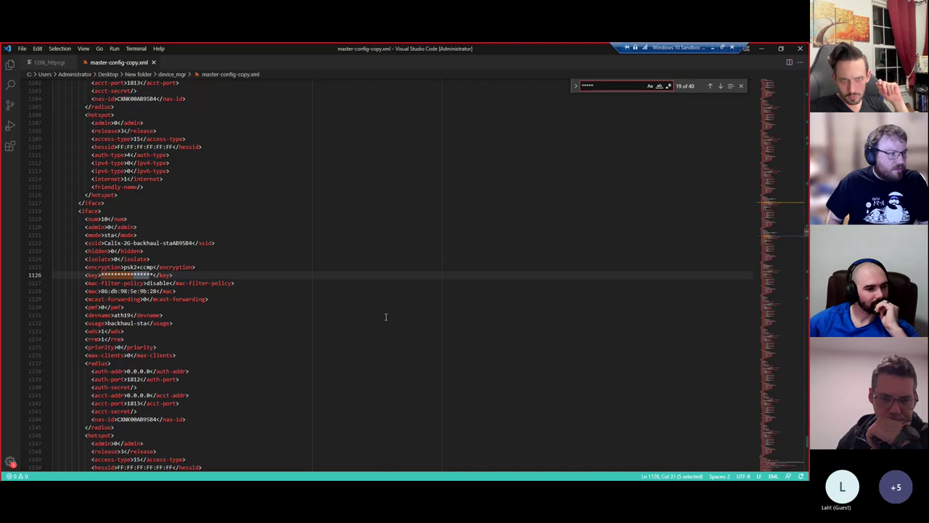
key("Return")
key("Return")
key("Return")
key("Return")
key("Return")
key("Return")
key("Return")
key("Return")
key("Return")
key("Return")
key("Return")
key("Return")
key("Return")
key("Return")
key("Return")
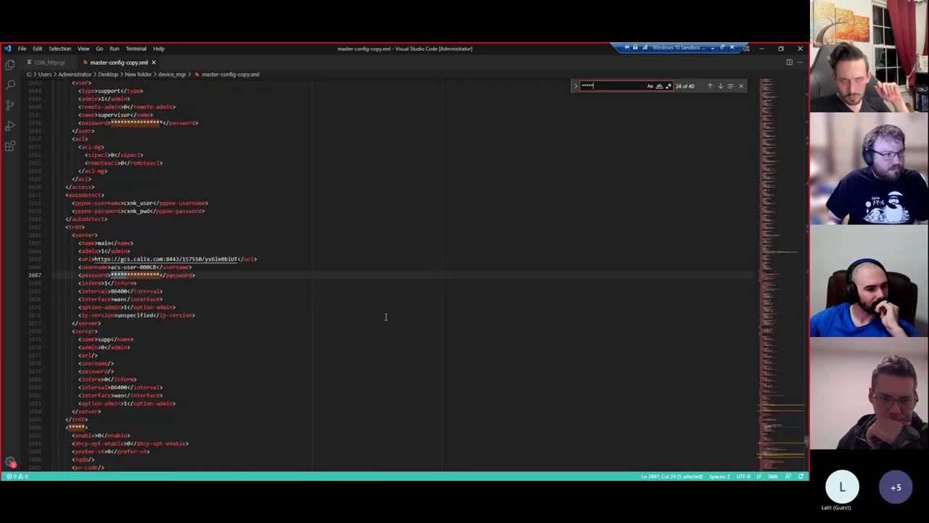
- Close the search and minimize Visual Studio Code to show the EXOS gateway login page
key("Escape")
left_click(265, 295)
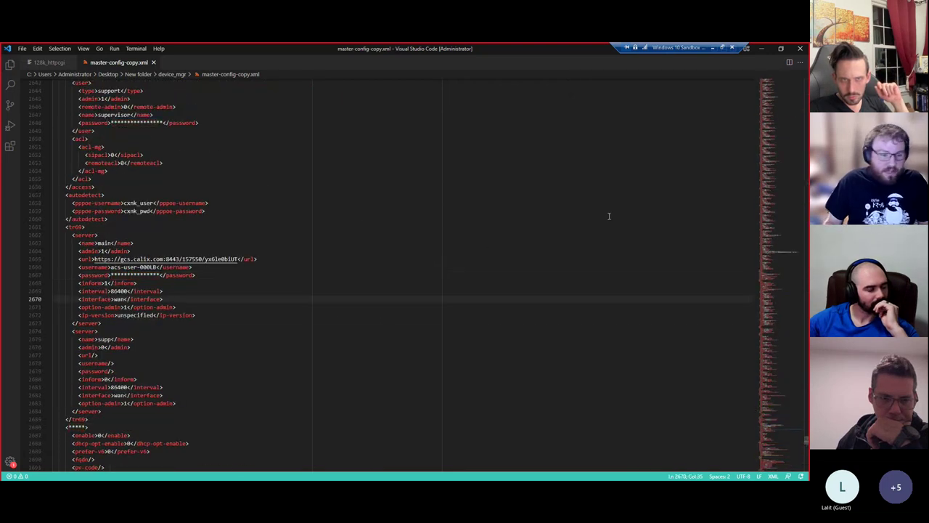
left_click(762, 49)
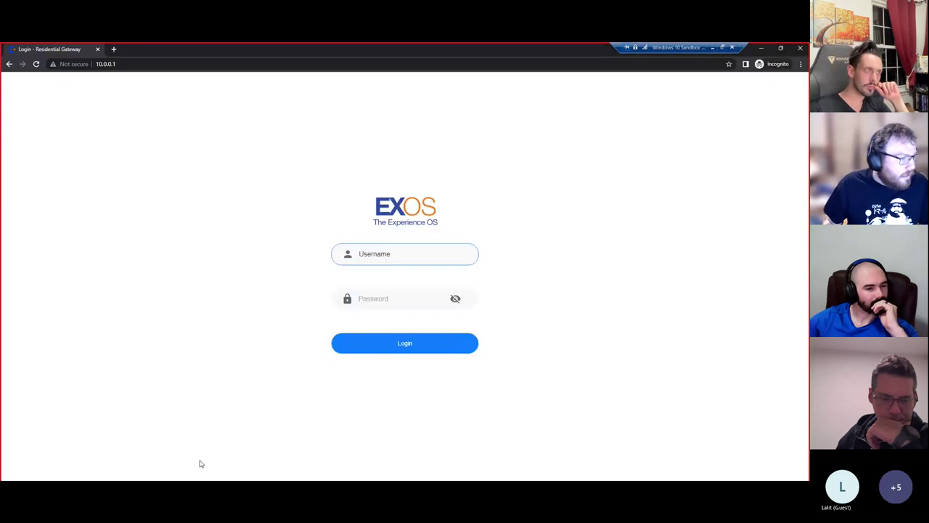
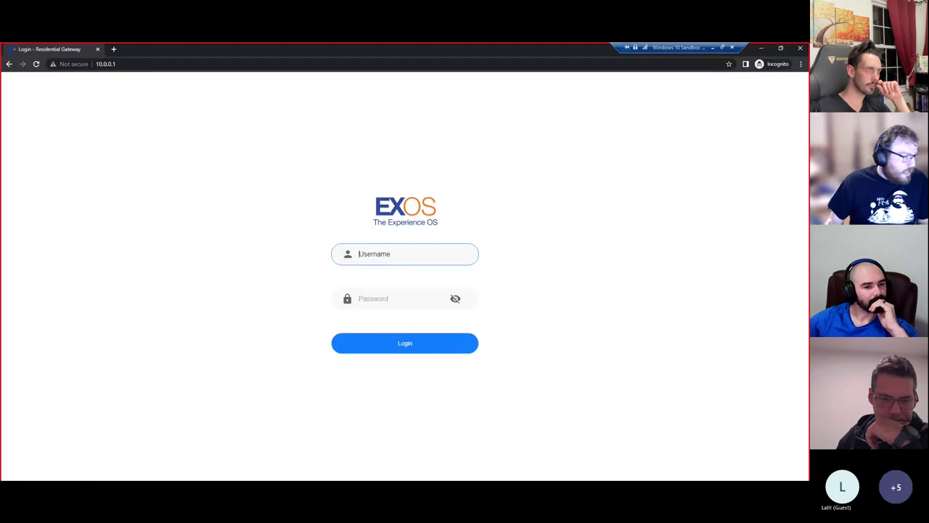
- Go from the device_mgr folder to the extracted backup's etc_config folder, glancing into boot-calix
left_click(124, 444)
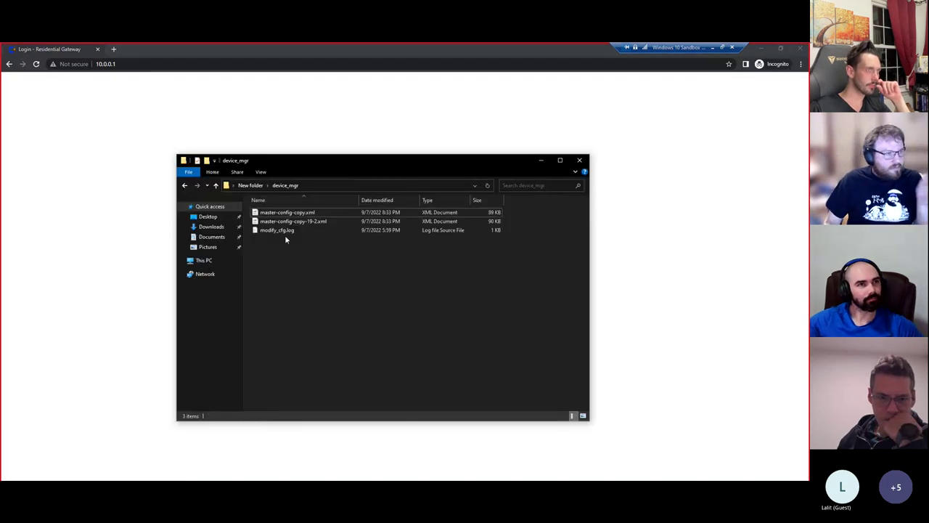
left_click(250, 185)
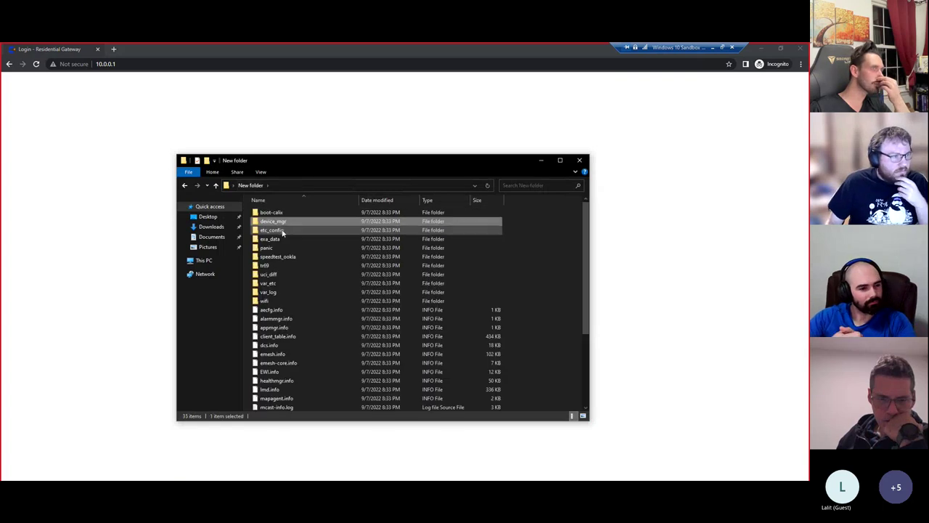
double_click(282, 232)
key("alt+Left")
double_click(265, 212)
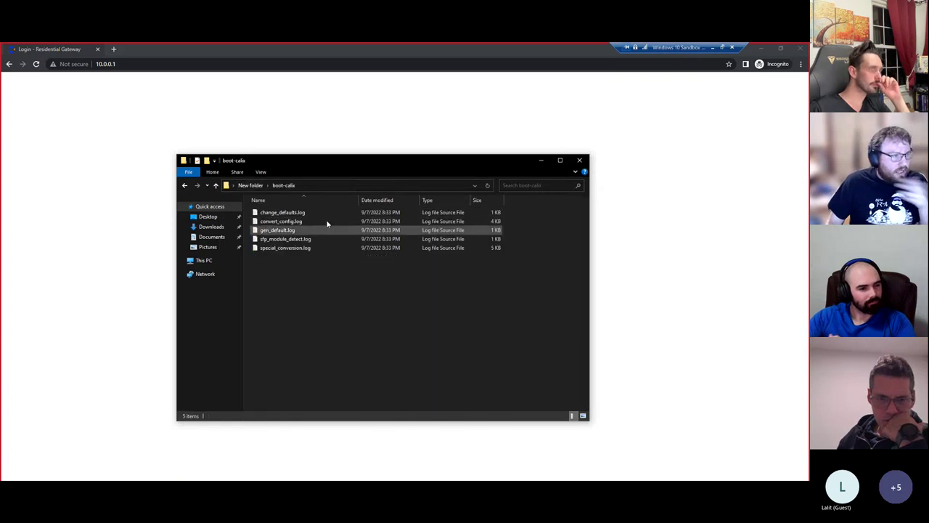
left_click(250, 185)
double_click(285, 231)
- Open startup-config.xml from etc_config with Visual Studio Code
scroll(319, 290, "down", 5)
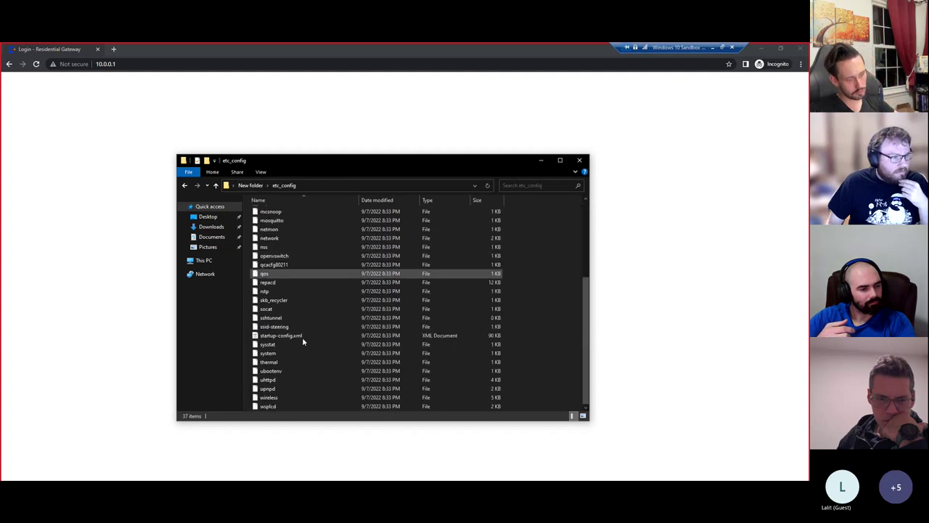
right_click(302, 338)
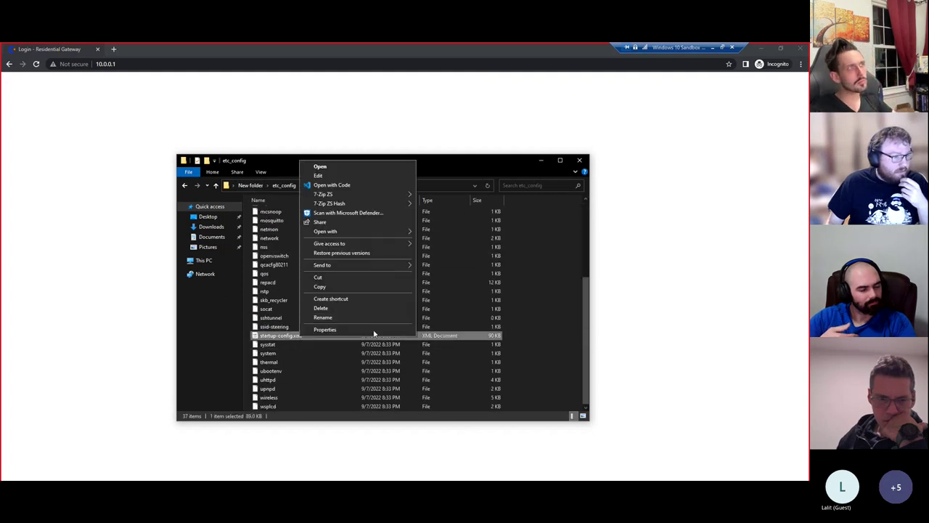
left_click(331, 185)
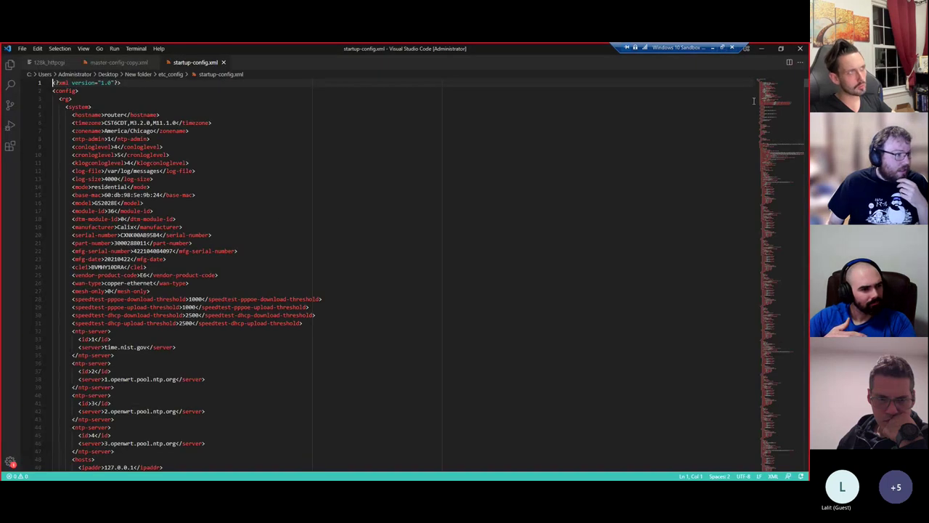
- Jump to around line 458 of startup-config.xml to view the wireless interface settings
left_click_drag(763, 115, 764, 149)
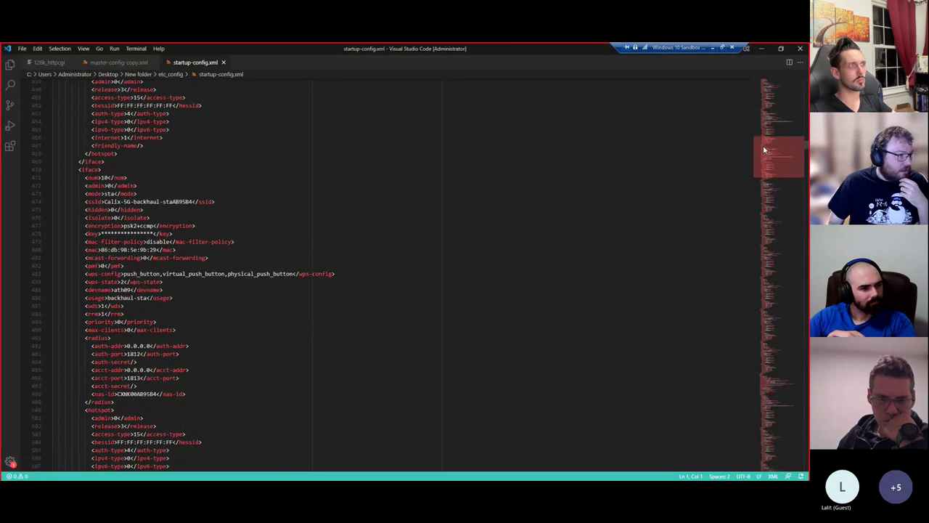
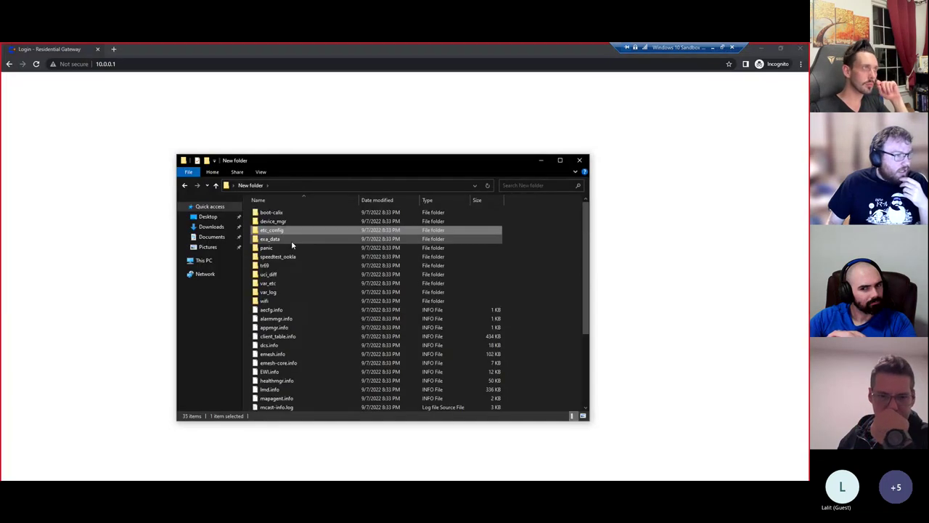
- Browse exa_data\lxc, then go back to New folder and into the panic folder
double_click(289, 238)
double_click(276, 220)
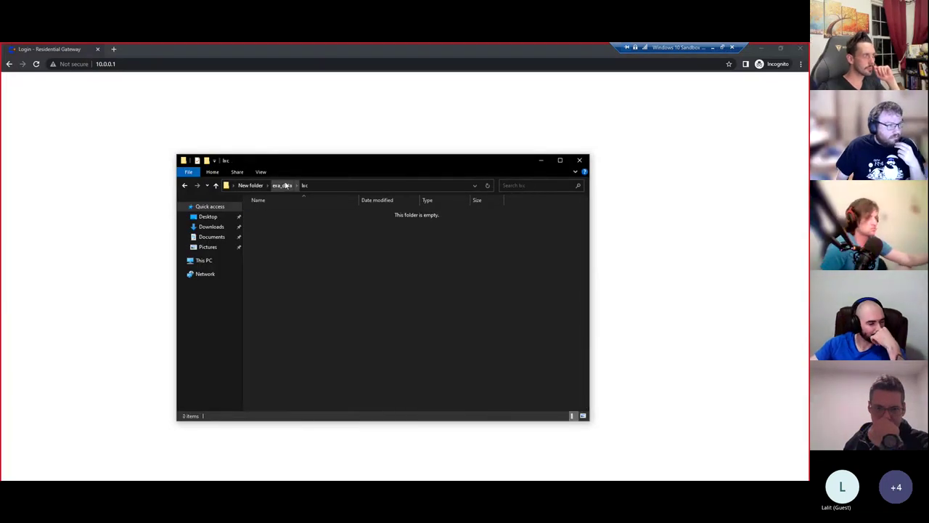
left_click(250, 185)
double_click(286, 248)
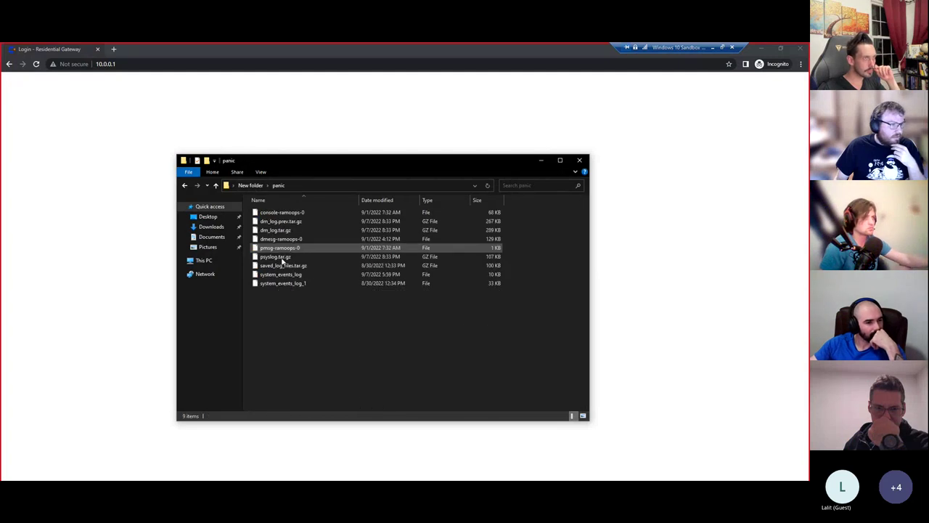
- Open dm_log.tar.gz with 7-Zip File Manager and enter the inner dm_log.tar
left_click(286, 257)
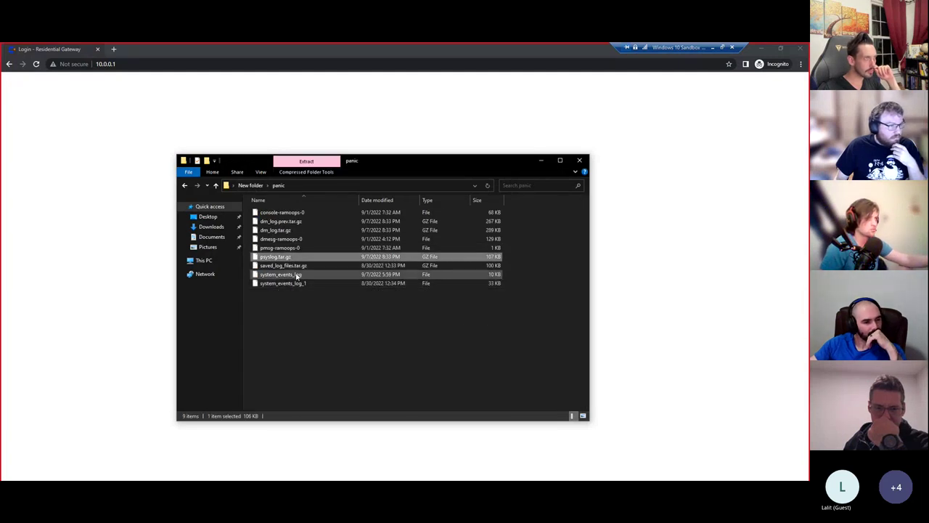
left_click(294, 231)
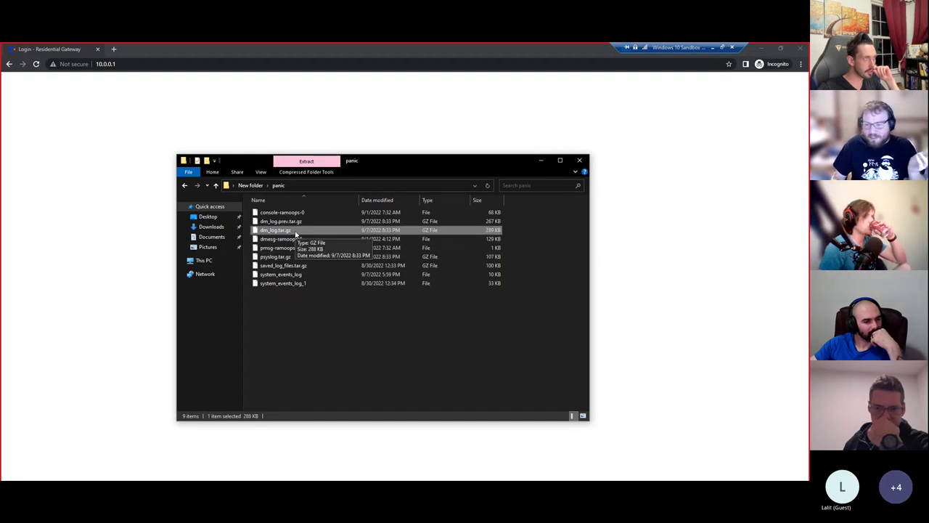
right_click(295, 233)
mouse_move(341, 256)
left_click(436, 261)
key("Return")
- Open the archive's dm_log folder and browse its log files, selecting 128k_maplatencytest
double_click(369, 191)
scroll(374, 247, "down", 5)
scroll(375, 266, "down", 5)
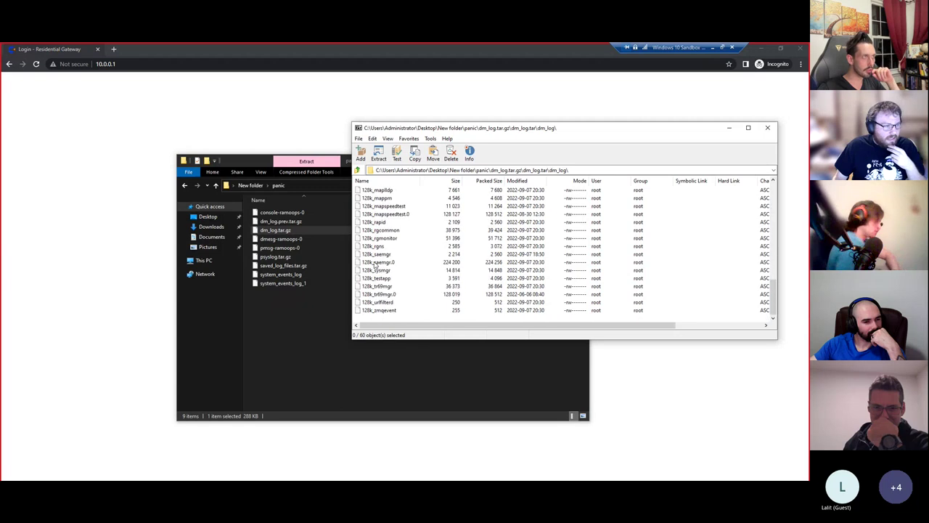
scroll(376, 266, "up", 10)
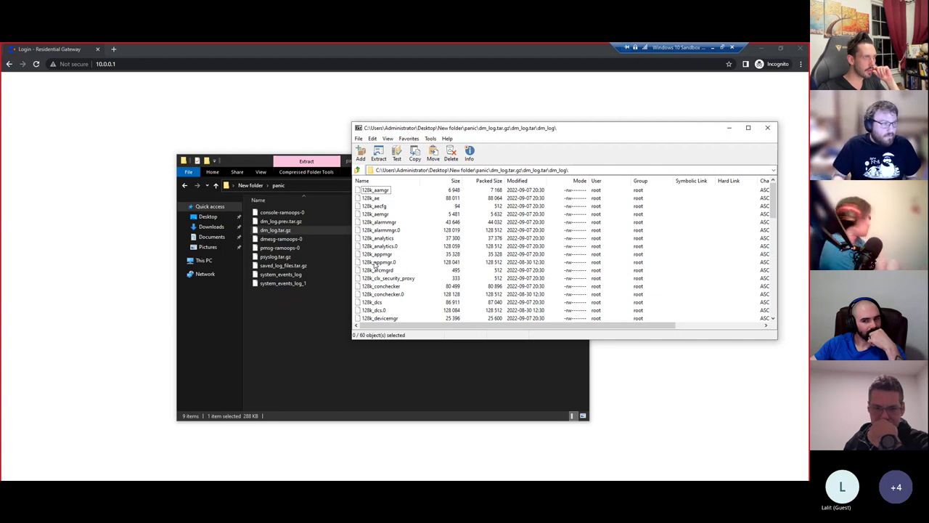
scroll(376, 236, "down", 10)
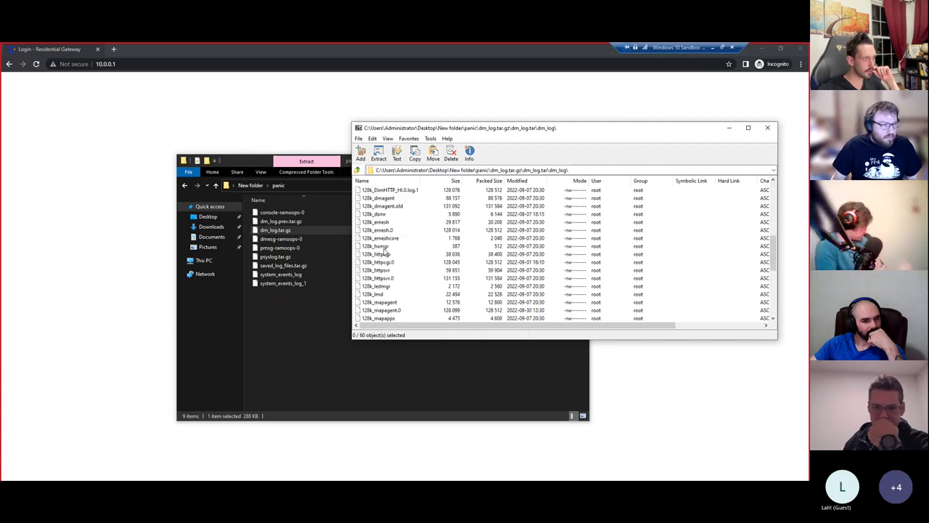
scroll(392, 255, "down", 1)
left_click(389, 249)
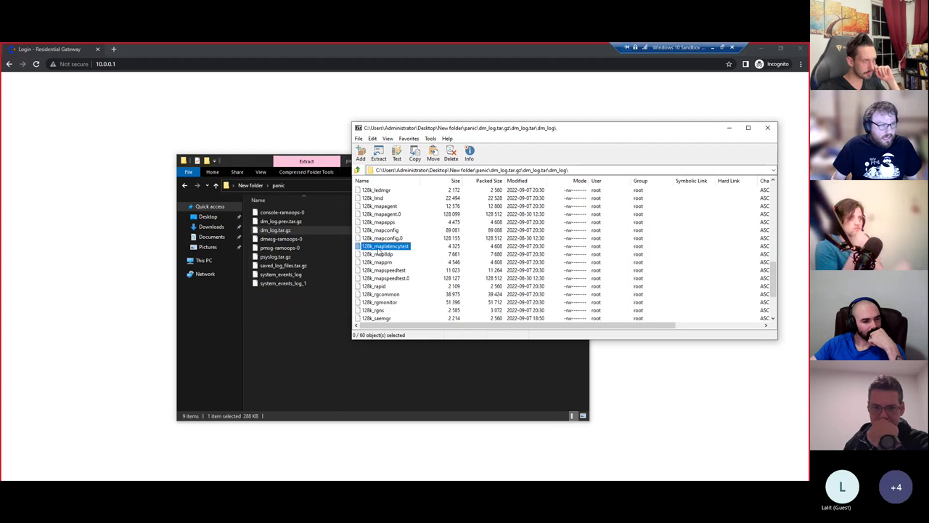
scroll(393, 269, "down", 2)
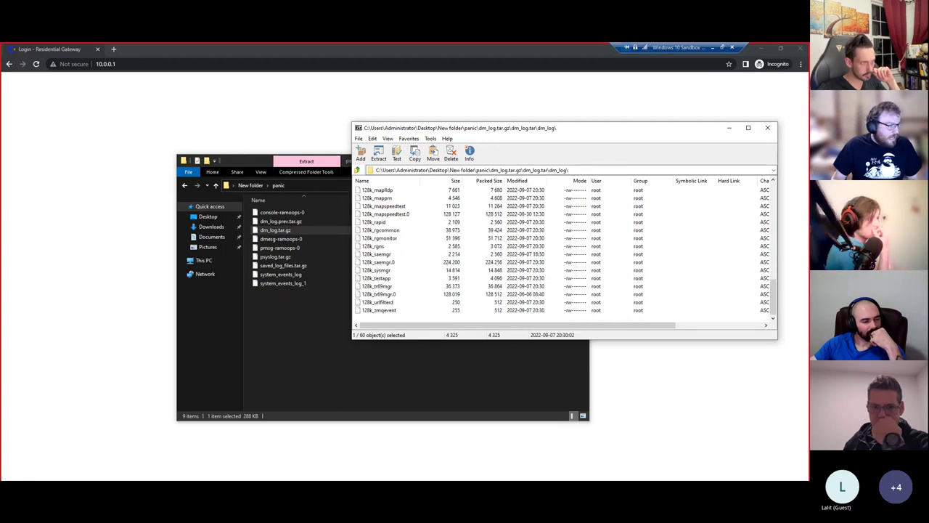
- In the earlier 128k_httpcgi log, select the masked password after admin on line 366
key("alt+Tab")
left_click(48, 63)
left_click_drag(410, 394, 501, 394)
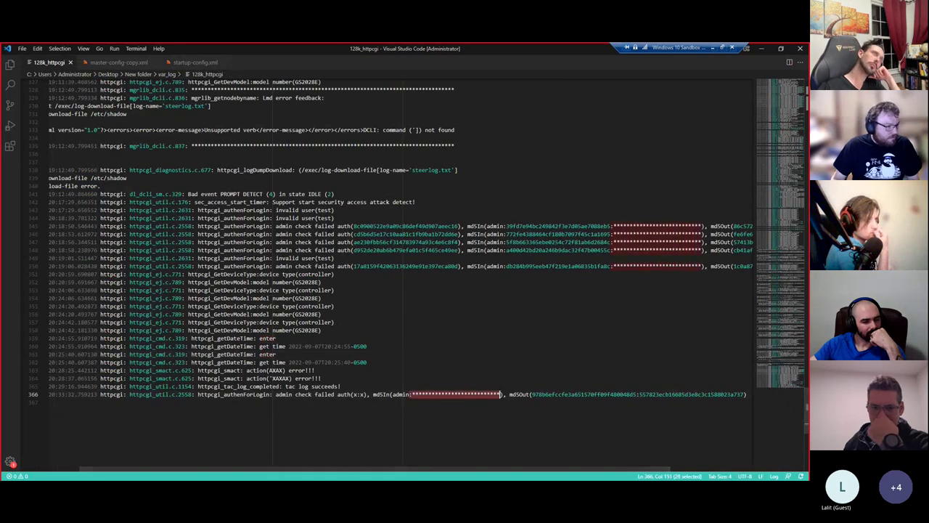
- Copy all 60 log files from 7-Zip into the Explorer panic folder
key("alt+Tab")
key("ctrl+a")
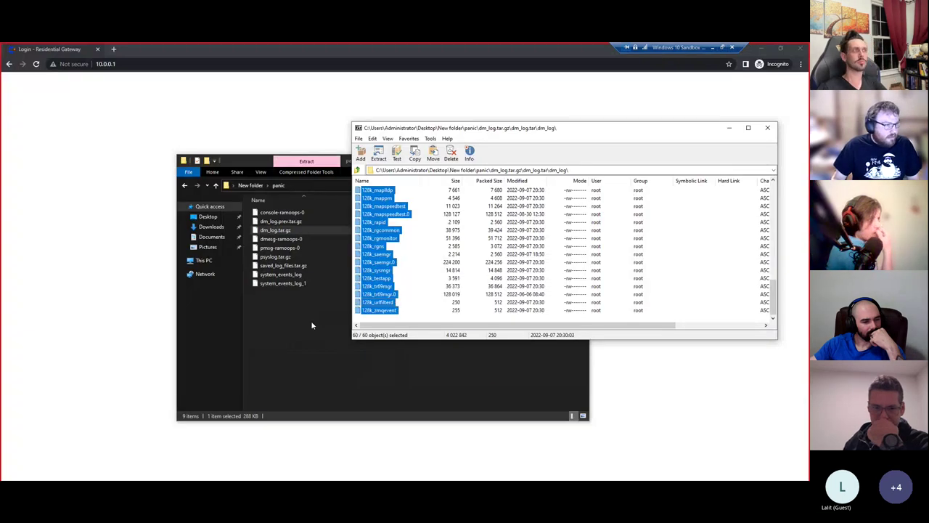
left_click_drag(361, 267, 301, 343)
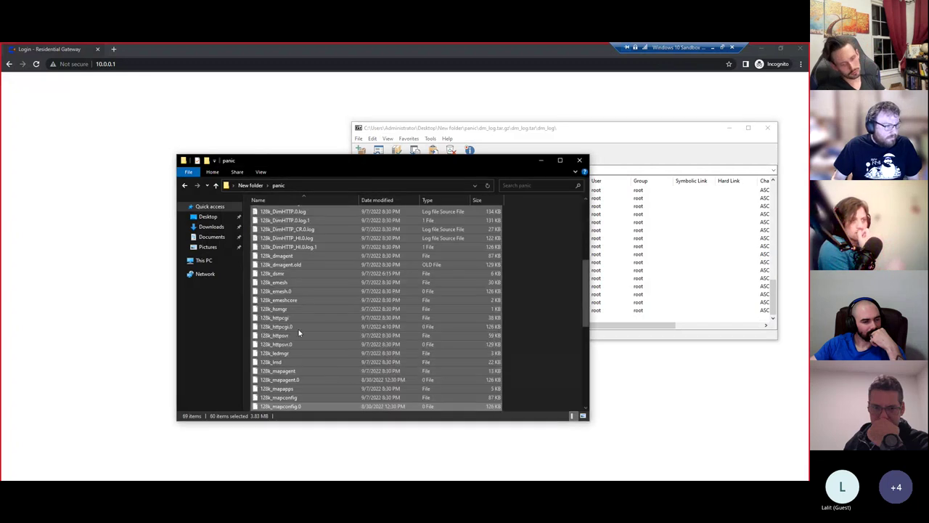
- Open the newly extracted 128k_httpcgi log from the panic folder with Code
left_click(292, 274)
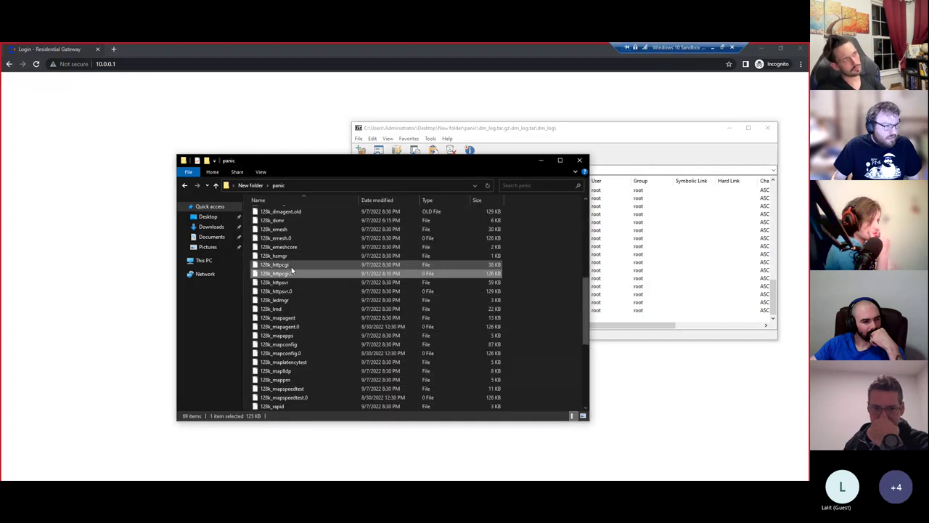
right_click(291, 267)
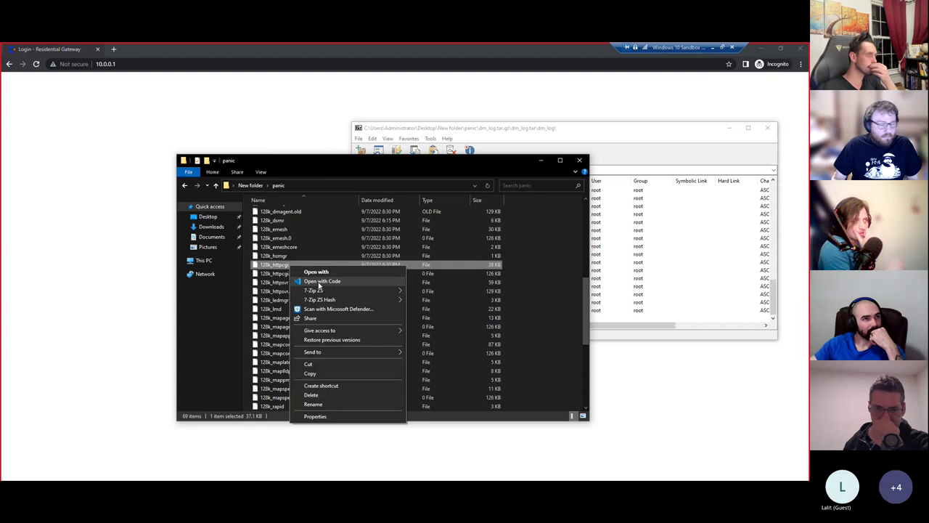
left_click(330, 281)
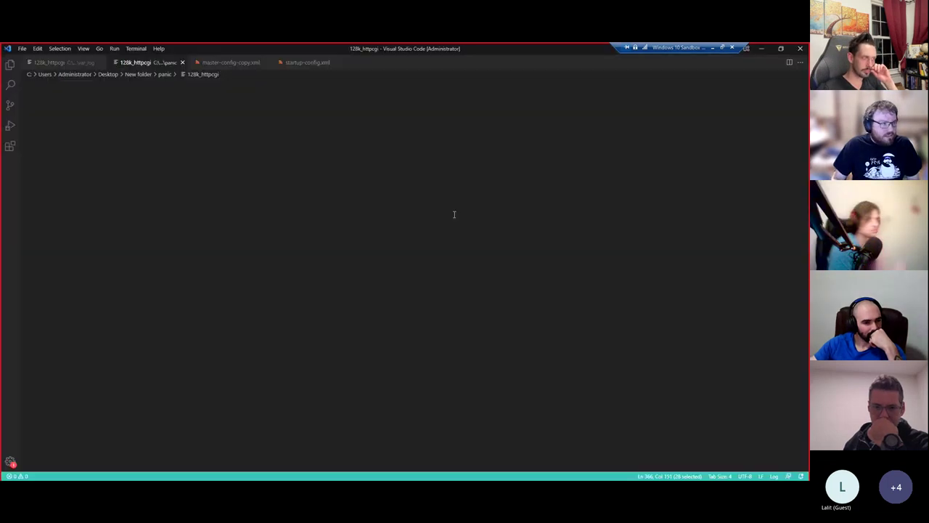
- Go to the end of 128k_httpcgi and select the plaintext password on line 350
left_click(767, 382)
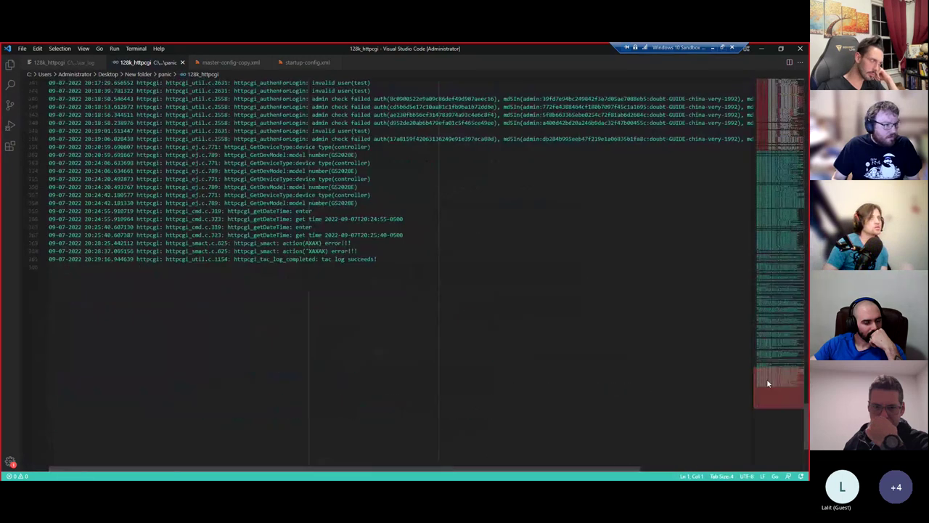
left_click(358, 295)
scroll(359, 295, "up", 1)
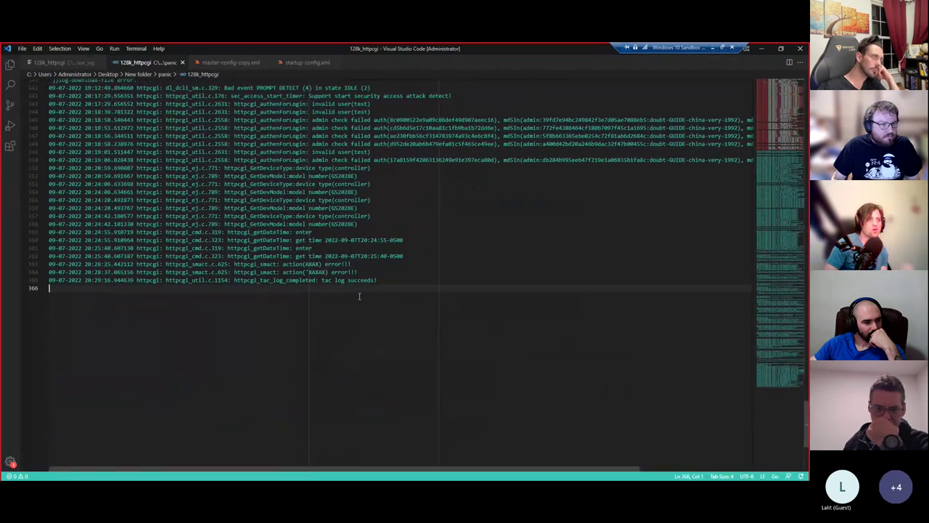
left_click_drag(636, 159, 737, 160)
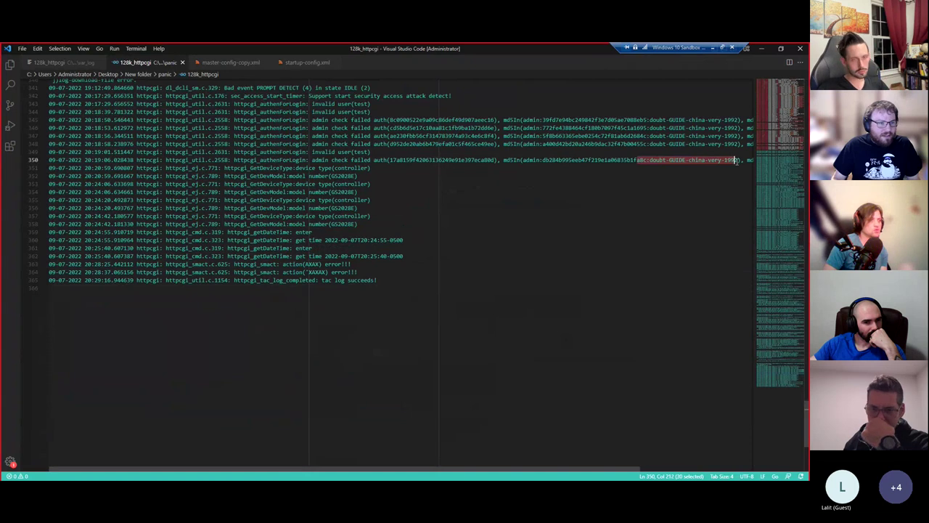
scroll(495, 182, "up", 1)
left_click(350, 181)
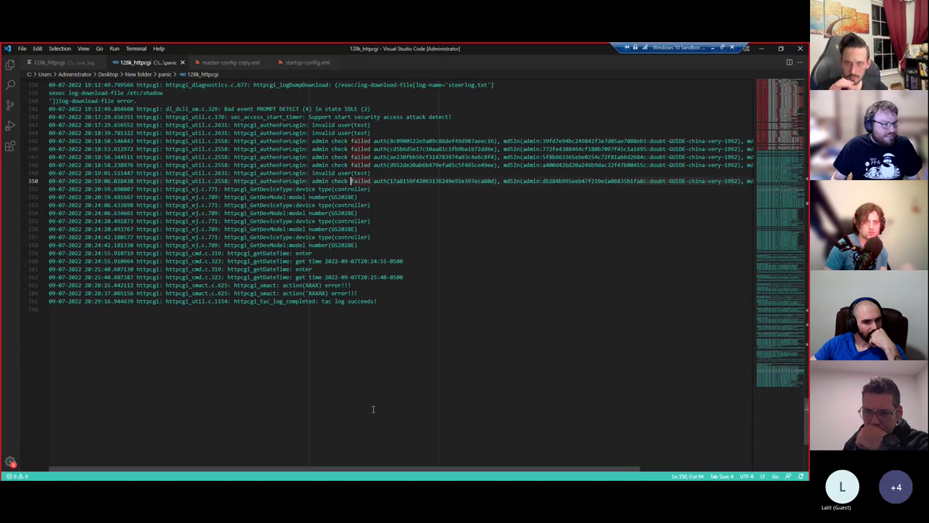
left_click_drag(336, 471, 458, 472)
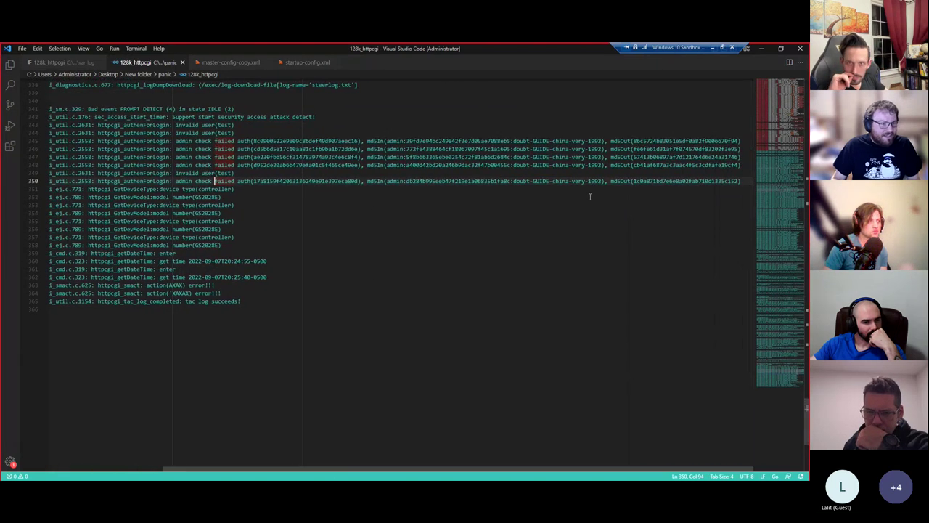
left_click_drag(603, 180, 516, 180)
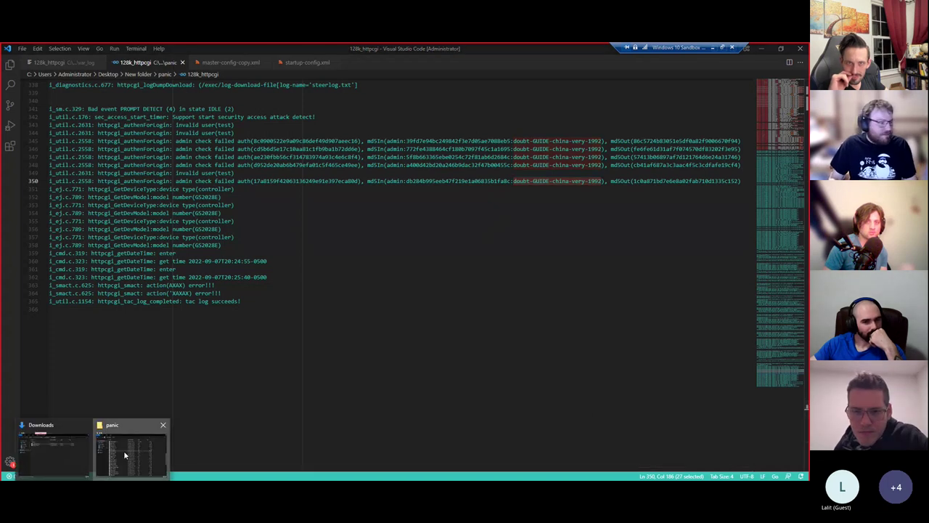
- Bring the panic folder window forward, scroll its file list, then hide it
left_click(124, 450)
scroll(336, 255, "up", 10)
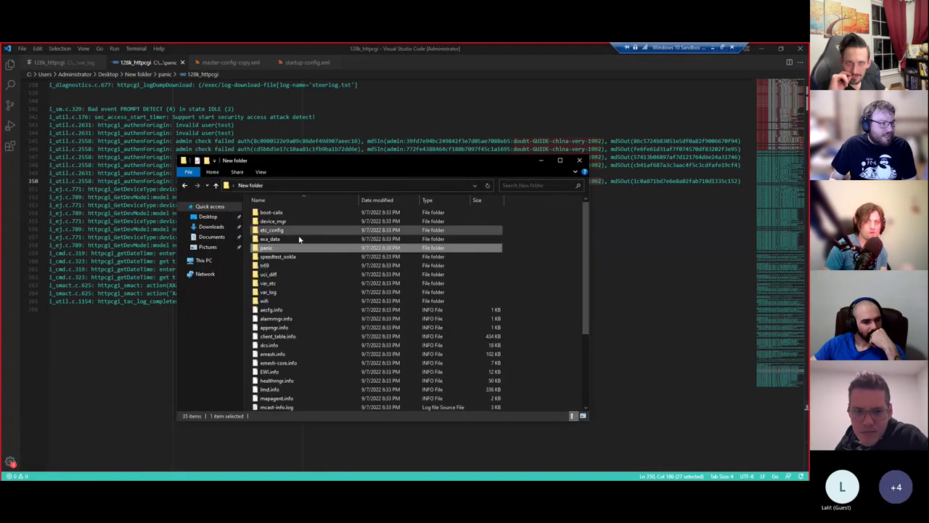
scroll(297, 243, "down", 2)
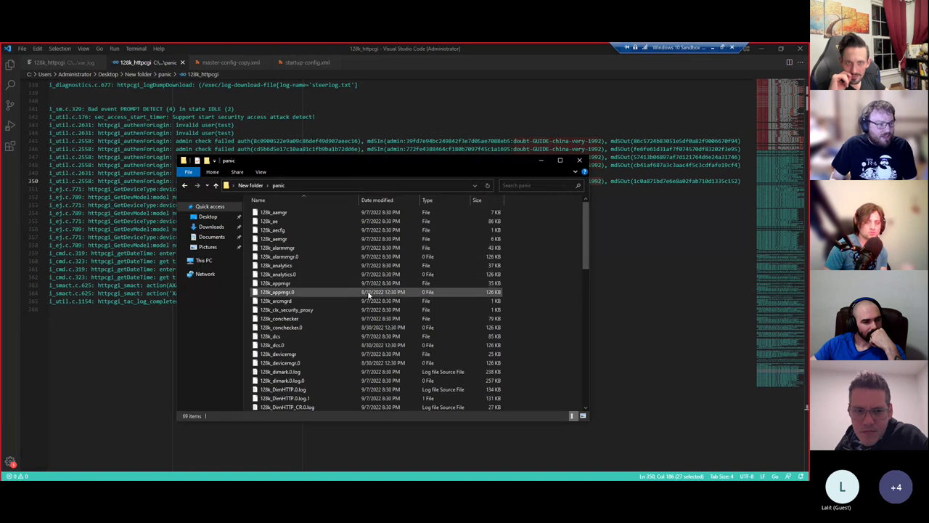
scroll(563, 278, "down", 3)
left_click(539, 160)
- Reselect line 350's password, highlight every admin occurrence, then return to the panic folder
left_click(593, 181)
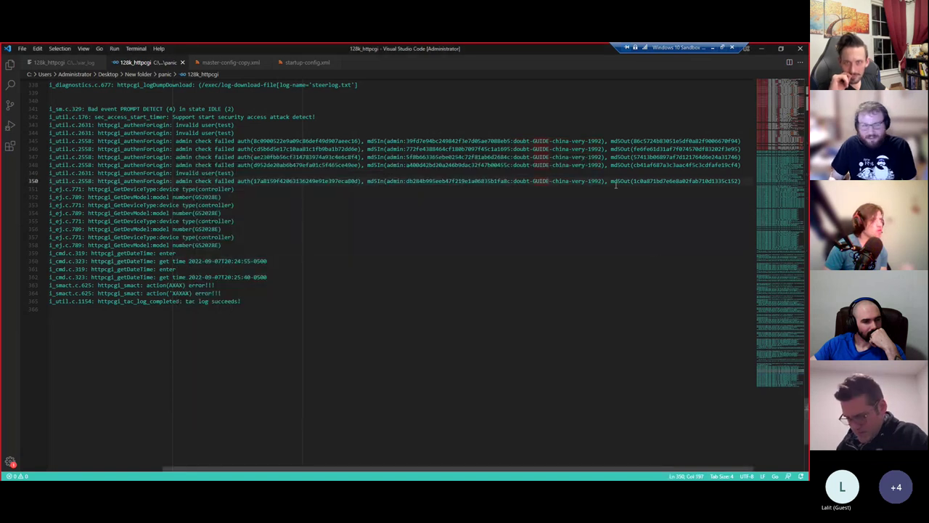
left_click_drag(603, 181, 516, 183)
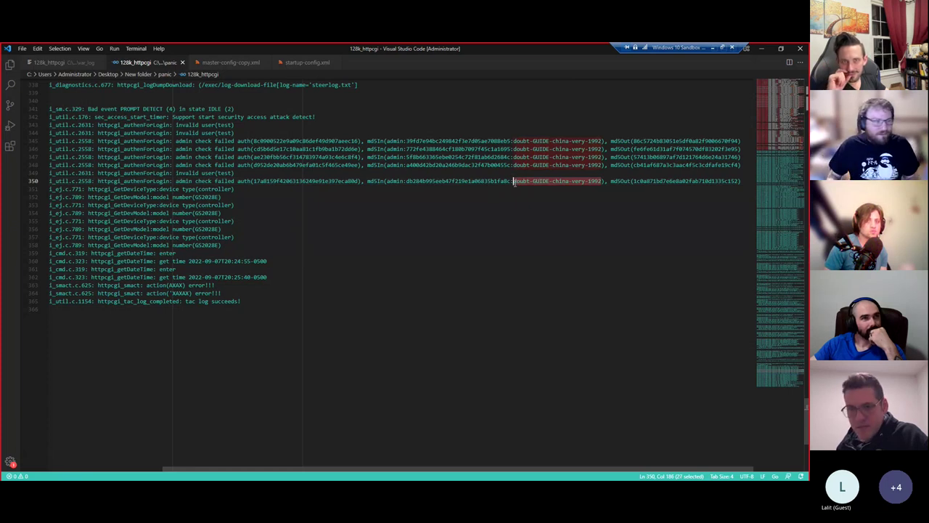
double_click(395, 181)
left_click_drag(514, 181, 605, 182)
left_click(383, 267)
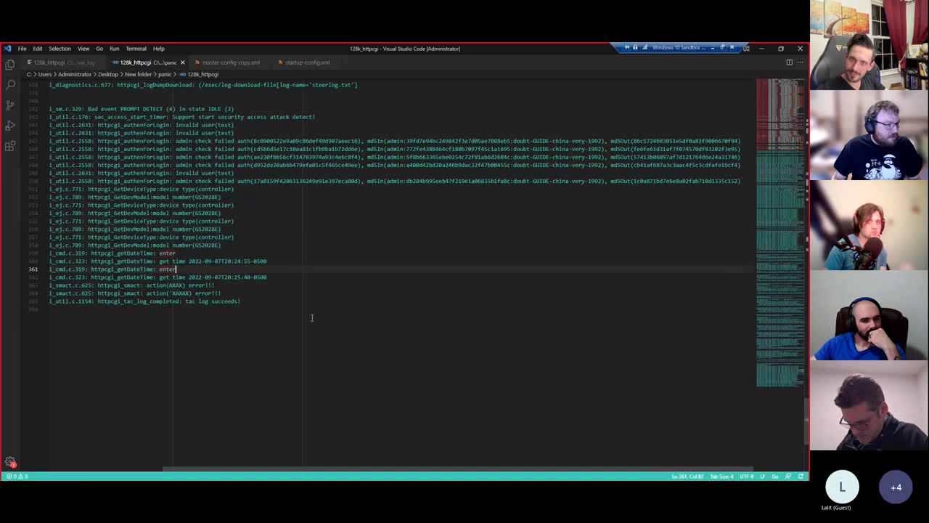
key("alt+Tab")
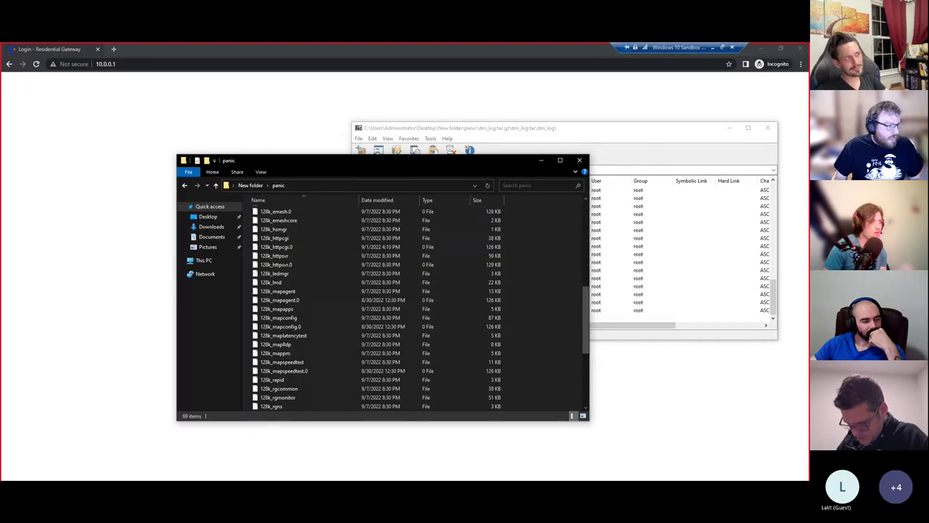
key("alt+Tab")
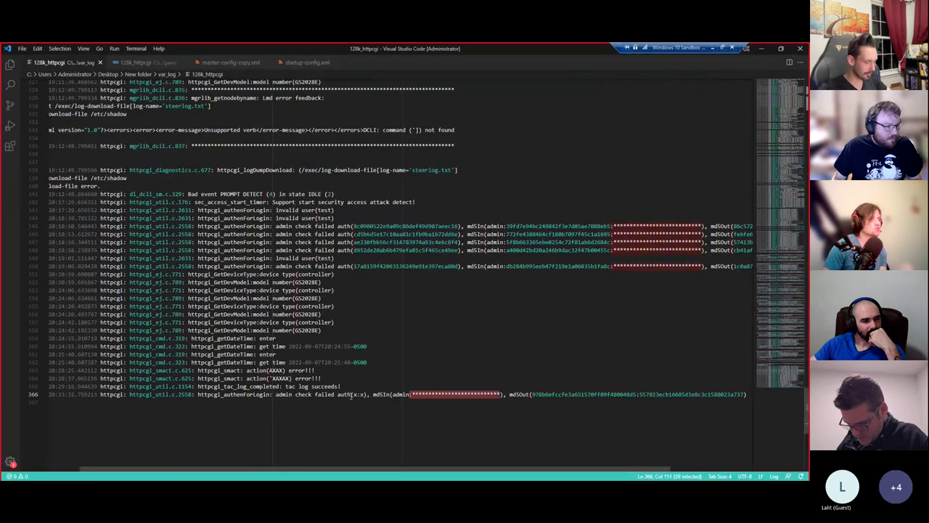
left_click_drag(413, 396, 500, 394)
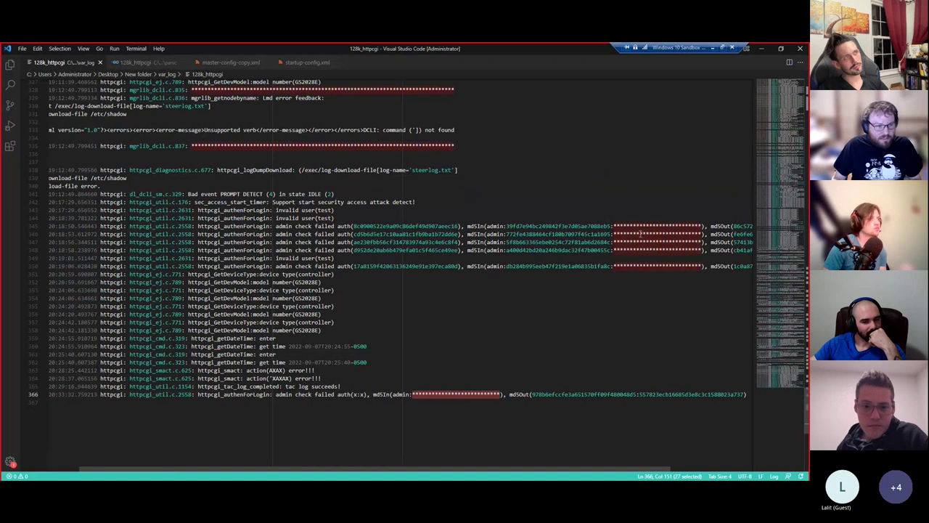
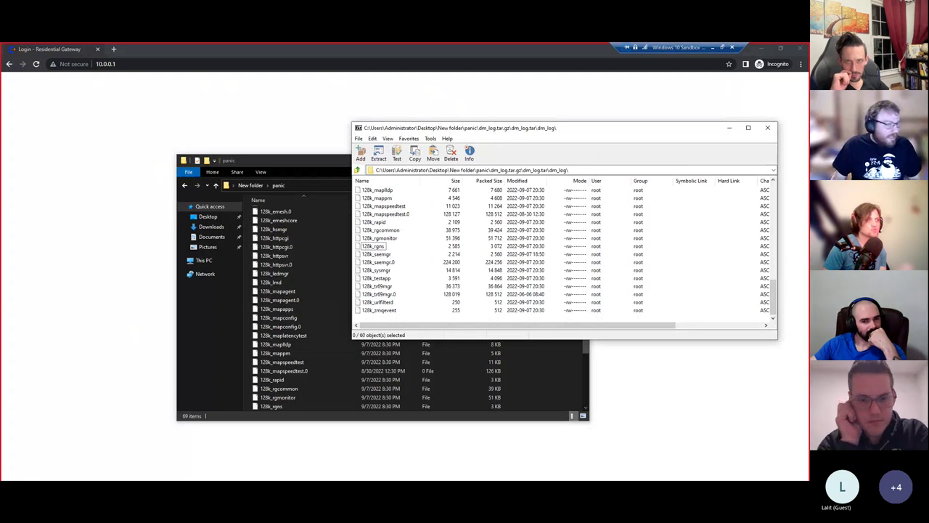
- Switch from 7-Zip File Manager to the 128k_httpcgi log open in VS Code
key("alt+Tab")
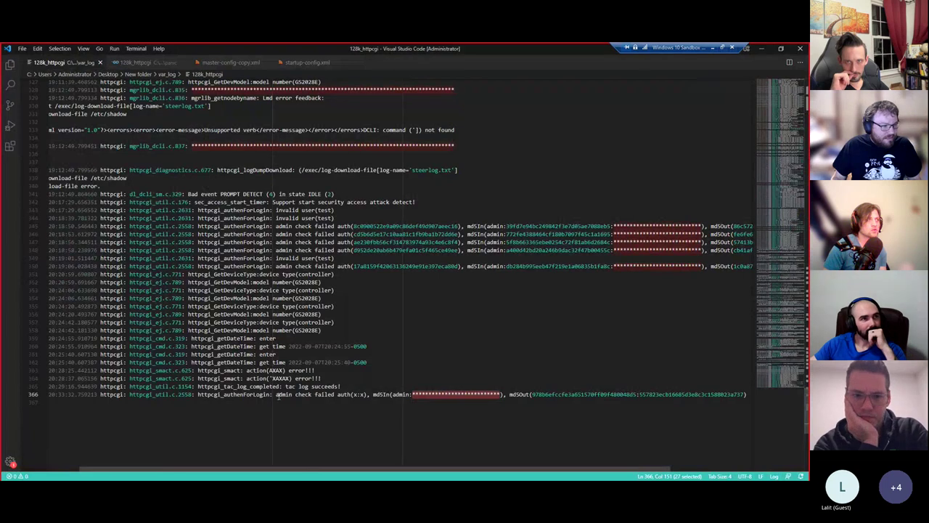
- Select the 'admin check failed auth(x:x)' text and md5In admin value on line 366
left_click_drag(366, 395, 491, 394)
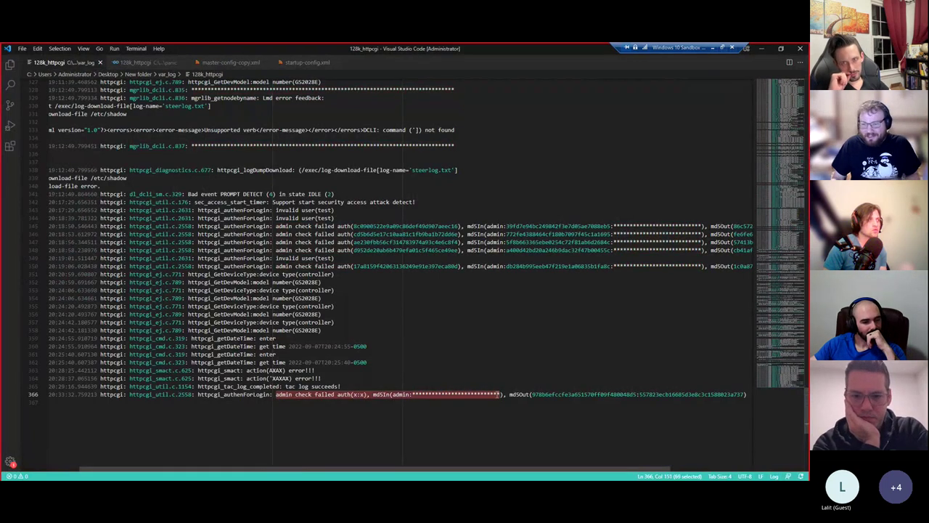
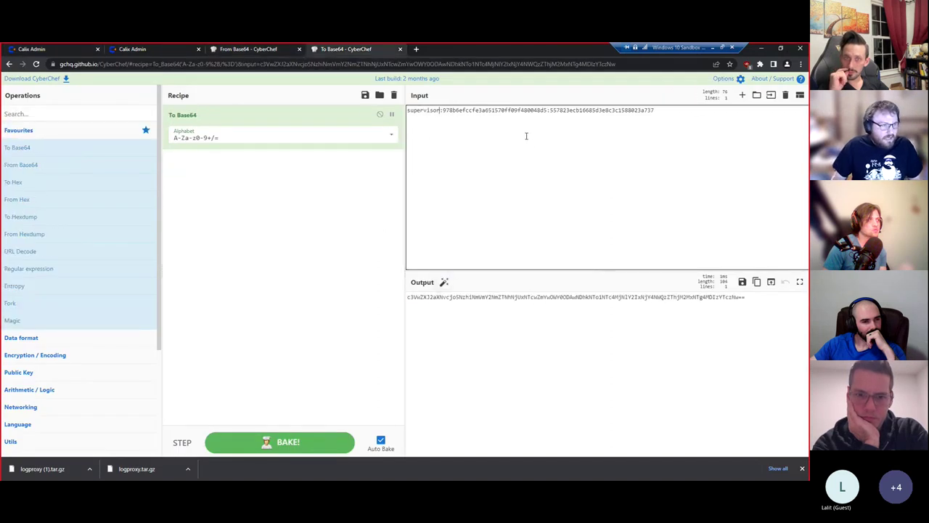
- Replace both hashes in the input with X to get supervisor:X:X, then select the whole Base64 output
double_click(510, 109)
type("X")
double_click(524, 109)
type("X")
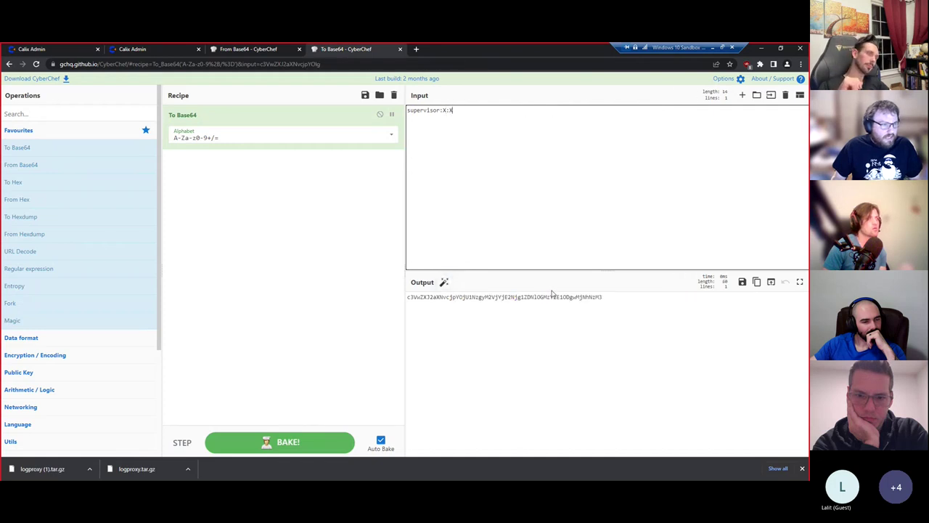
triple_click(540, 311)
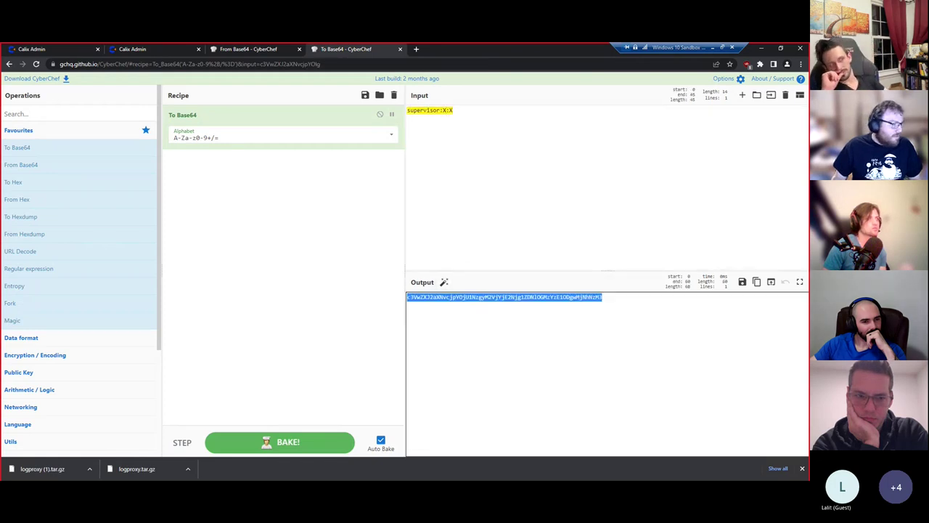
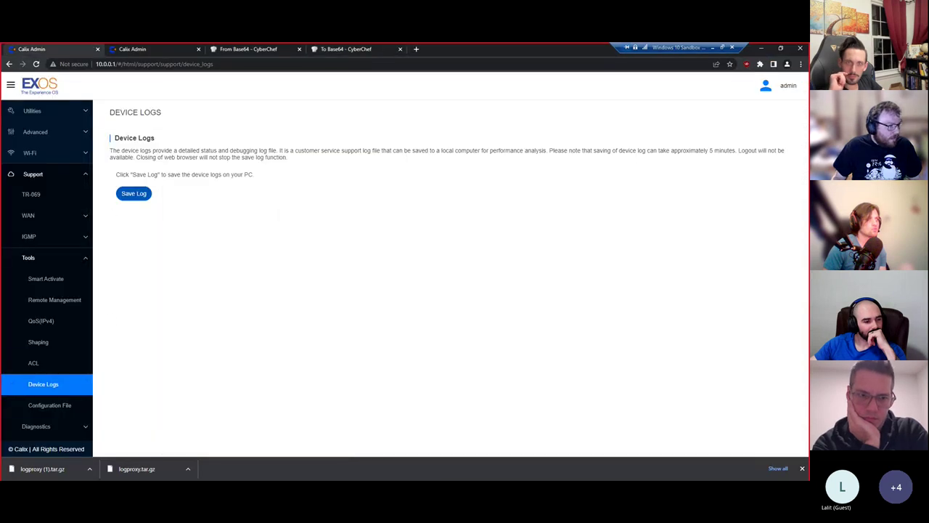
- Back on the EXOS Device Logs page, save a new log archive, logproxy (2).tar.gz
key("alt+Tab")
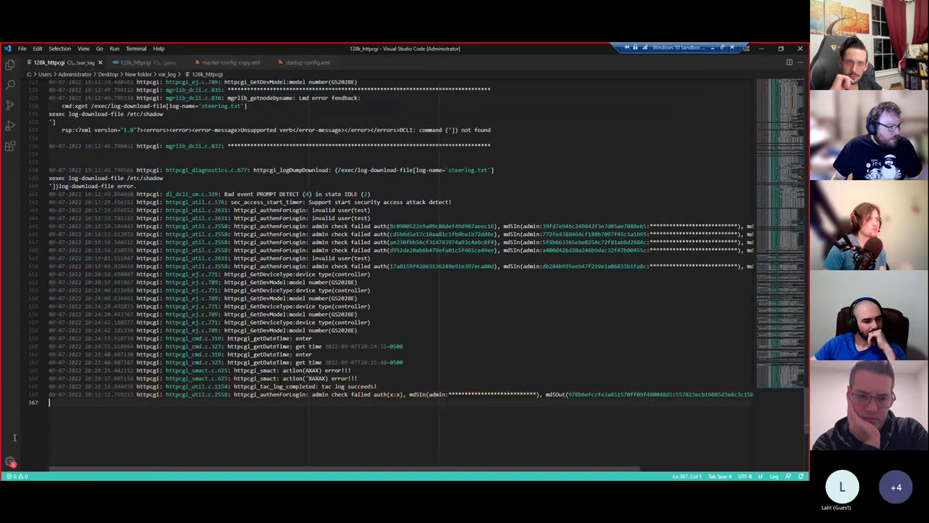
left_click(48, 454)
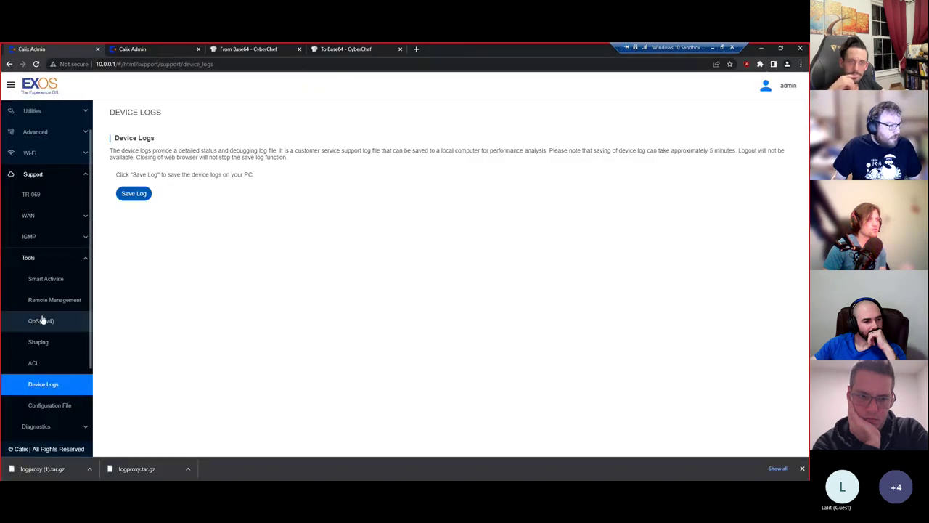
key("alt+Tab")
key("alt+Tab")
left_click(156, 450)
key("alt+Tab")
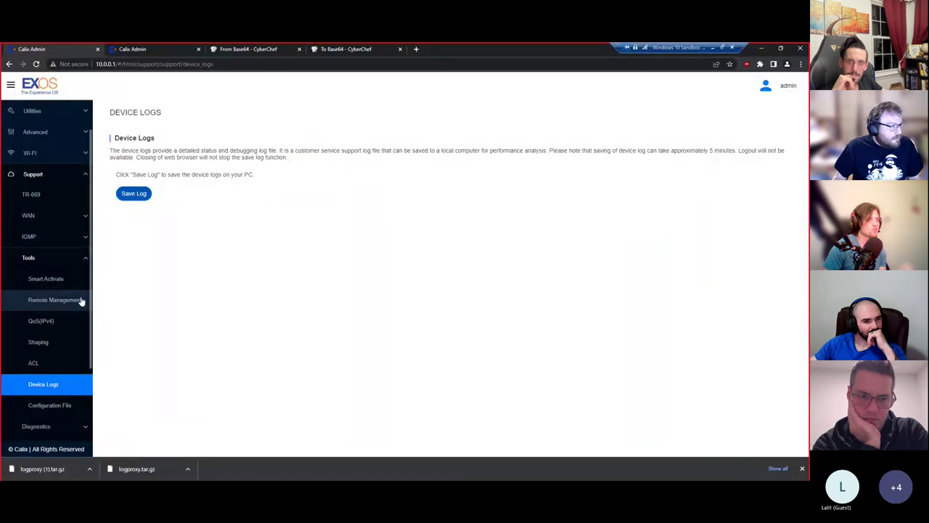
left_click(131, 194)
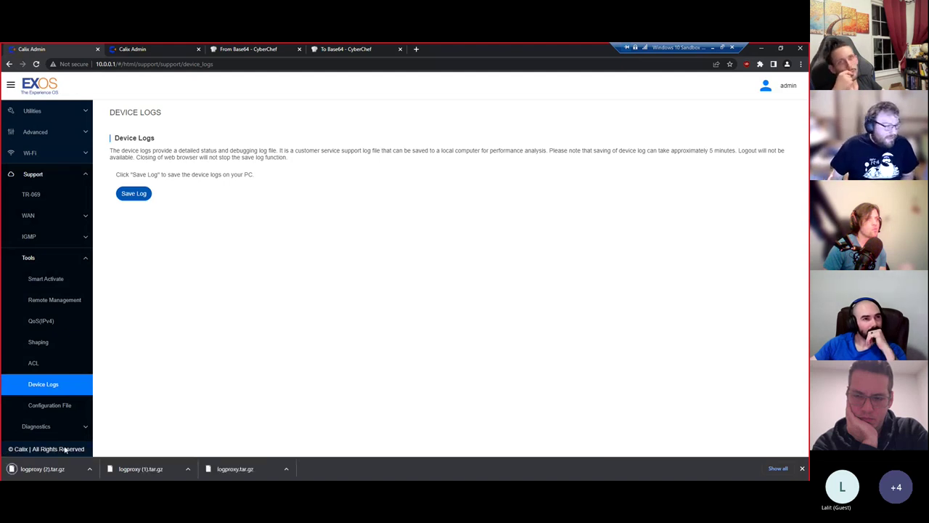
- Locate logproxy (2).tar.gz in its folder and open it and its inner tar in 7-Zip
left_click(89, 468)
left_click(130, 439)
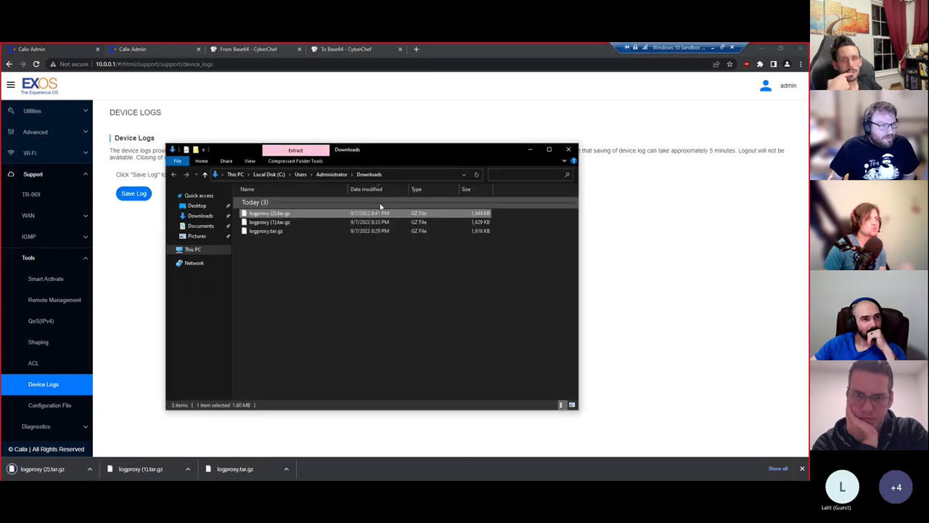
right_click(374, 213)
mouse_move(435, 238)
left_click(508, 239)
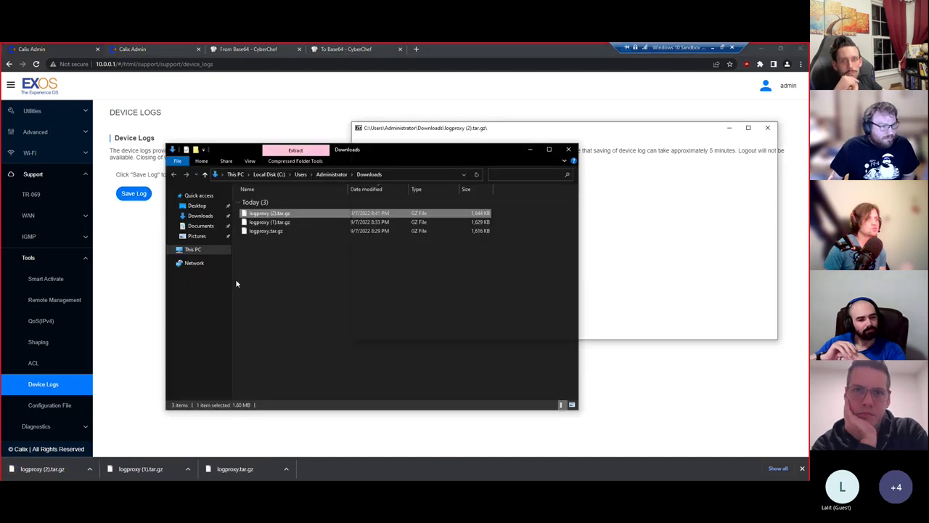
double_click(377, 190)
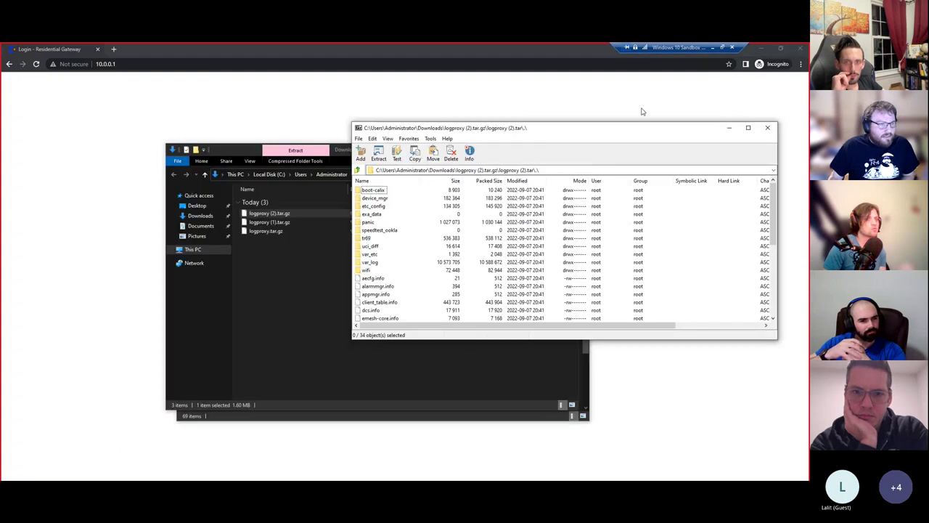
- Create a new desktop folder with the default name New folder (2)
left_click(755, 45)
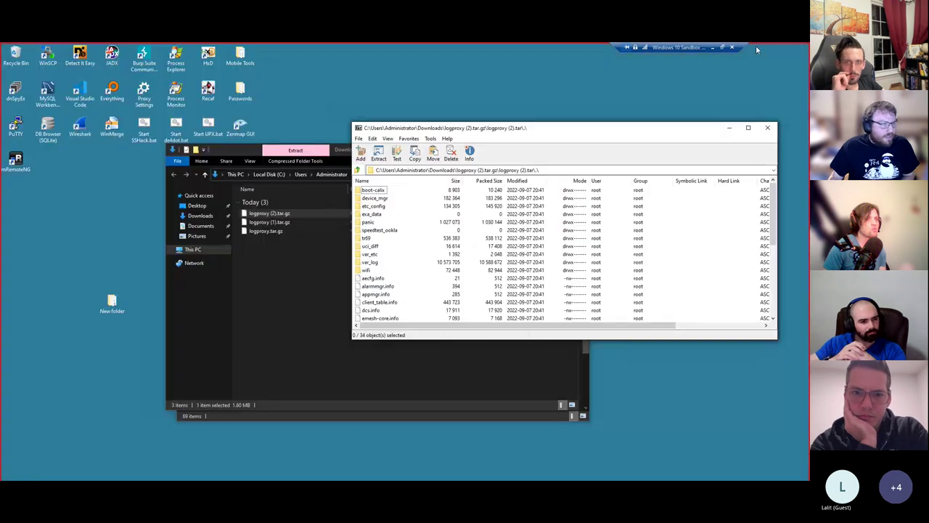
right_click(18, 234)
mouse_move(80, 302)
left_click(123, 302)
key("Return")
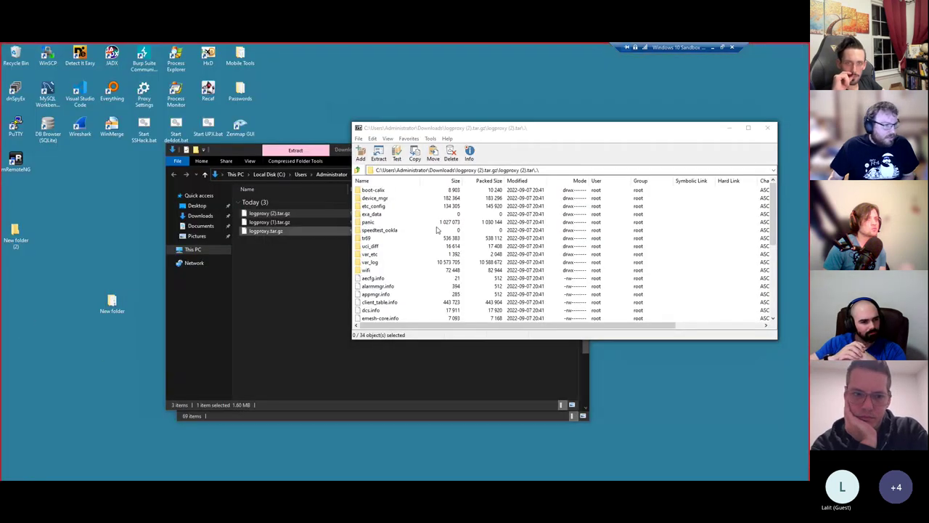
- Browse the archive and extract the panic folder into New folder (2)
left_click(370, 264)
double_click(371, 263)
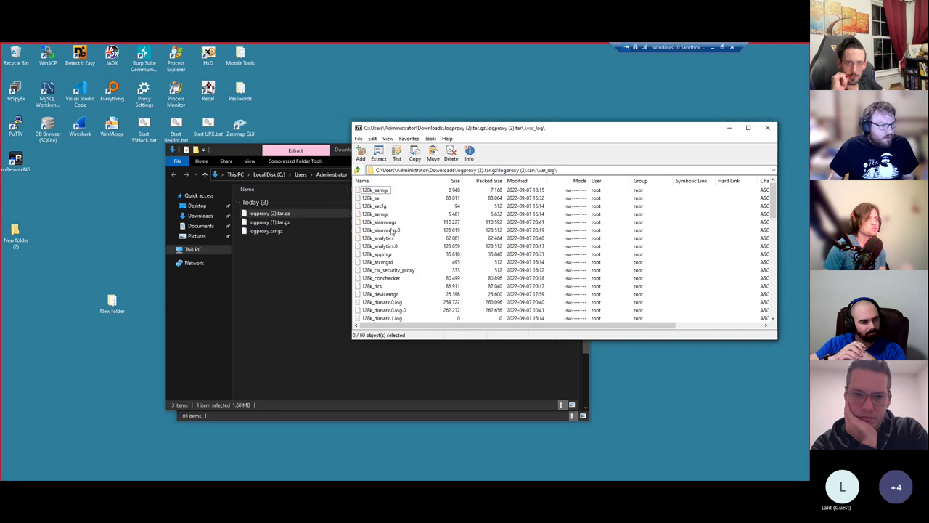
left_click(356, 169)
left_click(368, 222)
double_click(368, 221)
key("BackSpace")
left_click_drag(369, 221, 15, 234)
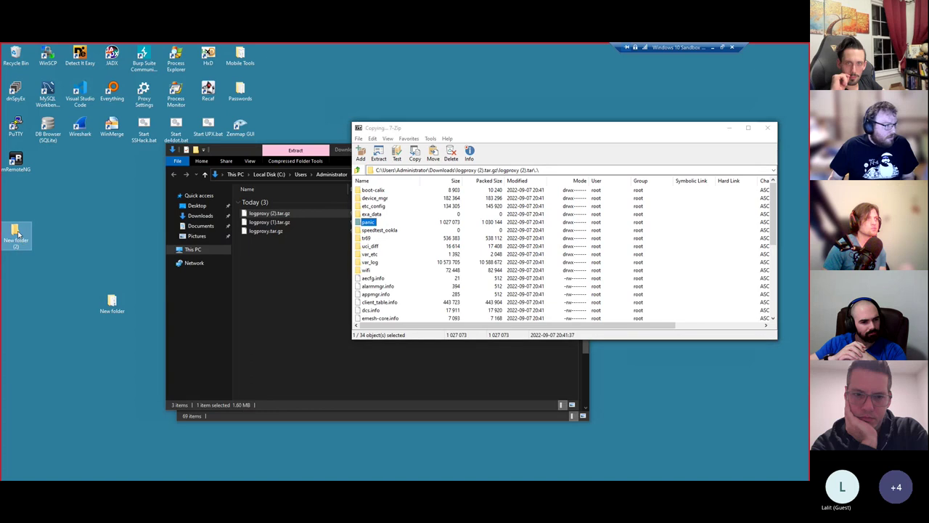
- In New folder (2)\panic, open dm_log.tar.gz in 7-Zip down to its dm_log folder
double_click(15, 234)
double_click(276, 223)
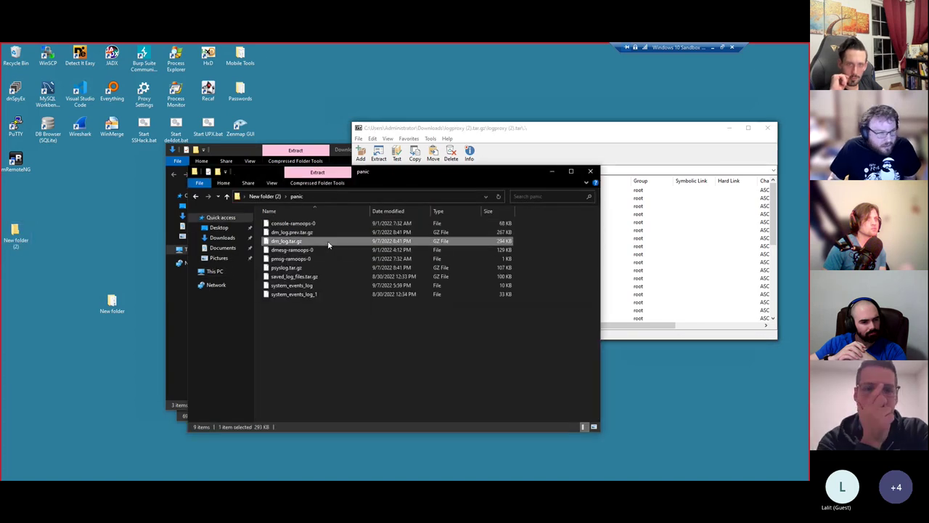
right_click(327, 243)
mouse_move(420, 271)
left_click(468, 268)
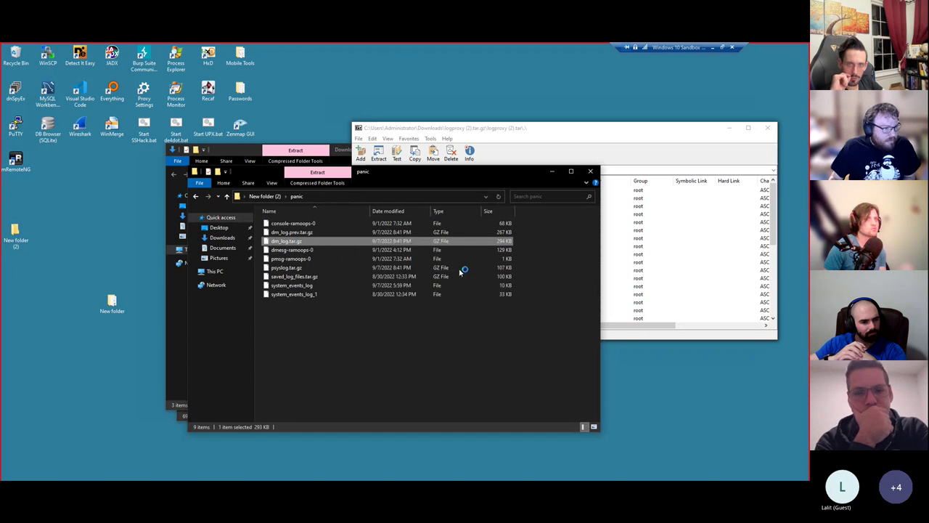
double_click(418, 191)
double_click(371, 191)
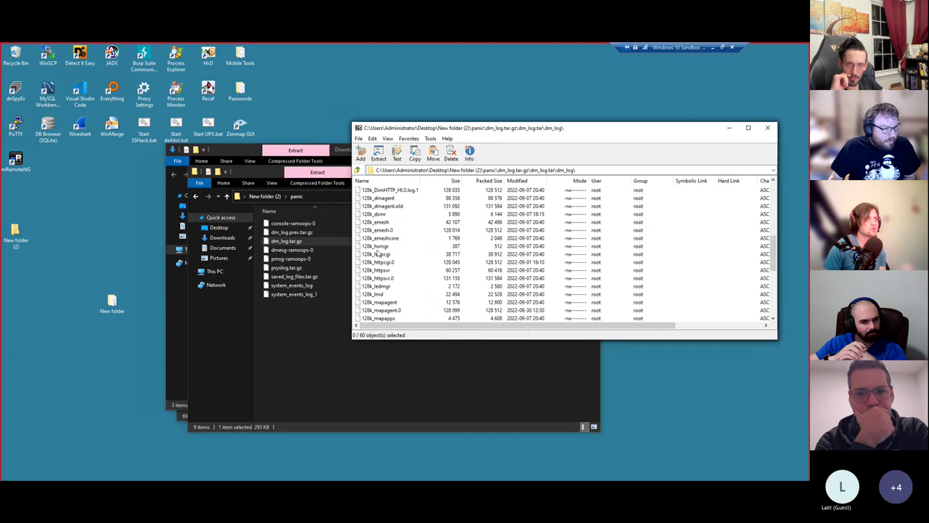
- Extract 128k_httpcgi into the panic folder and open it in VS Code
left_click_drag(377, 254, 315, 326)
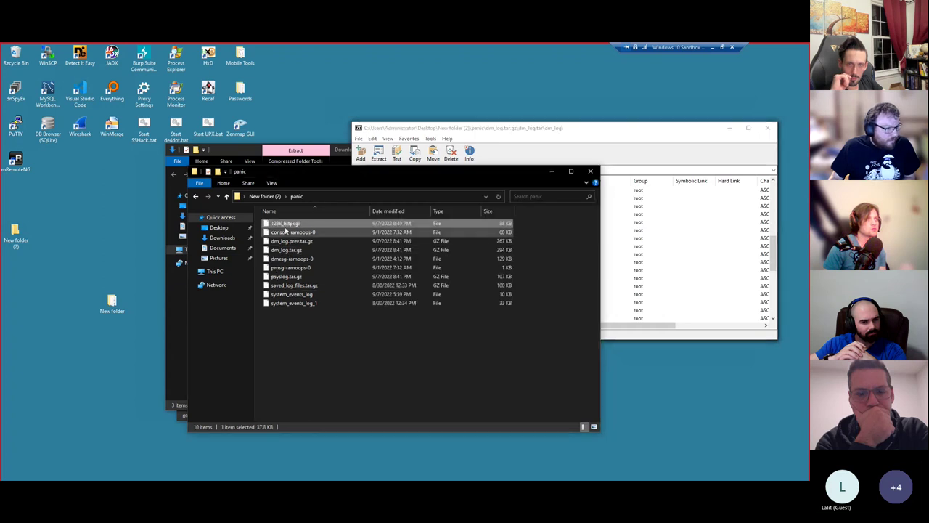
right_click(288, 223)
left_click(318, 236)
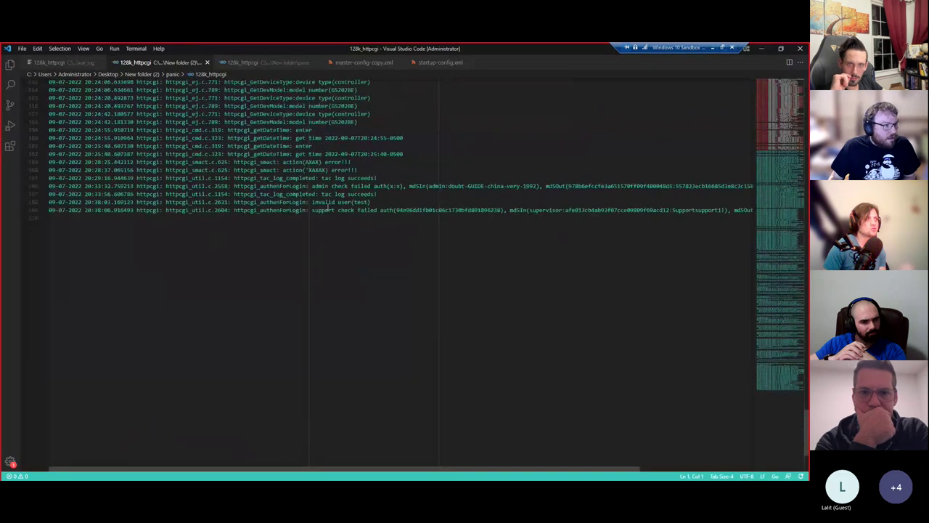
- Select the support login hash and supervisor password on line 369, then scroll right
left_click_drag(312, 210, 468, 210)
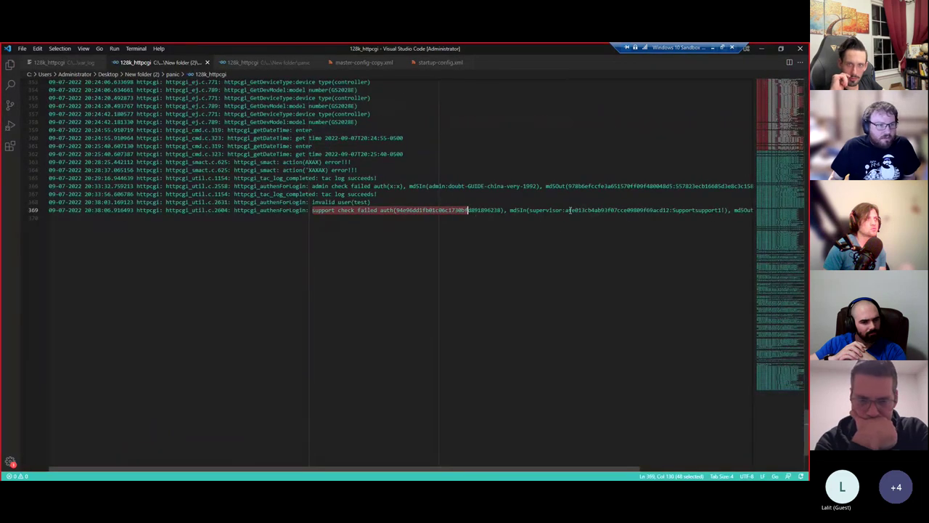
double_click(684, 210)
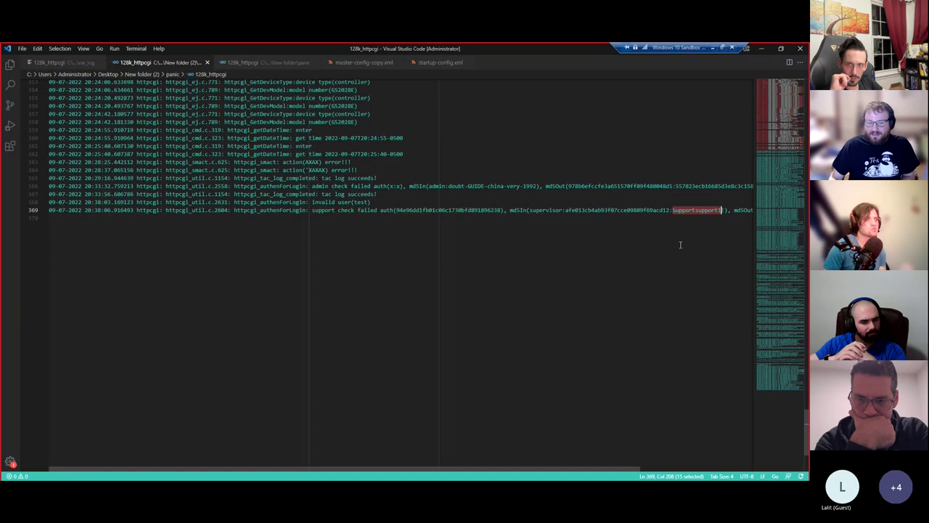
left_click_drag(437, 471, 510, 470)
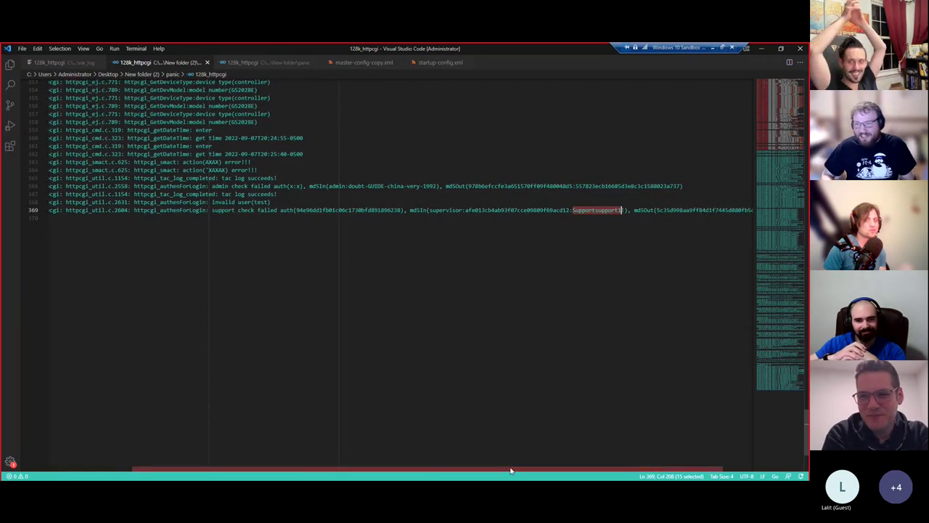
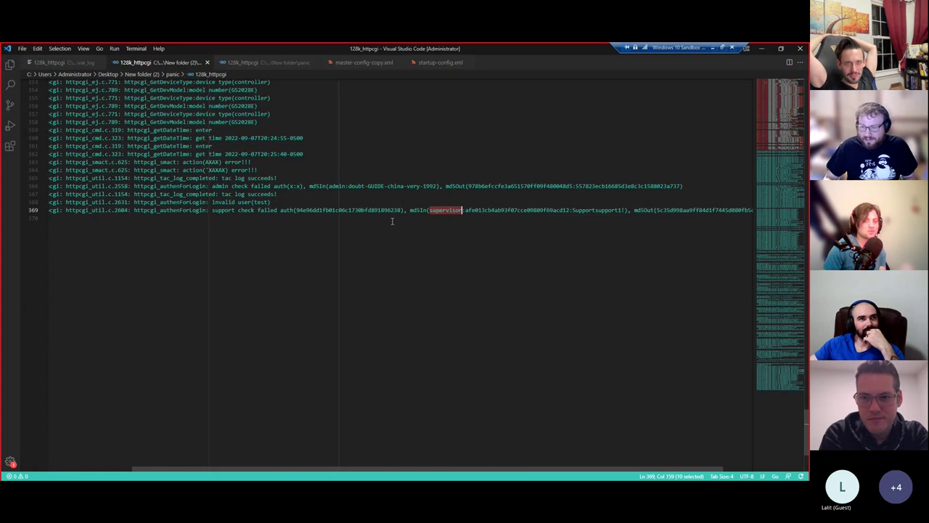
- Sign out of the admin account in the router admin browser window
left_click(65, 457)
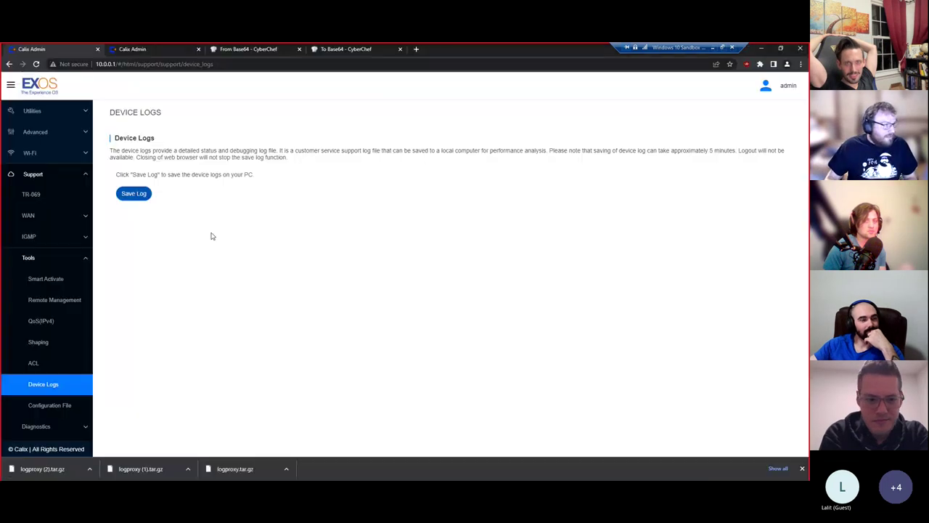
left_click(767, 86)
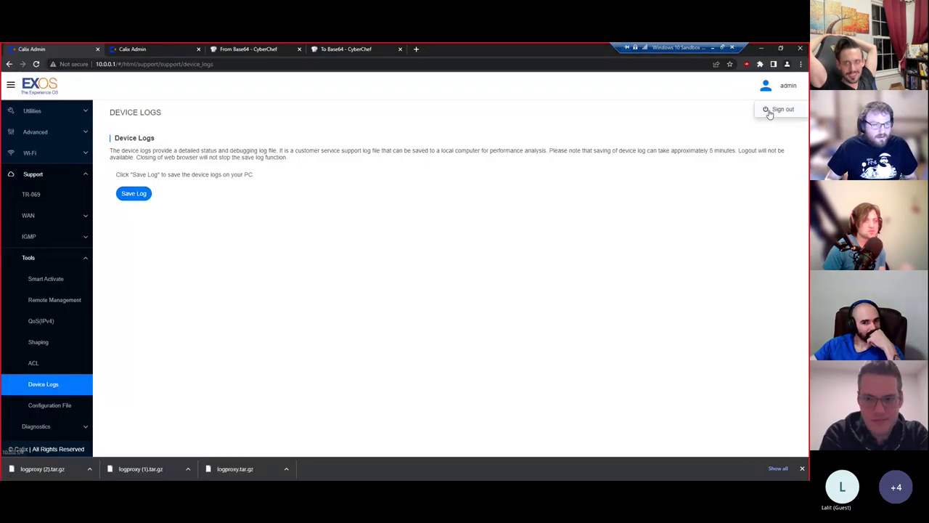
left_click(771, 110)
- Log back in as supervisor and dismiss the browser's save-password offer
left_click(391, 241)
type("supervis")
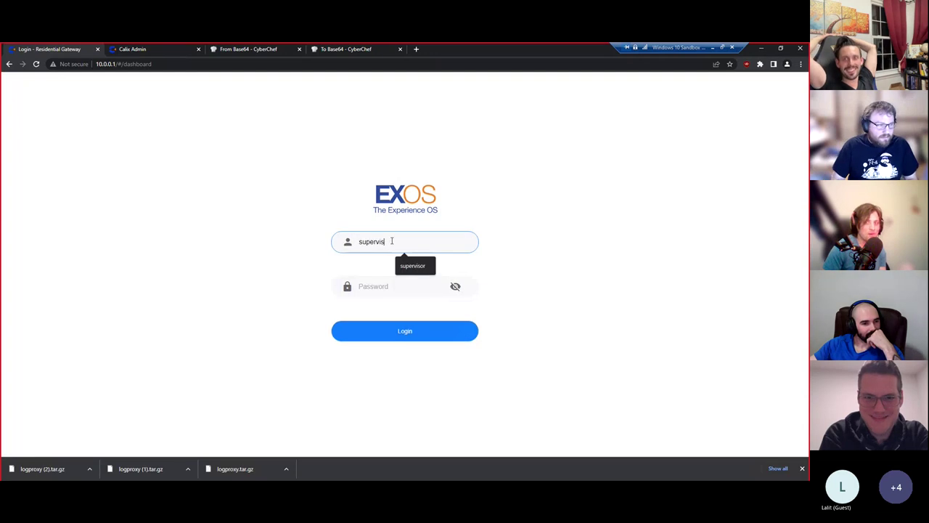
type("or")
key("Tab")
key("Return")
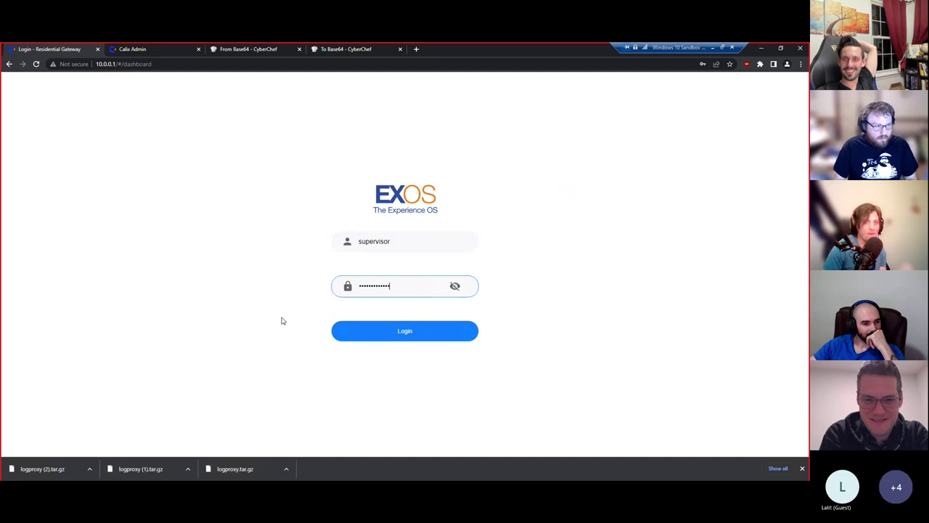
left_click(379, 331)
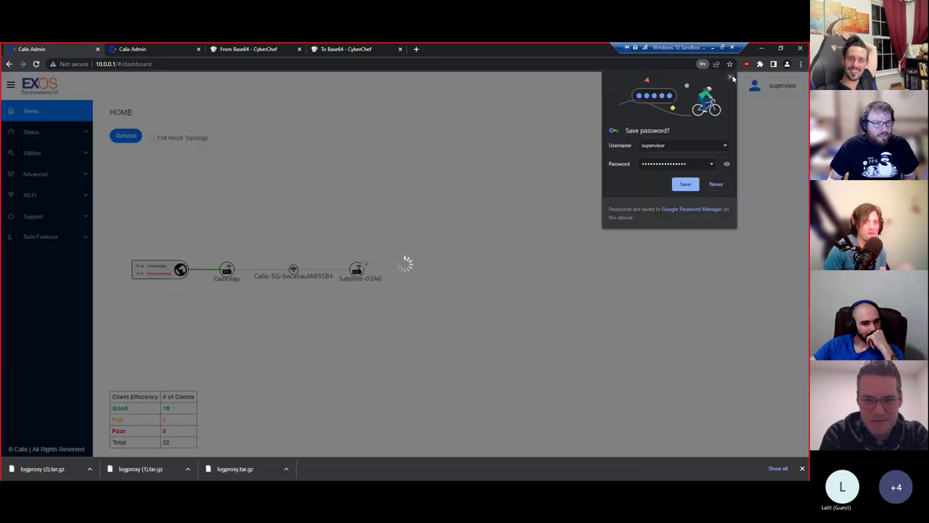
left_click(731, 78)
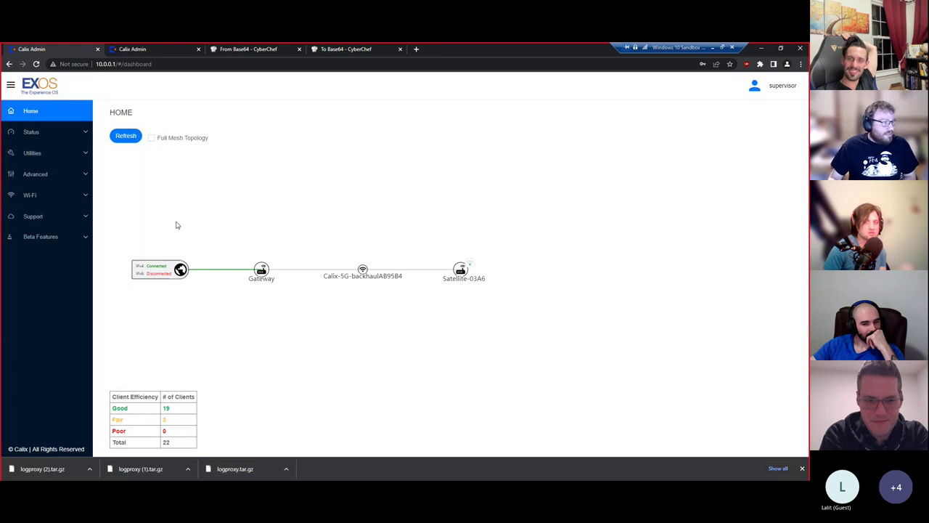
- Expand the Support section, then look through the panic log folders, including the 69-item one
left_click(68, 218)
left_click(61, 403)
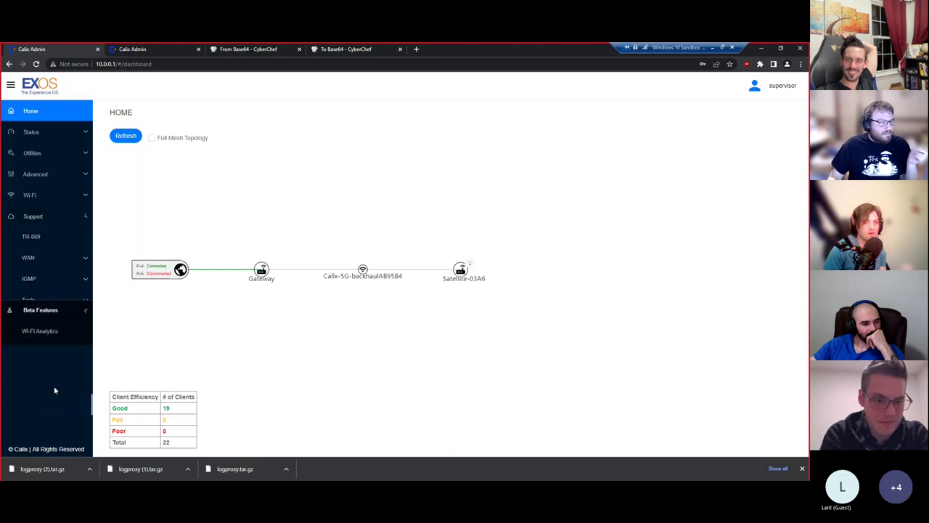
left_click(63, 216)
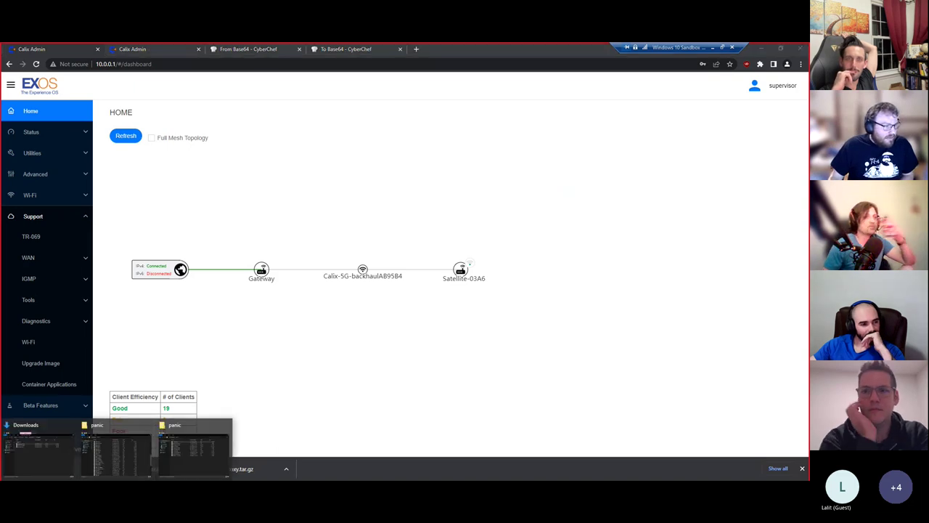
left_click(192, 444)
left_click(590, 171)
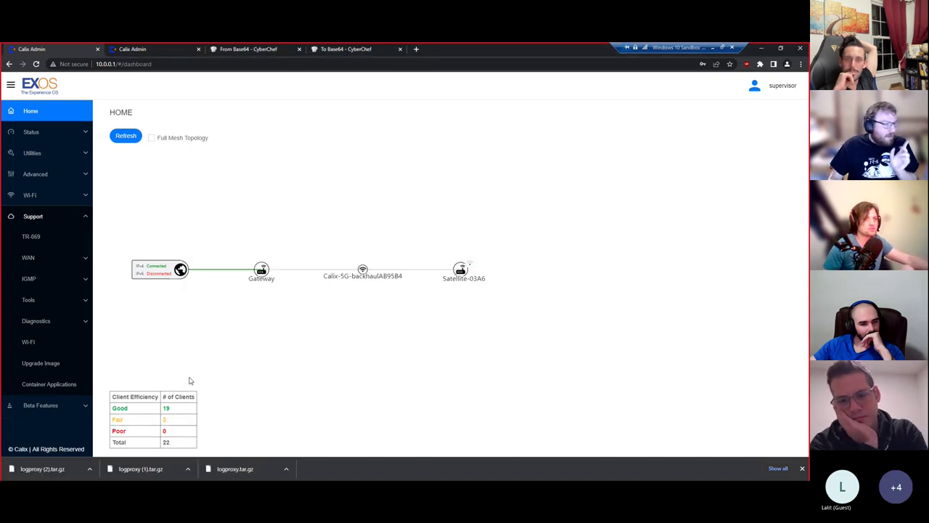
left_click(130, 448)
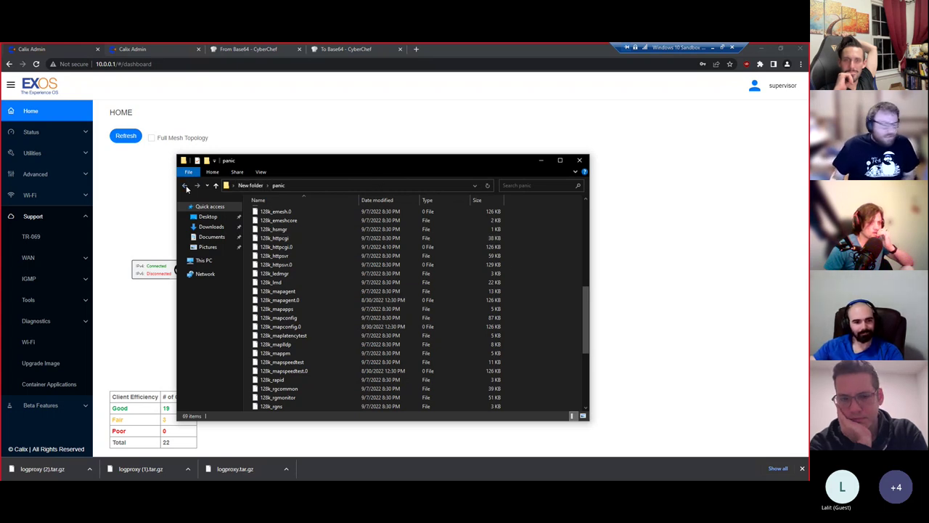
- Back in the router admin, expand Diagnostics and go to the Packet Capture page
left_click(65, 294)
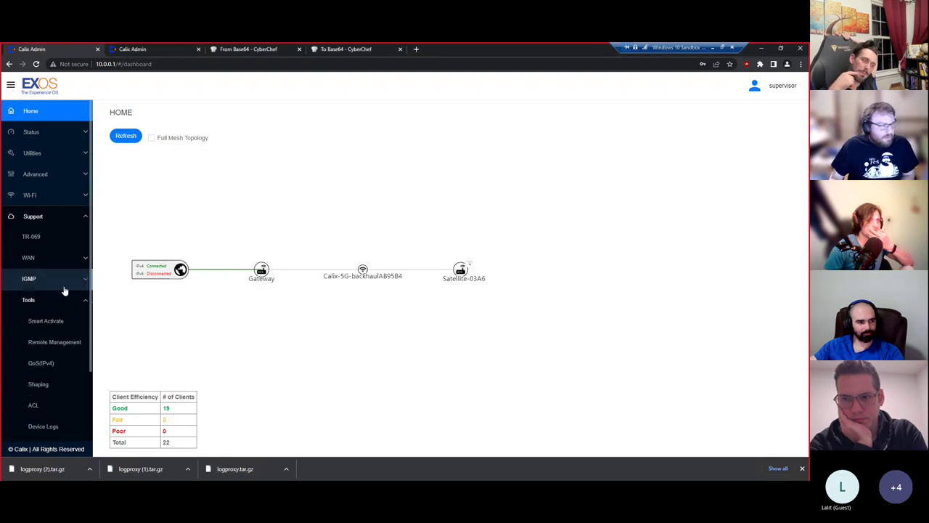
left_click(58, 260)
left_click(40, 258)
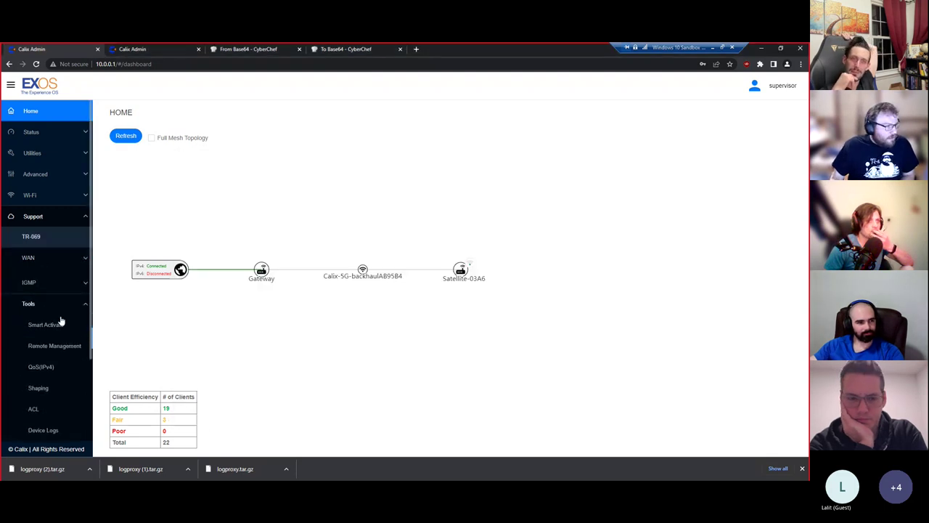
scroll(59, 348, "down", 2)
left_click(64, 380)
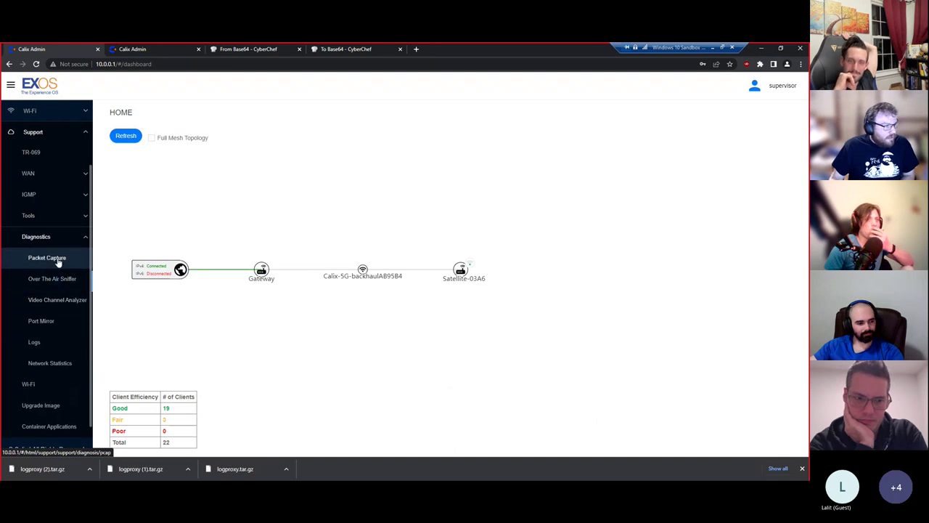
left_click(60, 259)
- Start a capture on interface ath0, protocol TCP, with host IP 10.0.0.254
left_click(328, 164)
left_click(319, 180)
left_click(336, 183)
left_click(321, 205)
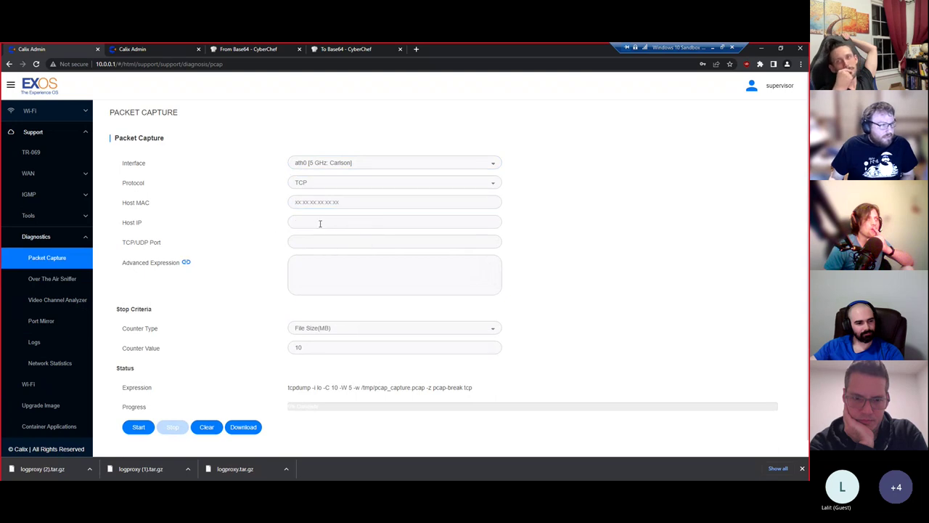
left_click(328, 224)
type("10.0.0.254")
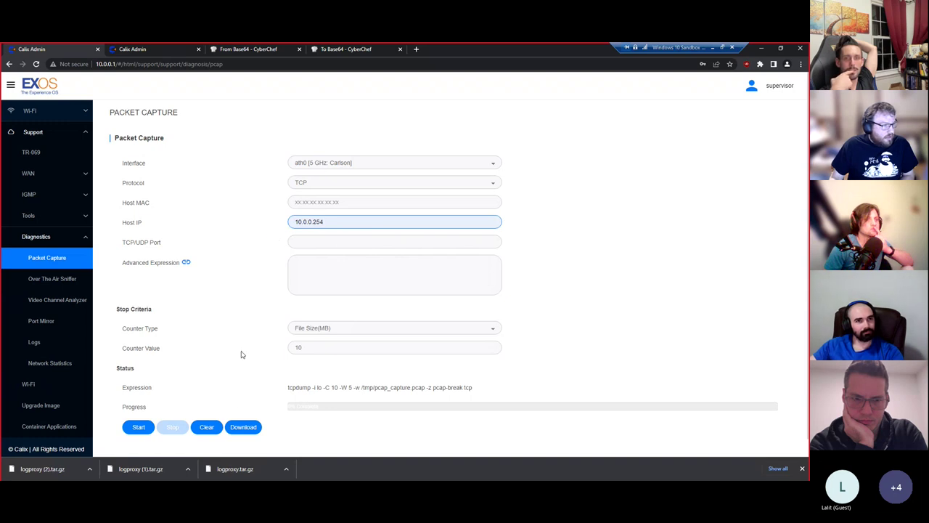
left_click(136, 428)
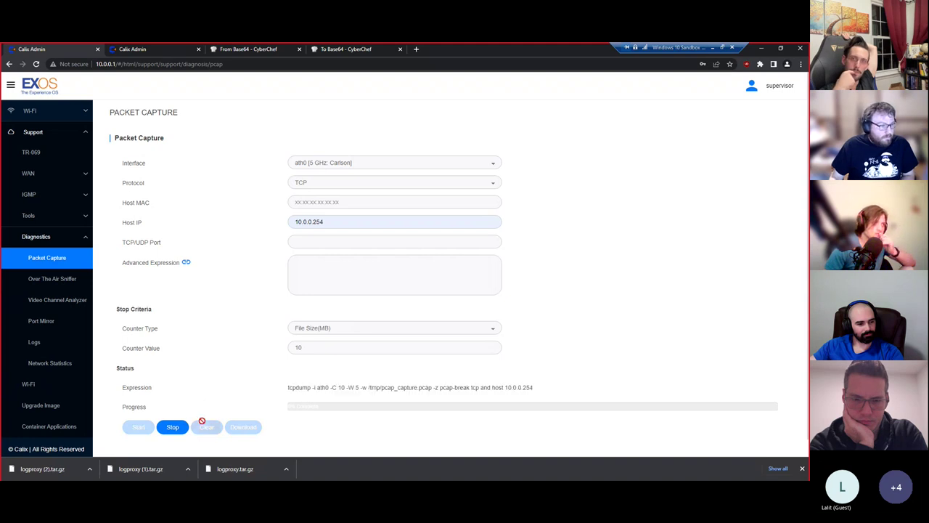
- Select the generated tcpdump expression and its host address, then clear the selection
left_click_drag(297, 389, 531, 391)
left_click(454, 392)
left_click(533, 392)
left_click(338, 225)
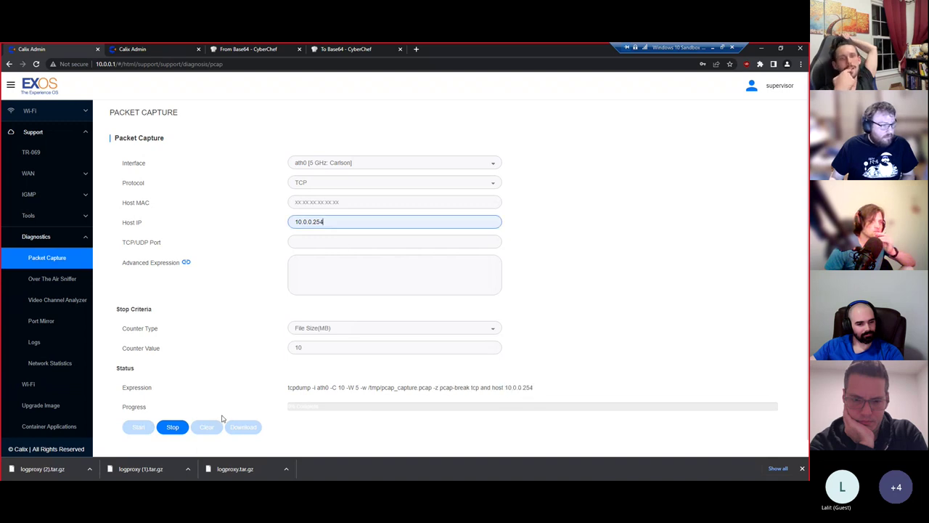
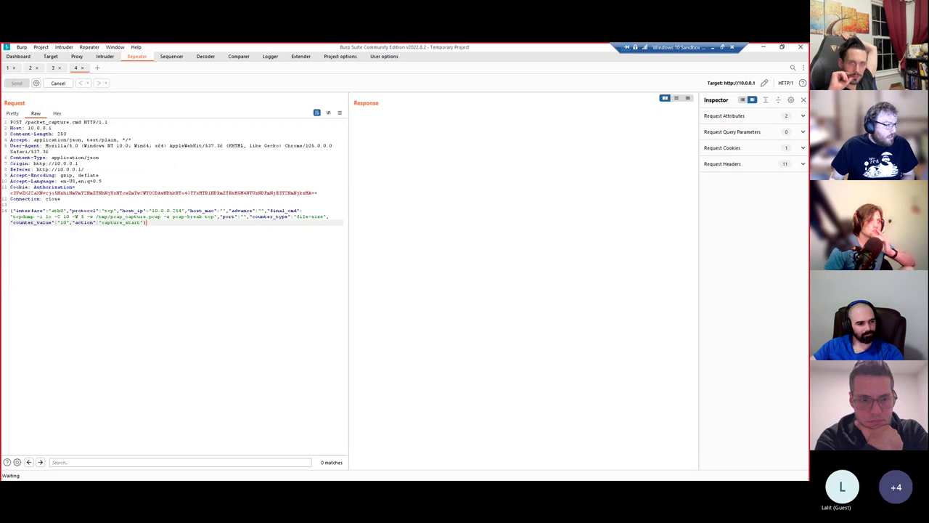
- Bring up Proxy HTTP history to compare the captured /packet_capture.cmd capture_start entries
left_click(77, 57)
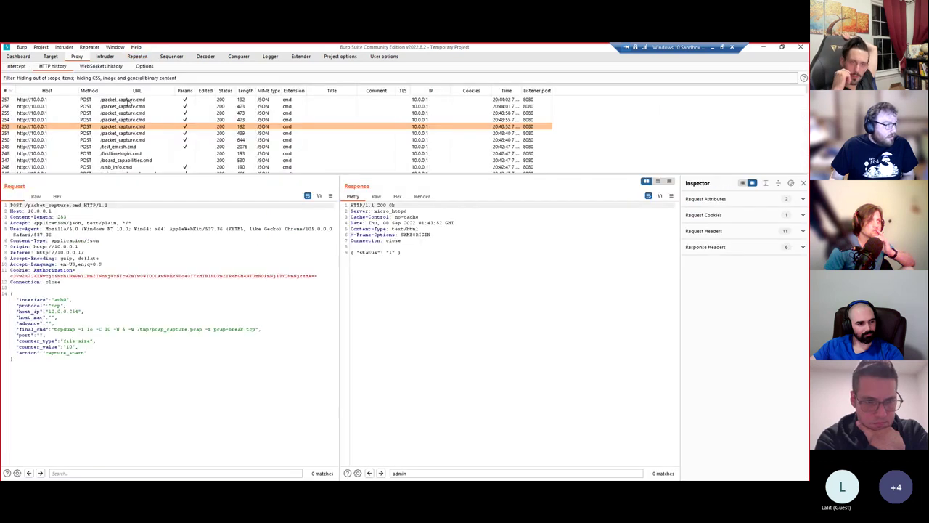
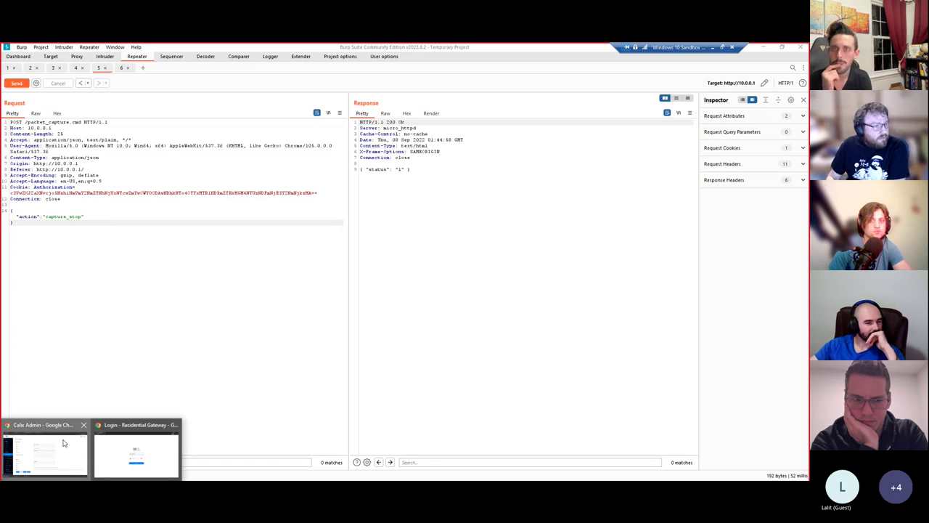
- Bring the 'Calix Admin - Google Chrome' window back to the front from the taskbar
left_click(63, 442)
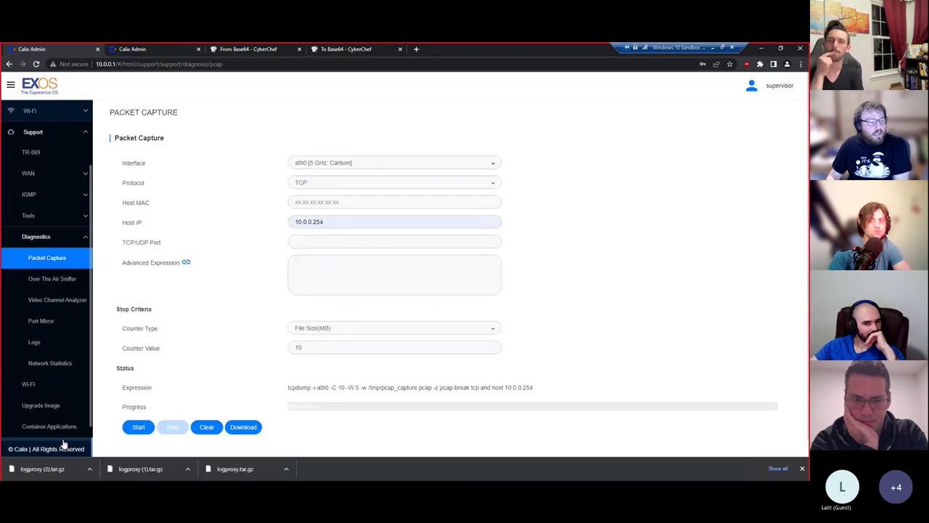
- Download the stopped capture from the Packet Capture page as pcap_capture.tar
left_click(244, 427)
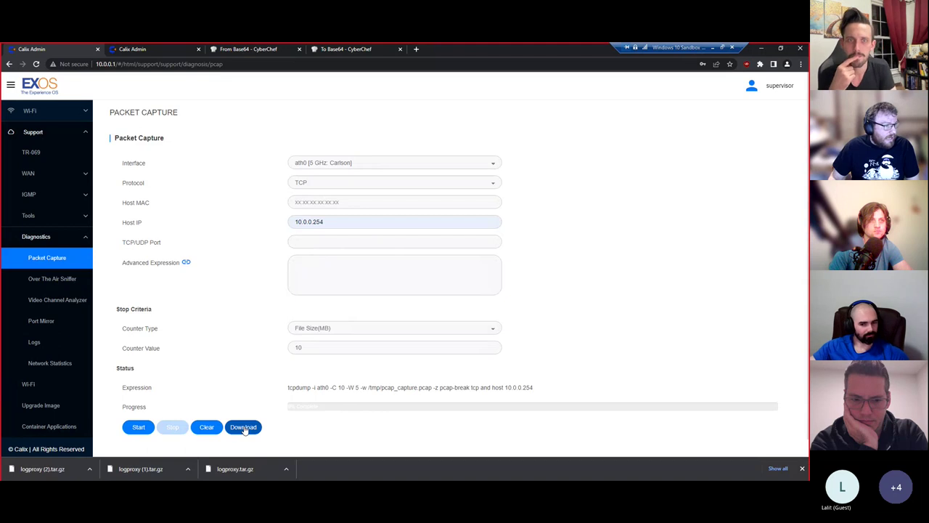
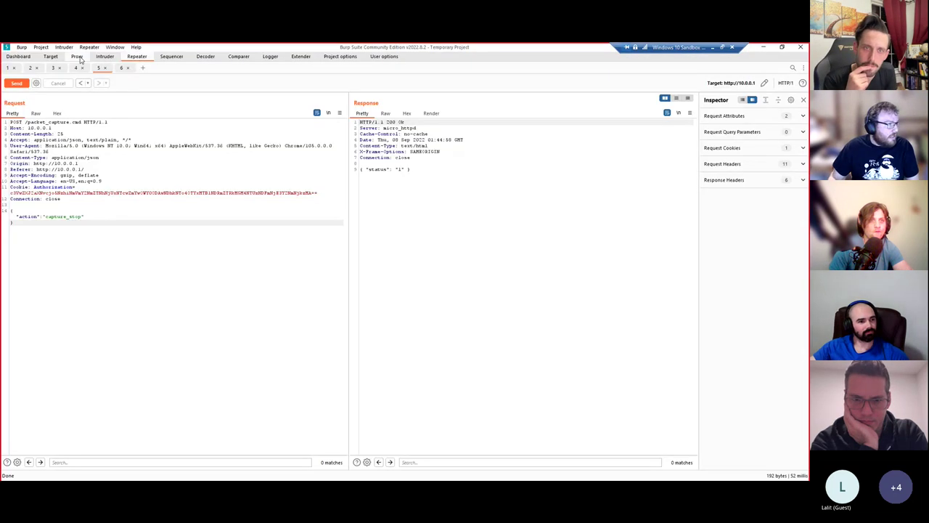
- Show Proxy HTTP history with the latest packet_capture.cmd capture_download request and response
left_click(80, 58)
left_click(149, 102)
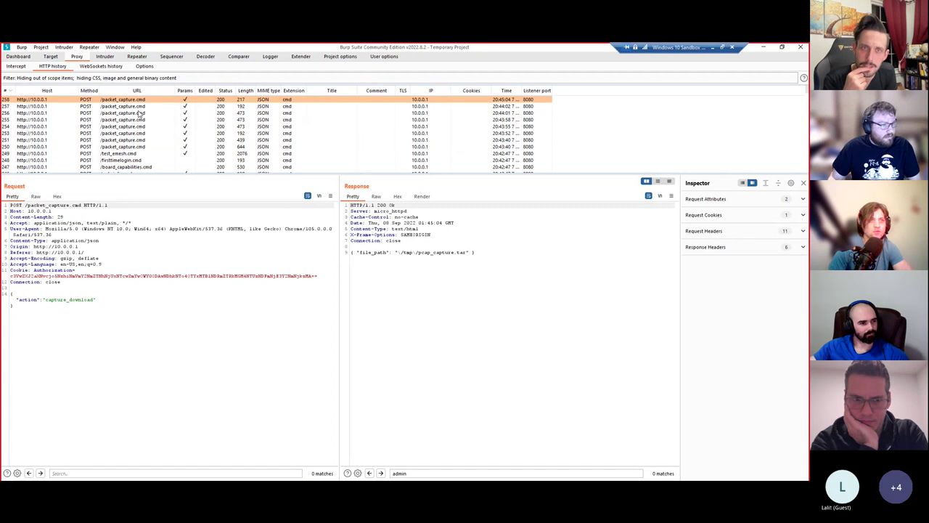
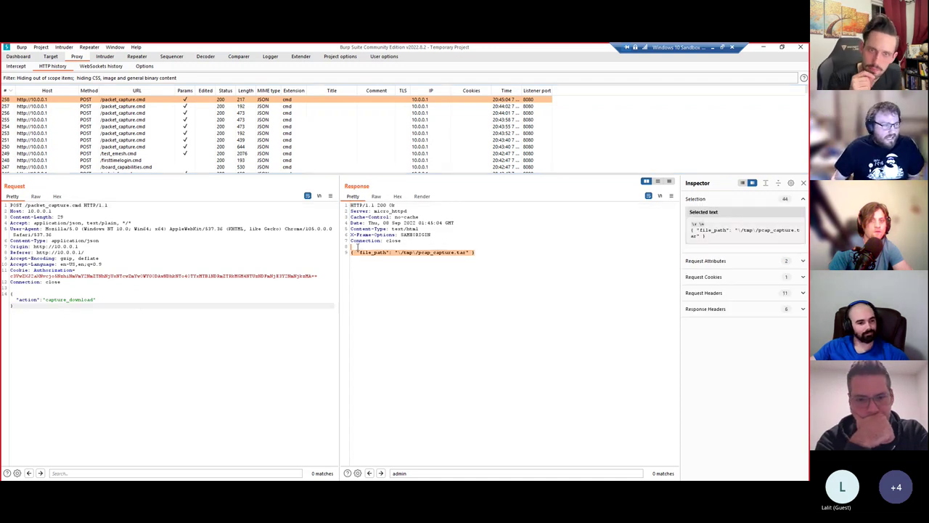
- Turn on the Other binary MIME filter in HTTP history and select the /tmp/pcap_capture.tar POST
left_click_drag(356, 247, 349, 252)
left_click(127, 106)
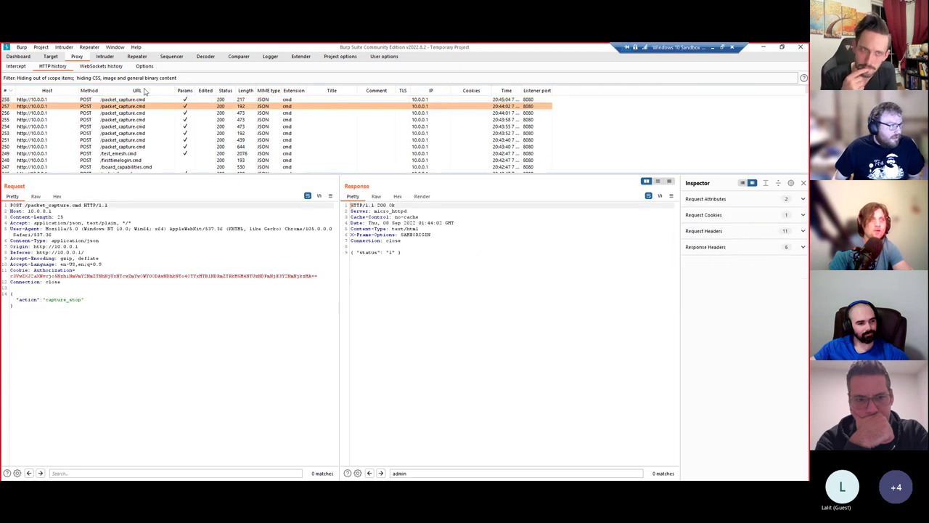
left_click(148, 79)
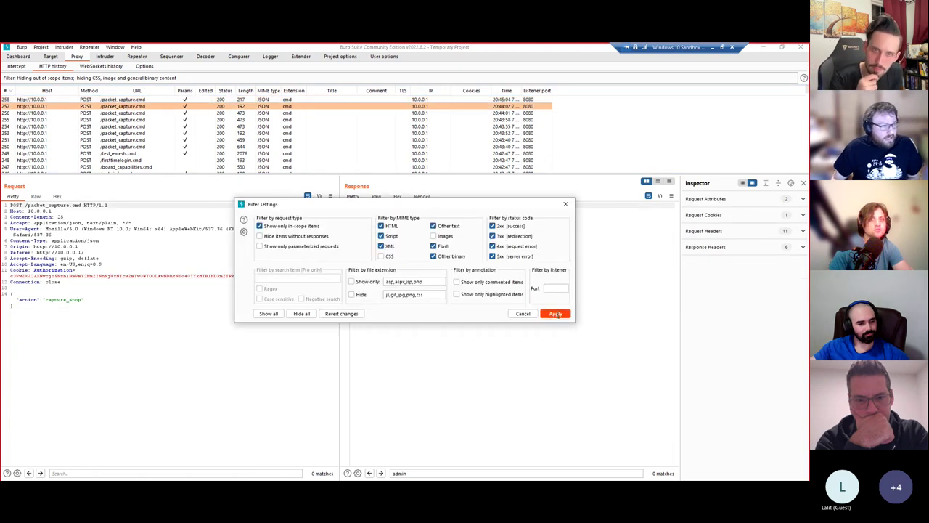
left_click(556, 313)
left_click(124, 100)
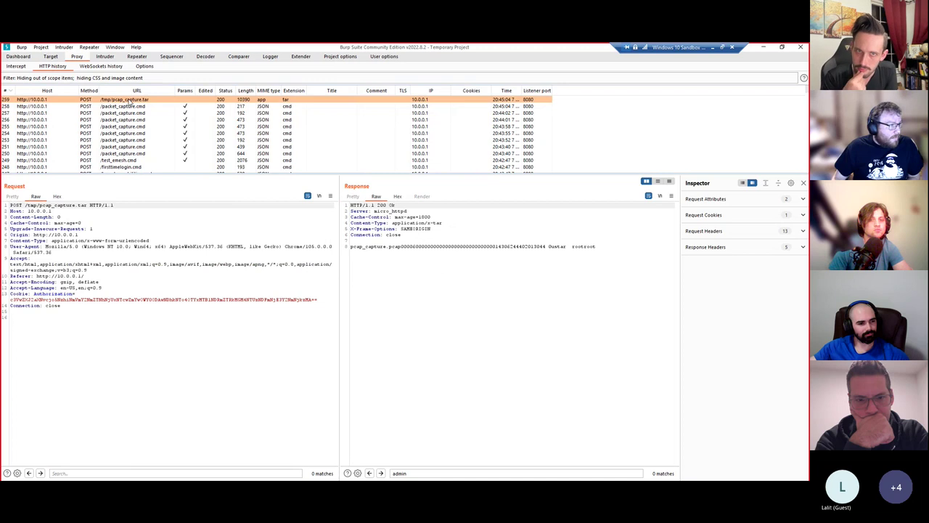
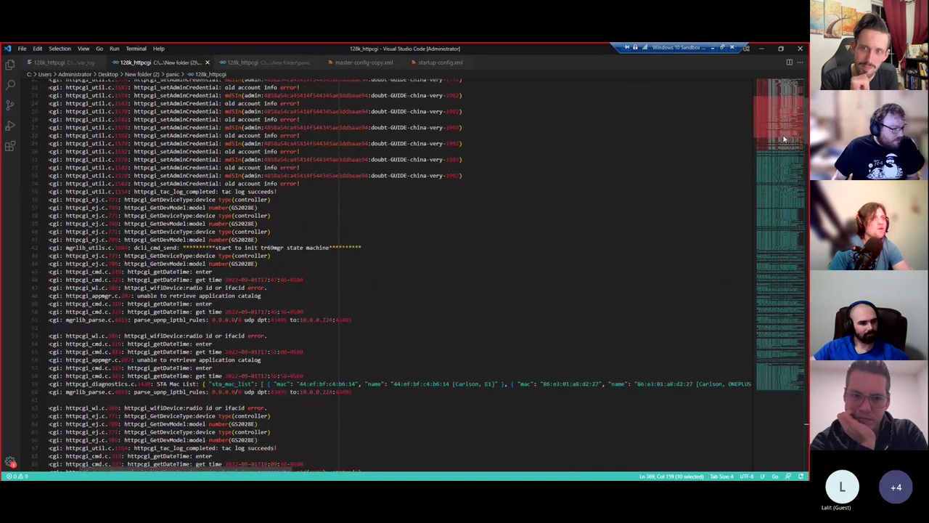
- Undo the edit so the log-get-content failure lines near line 132 regain their timestamps
scroll(784, 137, "down", 20)
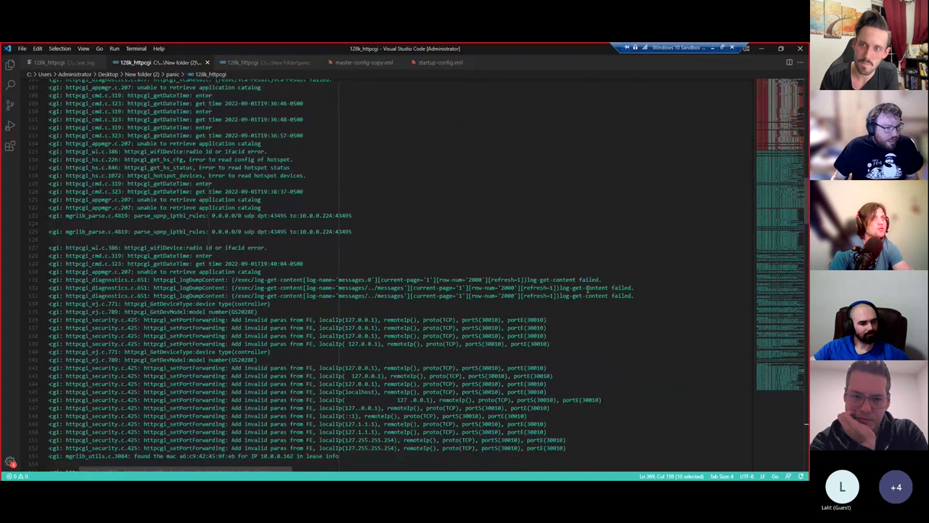
left_click_drag(641, 297, 64, 288)
key("ctrl+z")
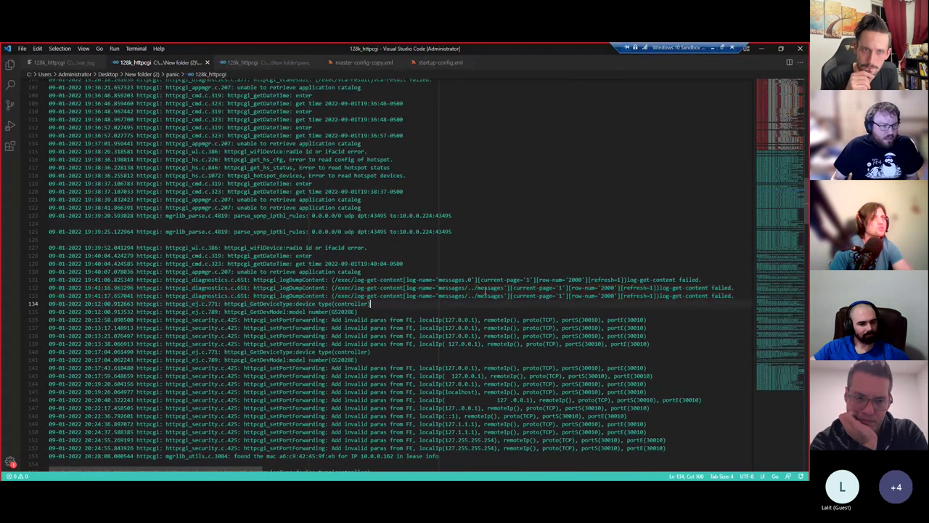
- Select the log-get-content request path on line 132, then switch to the panic folder in File Explorer
left_click_drag(334, 287, 412, 287)
scroll(373, 329, "down", 20)
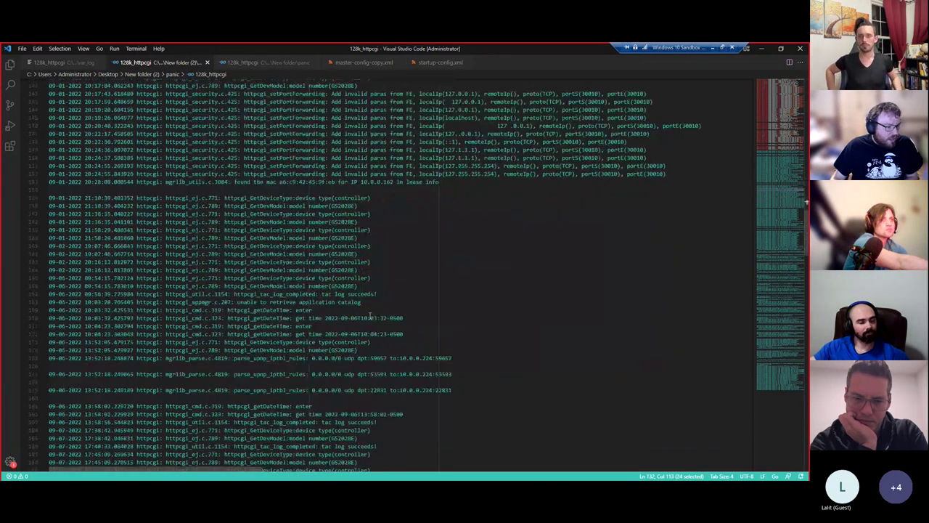
scroll(397, 390, "down", 12)
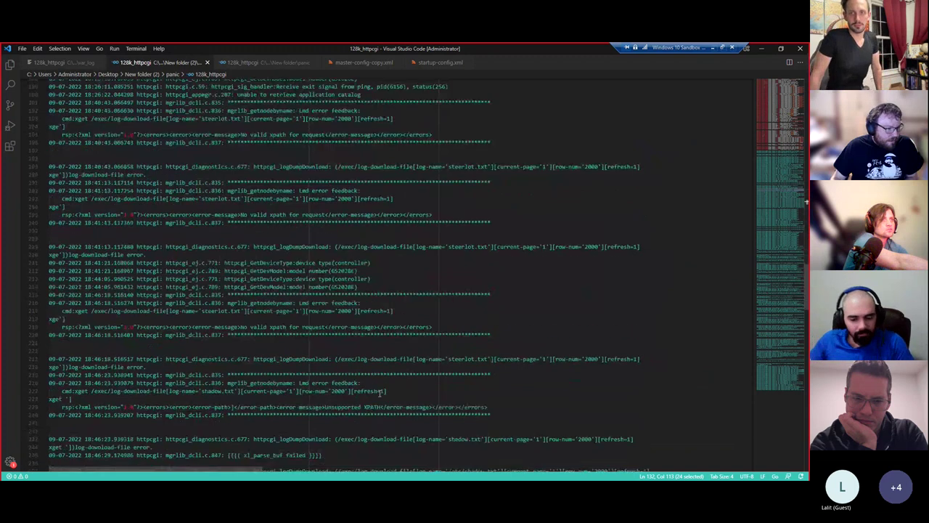
scroll(776, 290, "down", 20)
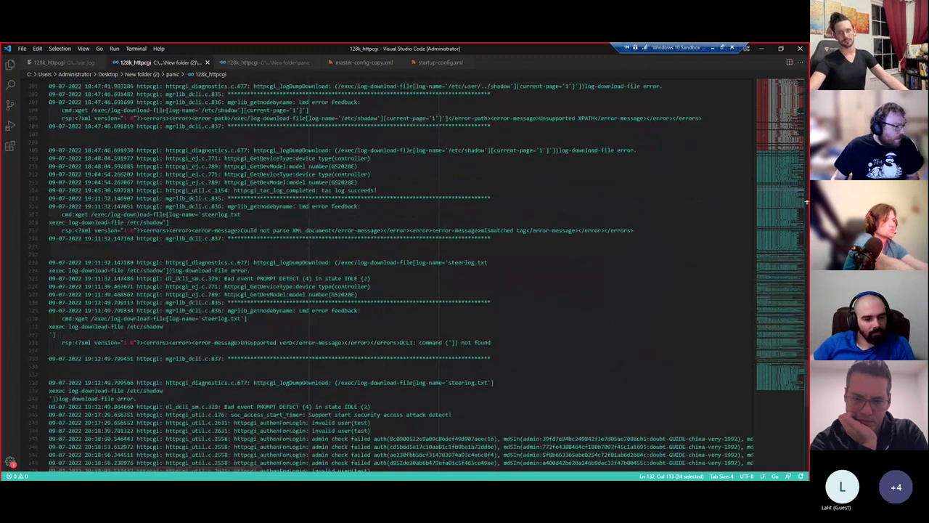
left_click(131, 456)
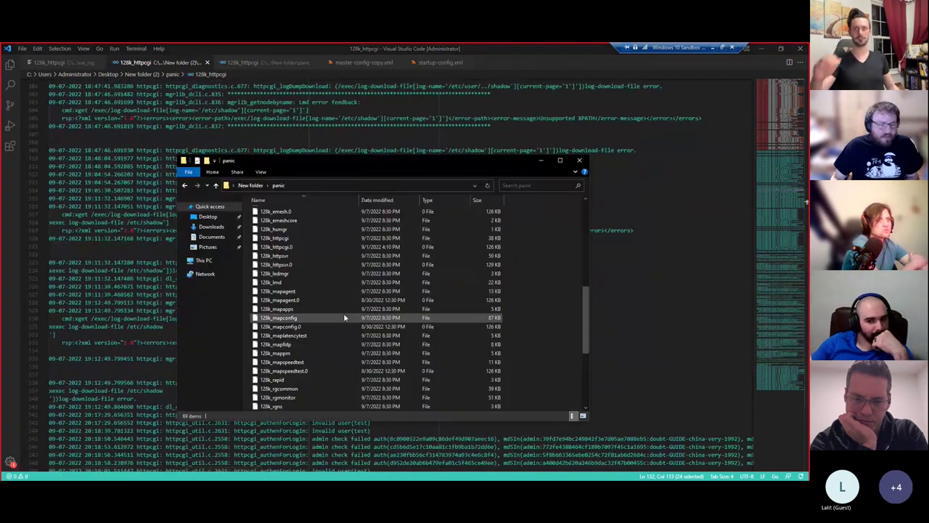
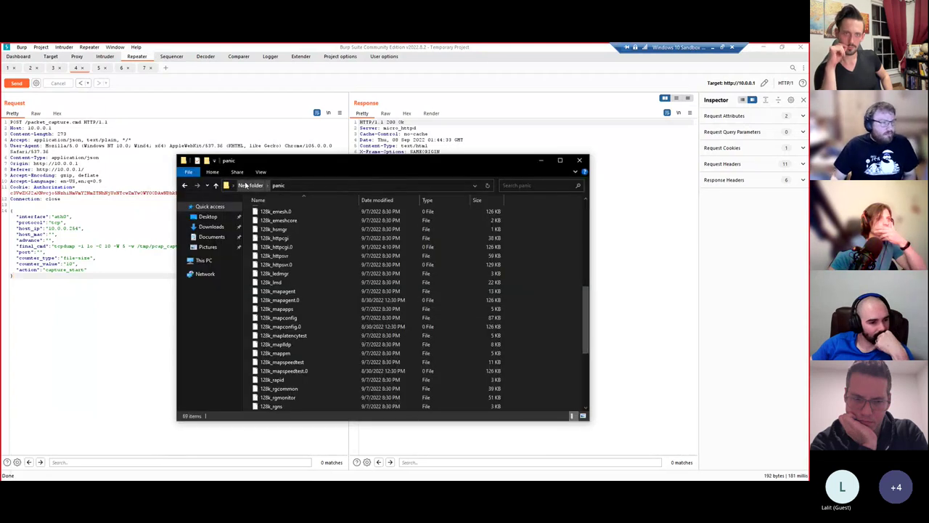
- Go back up to New folder and open sys-info.log in Visual Studio Code
left_click(251, 187)
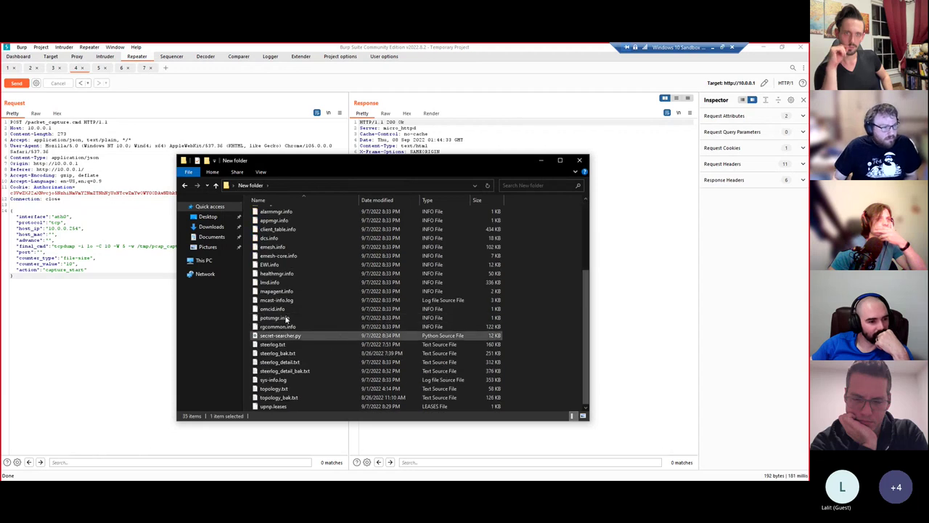
double_click(273, 380)
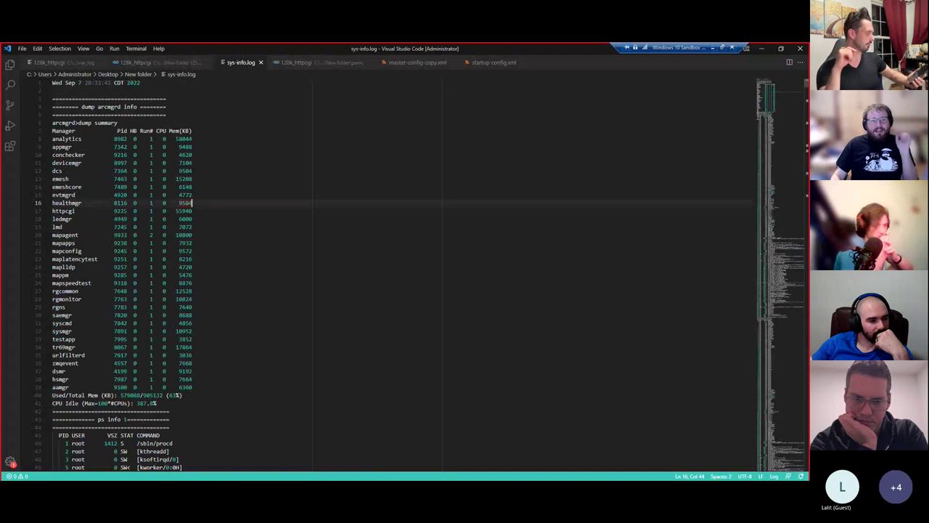
- Scroll through sys-info.log's process lists, select time.nist.gov on line 488, then move to the mangle chains
scroll(770, 107, "down", 5)
left_click_drag(771, 107, 767, 118)
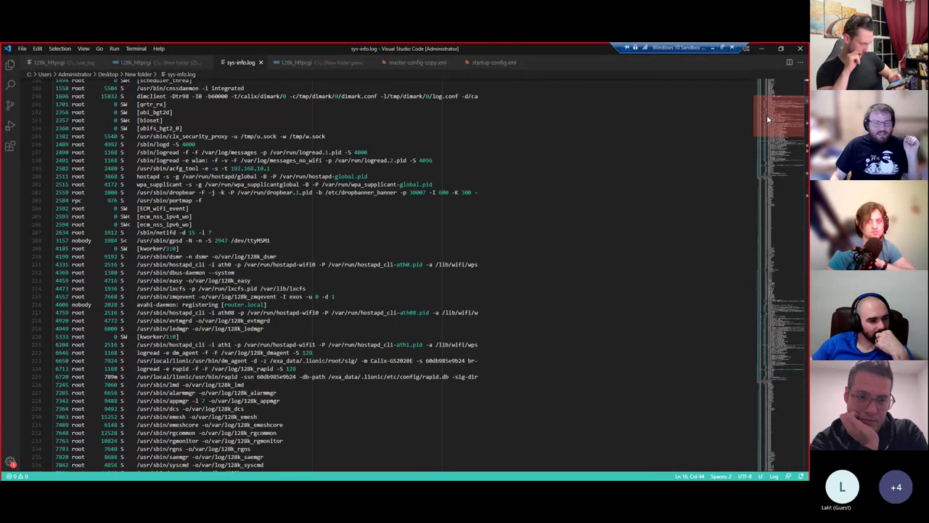
scroll(743, 126, "up", 3)
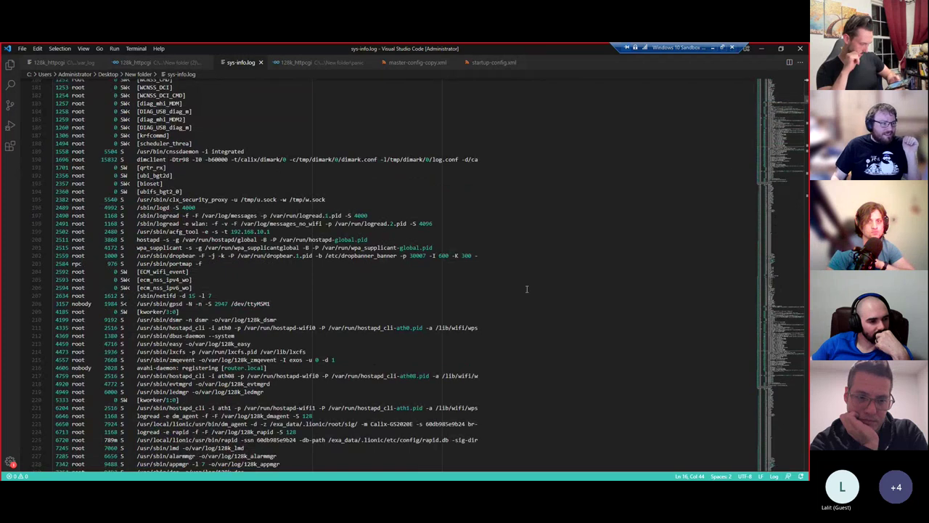
scroll(772, 142, "down", 4)
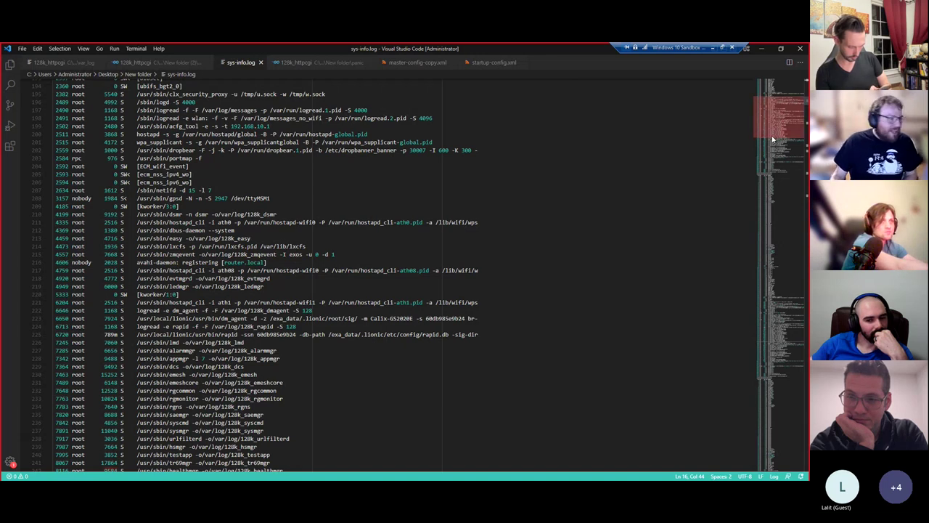
scroll(773, 138, "down", 15)
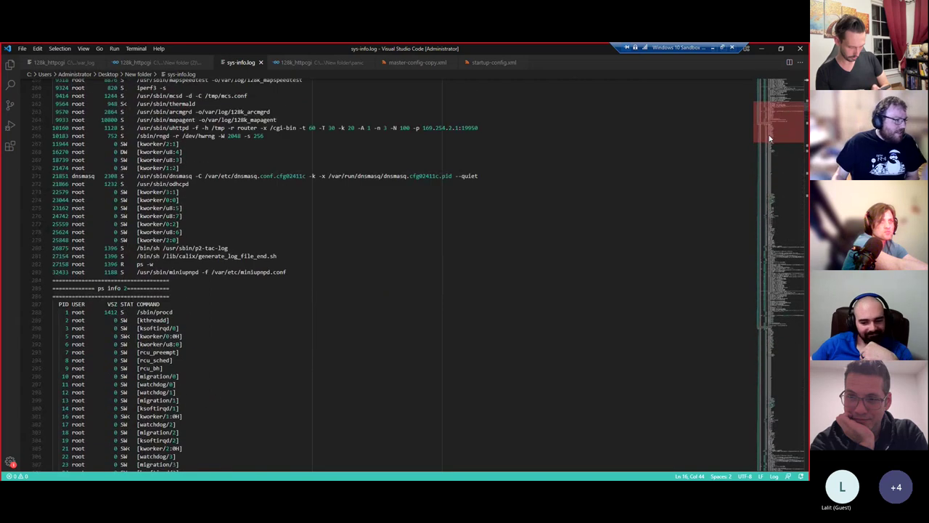
scroll(770, 138, "down", 20)
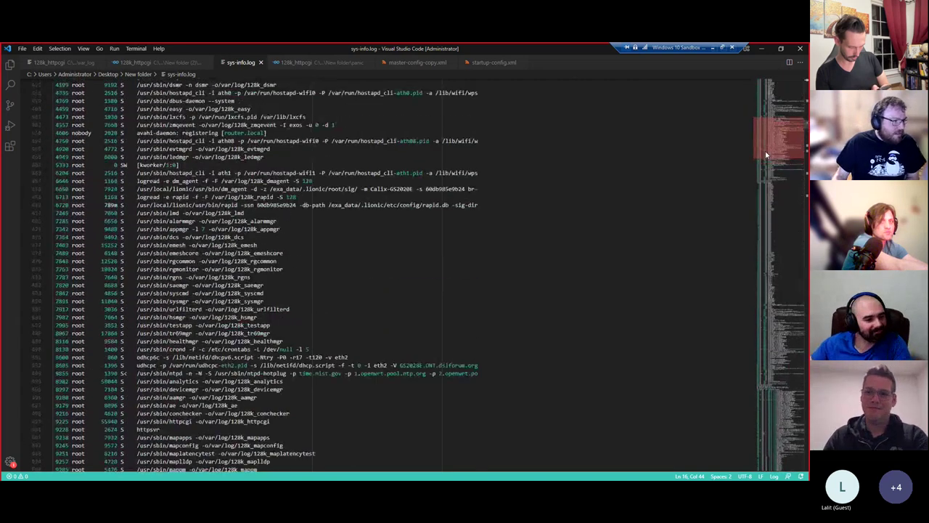
scroll(766, 155, "down", 7)
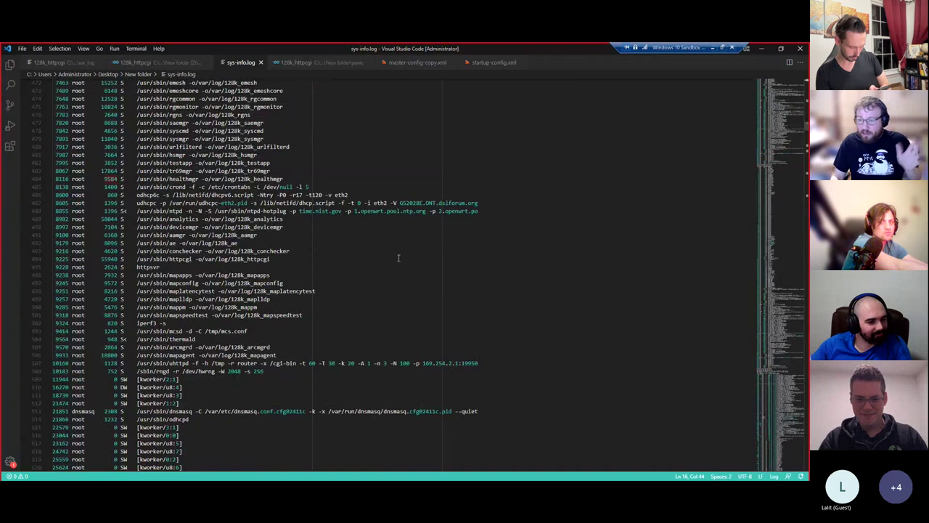
left_click_drag(298, 211, 349, 211)
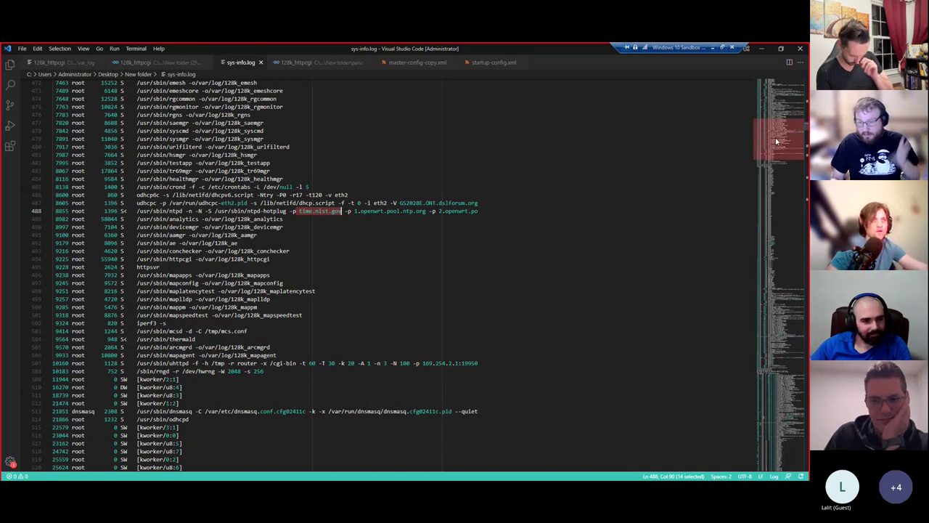
left_click_drag(775, 140, 756, 287)
- Browse the firewall chains around line 2281, briefly selecting the word 'bytes'
scroll(75, 172, "up", 1)
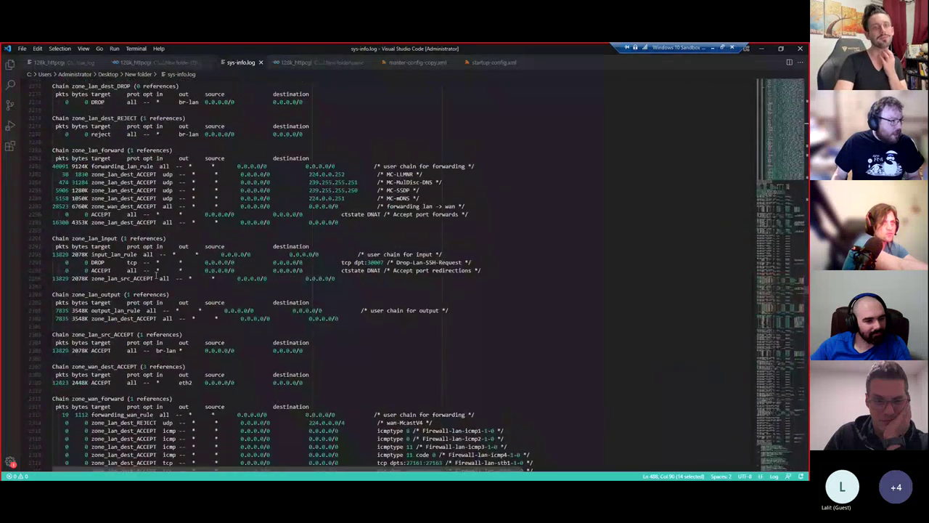
double_click(80, 179)
left_click(383, 211)
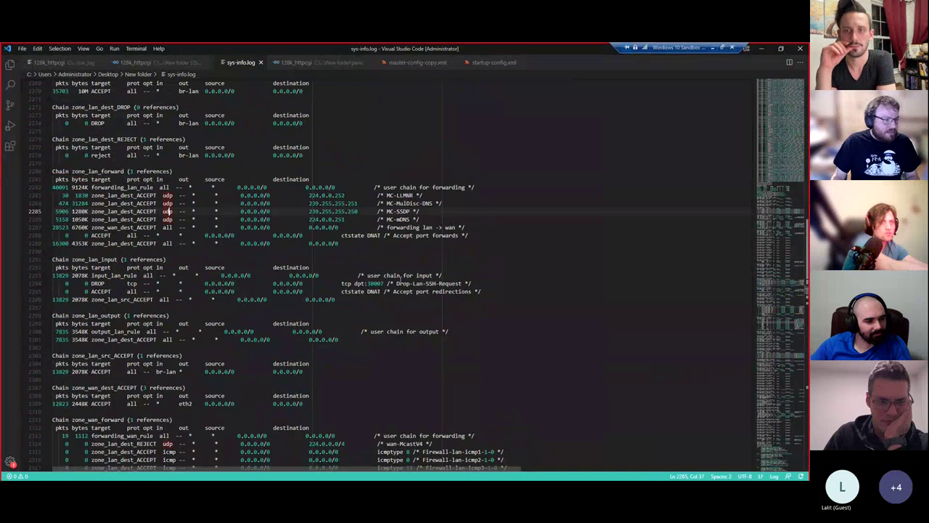
scroll(383, 278, "down", 6)
scroll(383, 278, "down", 12)
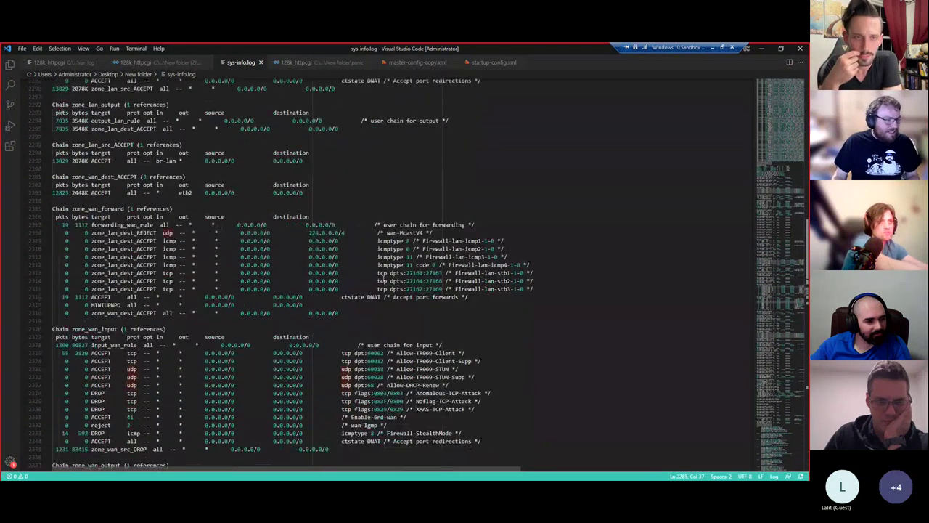
left_click_drag(778, 313, 780, 331)
scroll(143, 304, "down", 4)
scroll(215, 330, "down", 1)
- Scroll through the df rows and the /calix disk usage listing
left_click_drag(305, 357, 65, 290)
left_click(304, 386)
scroll(304, 385, "down", 7)
left_click_drag(777, 327, 776, 338)
scroll(776, 334, "down", 20)
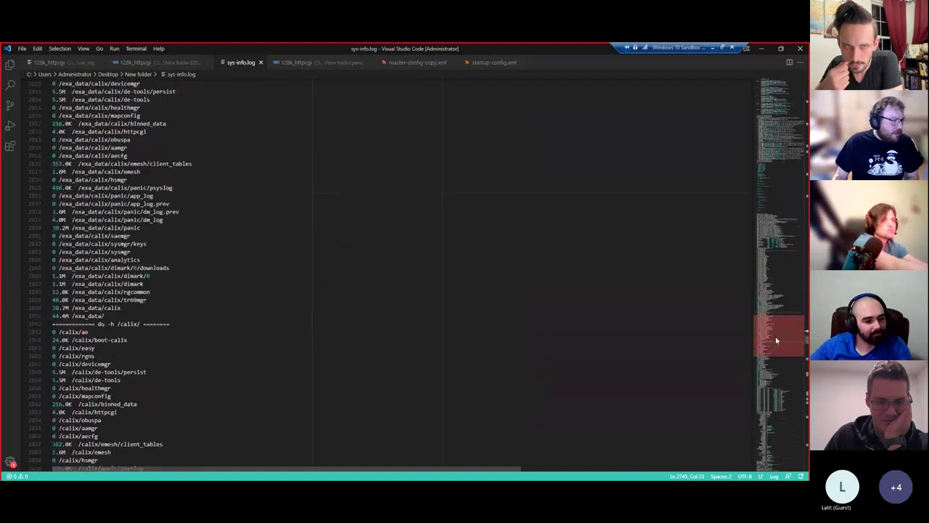
left_click(368, 255)
- Search for 'dropbear' to reach its process entry on line 202, marking the portmap line below
key("ctrl+f")
type("dropbear")
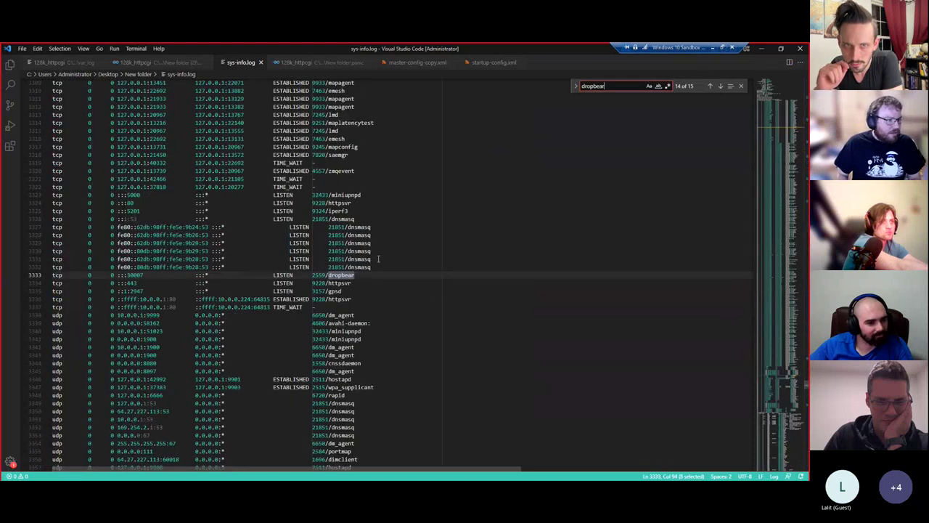
key("Return")
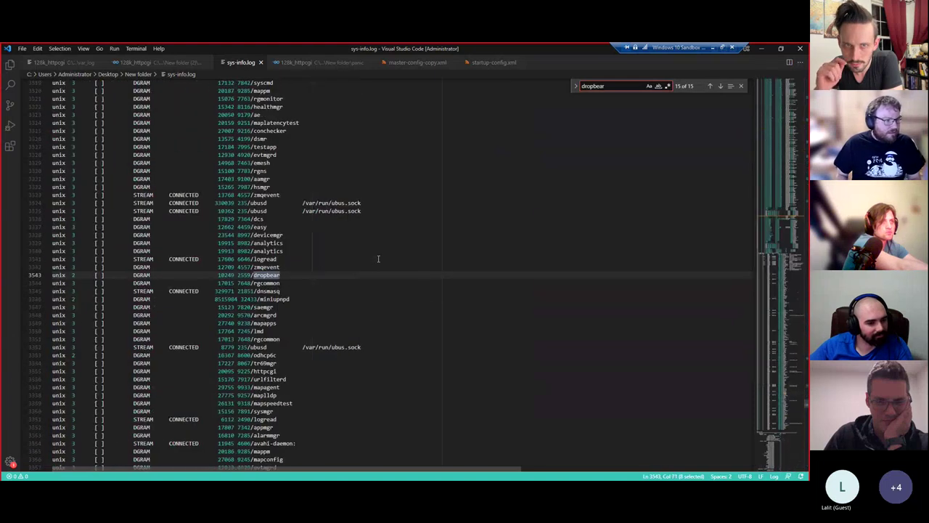
key("Return")
key("Escape")
left_click(264, 306)
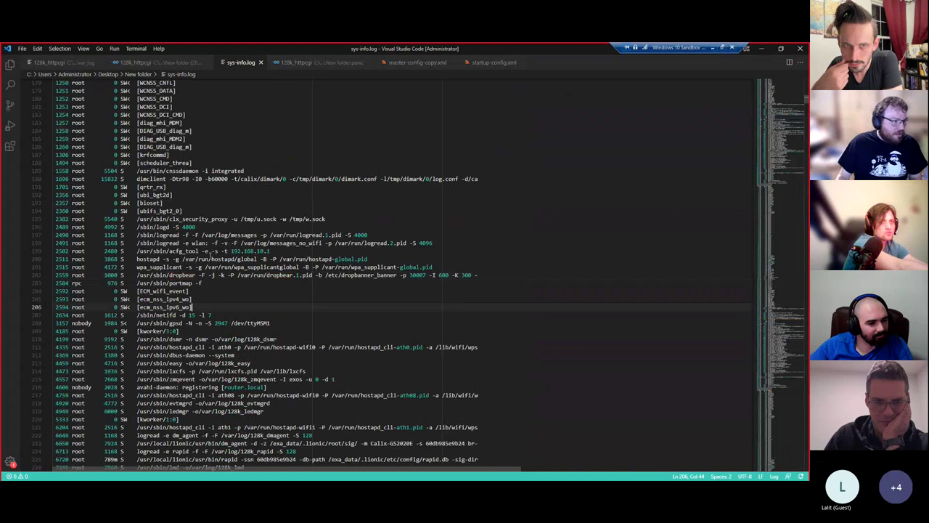
left_click(232, 283)
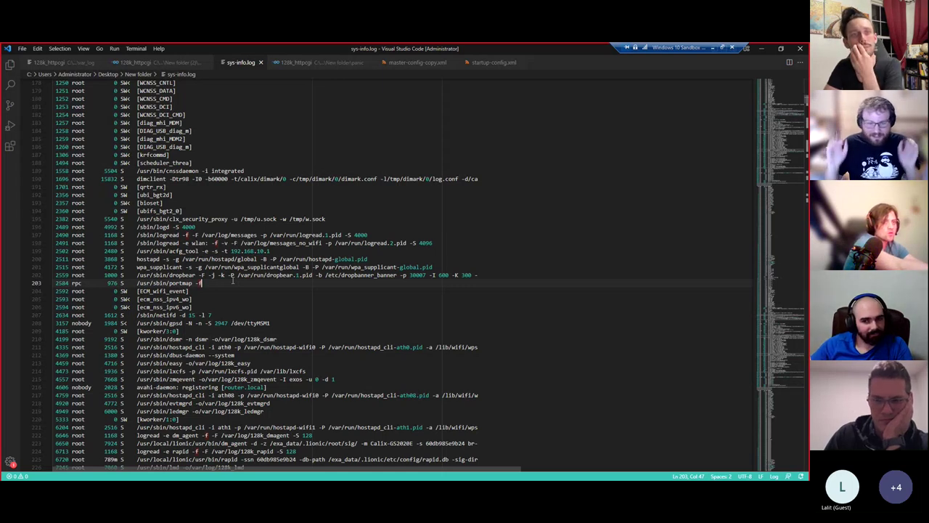
- Search the log for port 30007 from line 202 and jump to its firewall-rule match
key("ctrl+f")
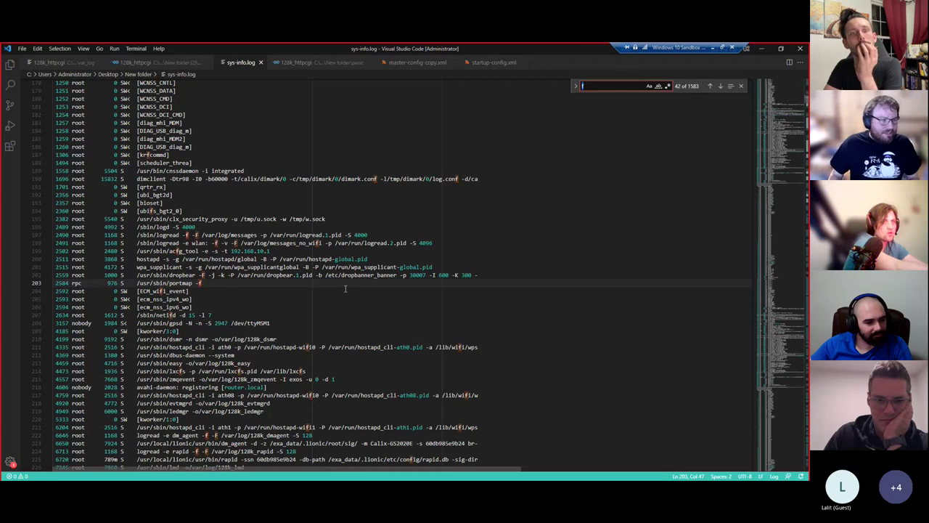
key("Escape")
double_click(418, 275)
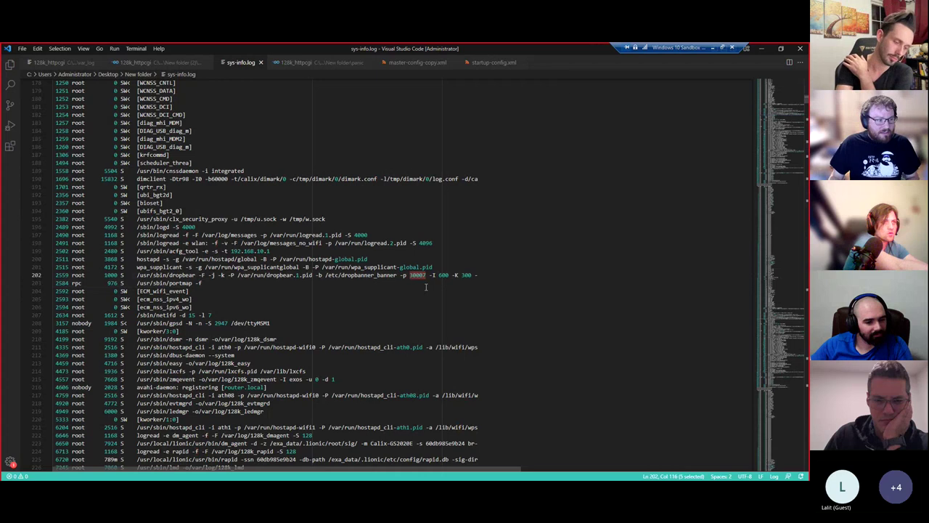
key("ctrl+f")
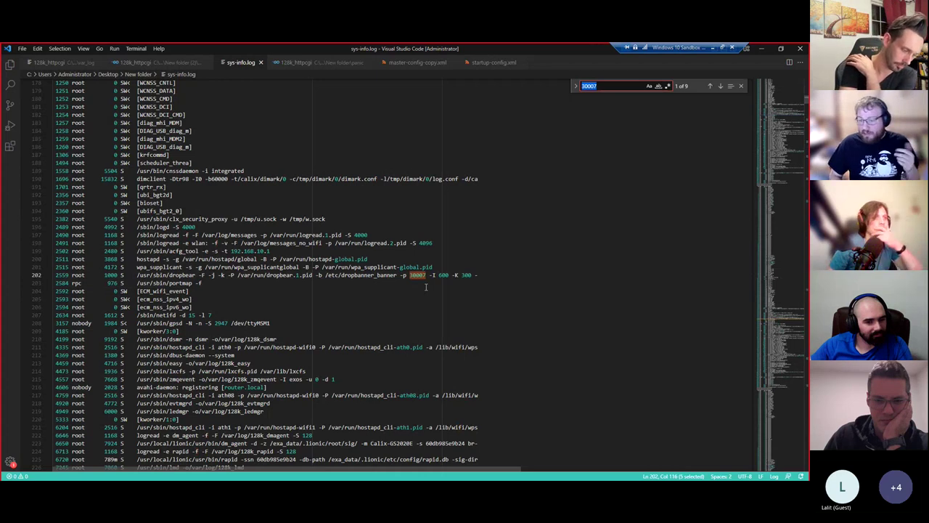
key("Return")
key("Return")
key("Return")
key("Return")
key("Return")
key("Return")
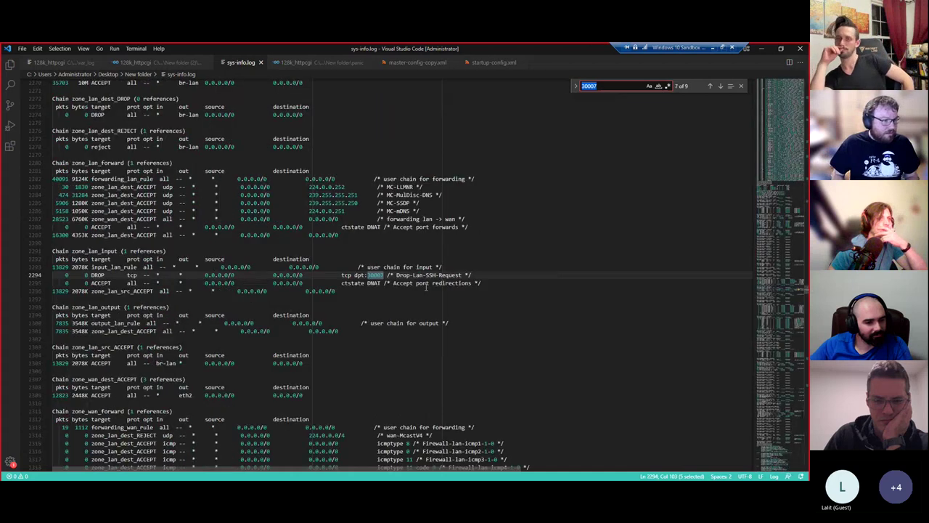
key("Escape")
- Select the Drop-Lan-SSH-Request rule on line 2294, then switch to the EXOS Packet Capture page
left_click_drag(479, 279, 55, 275)
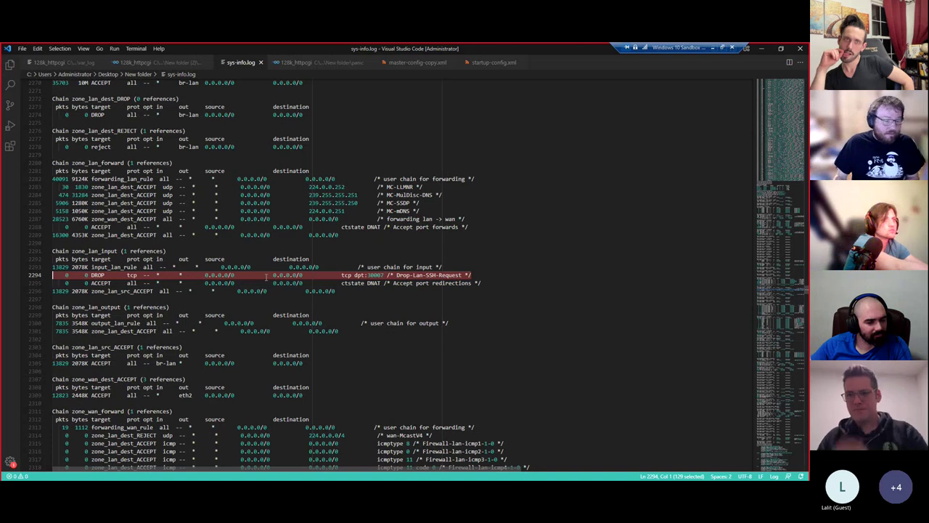
left_click(396, 284)
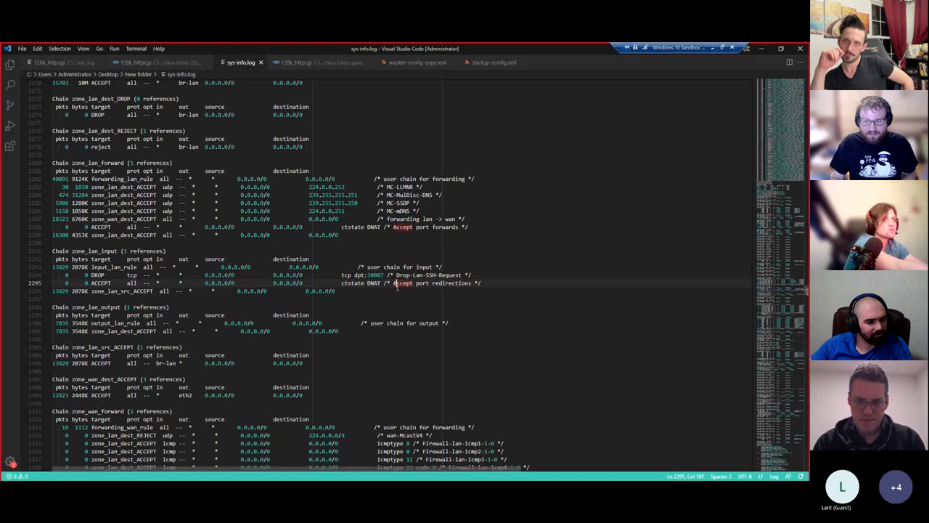
left_click(137, 456)
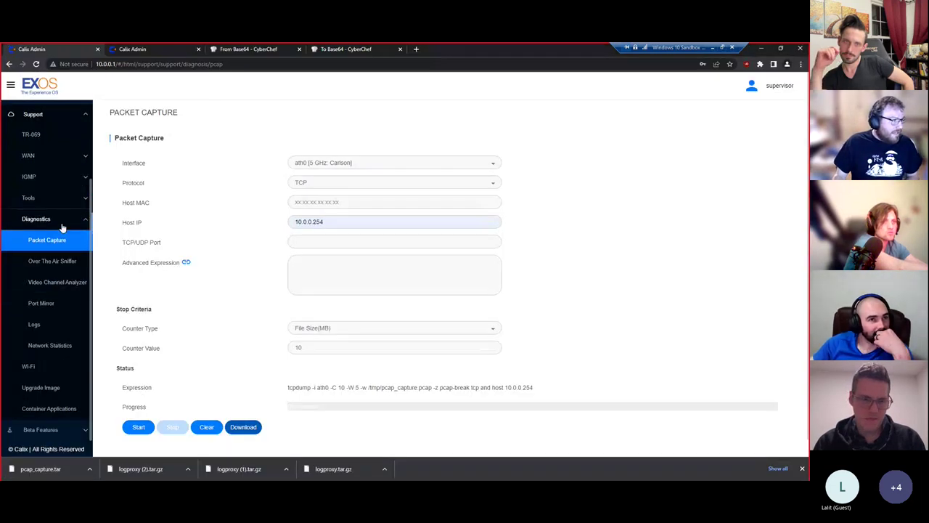
- Open Advanced > Security > Port Forwarding in the EXOS admin sidebar
left_click(65, 198)
scroll(51, 201, "up", 4)
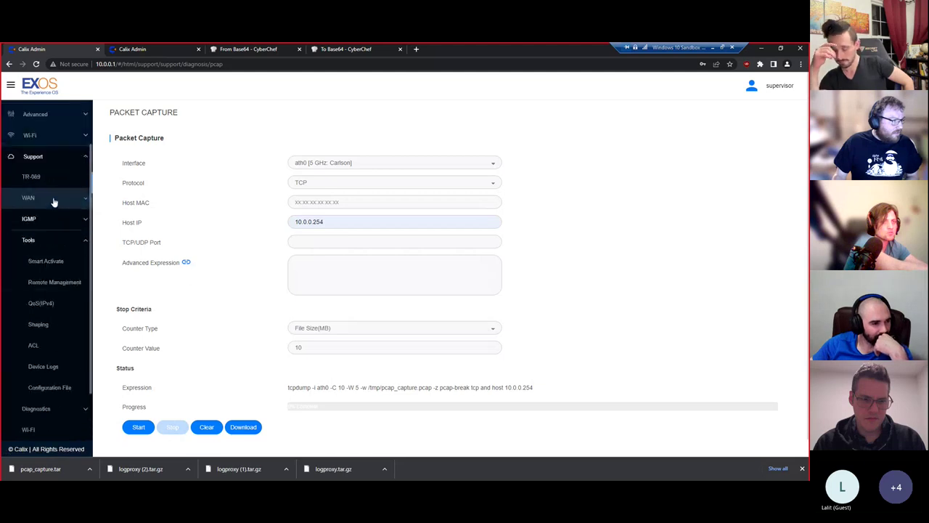
left_click(64, 277)
left_click(65, 384)
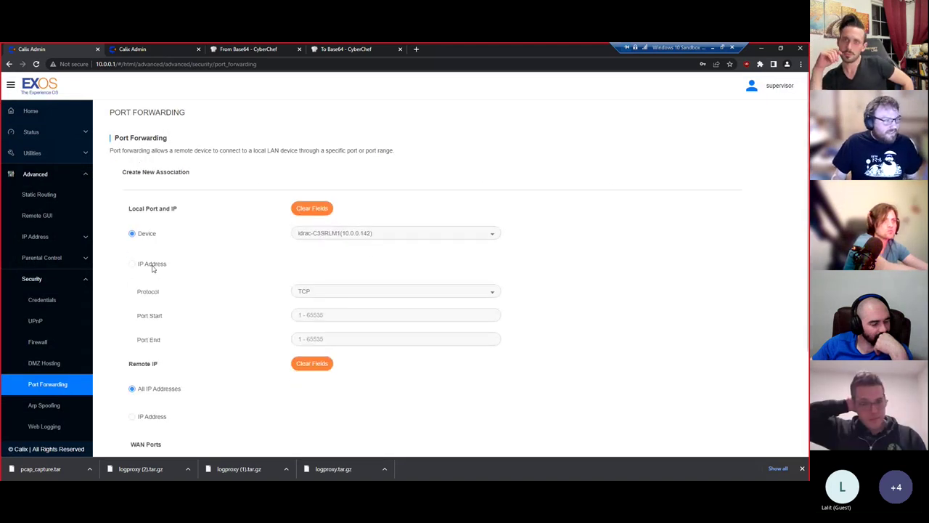
- Forward to IP Address 10.0.0.1, then return to the log in VS Code
left_click(151, 265)
left_click(341, 262)
key("BackSpace")
key("BackSpace")
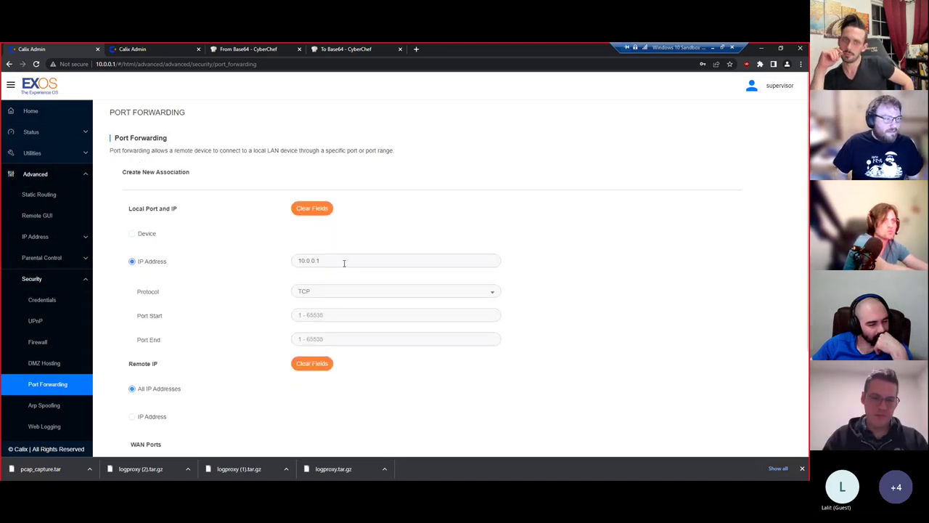
left_click(324, 315)
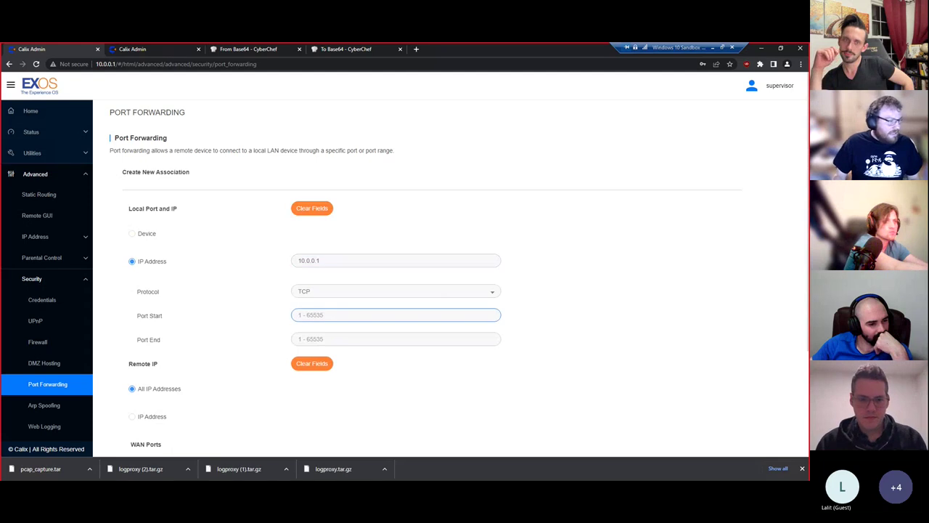
key("alt+Tab")
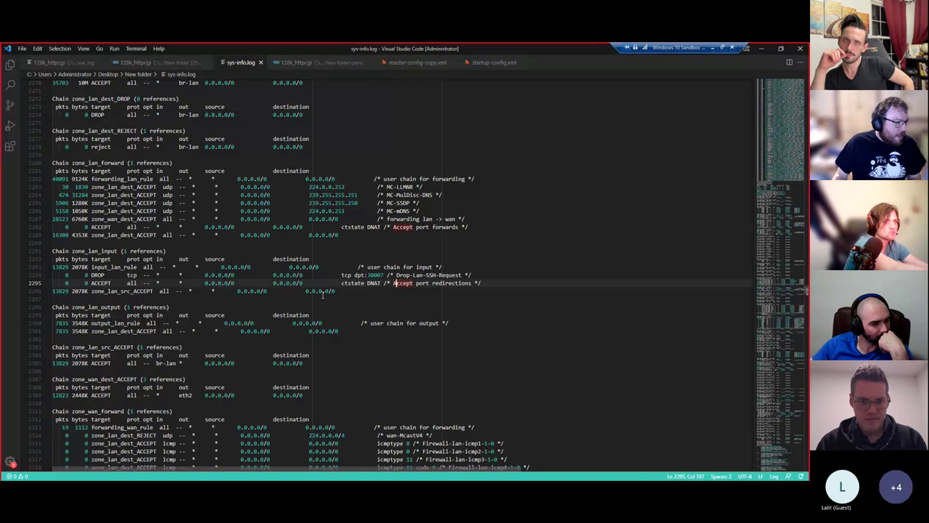
- Search for input_lan_rule and step through its matches, including the Chain input_lan_rule definition
key("ctrl+f")
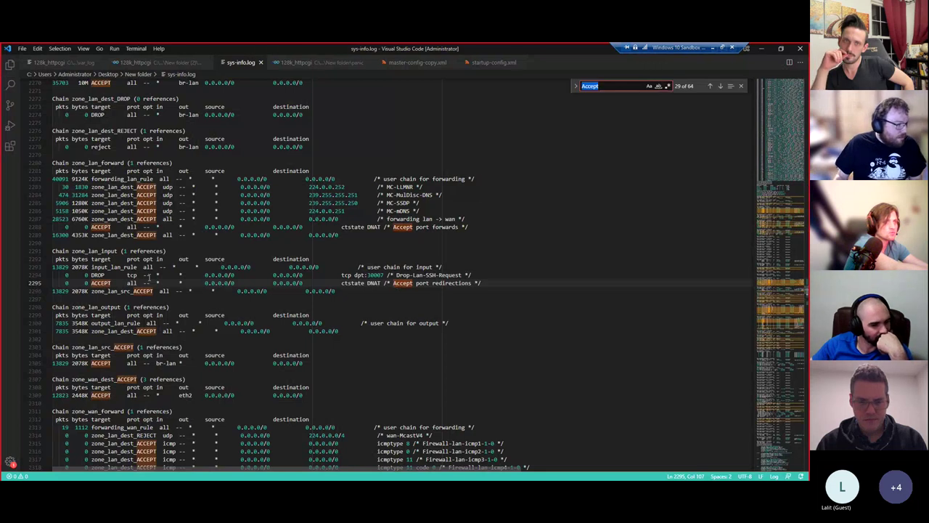
double_click(114, 267)
key("ctrl+f")
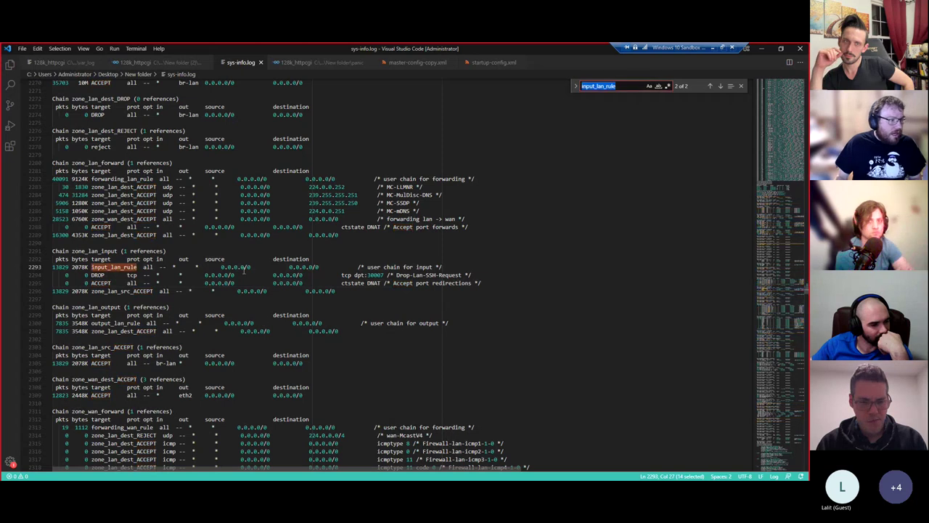
key("Return")
key("Return")
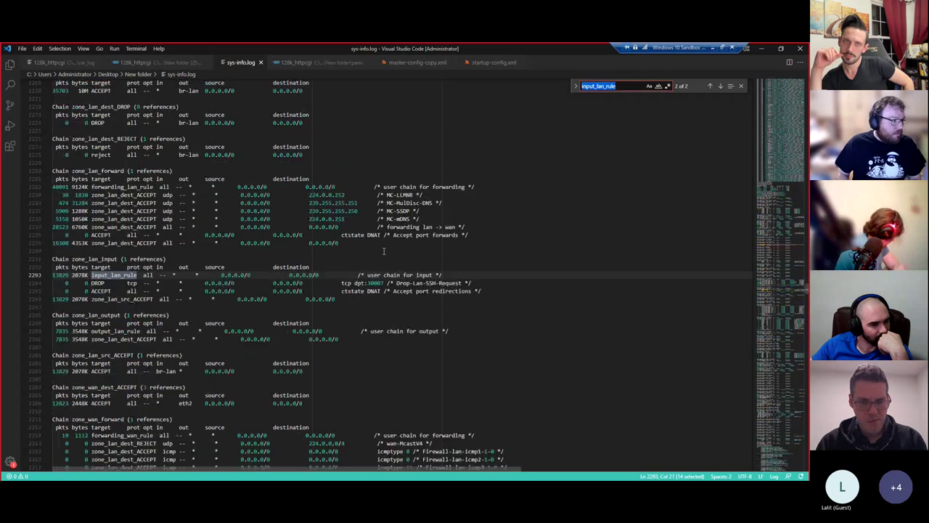
key("Return")
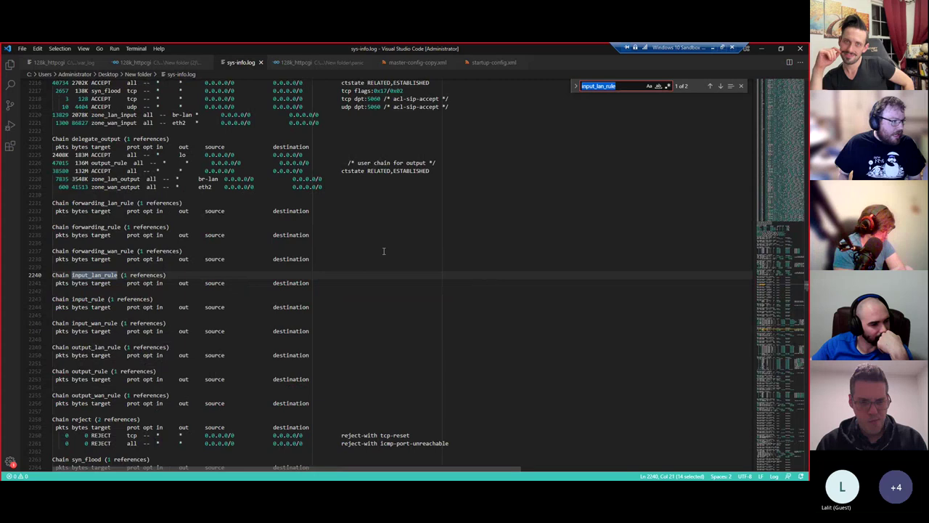
key("Return")
key("Escape")
- Trace zone_lan_input to the delegate_input chain, select br-lan on line 2220, and return to Calix Admin
double_click(107, 259)
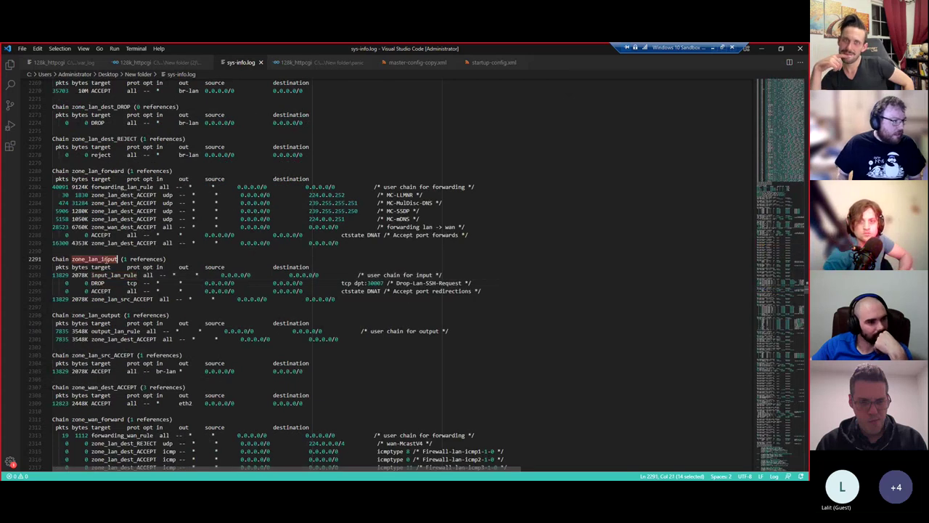
key("ctrl+f")
key("Return")
key("Escape")
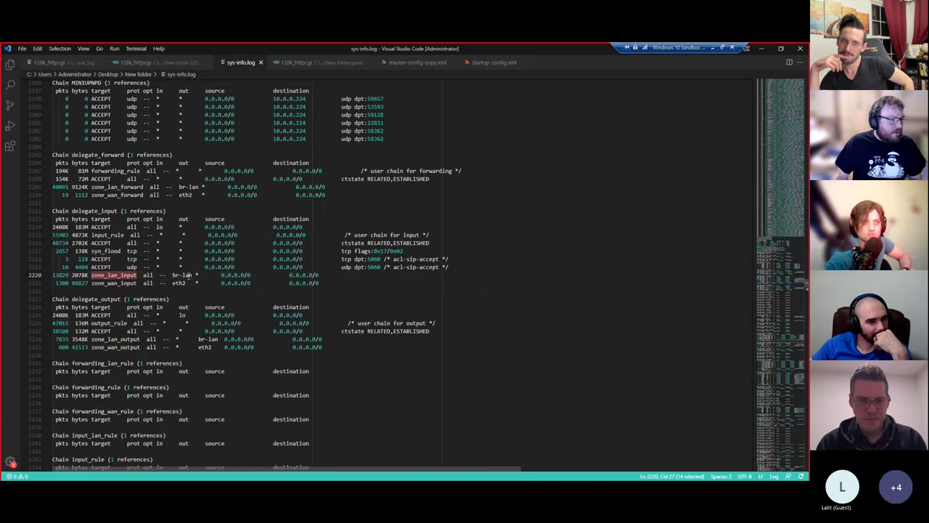
left_click_drag(192, 275, 174, 275)
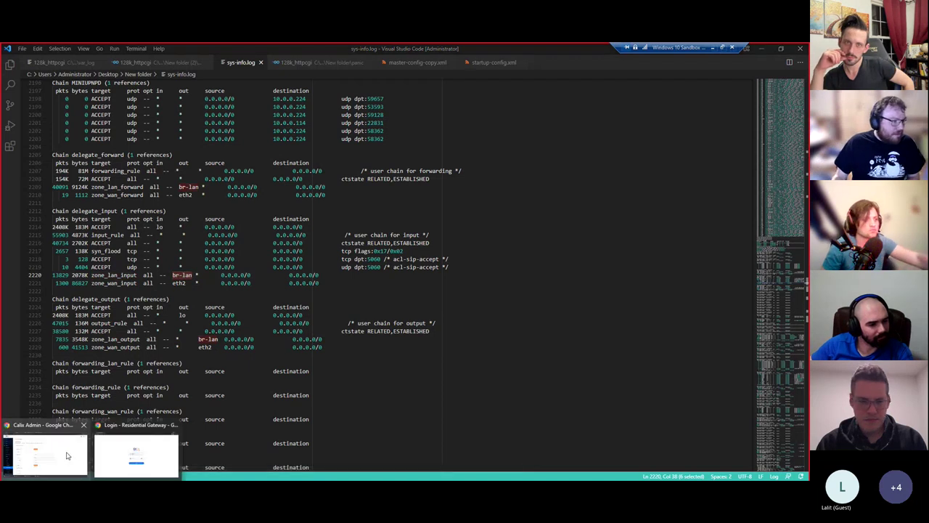
left_click(44, 456)
- Set the local Port Start and Port End to 30007
left_click(322, 312)
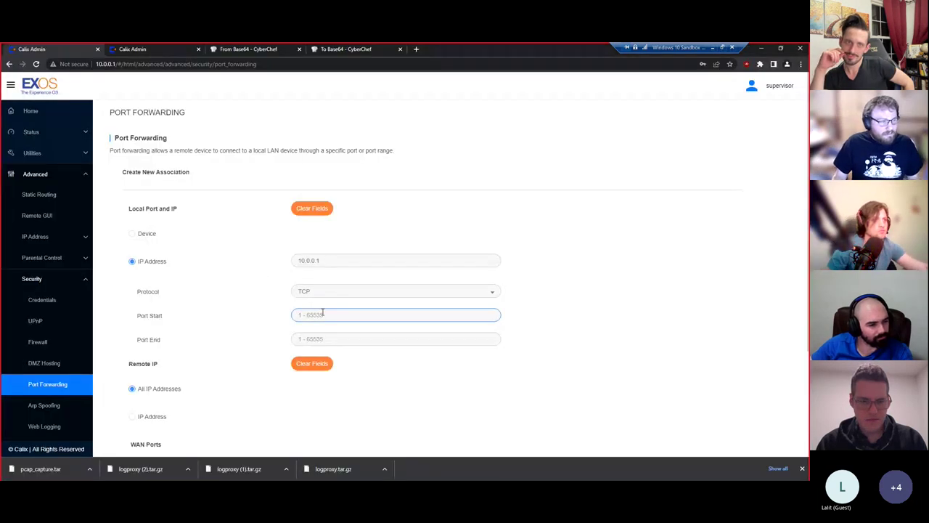
type("1")
key("BackSpace")
type("30007")
key("Tab")
type("30007")
- Enter 30010 as the WAN port range, then go back to VS Code
scroll(319, 334, "down", 2)
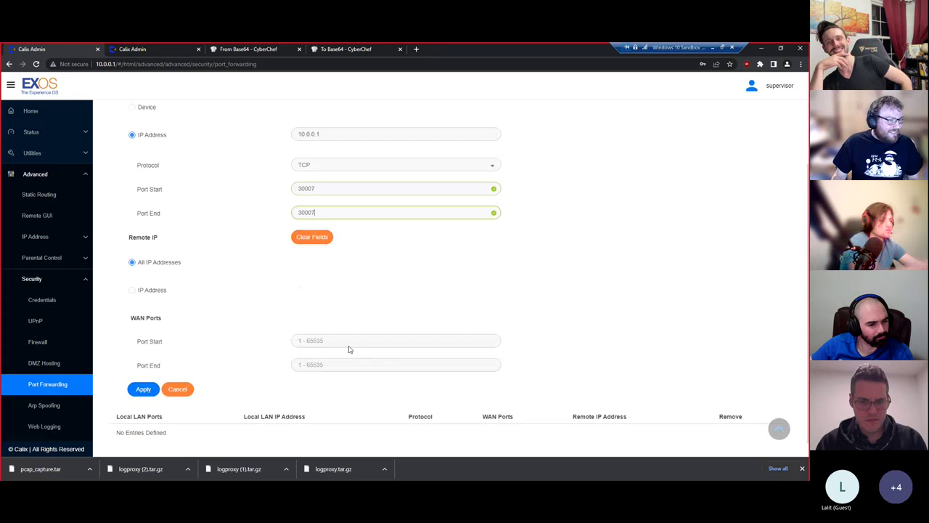
type("3000")
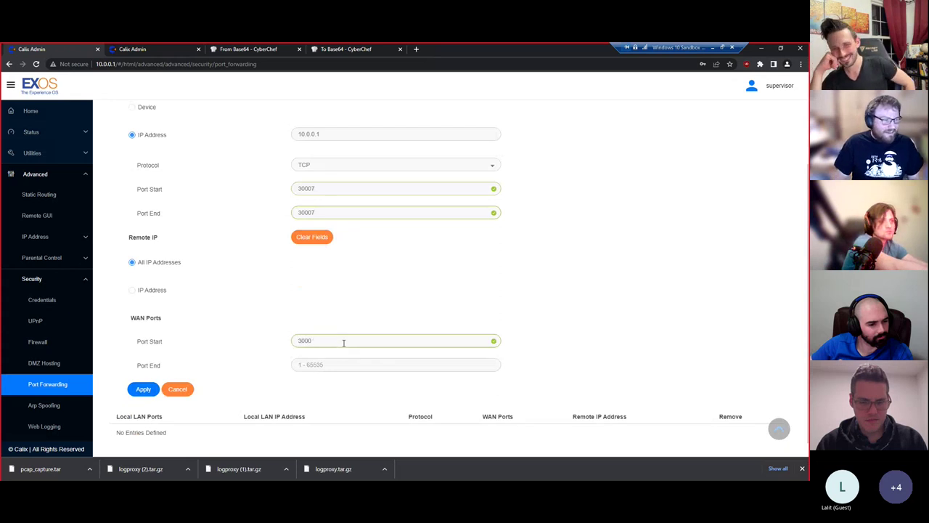
type("1010")
key("Tab")
type("3001")
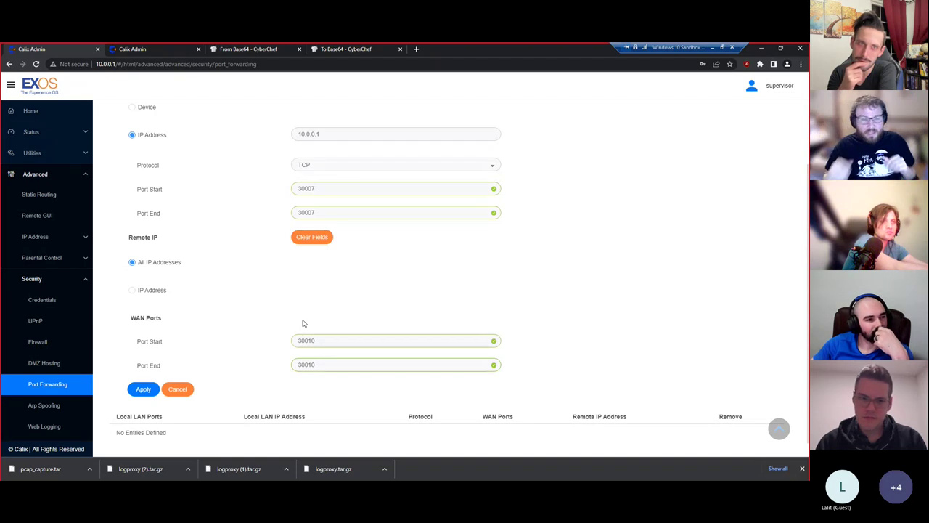
key("alt+Tab")
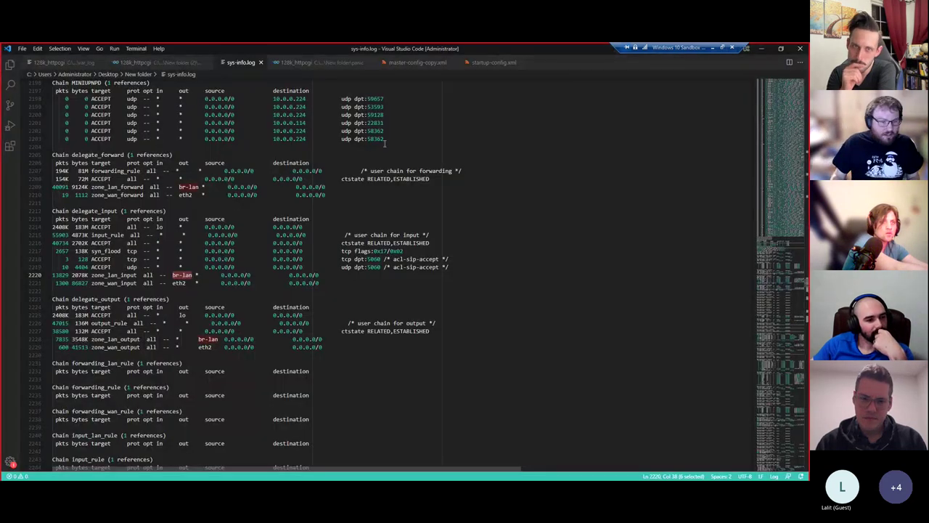
- Switch to the 128k_httpcgi editor tab showing the failed /etc/shadow download attempts
left_click(152, 64)
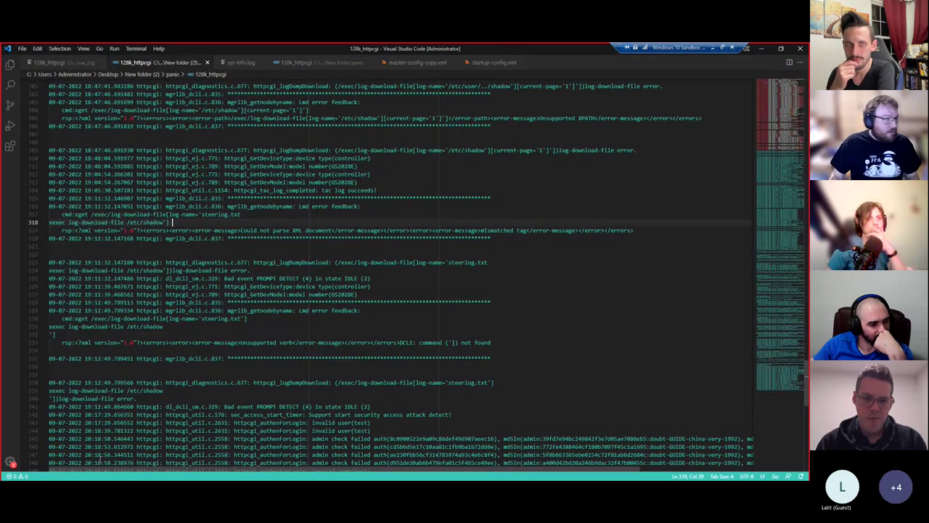
- Open lmd.info from New folder in Visual Studio Code and scroll through it
left_click(128, 452)
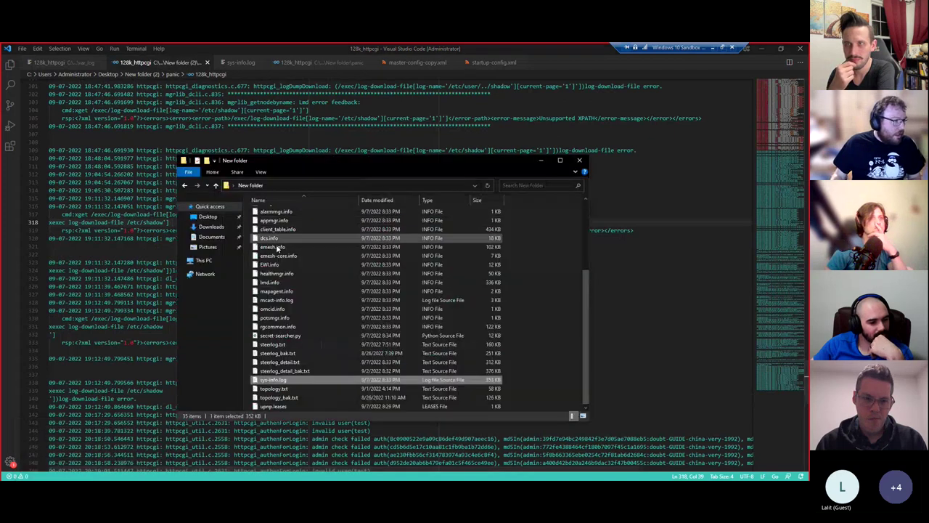
right_click(276, 282)
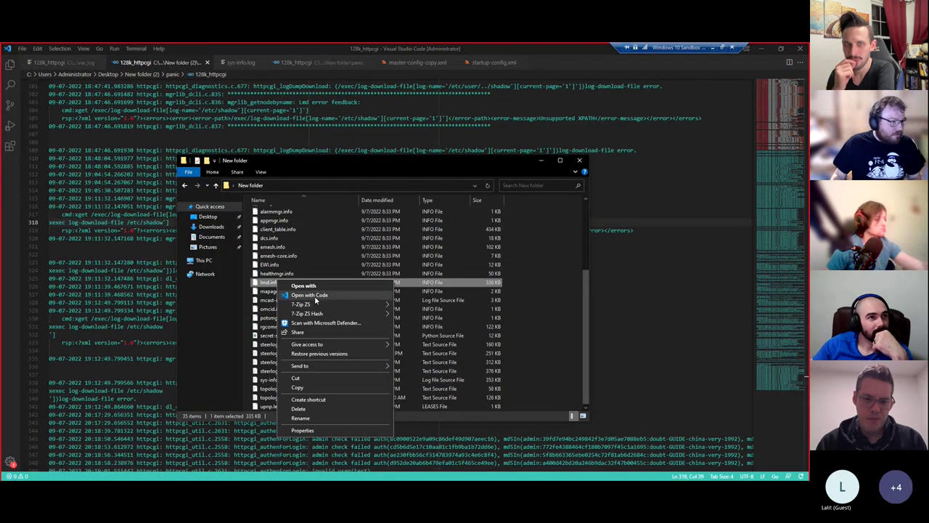
left_click(316, 300)
left_click(448, 211)
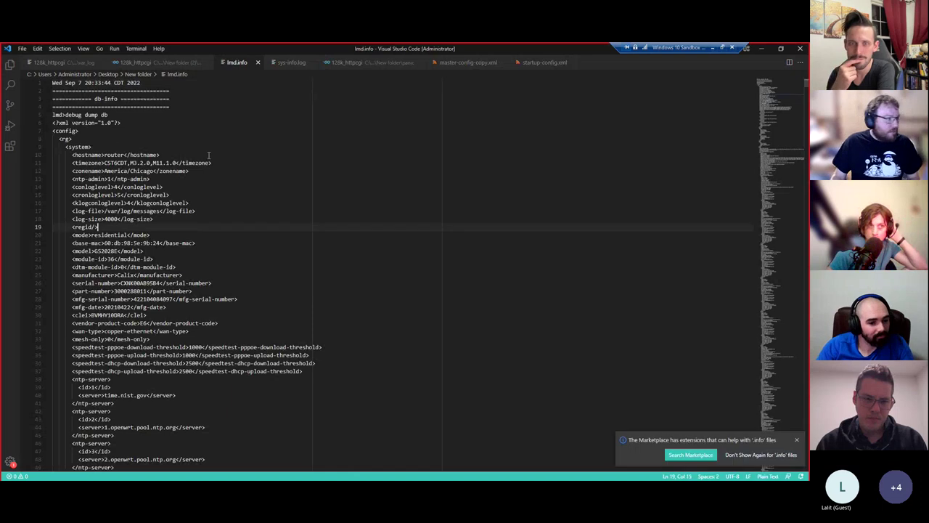
scroll(325, 234, "down", 1)
scroll(325, 276, "down", 4)
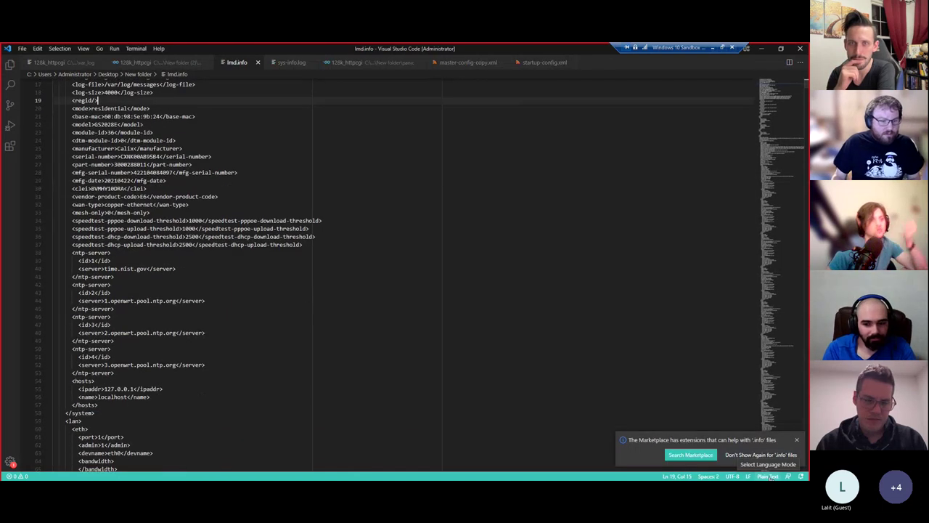
- Set XML language mode, search for dropbear, and select the root-password-auth and root-login lines
left_click(770, 476)
type("xml")
key("Return")
key("ctrl+f")
type("rropbear")
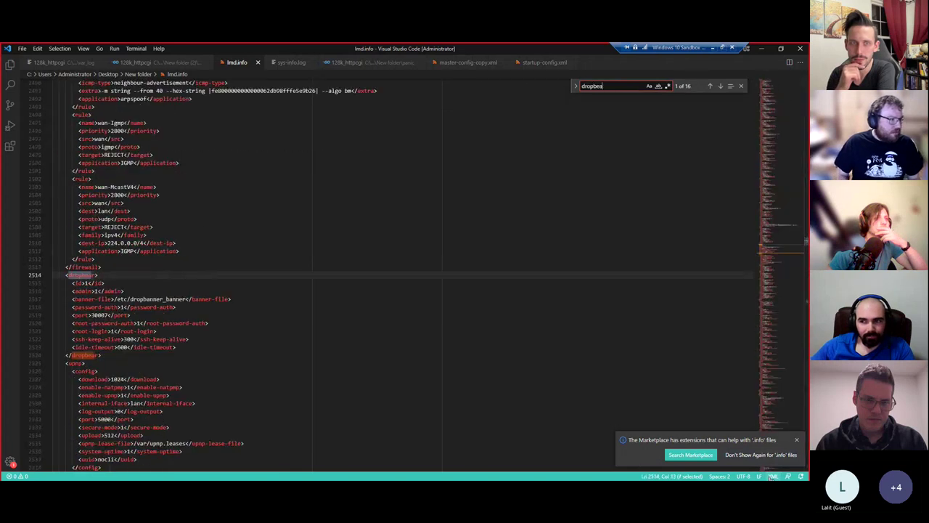
left_click(123, 355)
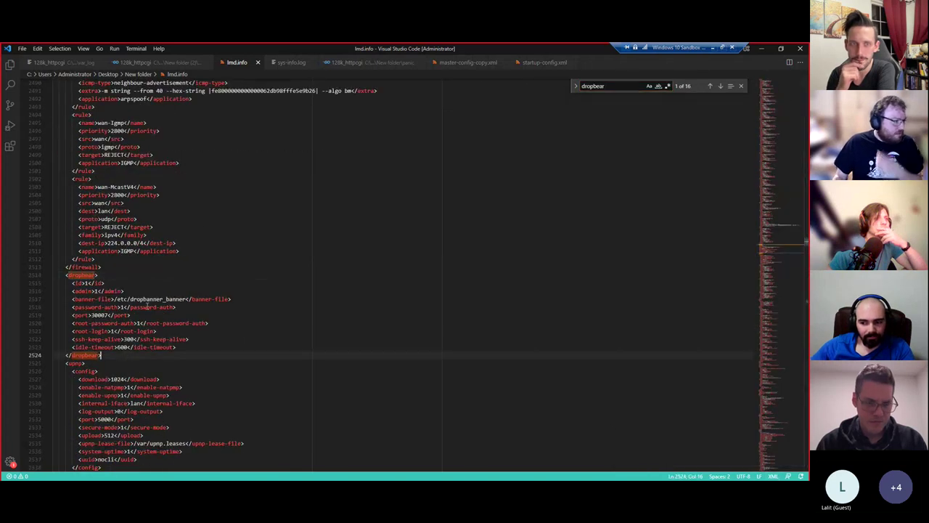
left_click_drag(209, 323, 52, 325)
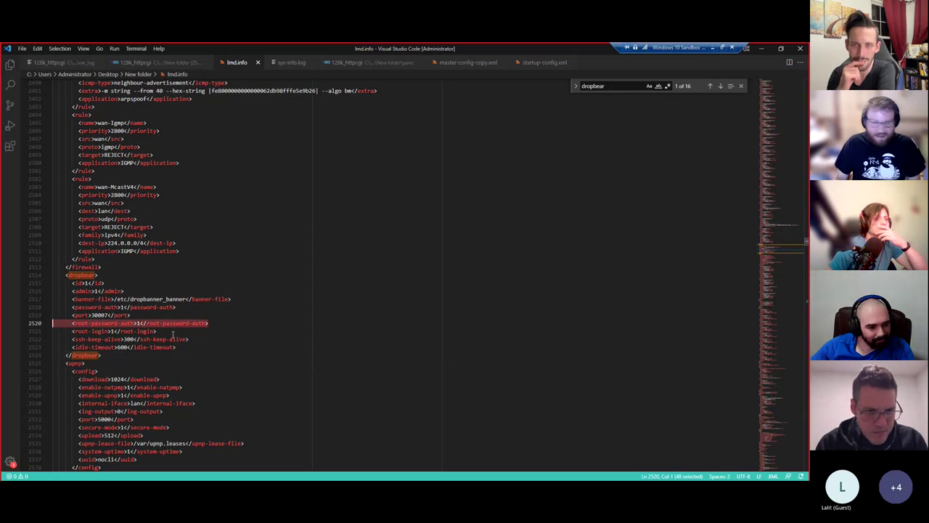
left_click_drag(165, 331, 52, 331)
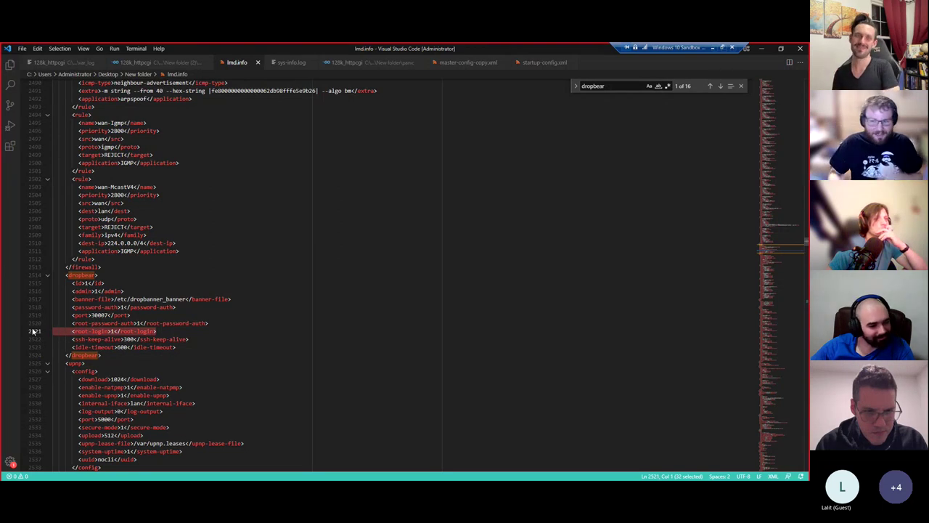
key("alt+Tab")
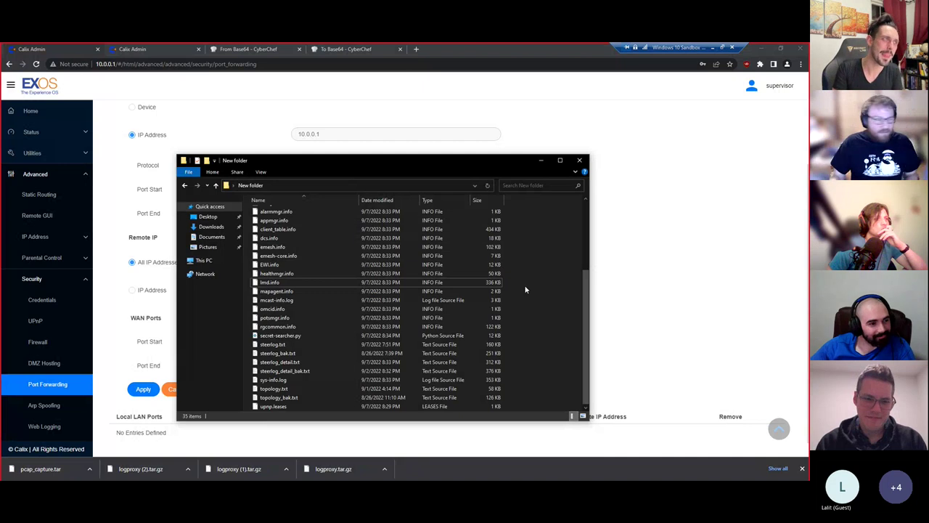
- Bring the Port Forwarding page forward and expand Parental Control and IP Address in the navigation
left_click(120, 315)
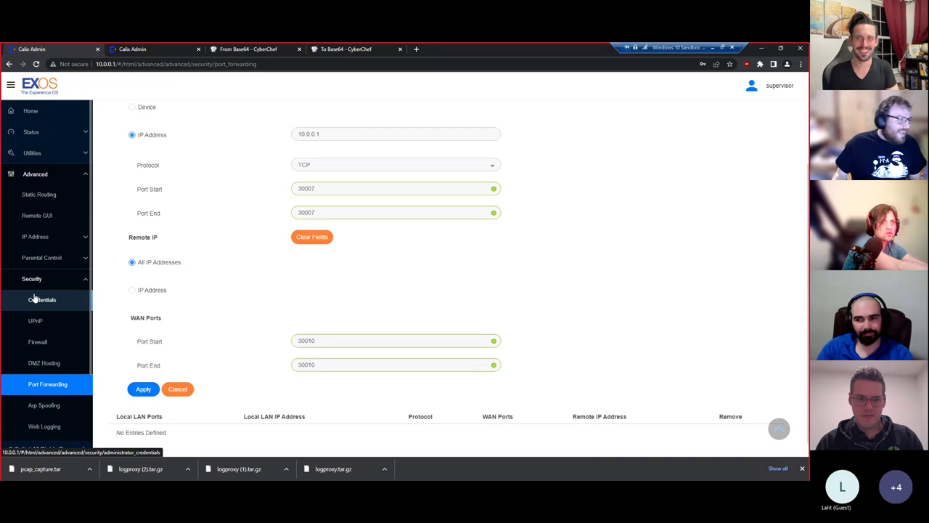
left_click(52, 259)
left_click(86, 240)
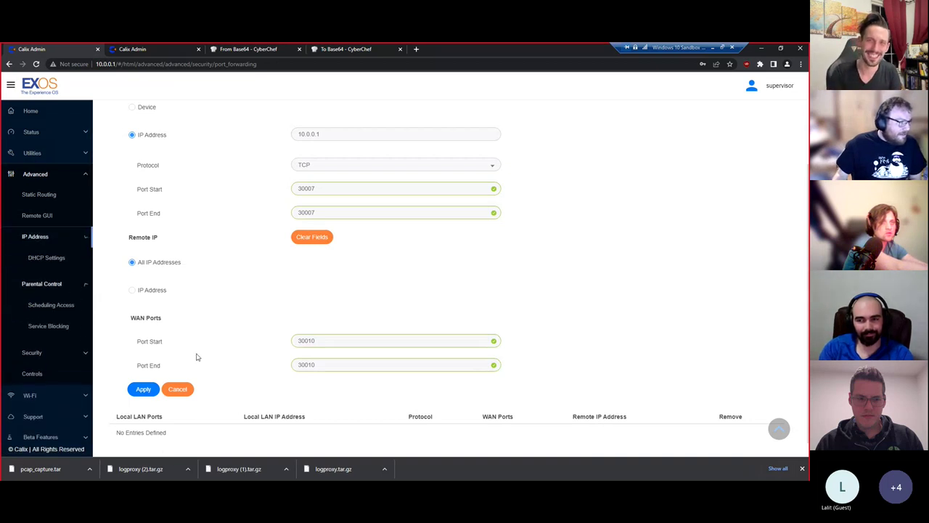
scroll(67, 345, "down", 1)
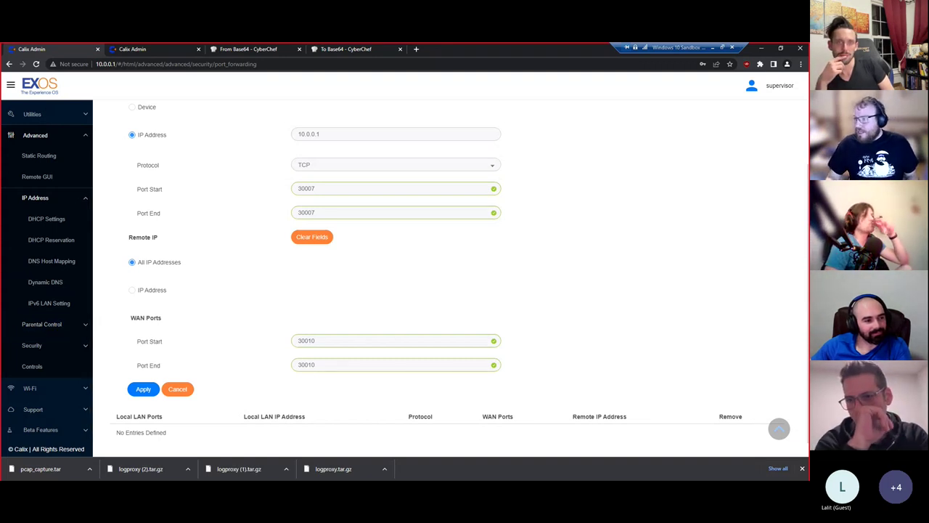
- Load the calix-prem api-test GitHub repository in a new browser tab and browse its files
left_click(416, 48)
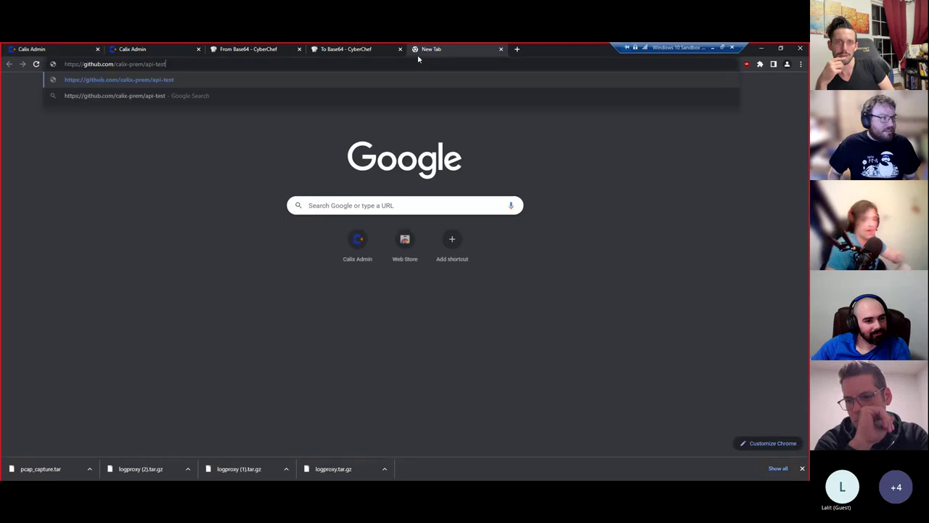
type("github")
key("Return")
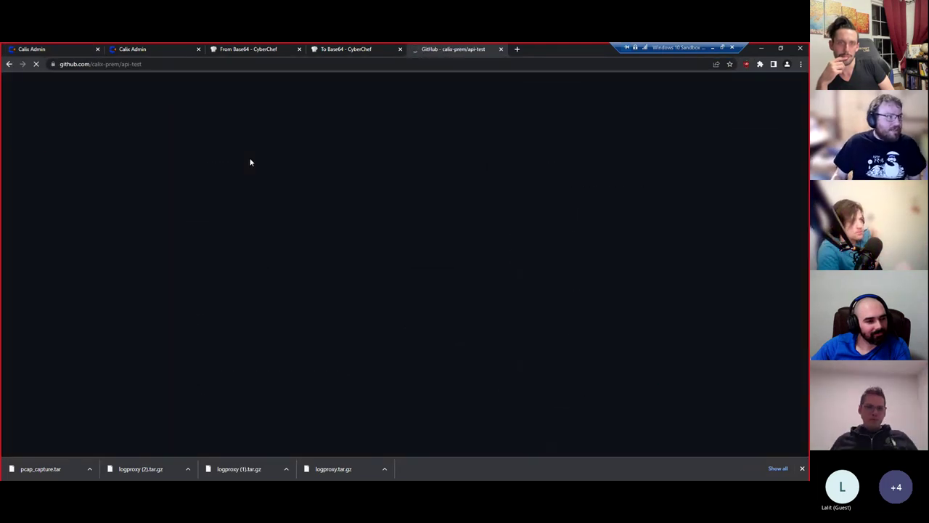
scroll(230, 273, "down", 3)
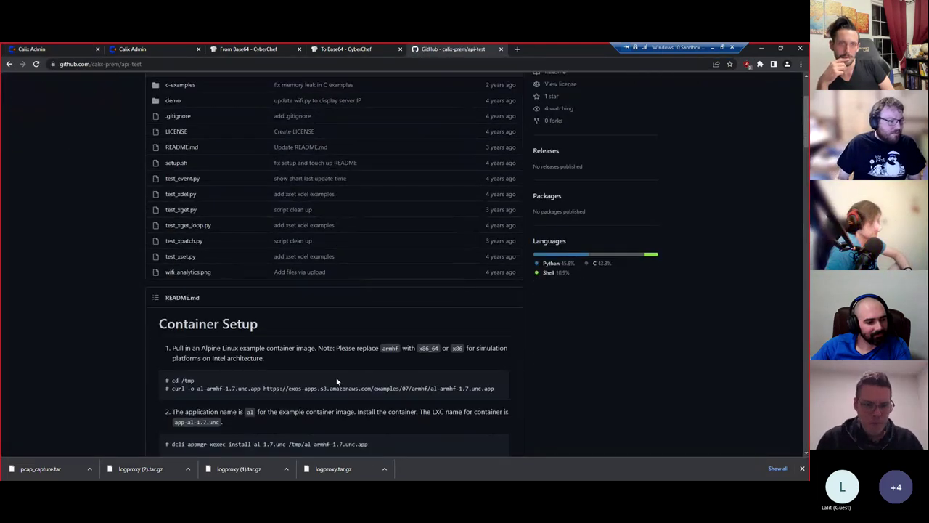
scroll(360, 367, "down", 3)
scroll(263, 387, "up", 3)
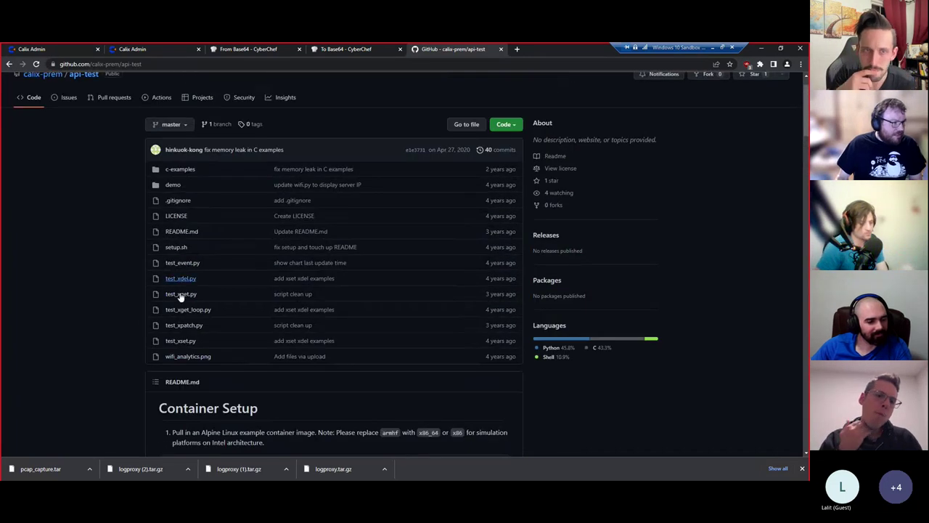
- Read through the test_xdel.py script, then return to the api-test file list
left_click(188, 279)
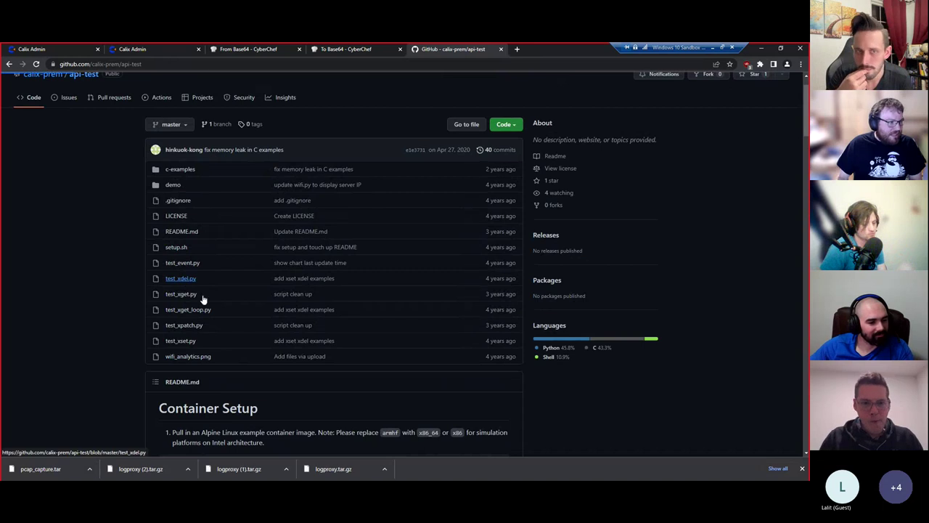
scroll(256, 336, "down", 1)
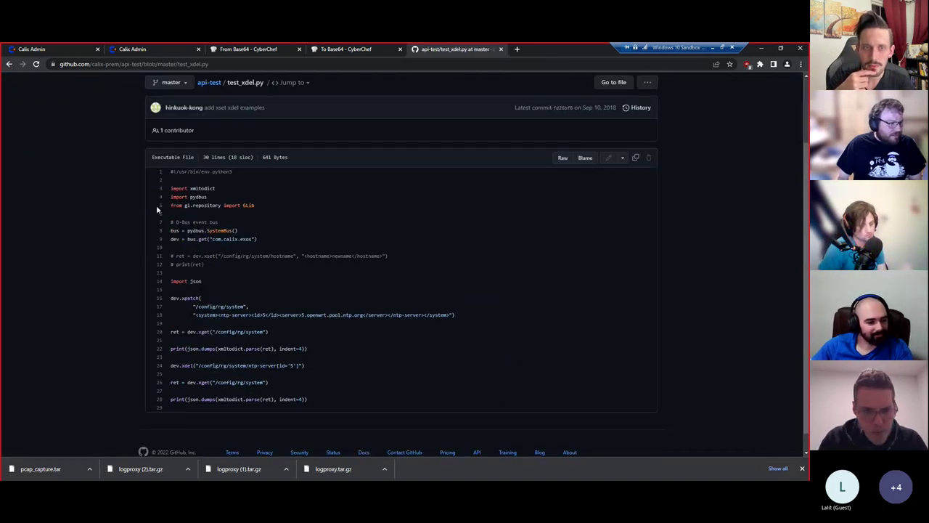
left_click(10, 64)
- Open test_xget.py to inspect its dev.xget call, then bring back the New folder window
left_click(183, 294)
left_click_drag(277, 333, 205, 332)
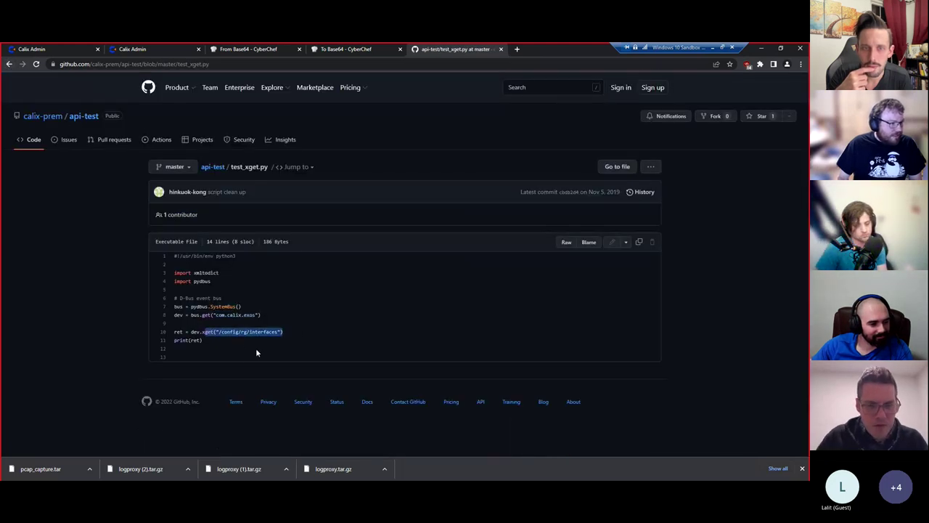
left_click(255, 347)
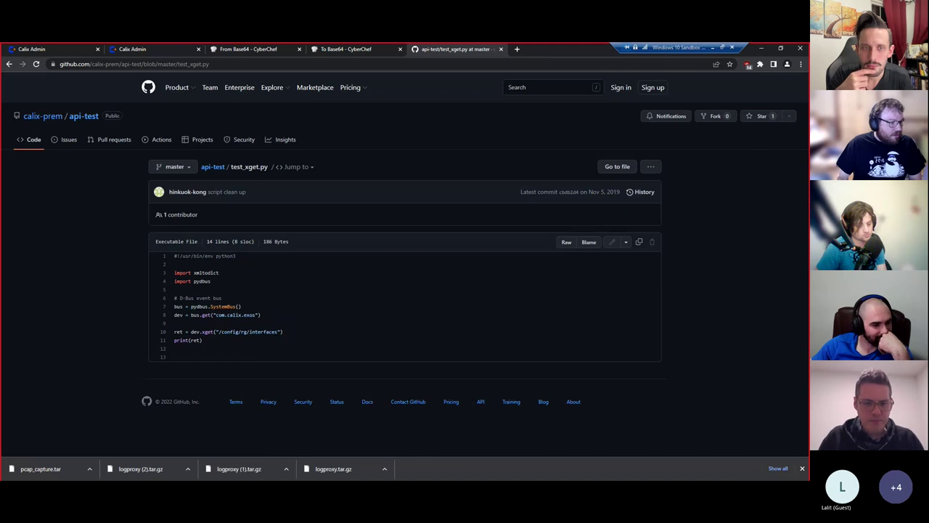
left_click(149, 464)
- Run python secret-searcher.py -s "xget" from a Command Prompt opened in New folder
left_click(306, 188)
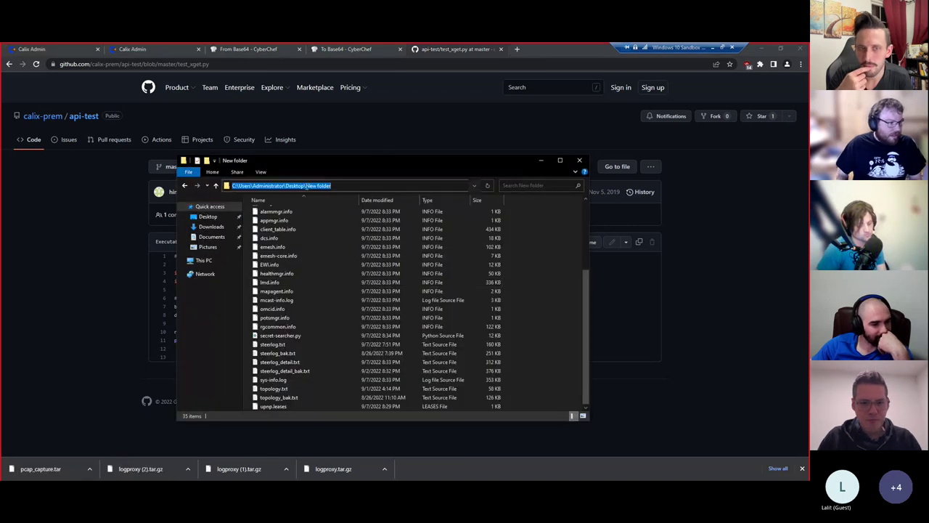
type("cmd")
key("Return")
type("python se")
key("Tab")
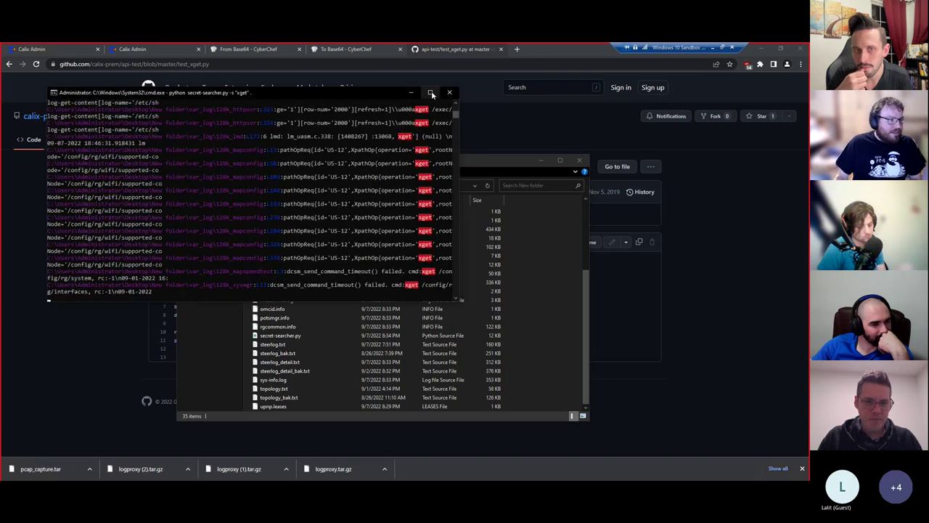
left_click(430, 92)
left_click(298, 197)
- Find xget in the 128k_httpcgi log and select the cmd:xget line 203
key("alt+Tab")
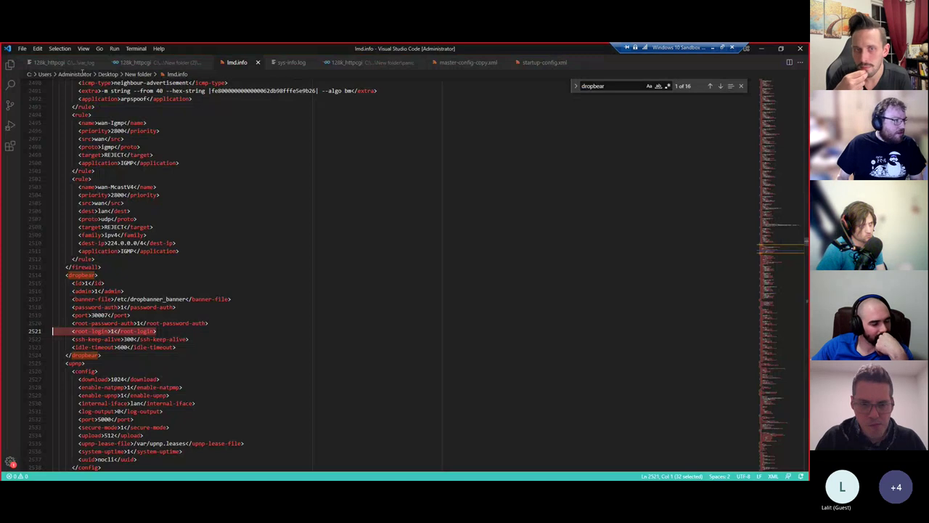
left_click(64, 63)
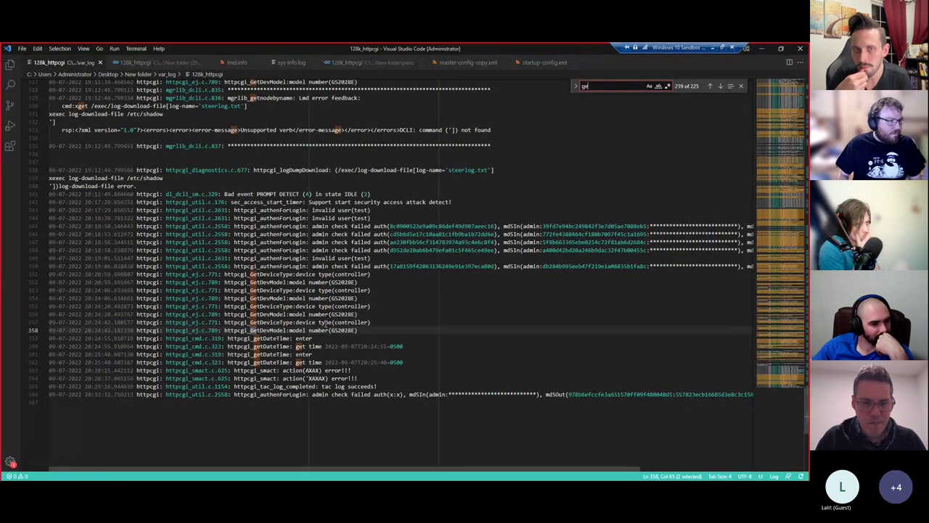
key("Return")
key("Return")
key("Return")
key("ctrl+a")
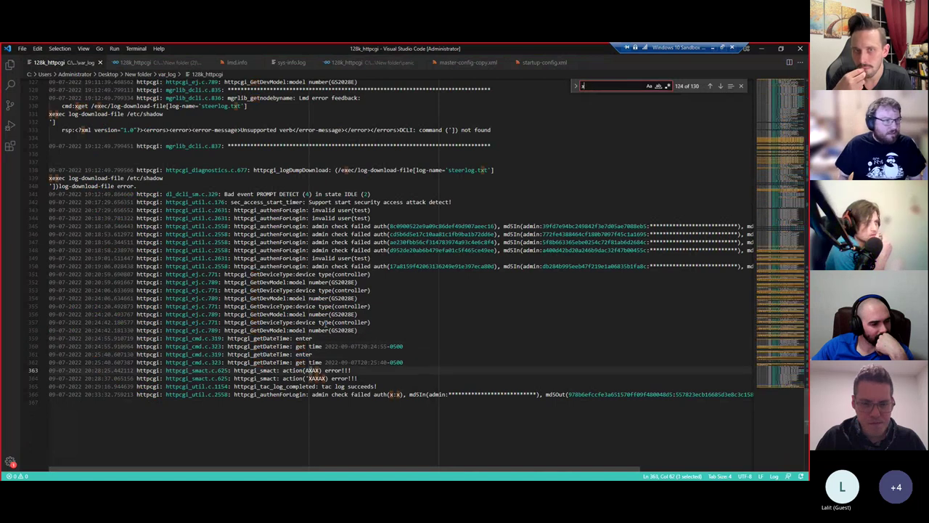
type("xget")
key("Escape")
left_click_drag(396, 274, 74, 275)
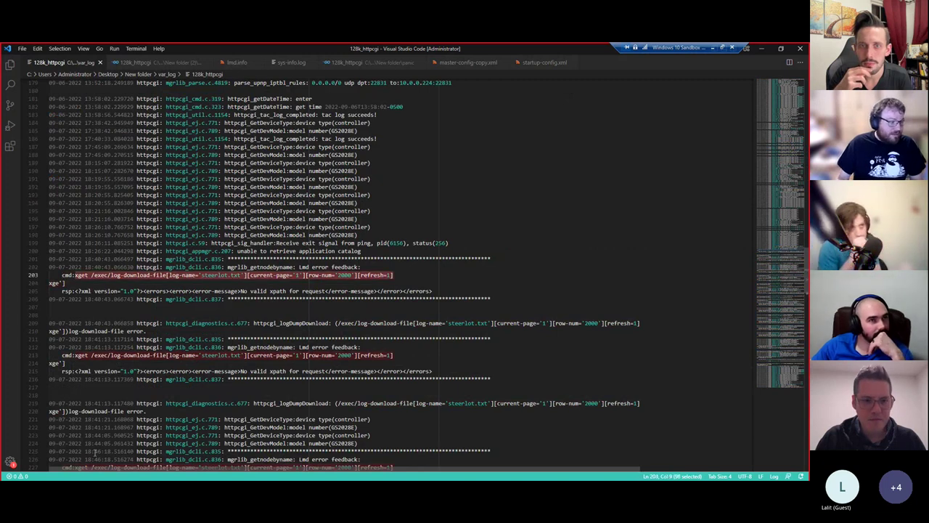
mouse_move(133, 479)
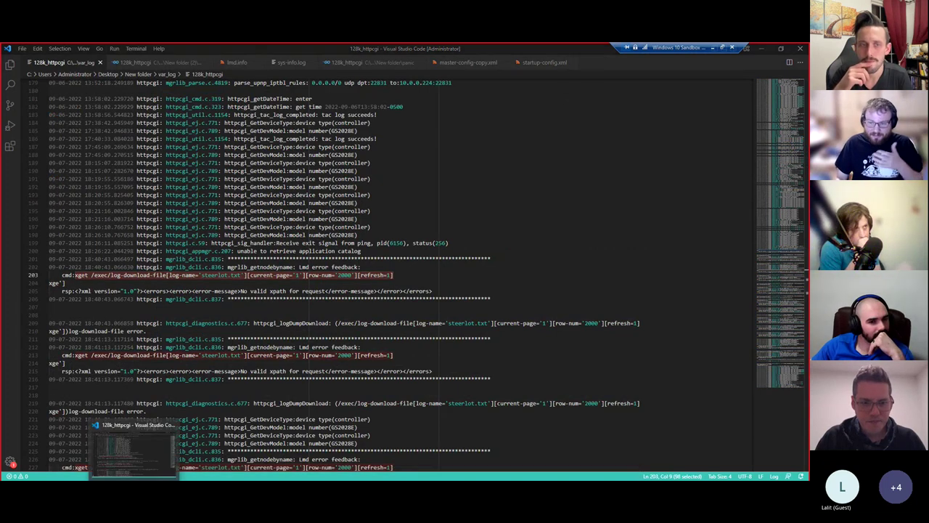
- Glance at the search results and the second Calix Admin page, then return to VS Code
key("alt+Tab")
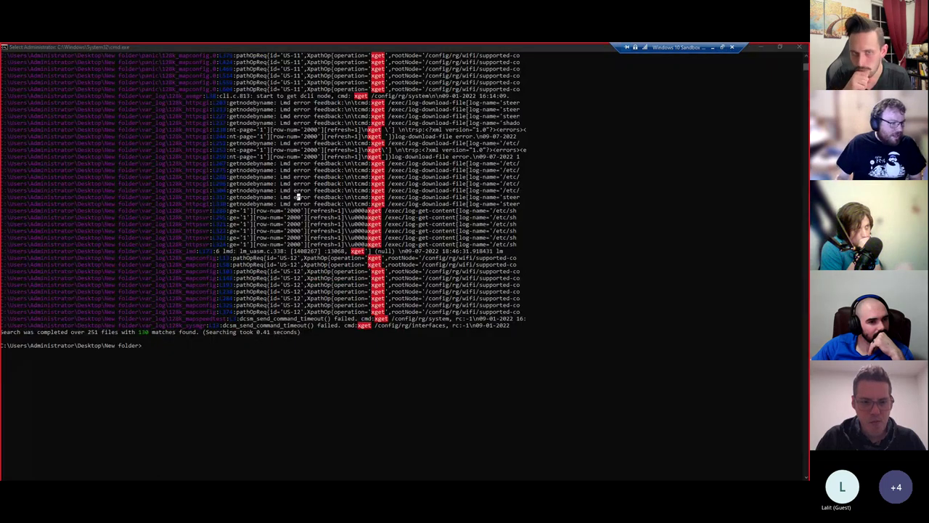
key("alt+Tab")
left_click(151, 45)
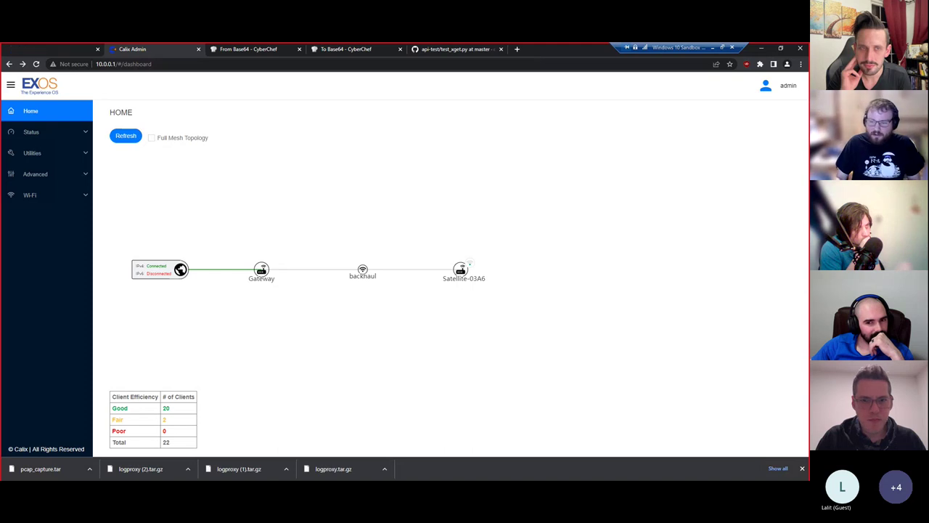
key("alt+Tab")
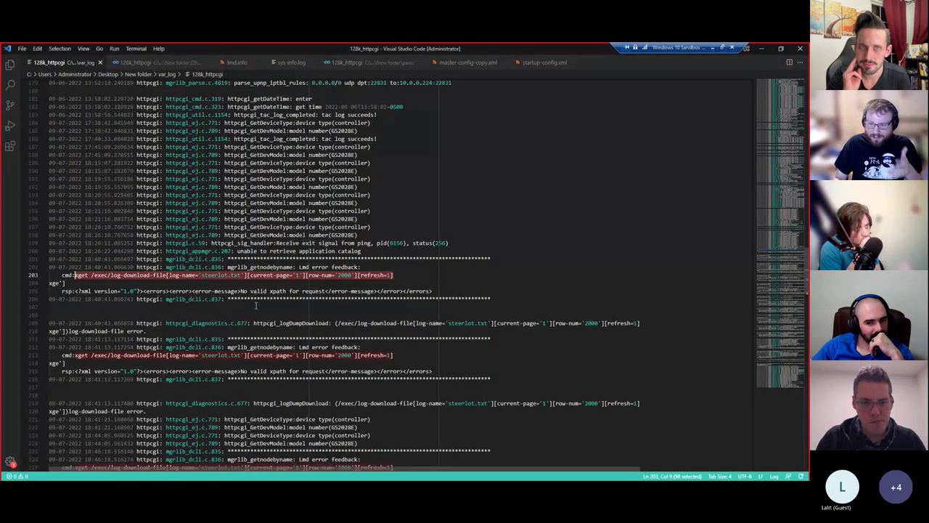
- Search sys-info.log for 127.0.0.1 and scroll down to the netstat table
left_click(292, 64)
type("127.0.0.1:")
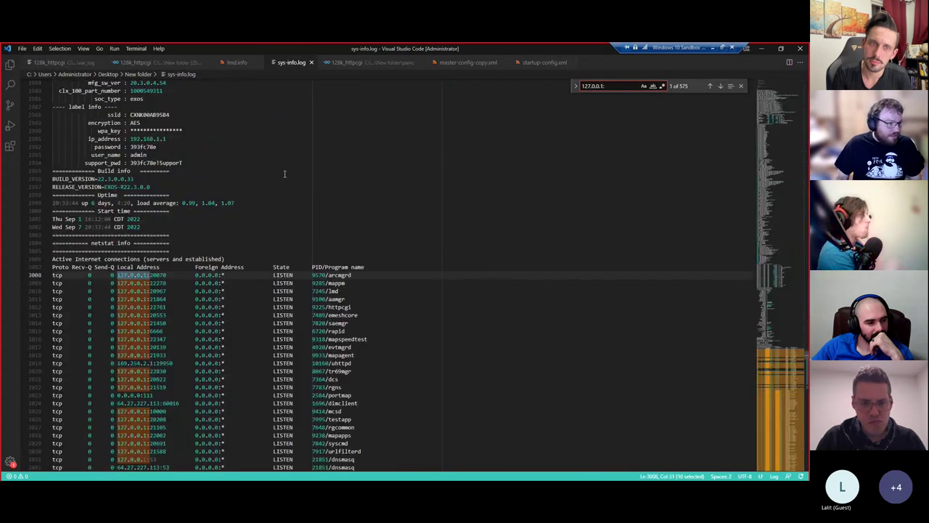
key("Escape")
scroll(171, 278, "down", 4)
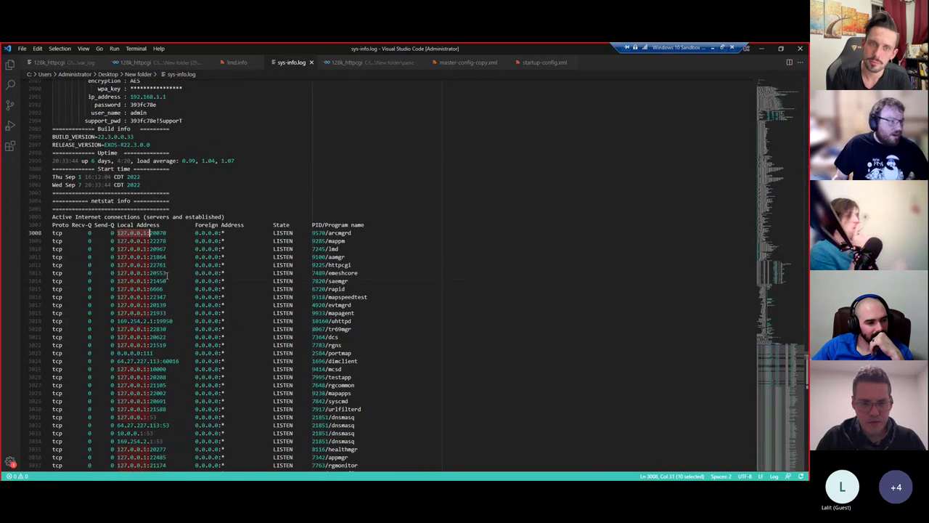
scroll(172, 278, "down", 9)
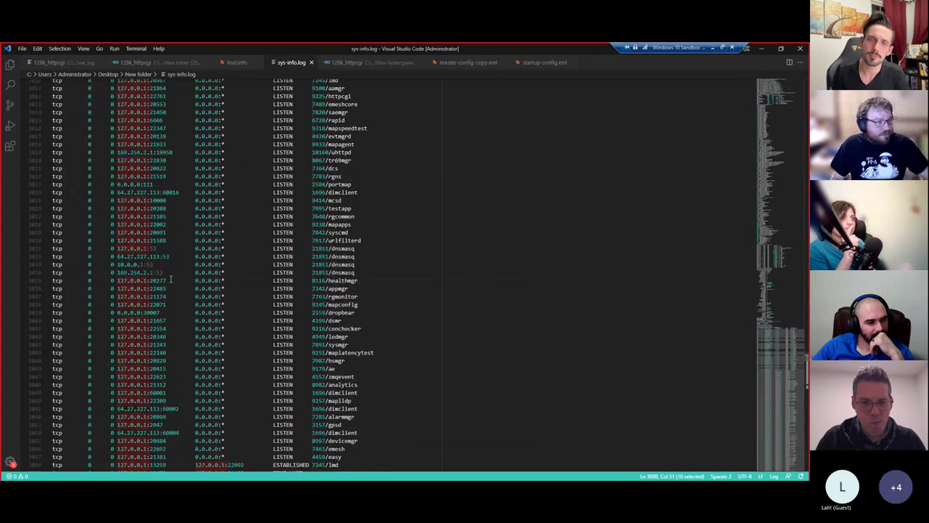
scroll(171, 279, "down", 2)
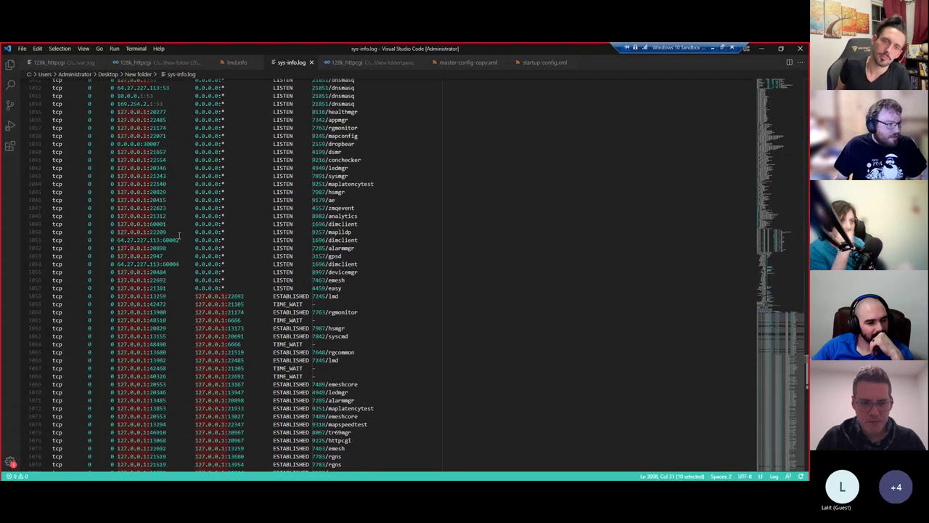
- Examine the netstat connection rows, including the httpcgi connection, before switching back to the Calix Admin browser
left_click(166, 237)
left_click(344, 232)
scroll(339, 245, "down", 20)
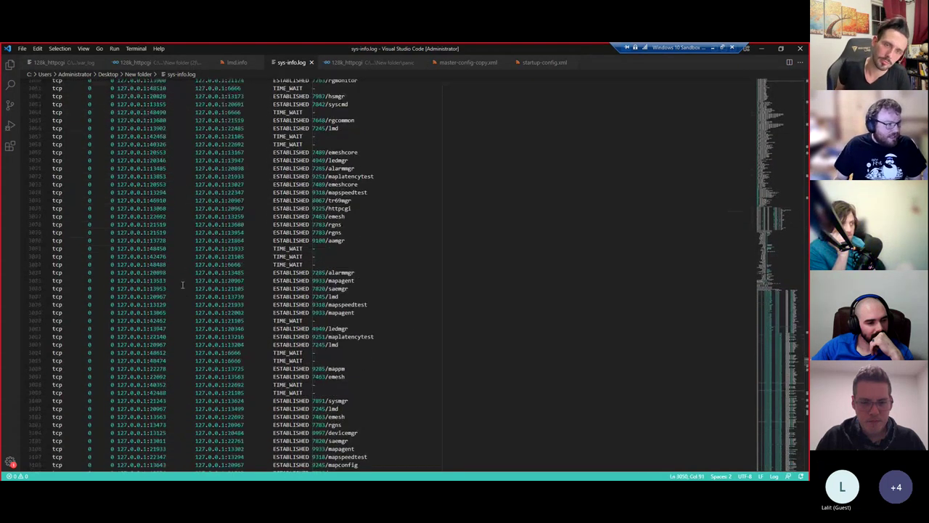
scroll(182, 286, "down", 20)
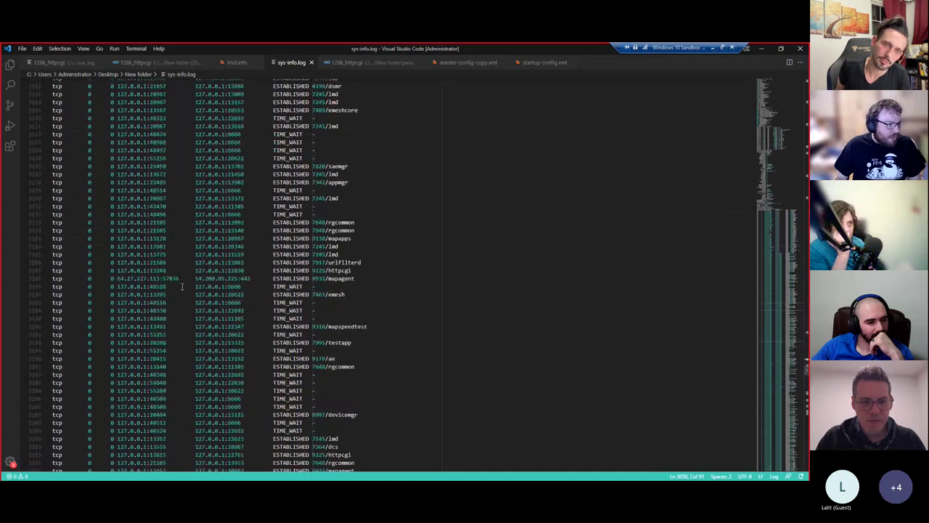
left_click_drag(408, 333, 104, 91)
left_click(318, 269)
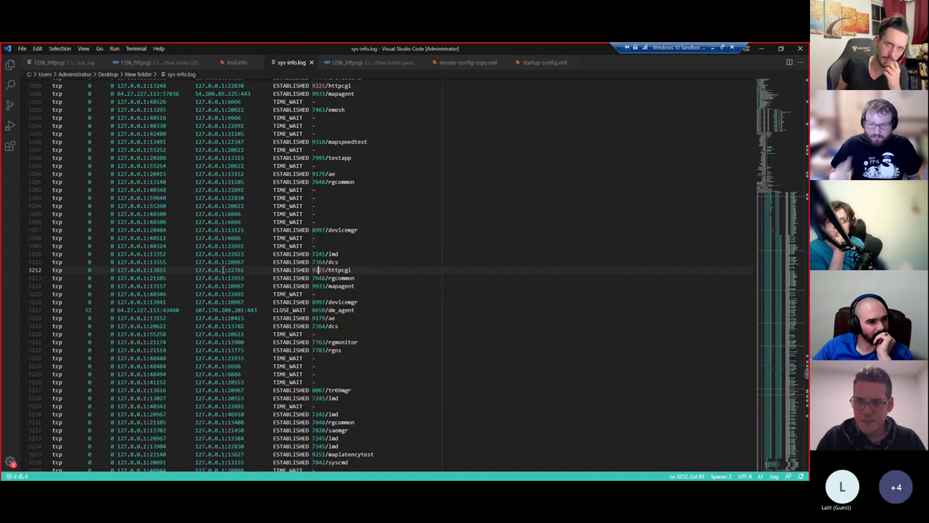
mouse_move(80, 478)
left_click(61, 457)
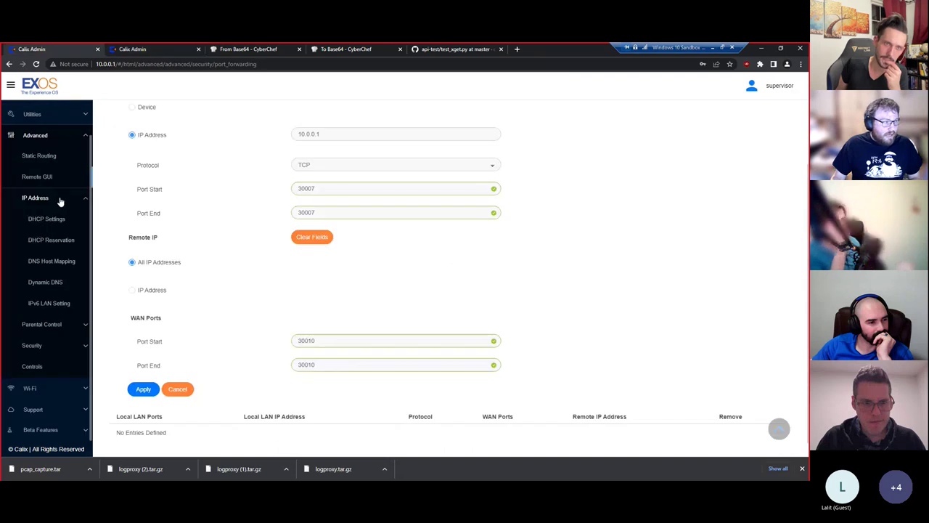
- Go to Support > Diagnostics > Packet Capture and review the interface list, keeping ath0
left_click(55, 388)
left_click(61, 264)
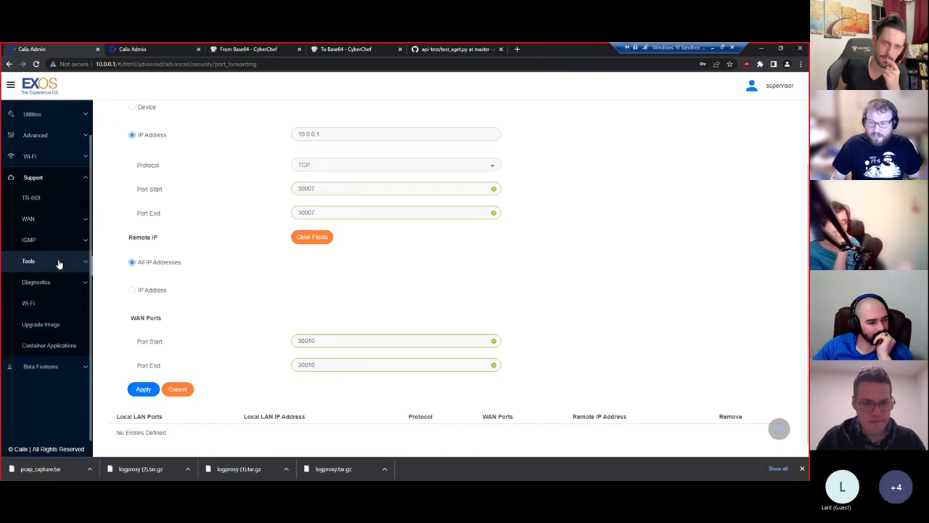
left_click(62, 320)
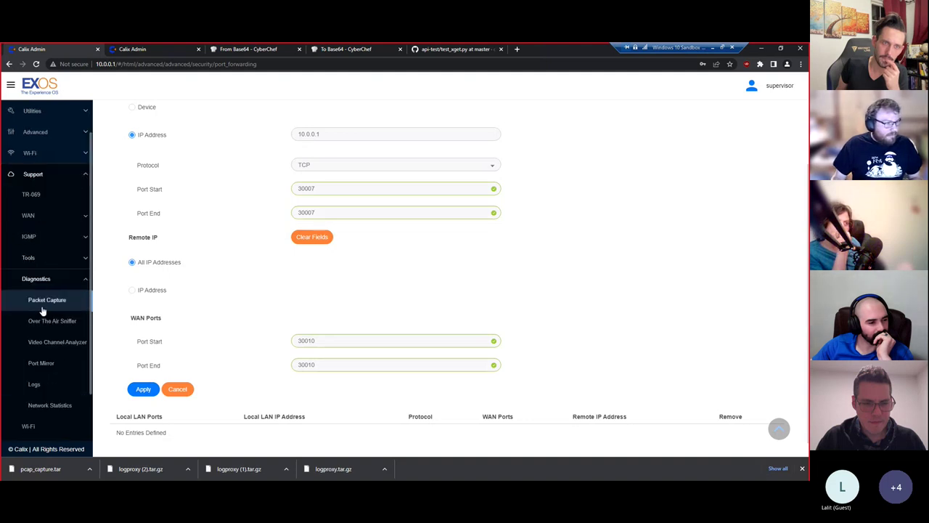
left_click(58, 300)
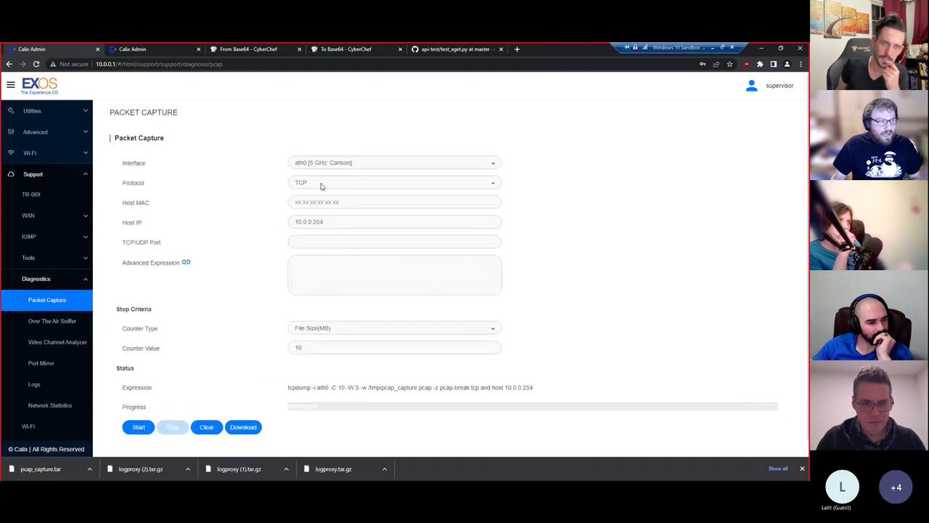
left_click(330, 164)
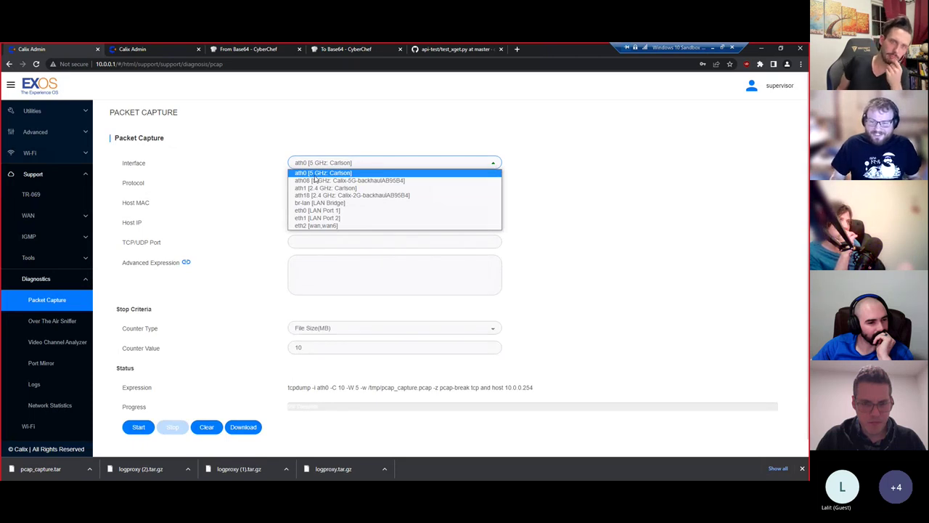
left_click(315, 175)
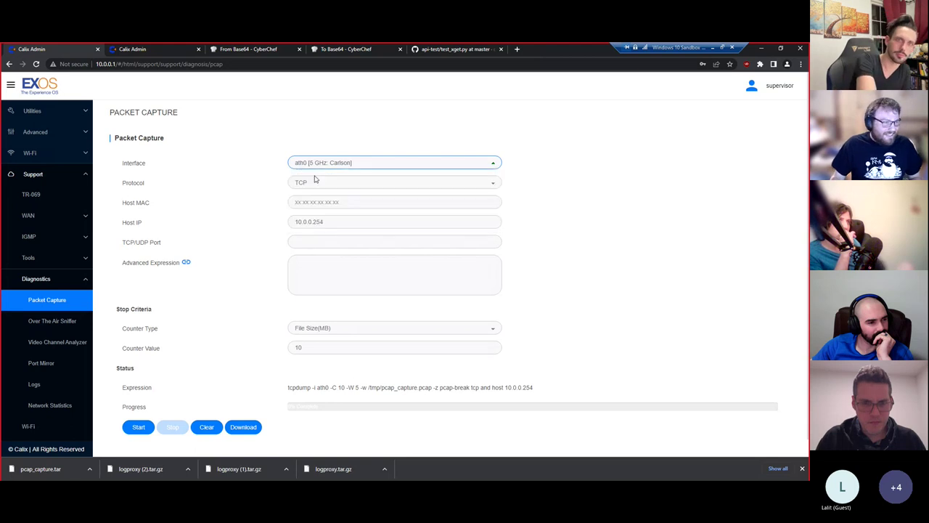
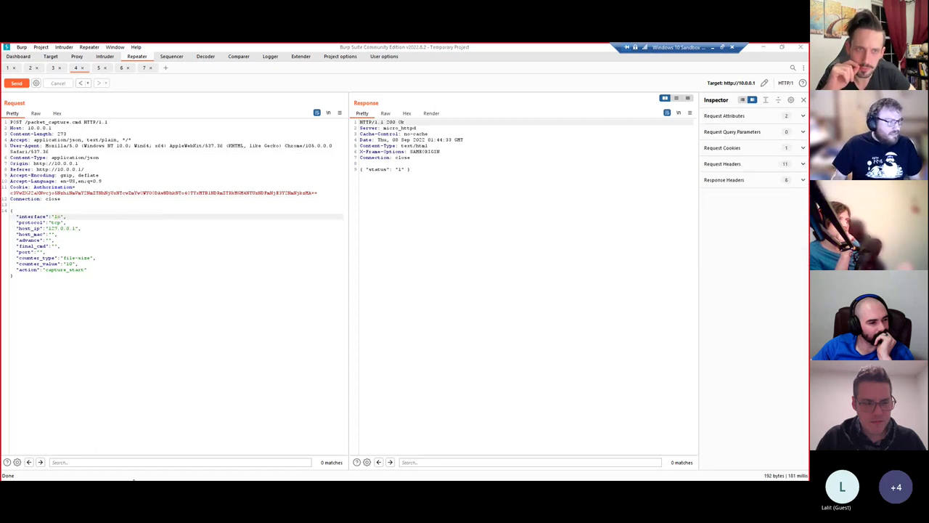
- Switch from Burp Suite to sys-info.log in VS Code and bring up the Find box
key("alt+Tab")
key("ctrl+f")
- Search sys-info.log for 'eth1' (3 matches), then close Find on its entry
type("at")
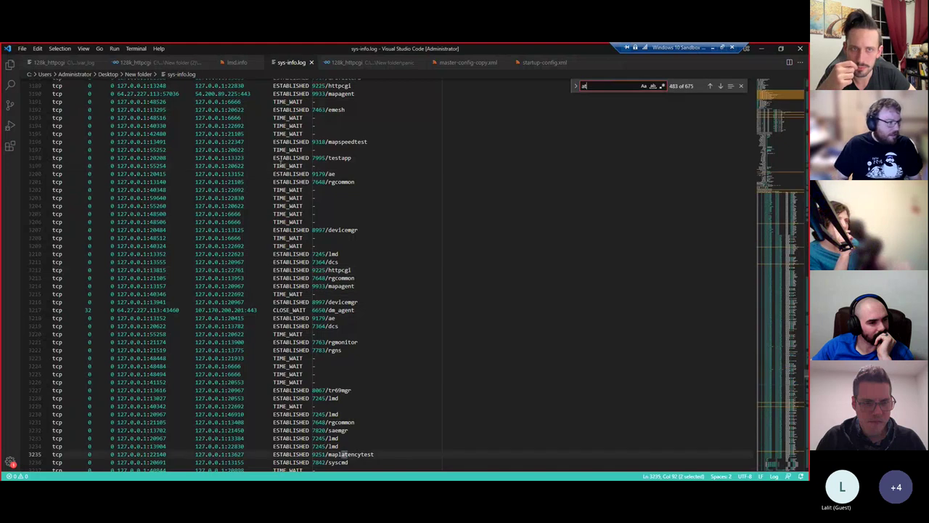
type("h1llo")
key("Escape")
key("ctrl+f")
type("adapter")
key("ctrl+BackSpace")
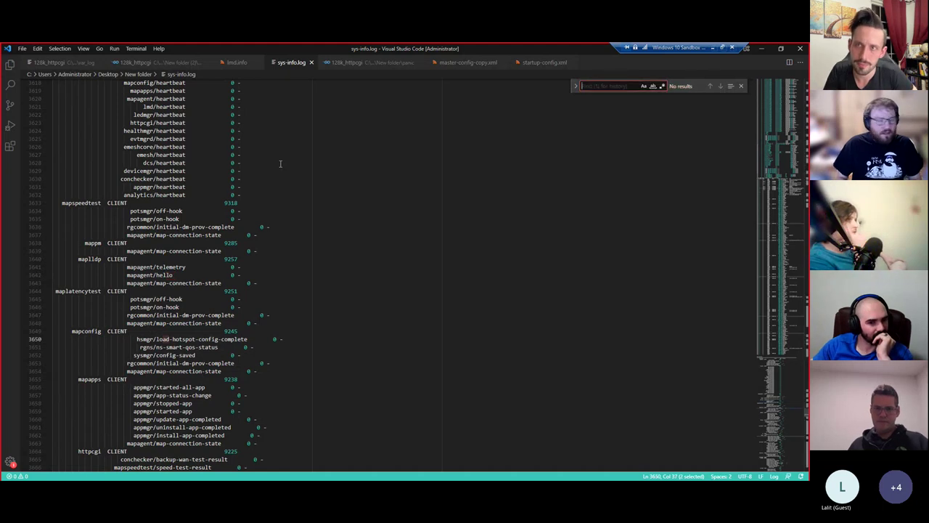
type("eth1")
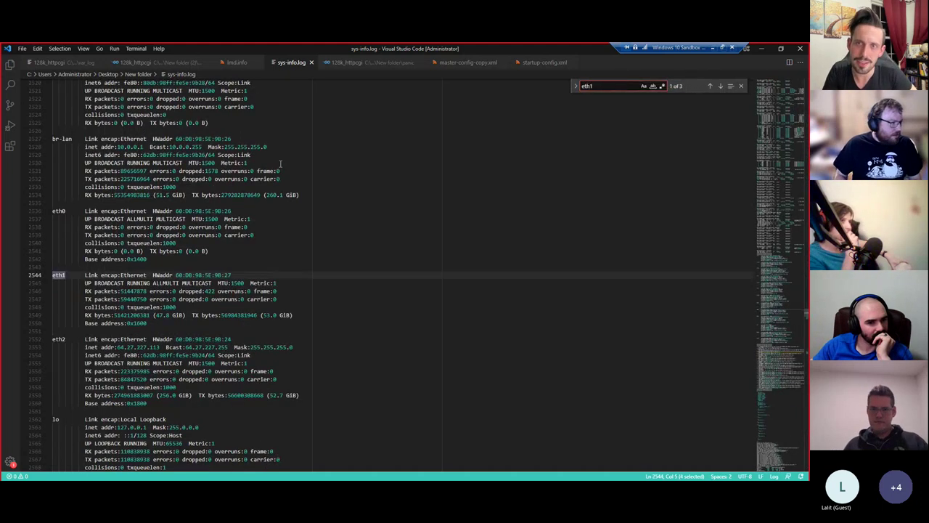
key("Escape")
- Review the interface list, selecting the lo loopback details and wifi0's RUNNING status line
scroll(120, 248, "up", 4)
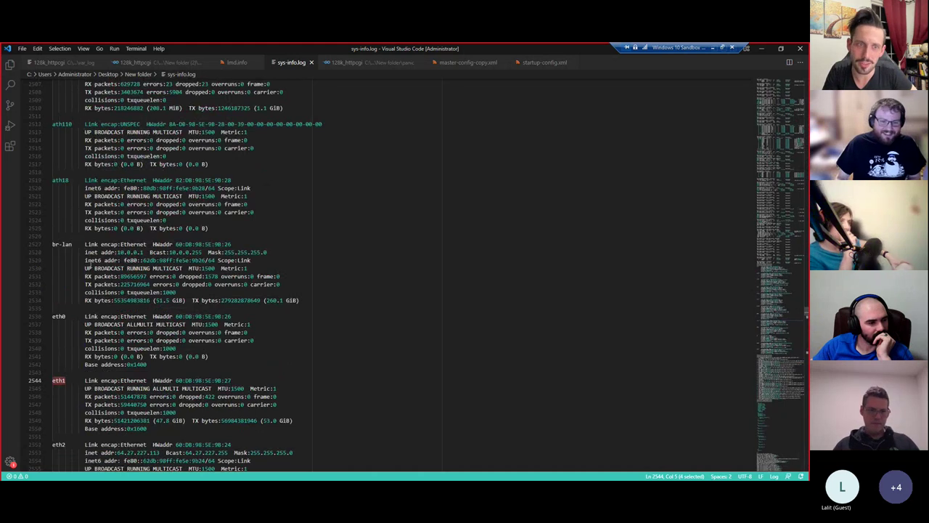
scroll(90, 260, "up", 11)
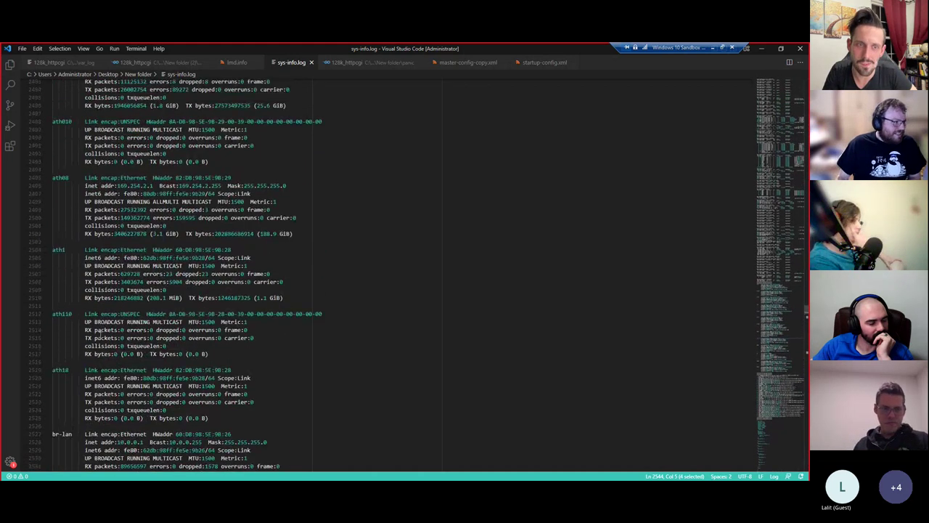
scroll(99, 346, "down", 20)
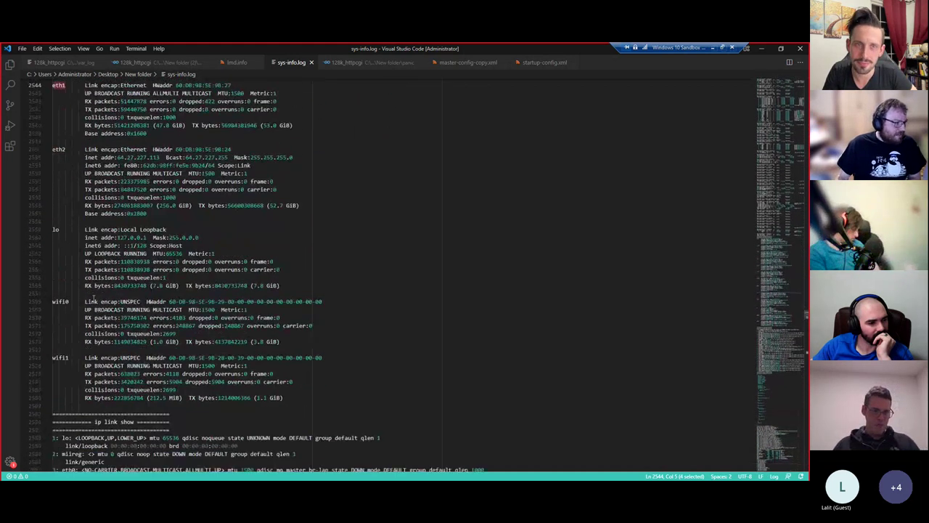
left_click_drag(53, 251, 101, 308)
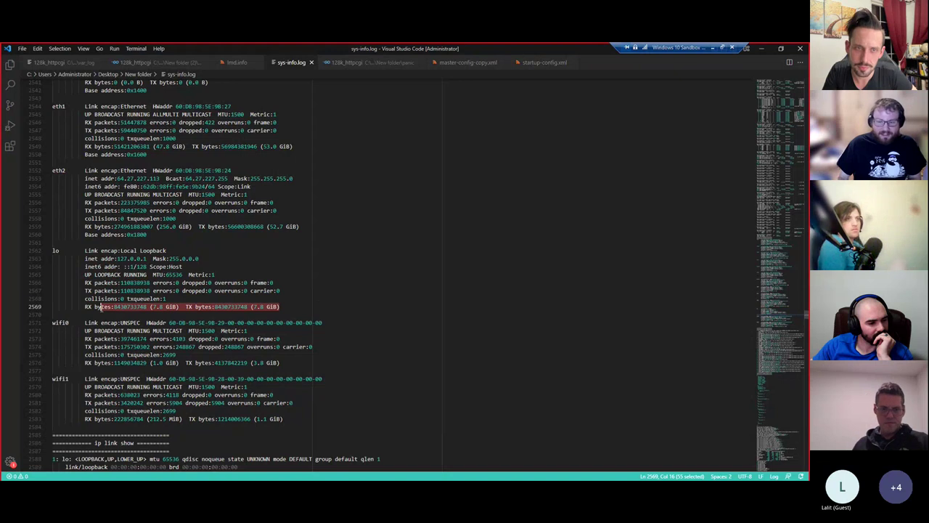
left_click(149, 331)
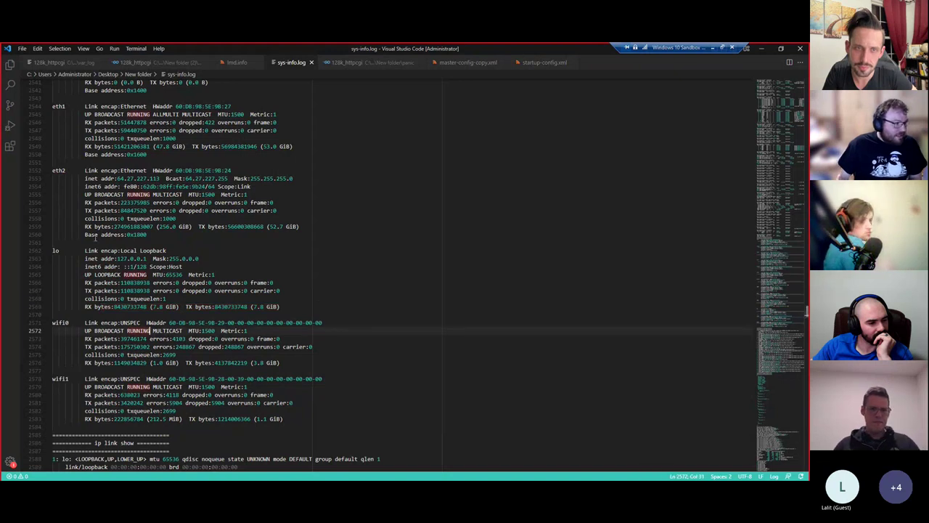
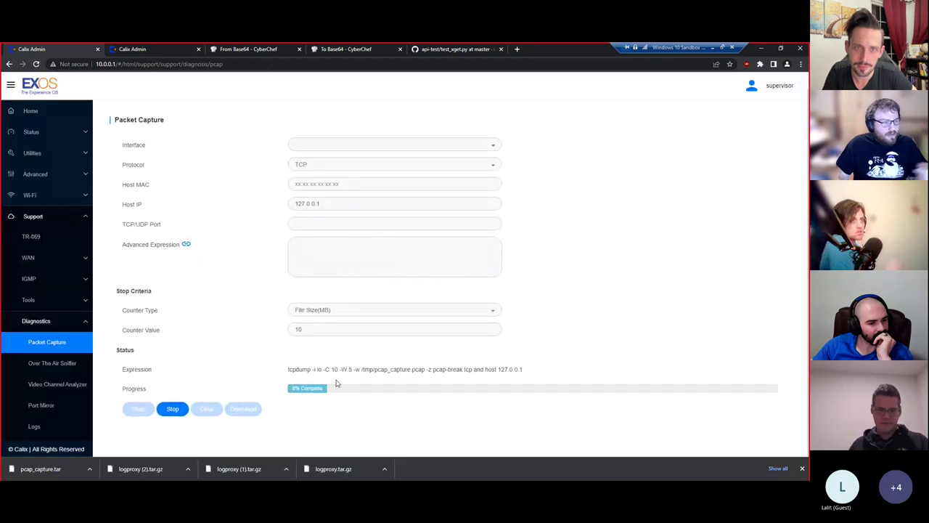
- Highlight the start of the host 127.0.0.1 tcpdump expression, then deselect it while the capture runs
left_click_drag(290, 370, 521, 371)
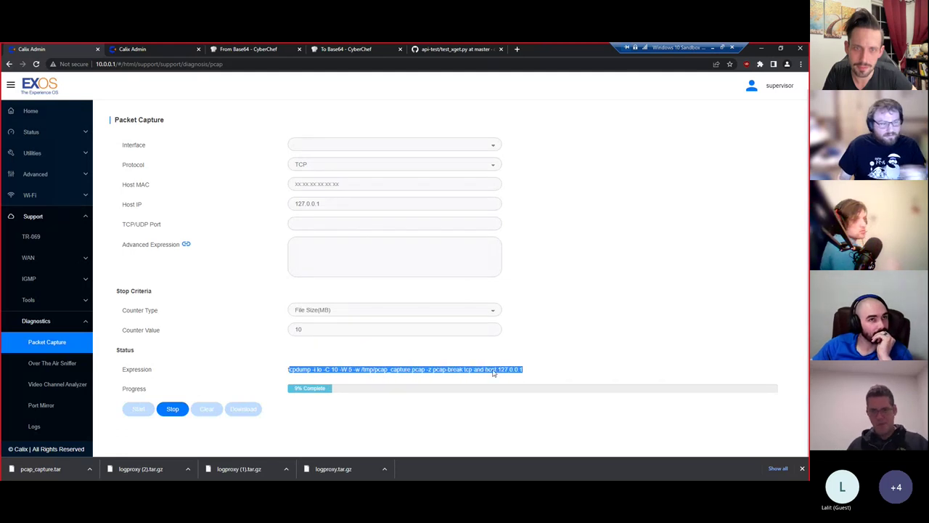
left_click(509, 371)
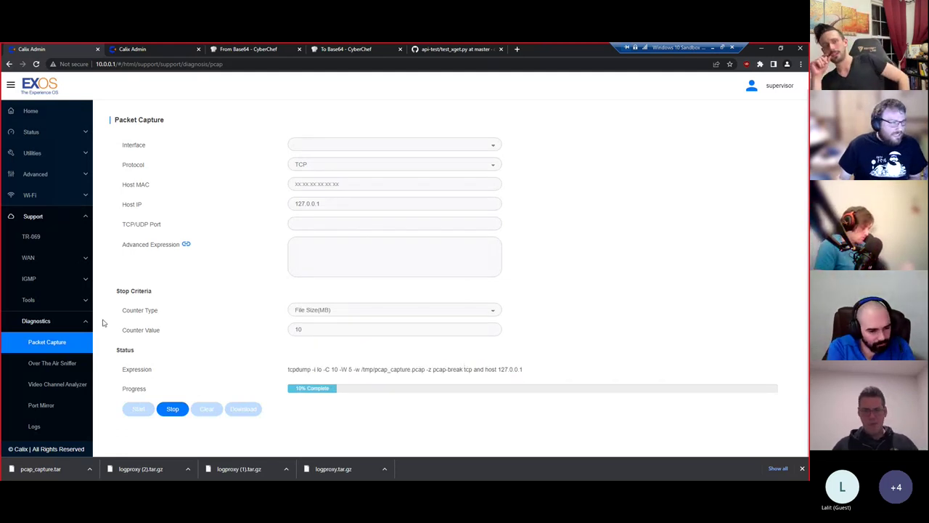
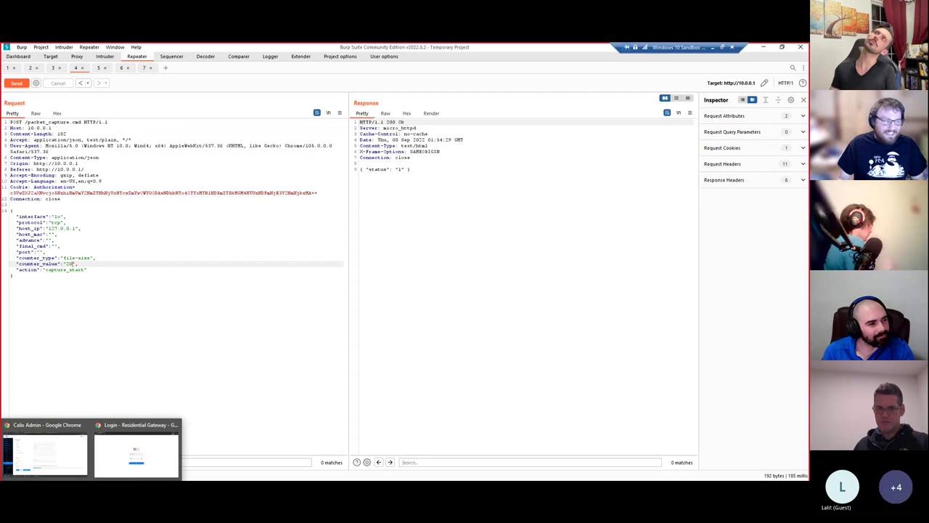
- Switch from Burp Suite back to the router admin's Packet Capture page in Chrome
left_click(64, 463)
- Browse the Support > Tools menu, viewing Device Logs and ending on Configuration File
left_click(54, 304)
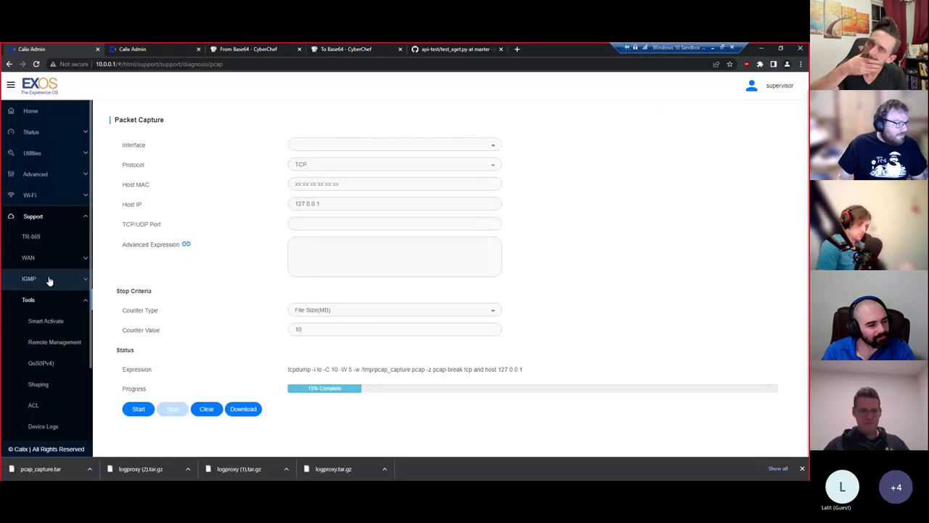
left_click(46, 260)
left_click(69, 259)
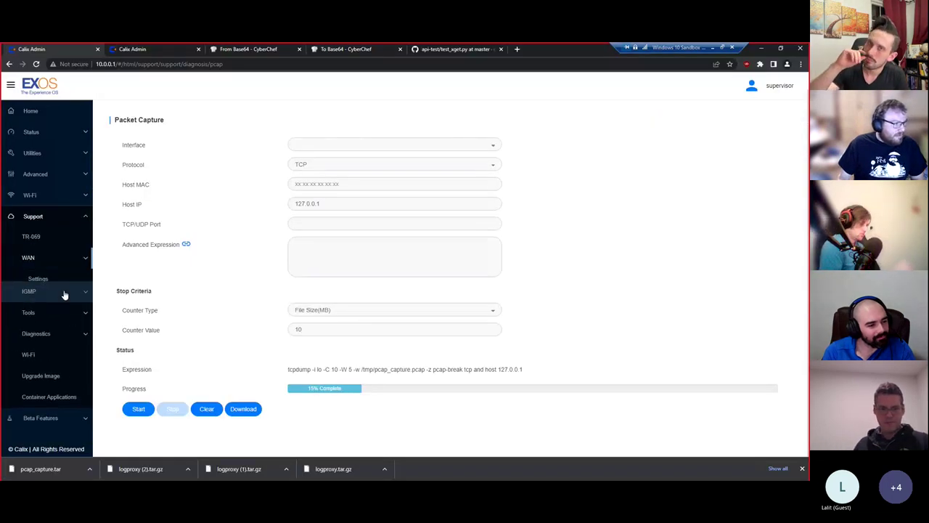
left_click(62, 302)
scroll(52, 356, "down", 1)
left_click(57, 382)
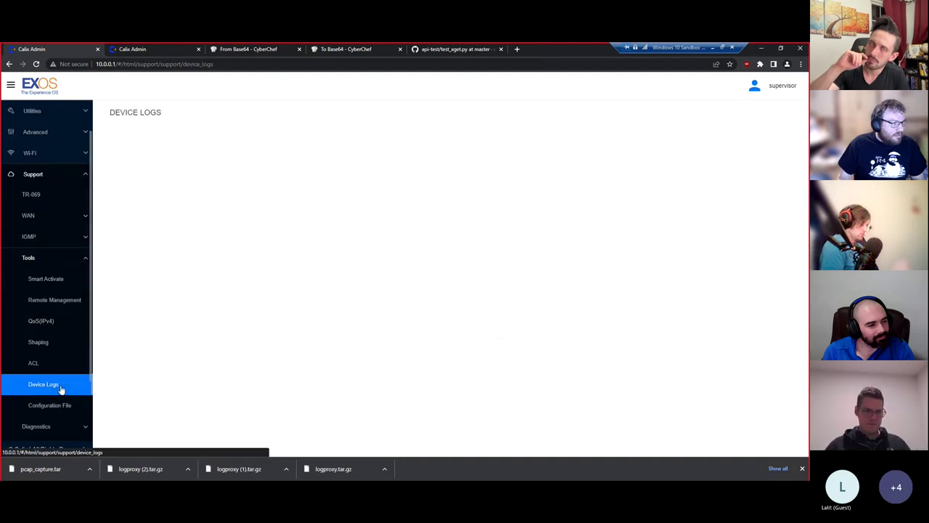
left_click(56, 407)
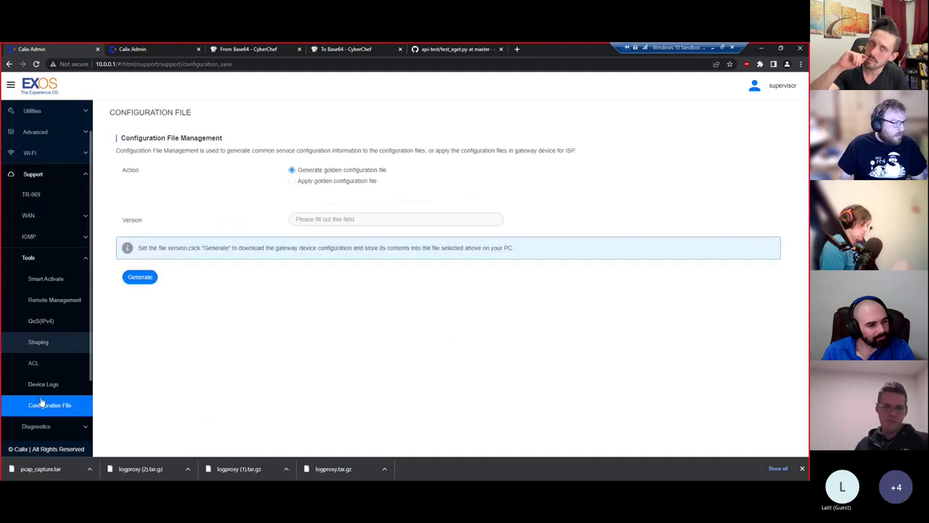
- Open Support > Diagnostics > Logs showing steerlog.txt entries and download the logs
scroll(49, 331, "down", 1)
left_click(67, 383)
left_click(57, 345)
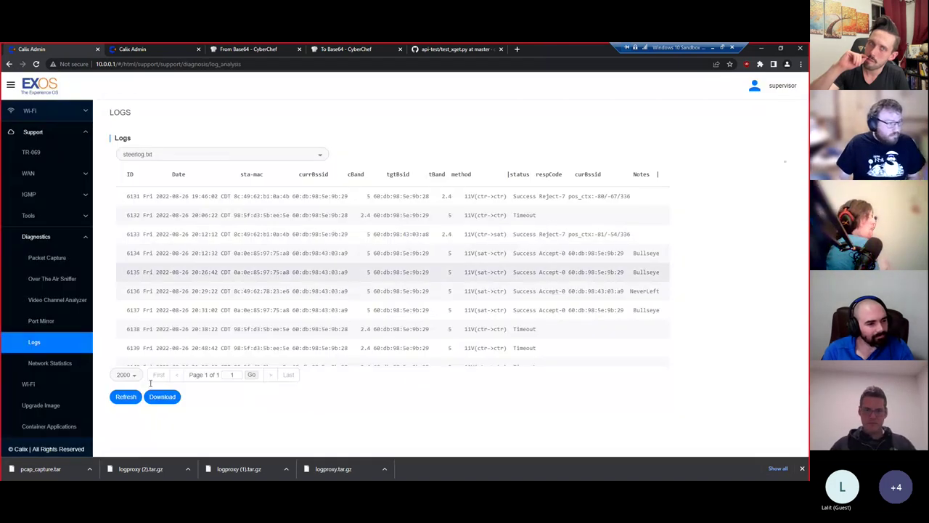
left_click(158, 399)
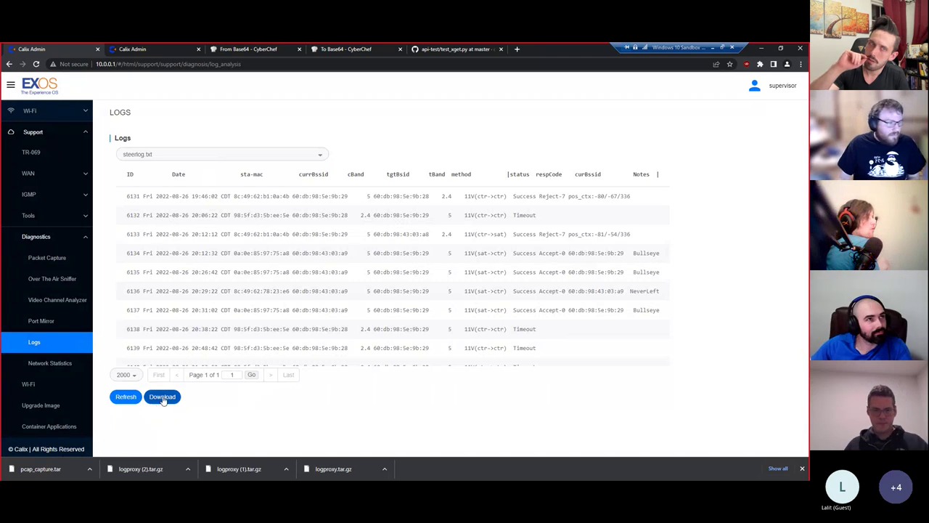
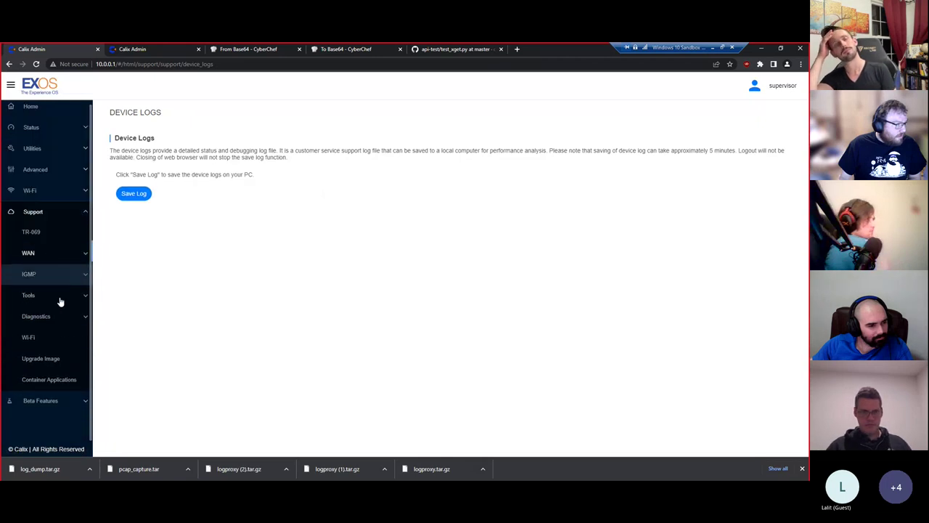
- Go to Support > Diagnostics > Packet Capture to view the running tcpdump capture against 127.0.0.1
left_click(60, 319)
left_click(47, 337)
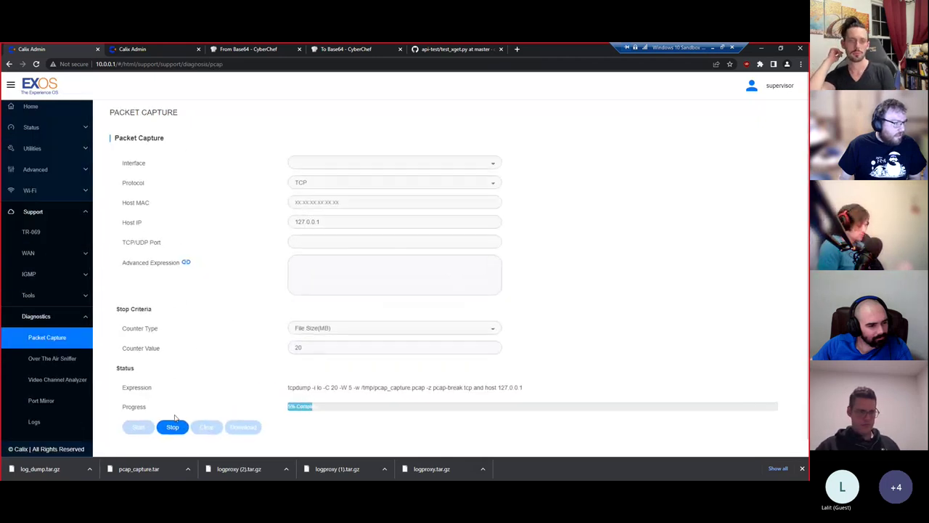
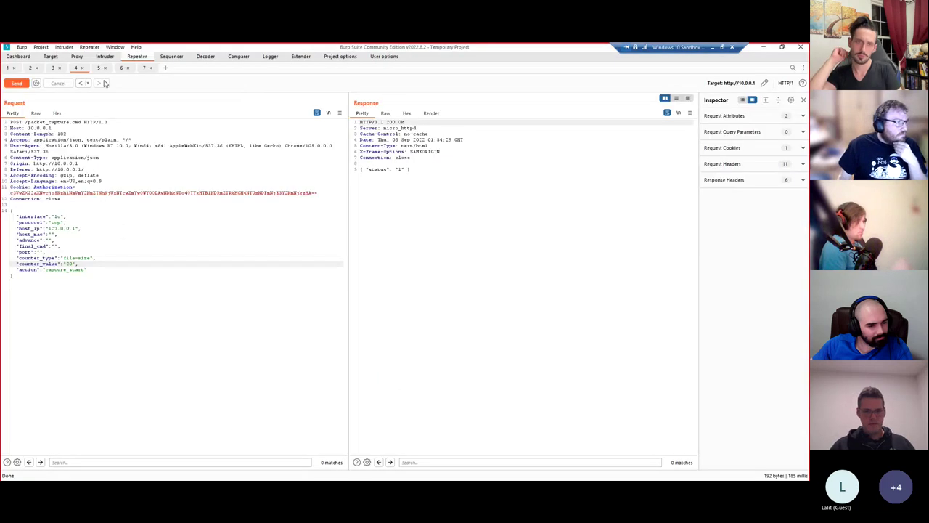
- In Proxy HTTP history, step from the earlier packet_capture.cmd request down to the /log_dump.cmd entry
left_click(77, 57)
left_click(133, 106)
left_click(133, 113)
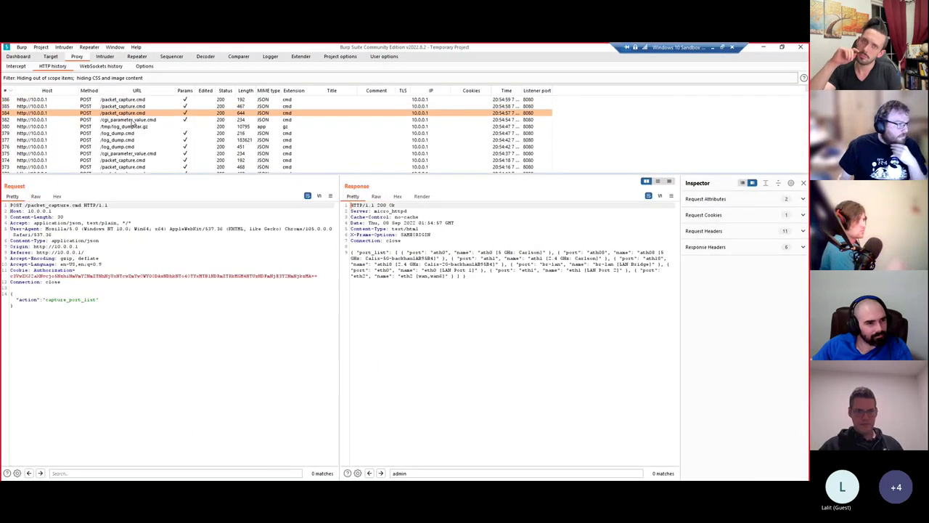
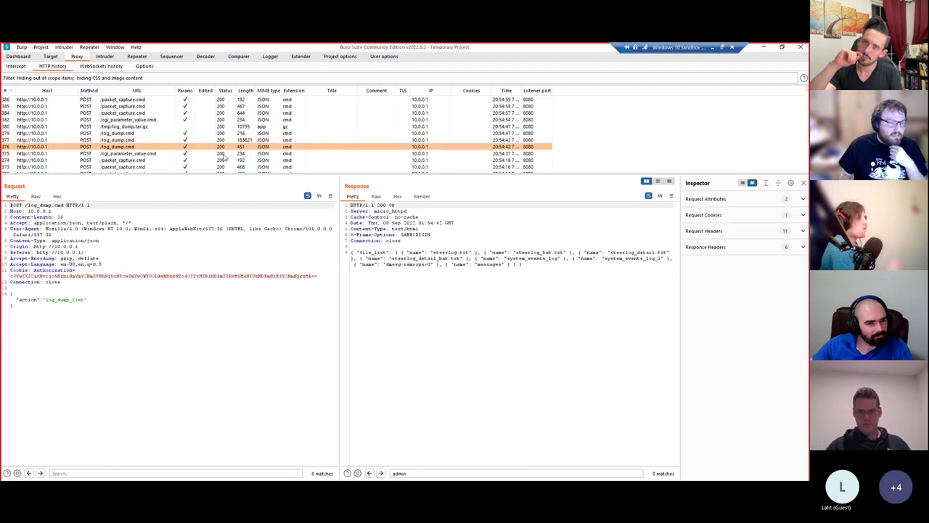
- Select the previous log_dump.cmd request to inspect the steerlog.txt log content and its response
key("Up")
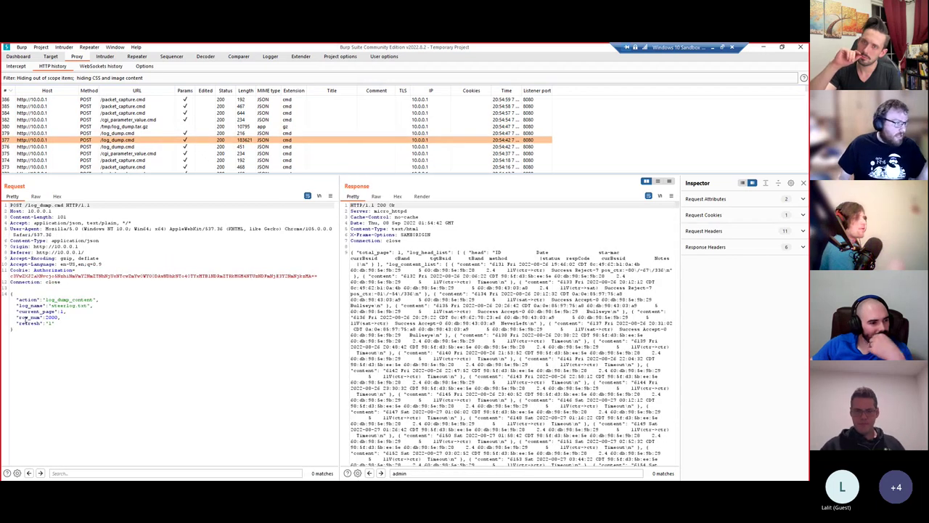
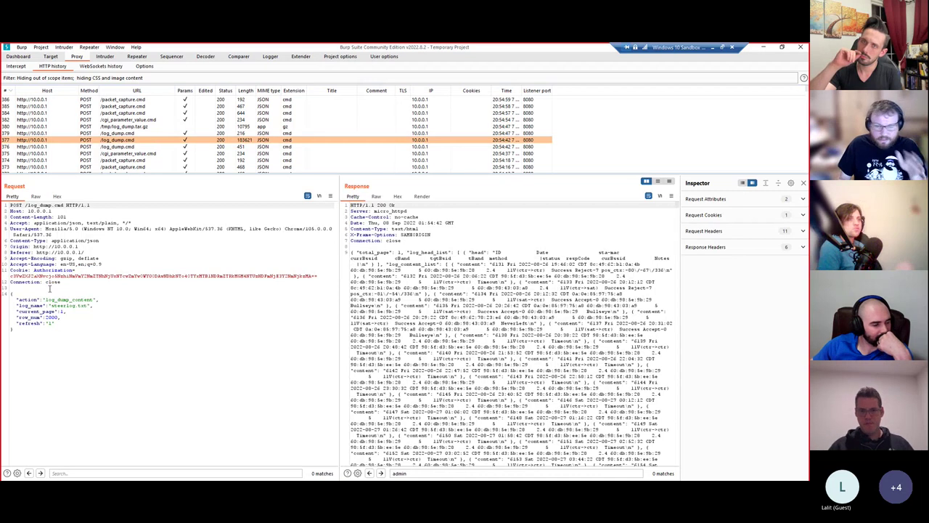
- Select the /log_dump.cmd request in Proxy HTTP history and bring up its context menu to send it to Repeater
left_click(127, 135)
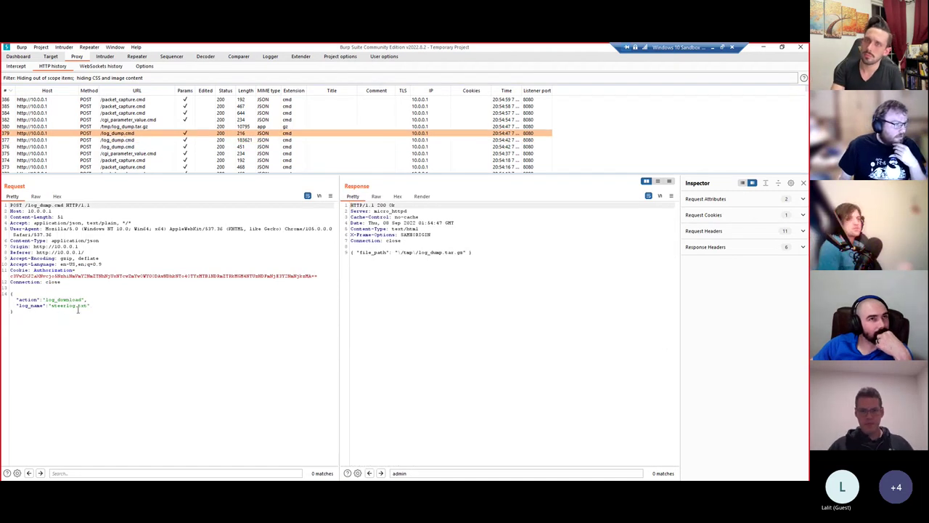
left_click(135, 141)
right_click(123, 141)
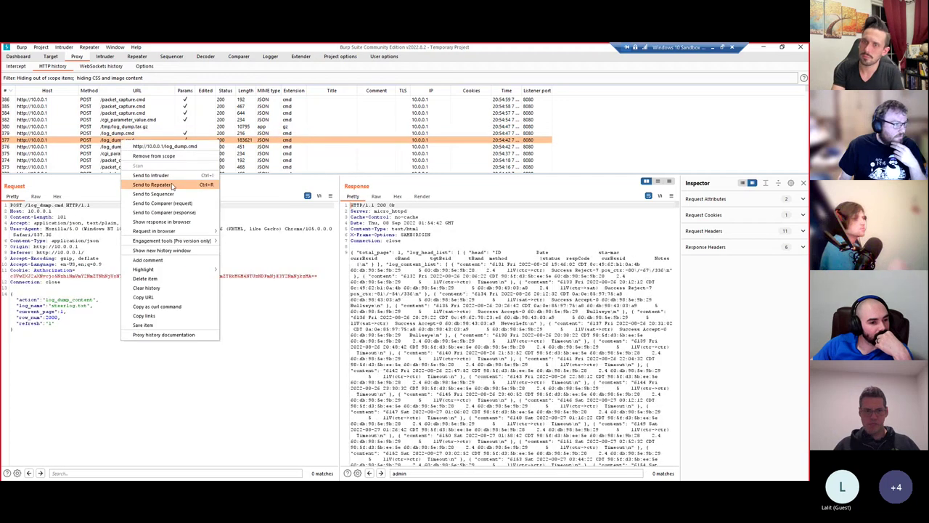
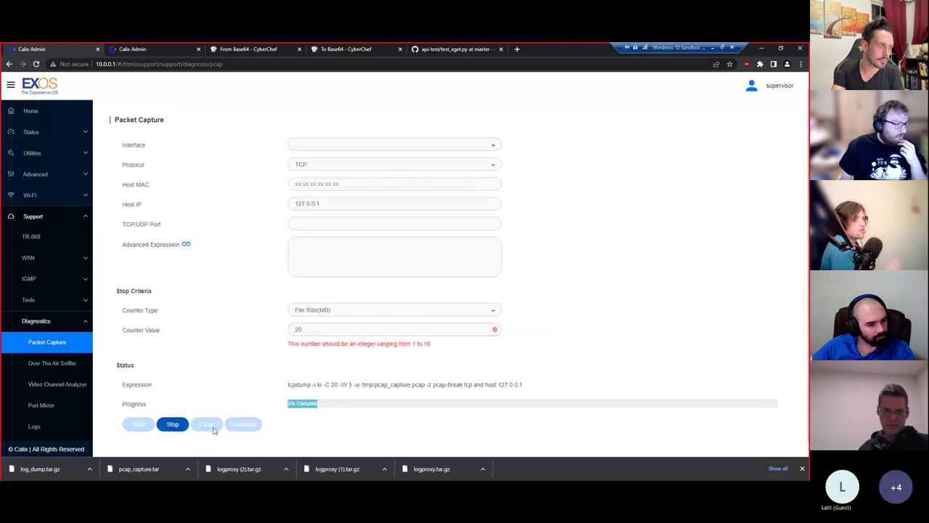
- Download the finished capture from the Packet Capture page as pcap_capture (1).tar
left_click(247, 425)
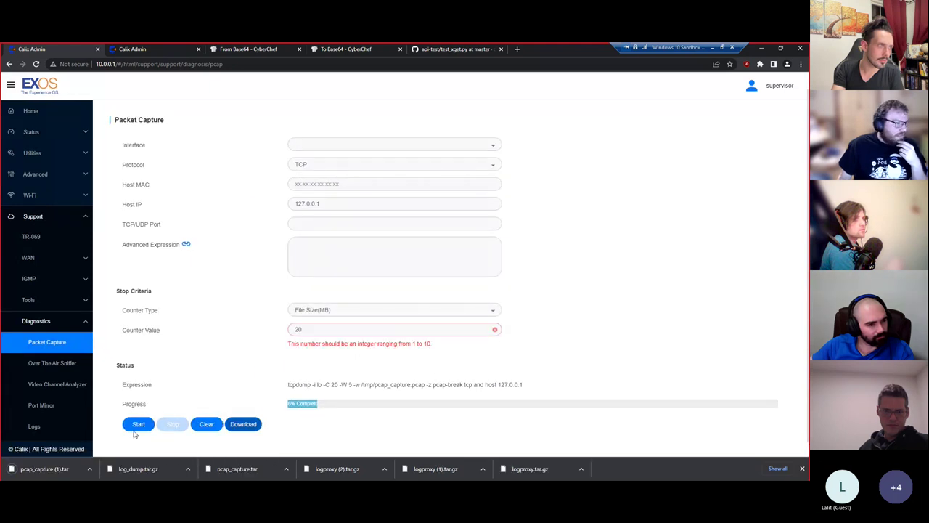
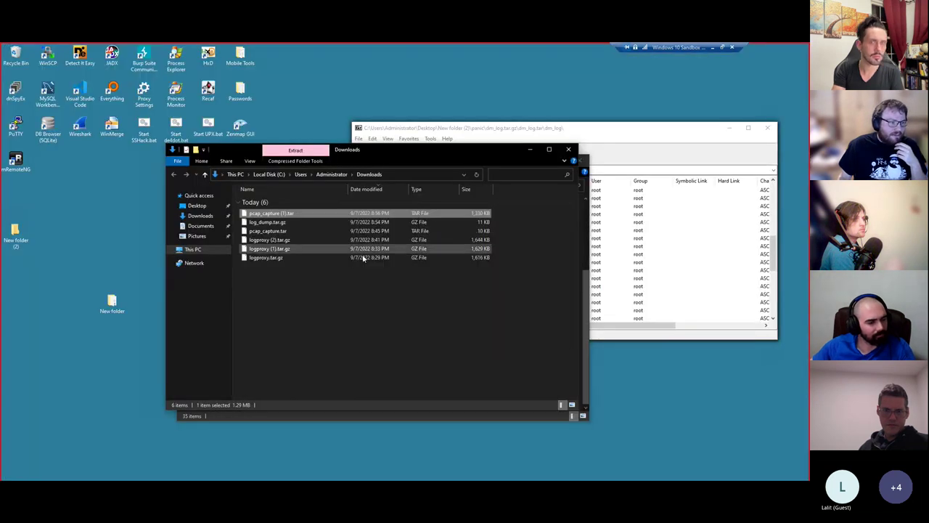
- Open pcap_capture (1).tar in 7-Zip and copy pcap_capture.pcap out onto the desktop
double_click(388, 212)
left_click_drag(390, 191, 29, 208)
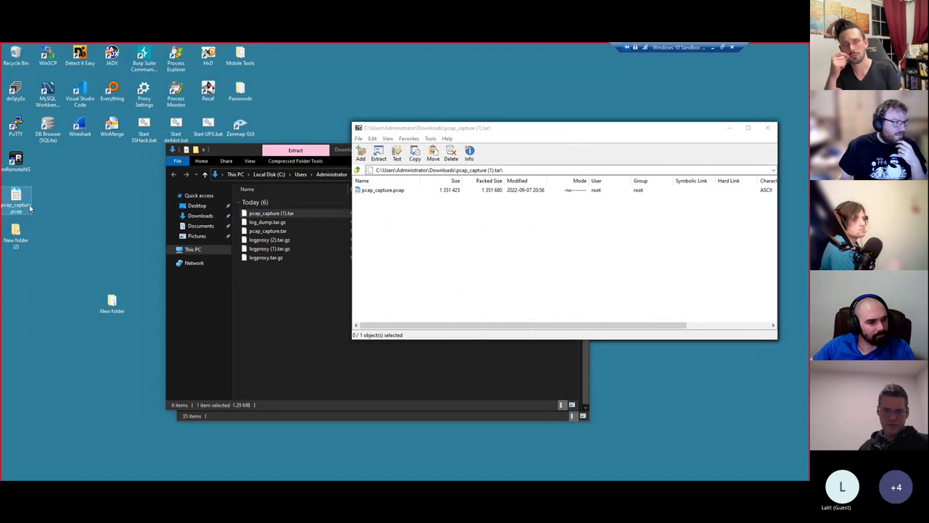
- Load pcap_capture.pcap in Wireshark and follow packet 1's TCP stream (tcp.stream eq 0)
double_click(21, 203)
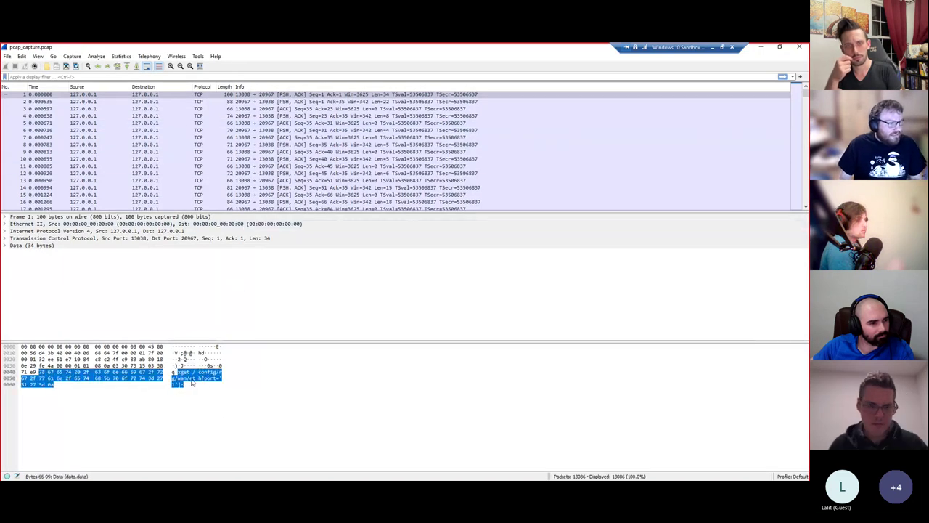
right_click(212, 95)
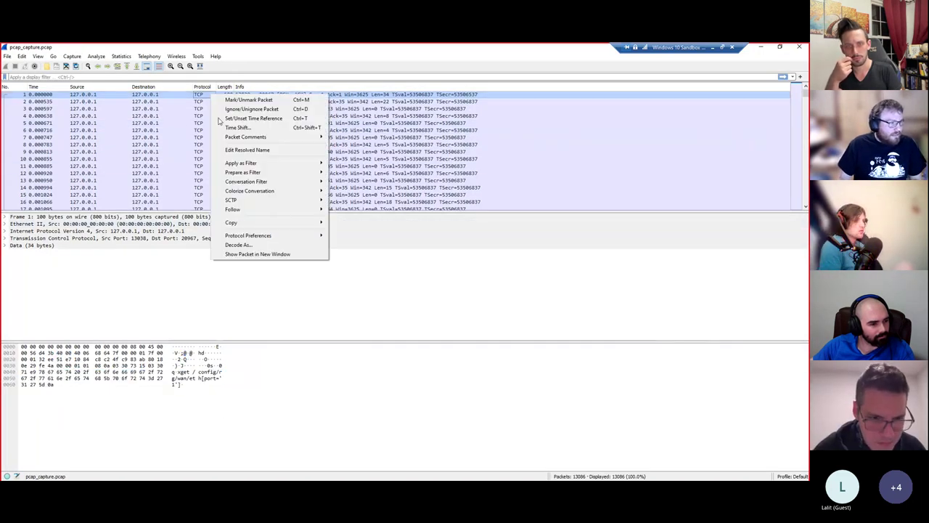
mouse_move(240, 209)
left_click(356, 210)
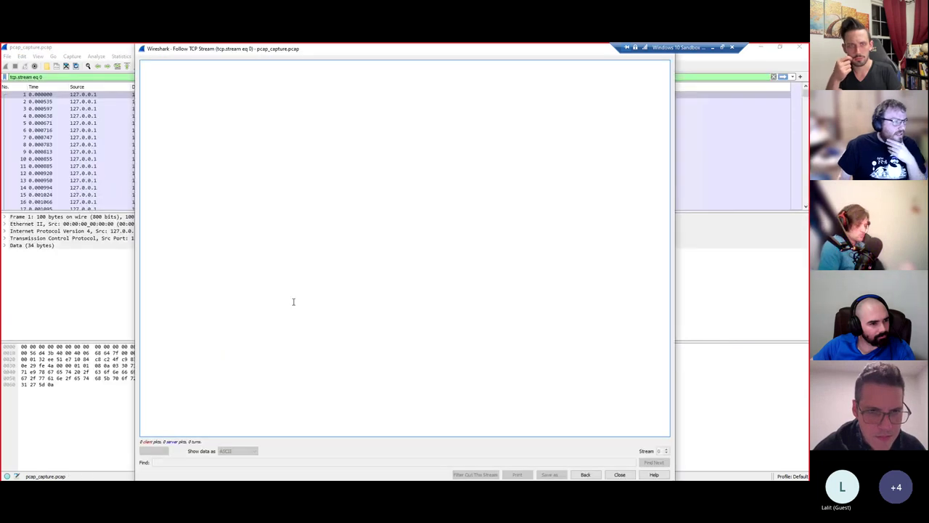